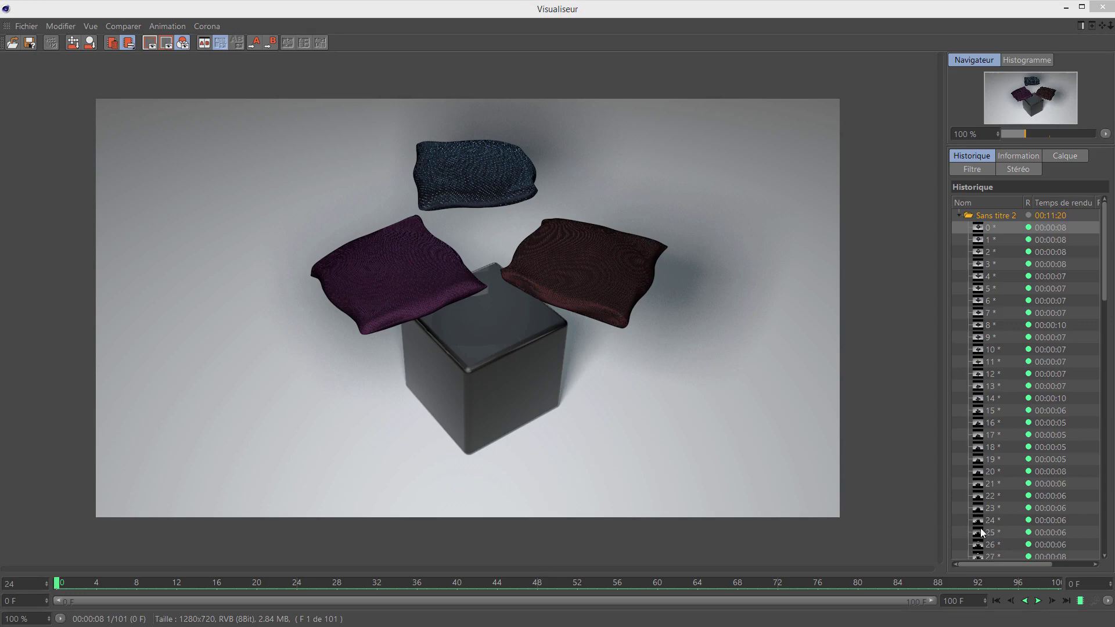
# Step: Play the rendered cushion animation, then zoom into the render and back out to 100%
pyautogui.click(1038, 601)
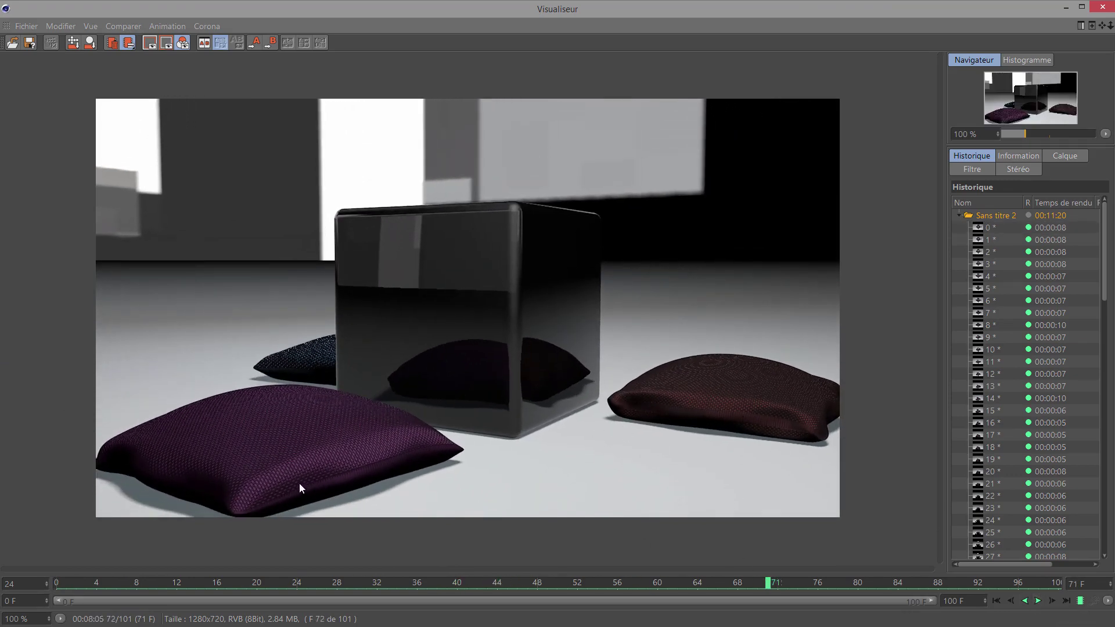
pyautogui.scroll(2, 236, 480)
pyautogui.scroll(2, 235, 477)
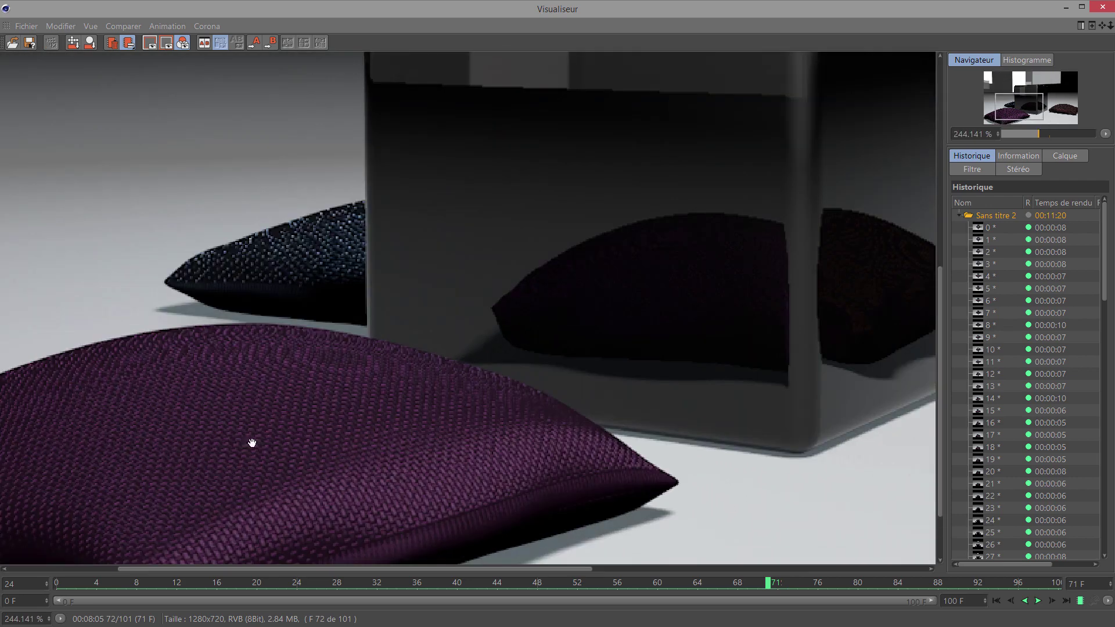
pyautogui.scroll(-1, 263, 409)
pyautogui.scroll(-1, 266, 416)
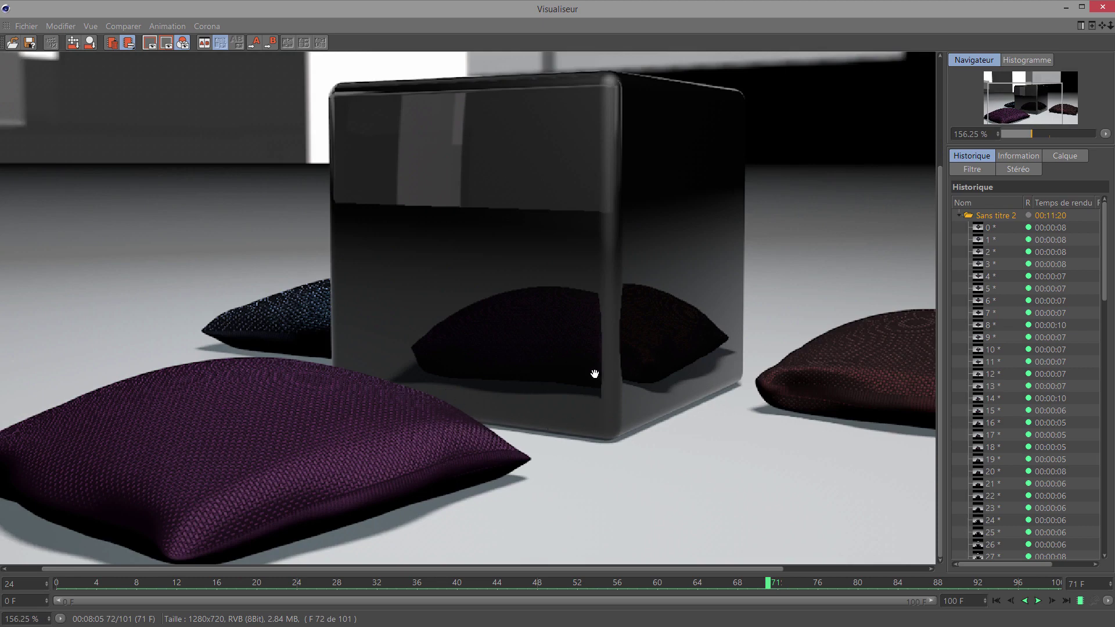
pyautogui.scroll(-2, 630, 301)
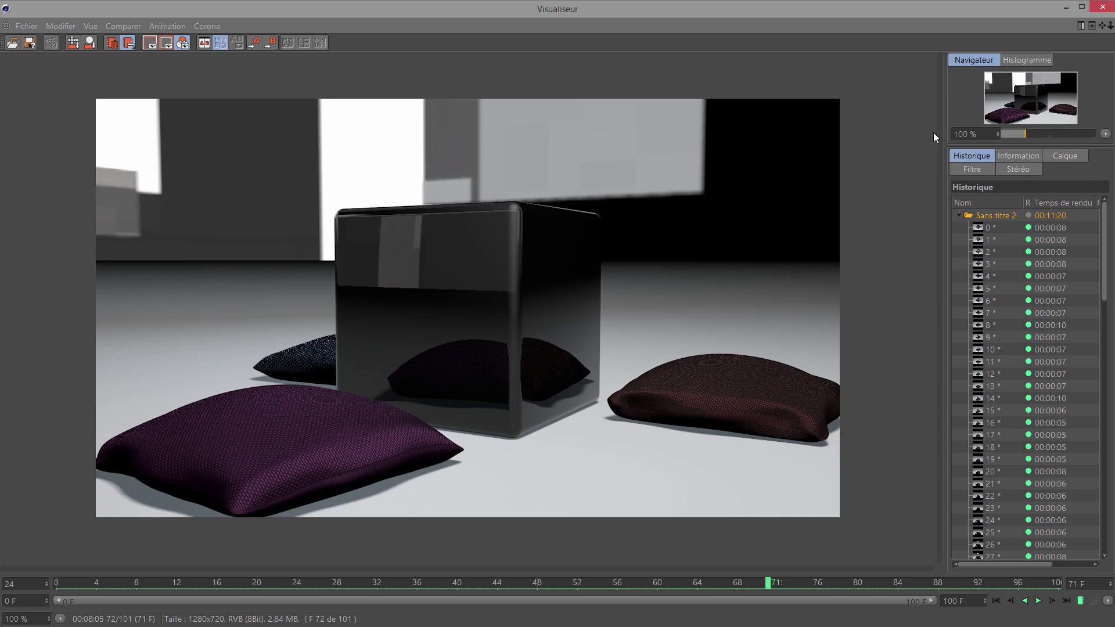
# Step: Close the Picture Viewer and add a Cube with Taille Y set to 45 cm
pyautogui.click(1103, 7)
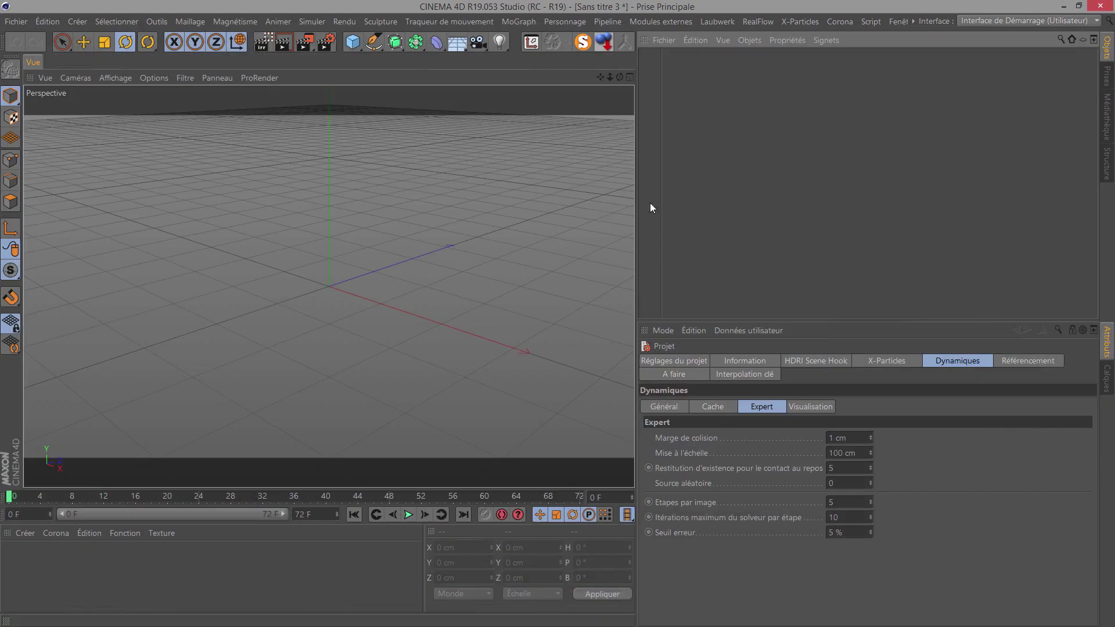
pyautogui.click(352, 44)
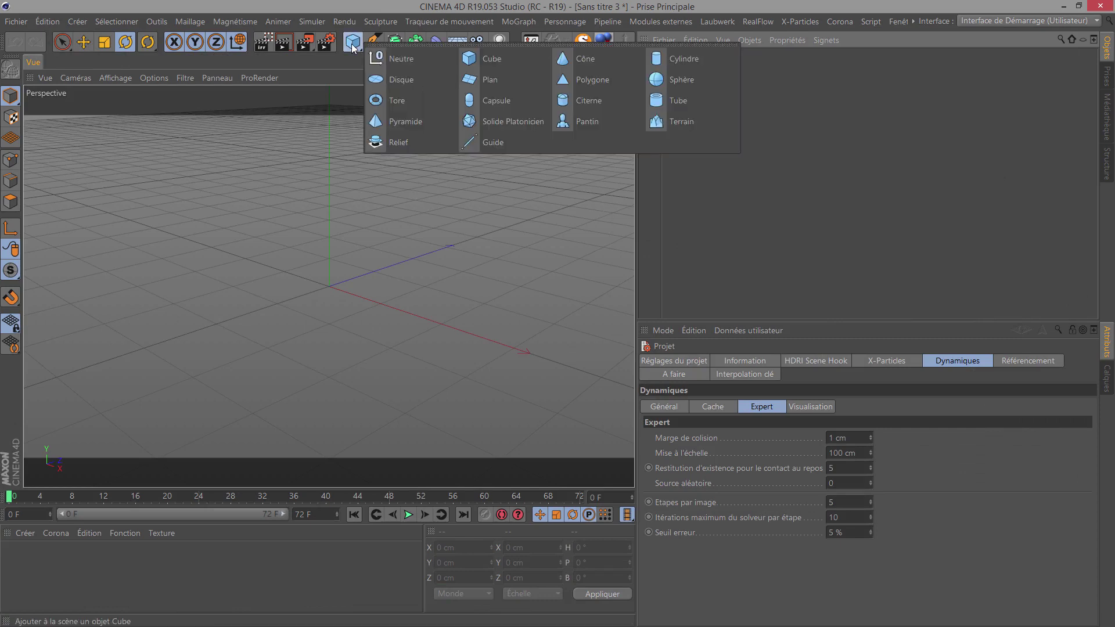
pyautogui.click(352, 43)
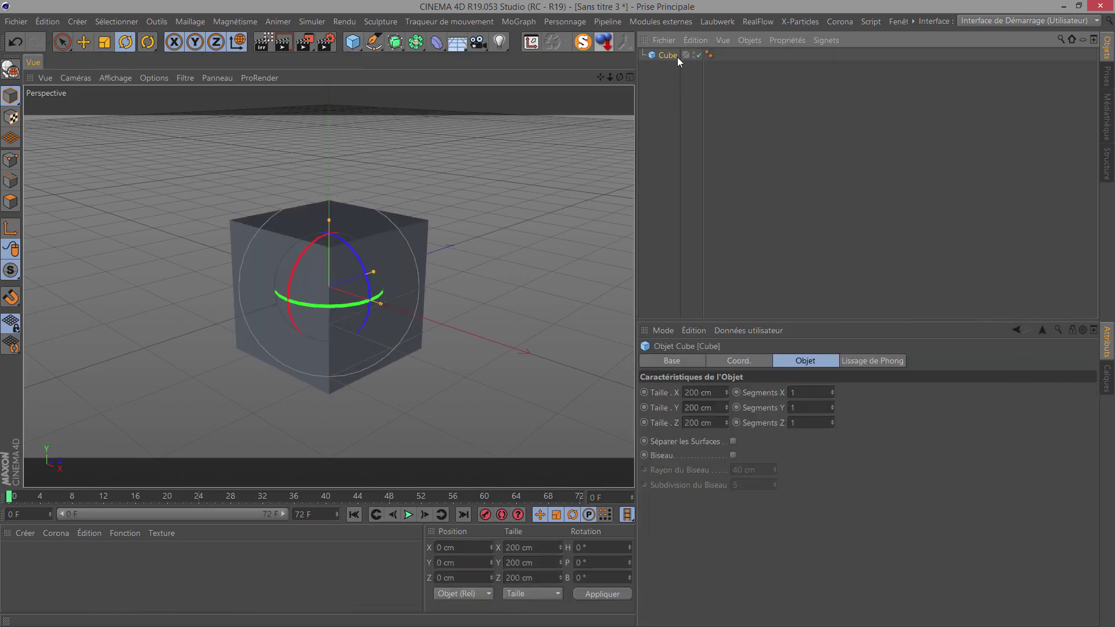
pyautogui.click(700, 408)
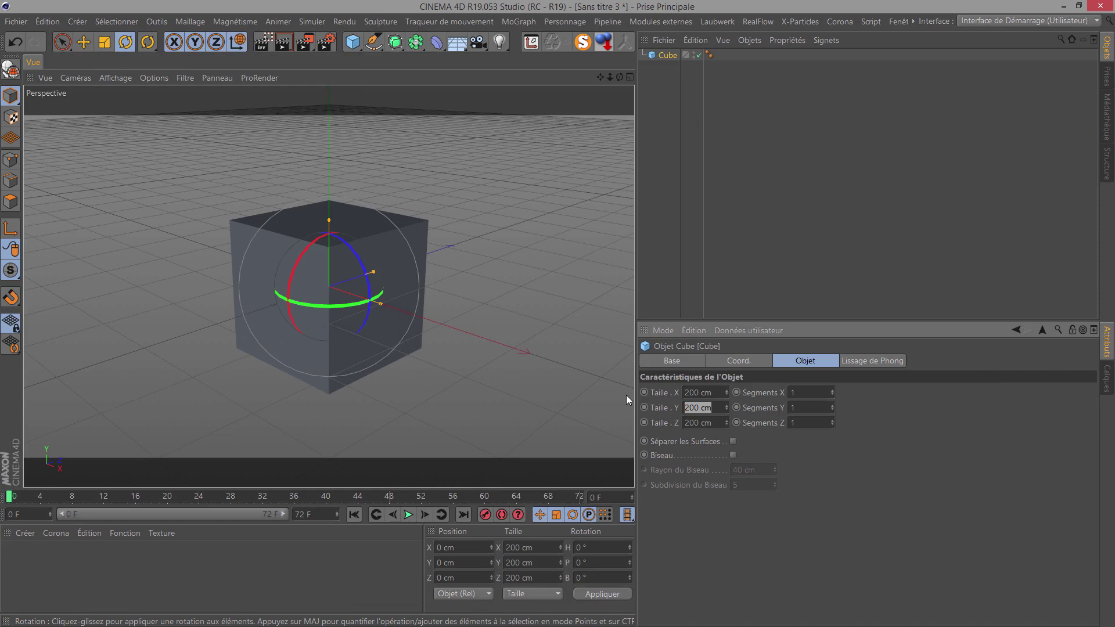
pyautogui.write('45')
pyautogui.press('Return')
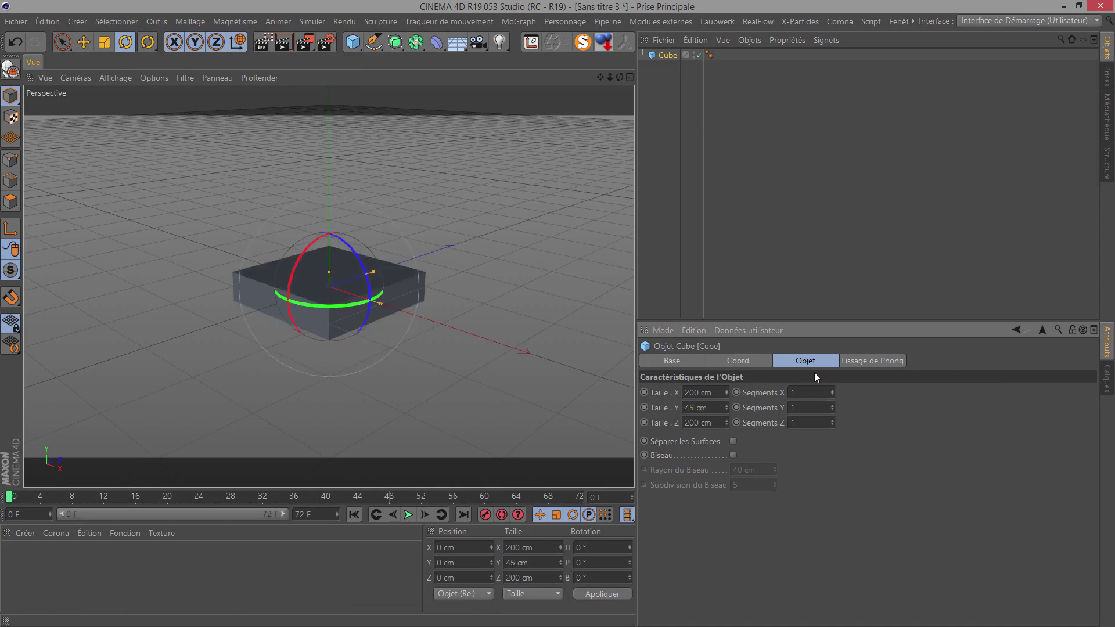
# Step: Switch to Gouraud shading with lines and give the cube 16 segments along X and Z
pyautogui.click(128, 80)
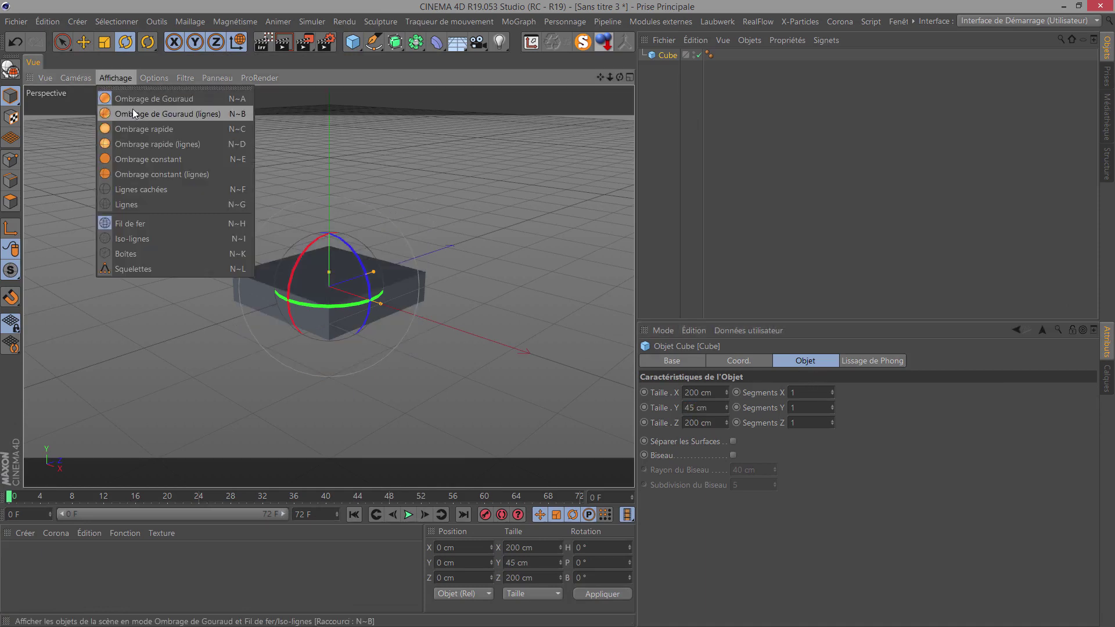
pyautogui.click(132, 109)
pyautogui.scroll(2, 329, 302)
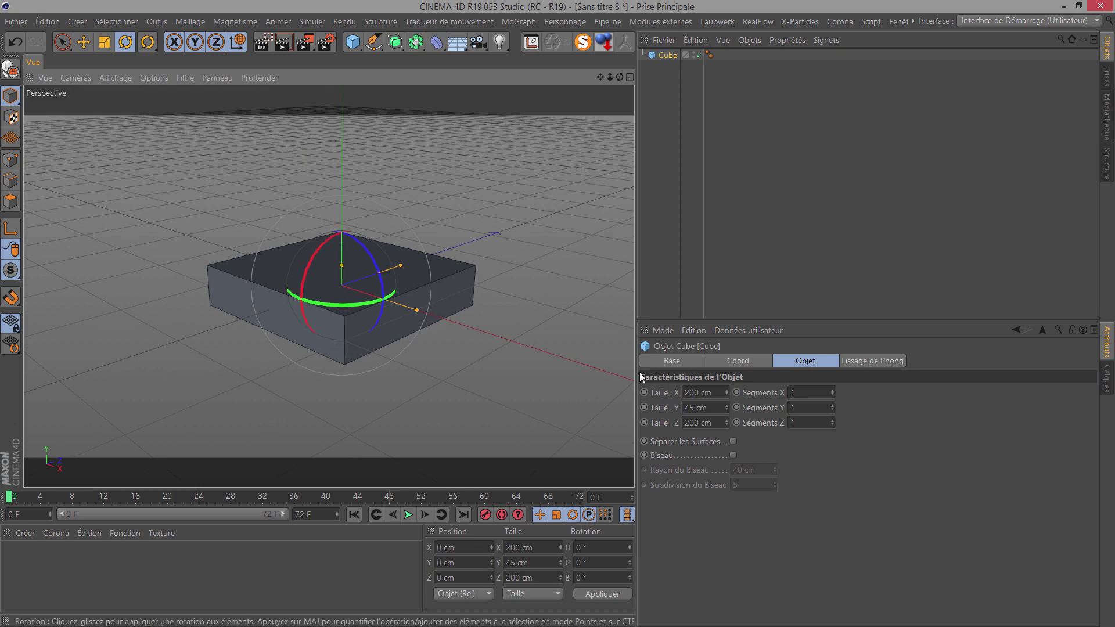
pyautogui.click(806, 392)
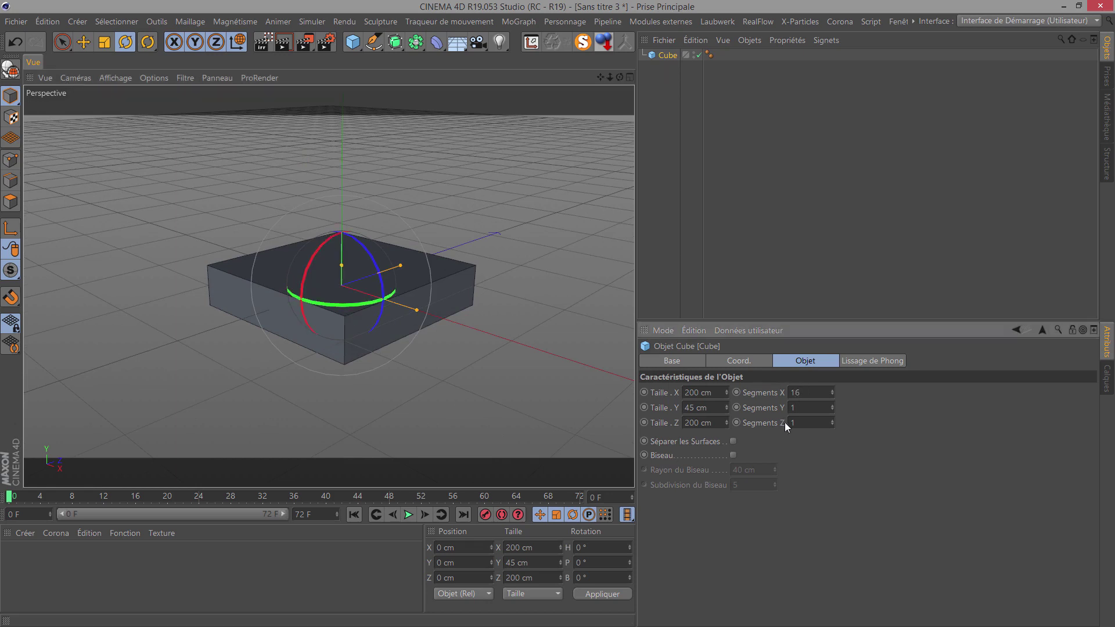
pyautogui.write('6')
pyautogui.press('Return')
pyautogui.scroll(2, 354, 306)
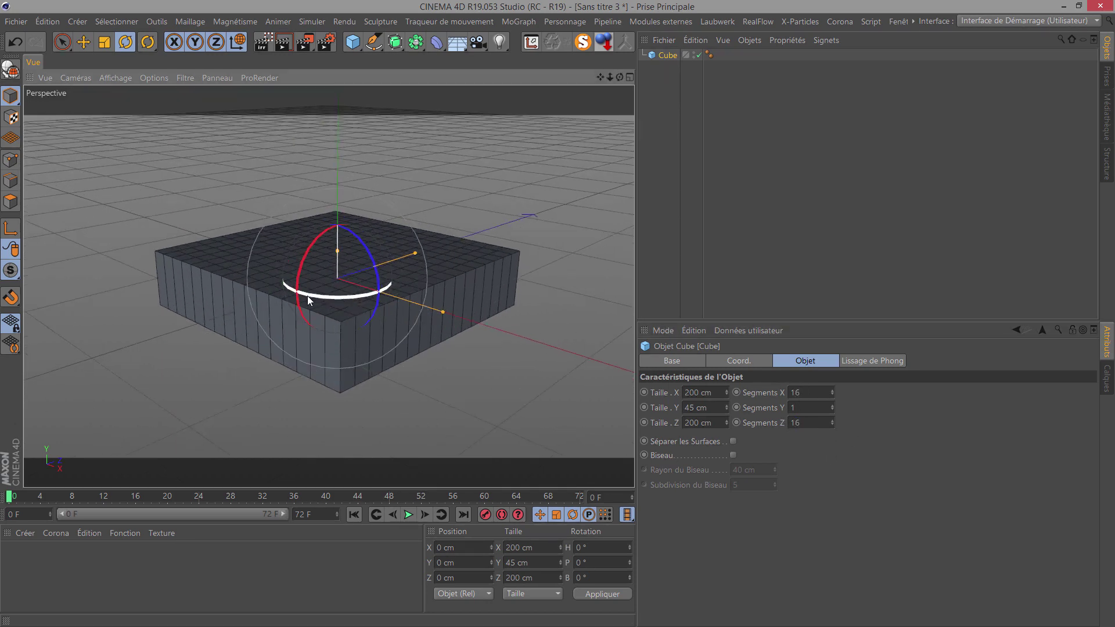
pyautogui.scroll(1, 307, 295)
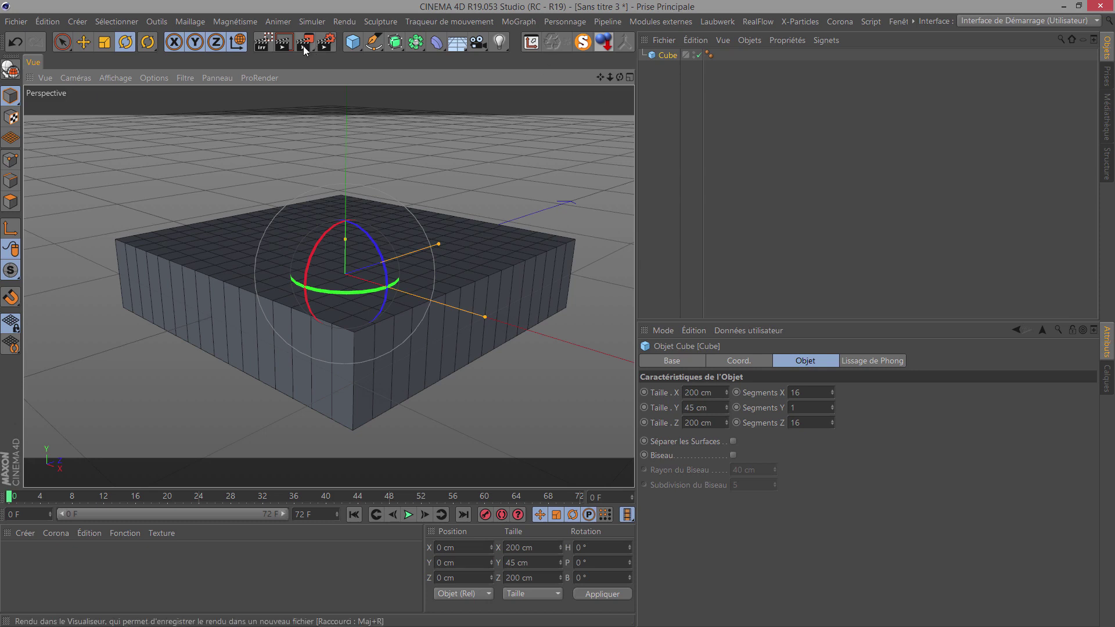
# Step: Add a Sphère and convert both it and the cube into editable polygons
pyautogui.click(353, 42)
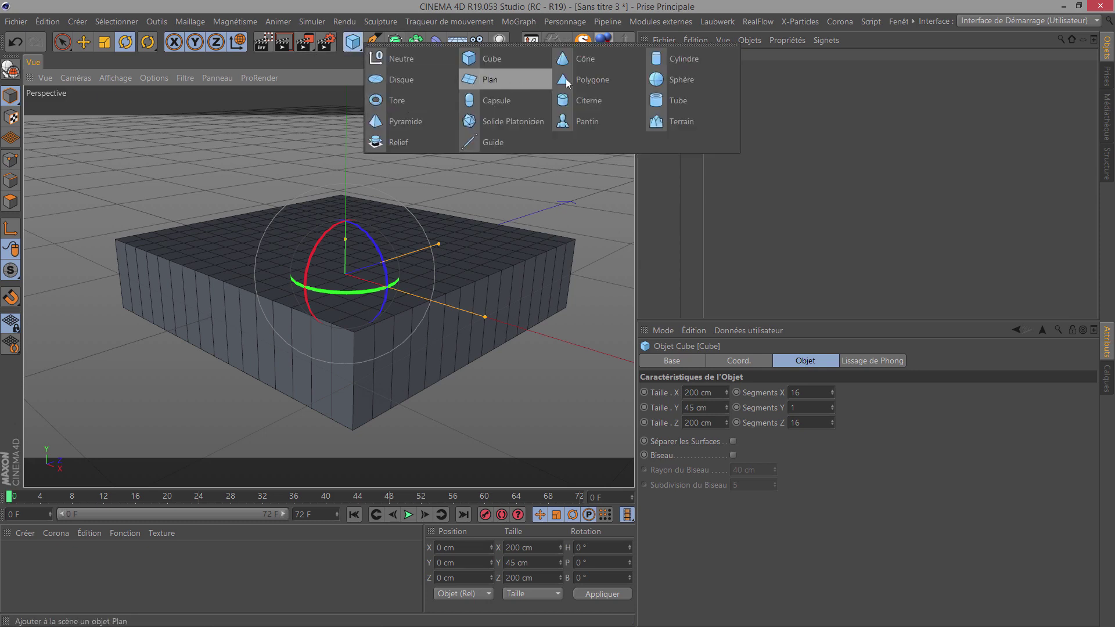
pyautogui.click(679, 80)
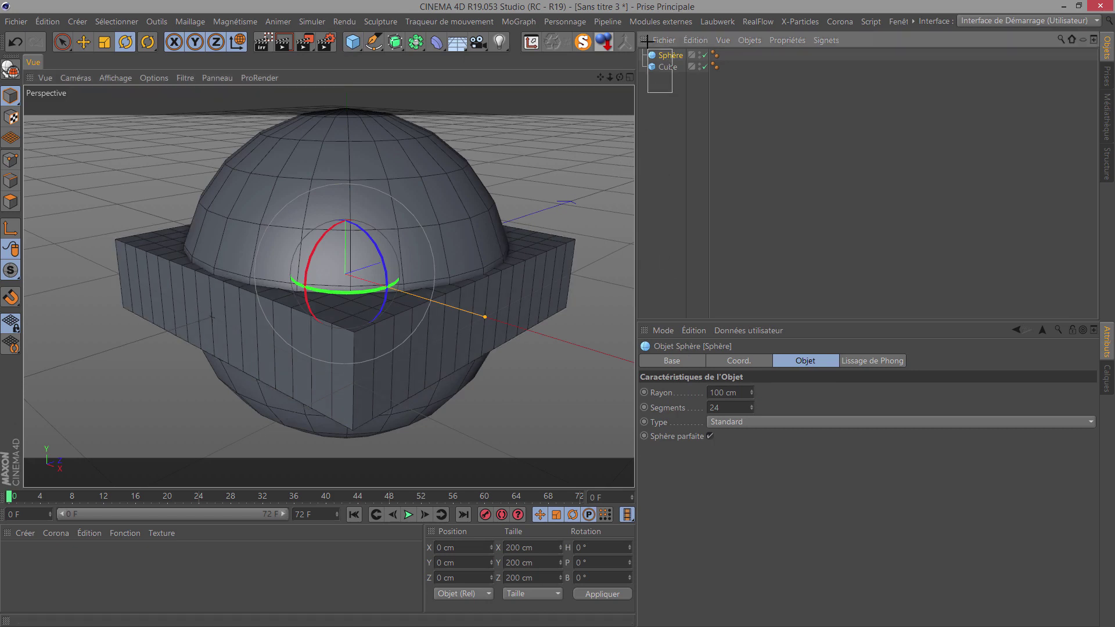
pyautogui.keyDown('ctrl'); pyautogui.click(668, 66); pyautogui.keyUp('ctrl')
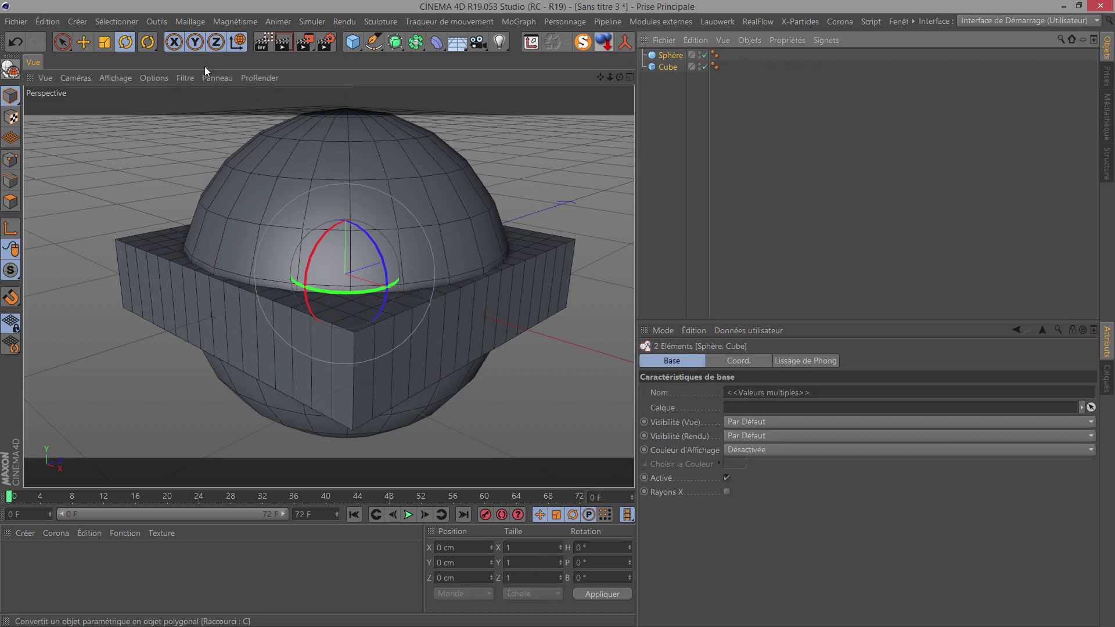
pyautogui.click(16, 72)
pyautogui.click(673, 55)
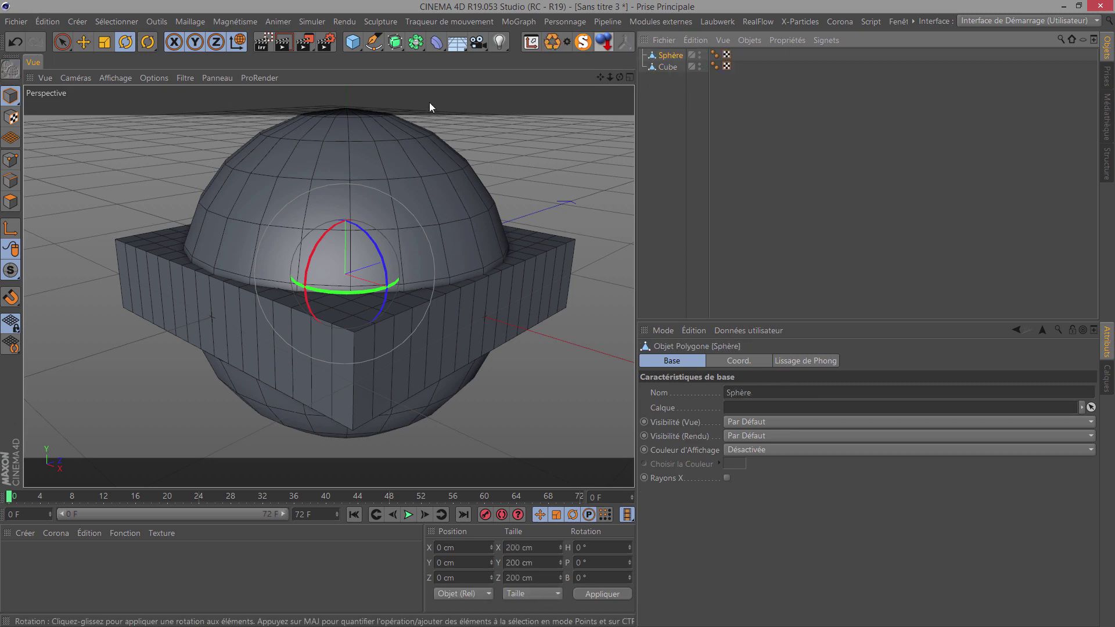
# Step: In the front wireframe view, scale the sphere down vertically to about 43 cm tall
pyautogui.click(75, 78)
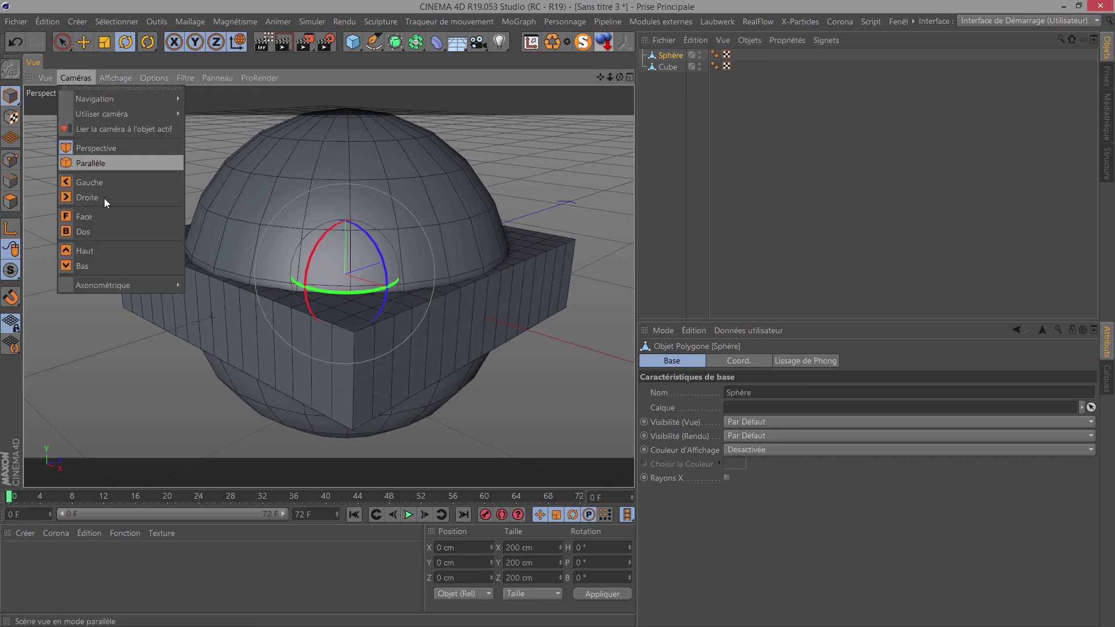
pyautogui.click(96, 212)
pyautogui.click(117, 79)
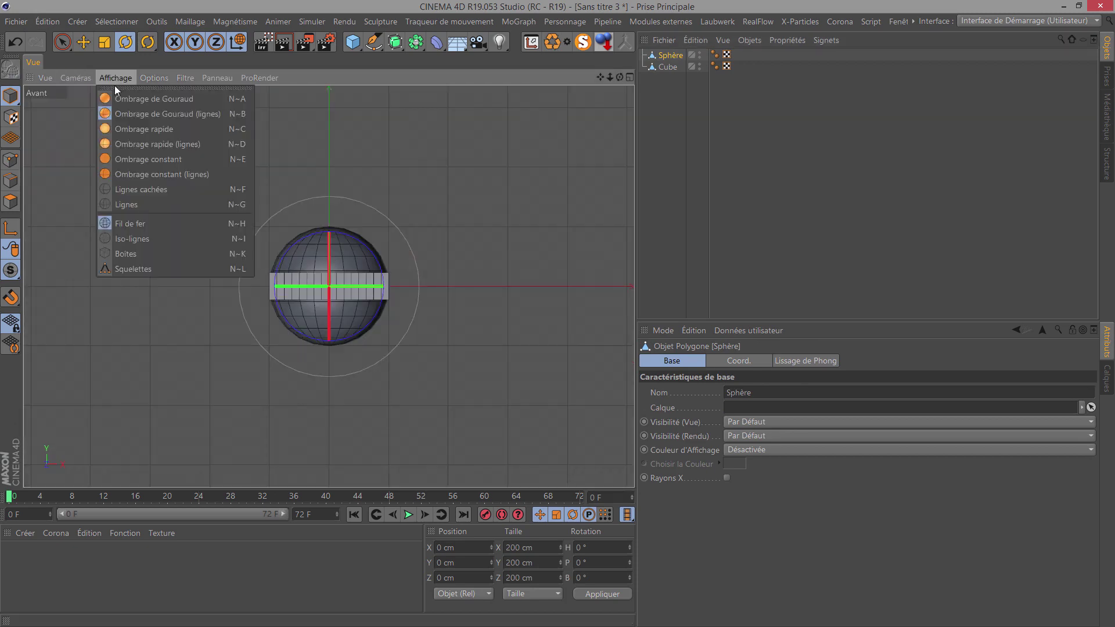
pyautogui.click(130, 223)
pyautogui.scroll(5, 300, 289)
pyautogui.scroll(1, 339, 288)
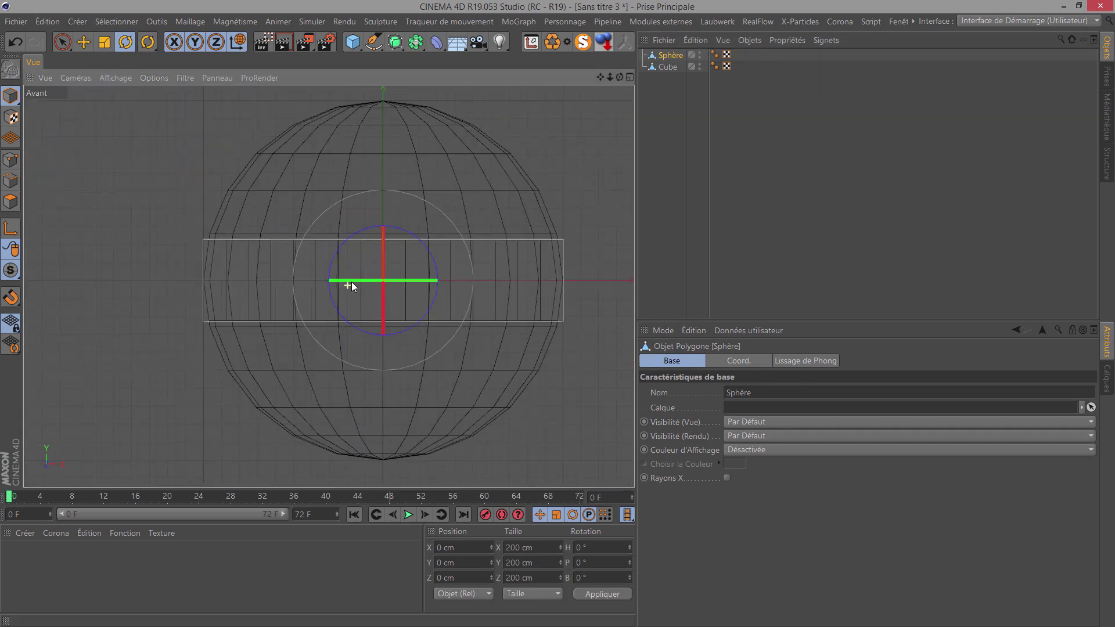
pyautogui.click(105, 42)
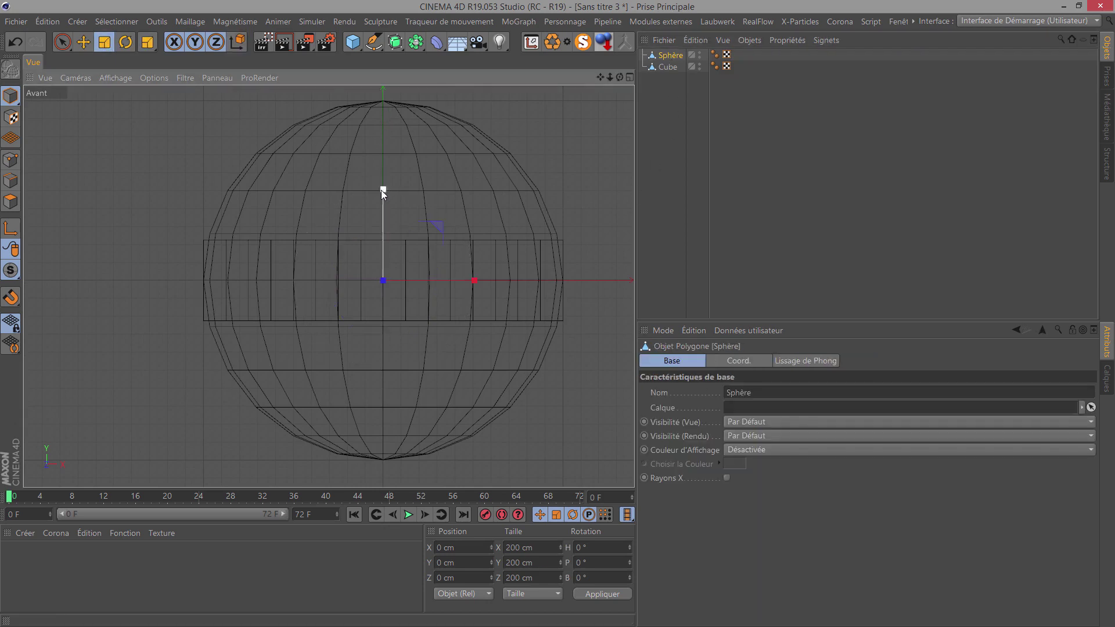
pyautogui.moveTo(382, 190); pyautogui.dragTo(370, 263)
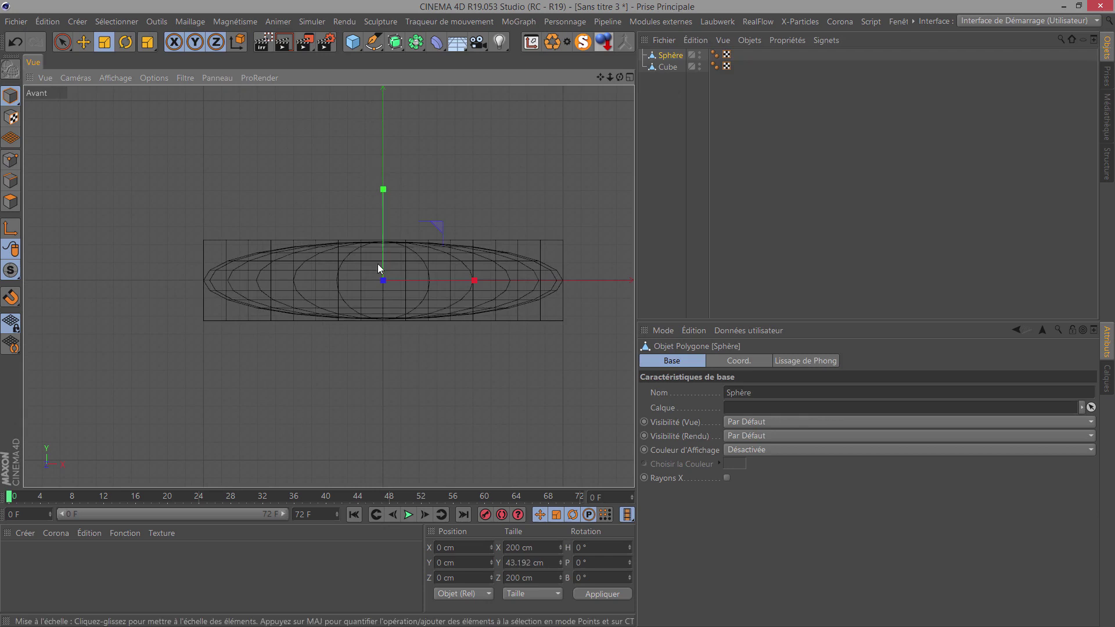
# Step: Rename the cube to Coussin, then reselect the Sphère
pyautogui.click(668, 67)
pyautogui.doubleClick(668, 67)
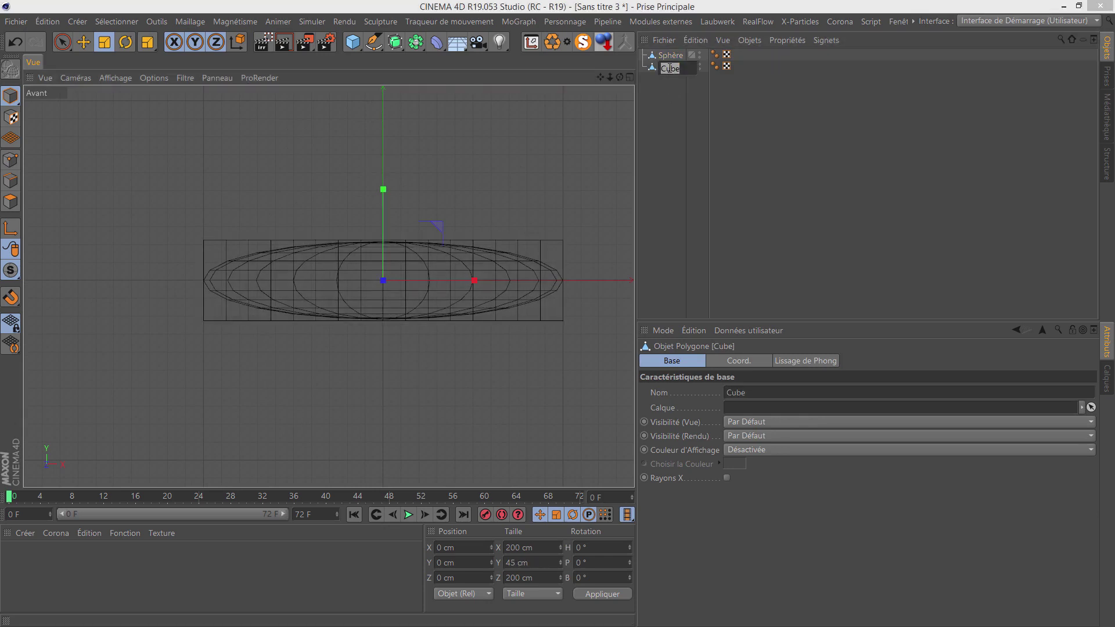
pyautogui.write('C')
pyautogui.press('Return')
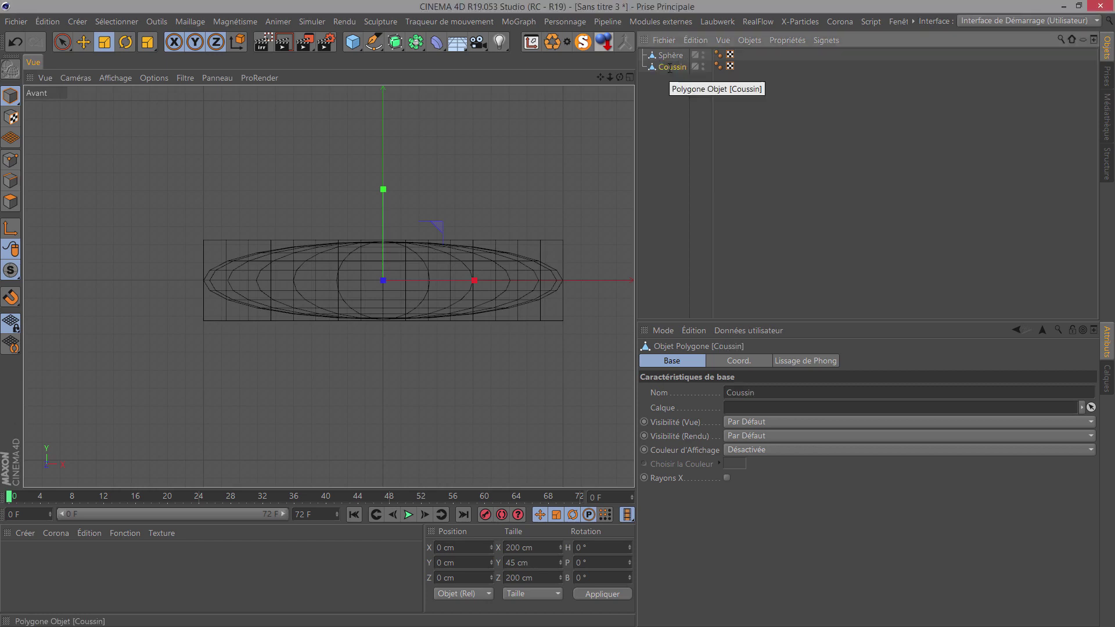
pyautogui.scroll(2, 326, 283)
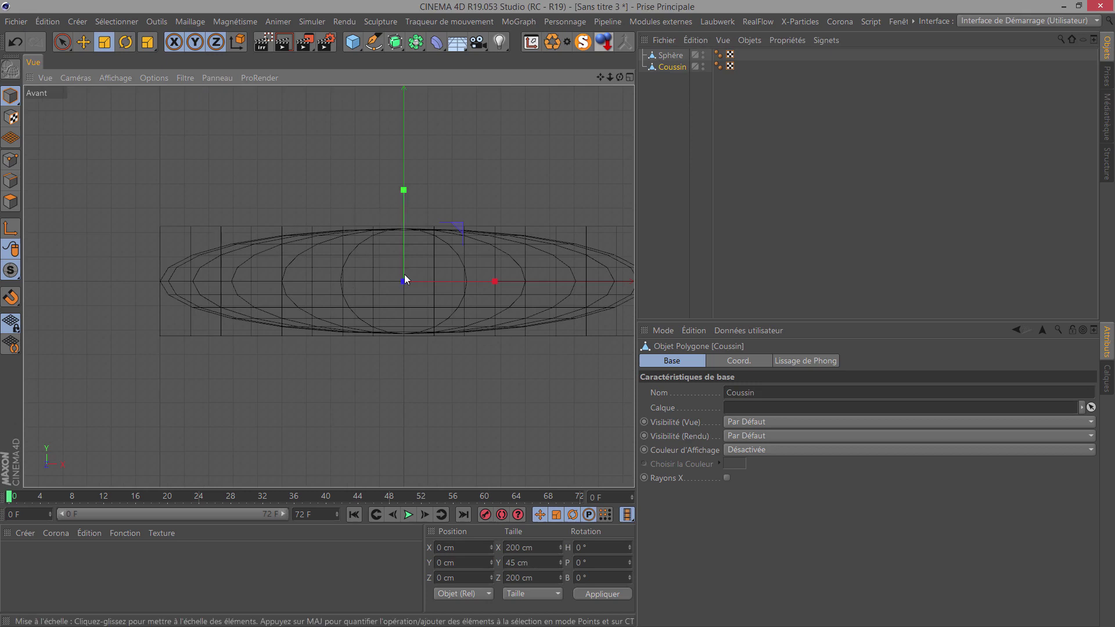
pyautogui.scroll(1, 405, 270)
pyautogui.scroll(1, 397, 229)
pyautogui.scroll(2, 393, 223)
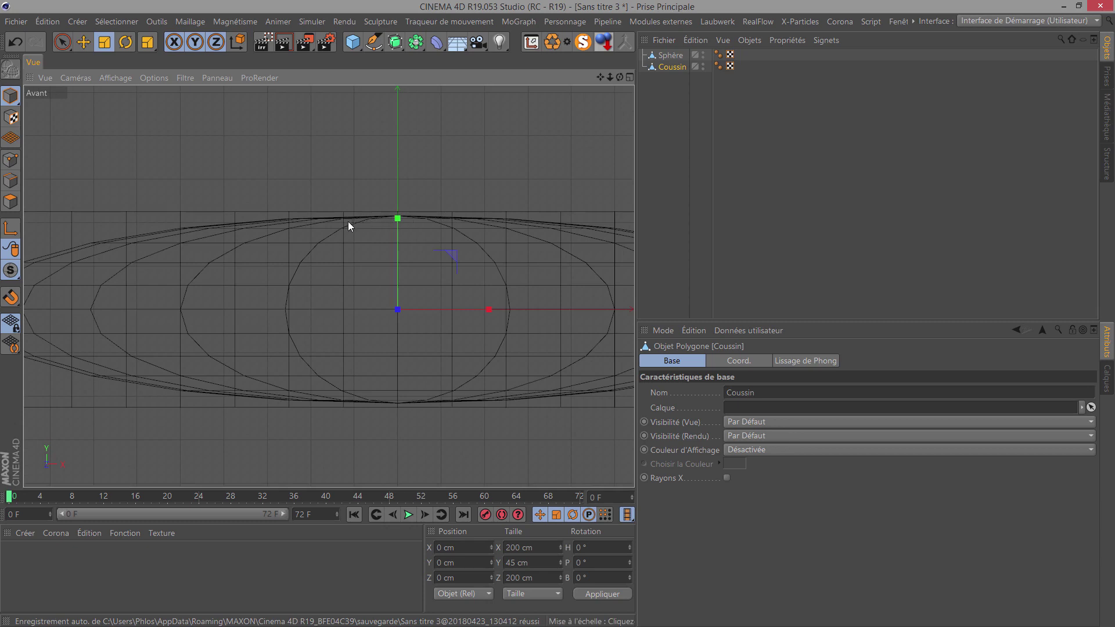
pyautogui.scroll(-1, 347, 223)
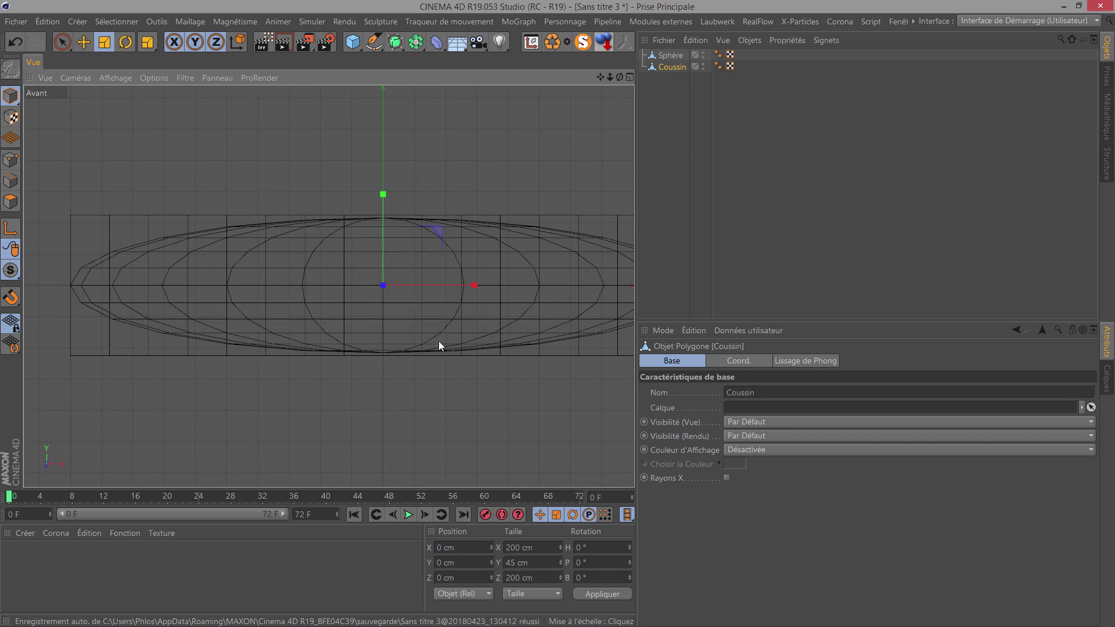
pyautogui.click(671, 55)
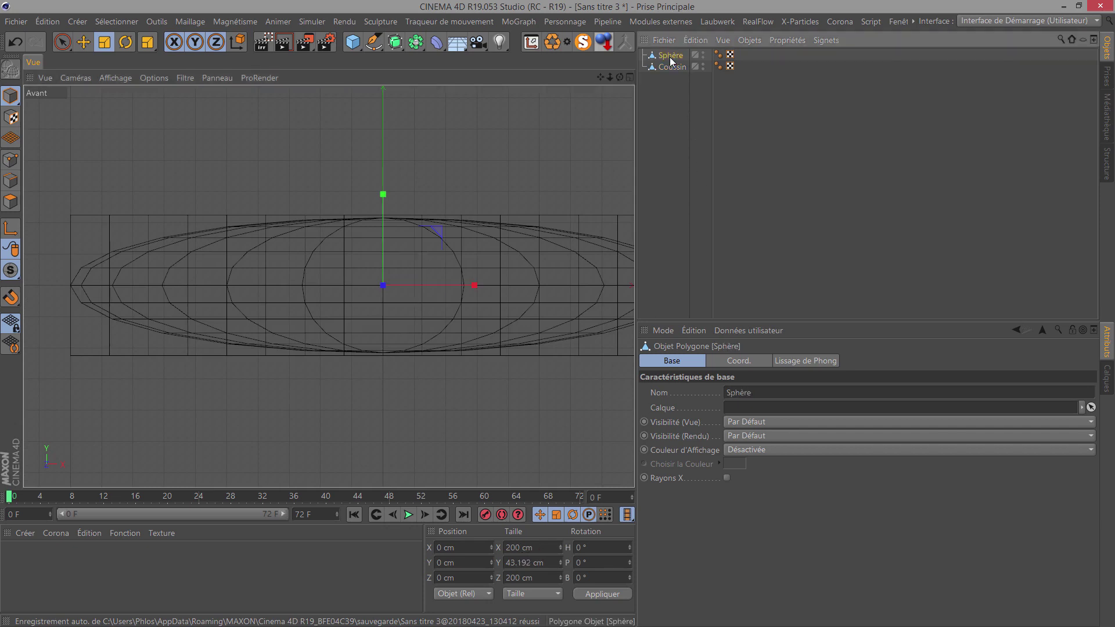
# Step: Set the Sphère's height (Taille Y) to 44 cm
pyautogui.click(549, 564)
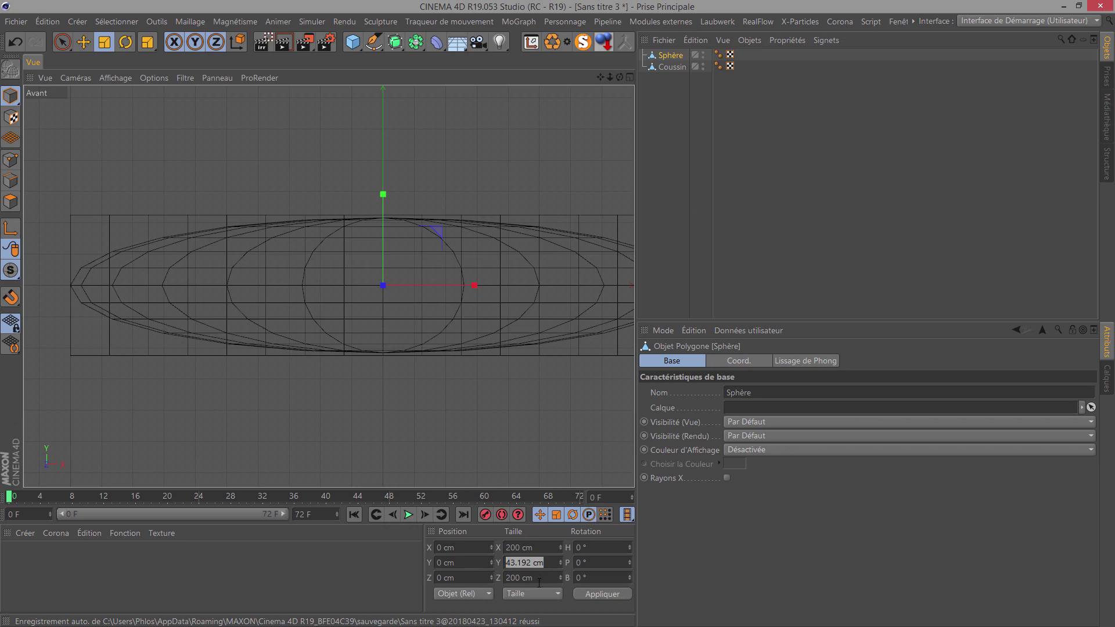
pyautogui.write('44')
pyautogui.press('Return')
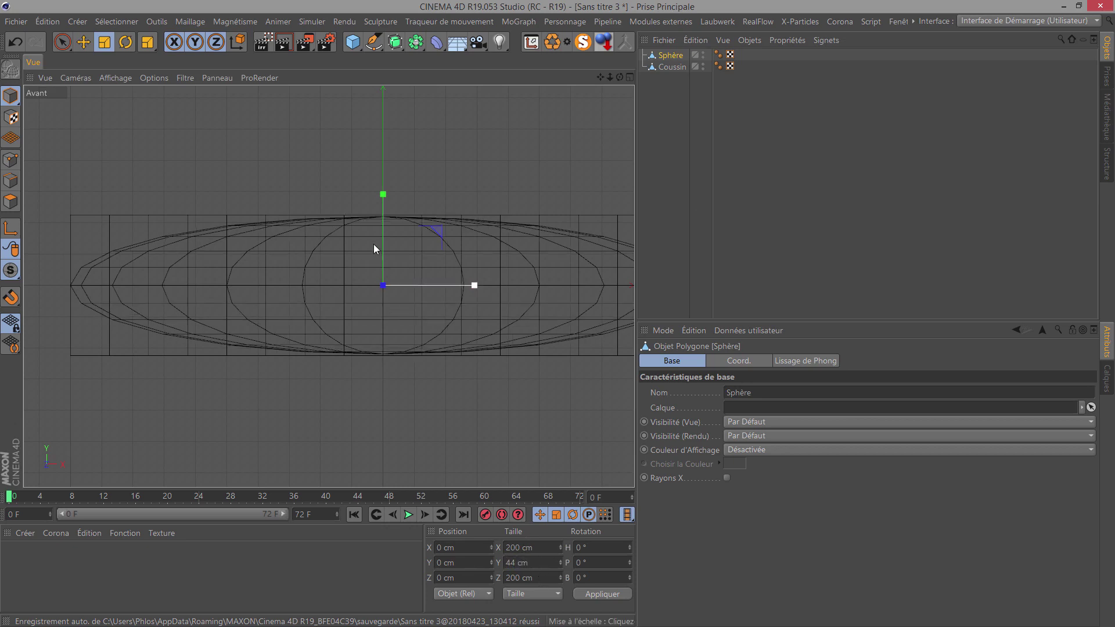
pyautogui.scroll(2, 383, 198)
pyautogui.scroll(2, 386, 194)
pyautogui.scroll(2, 384, 204)
pyautogui.scroll(-1, 388, 207)
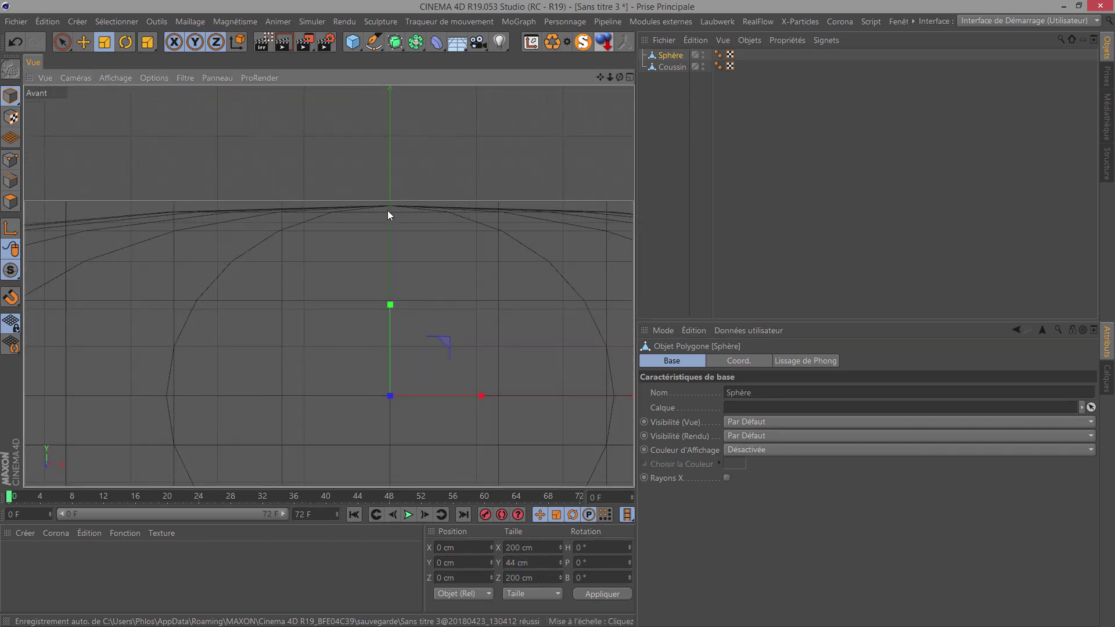
pyautogui.scroll(-2, 388, 210)
pyautogui.scroll(-2, 386, 214)
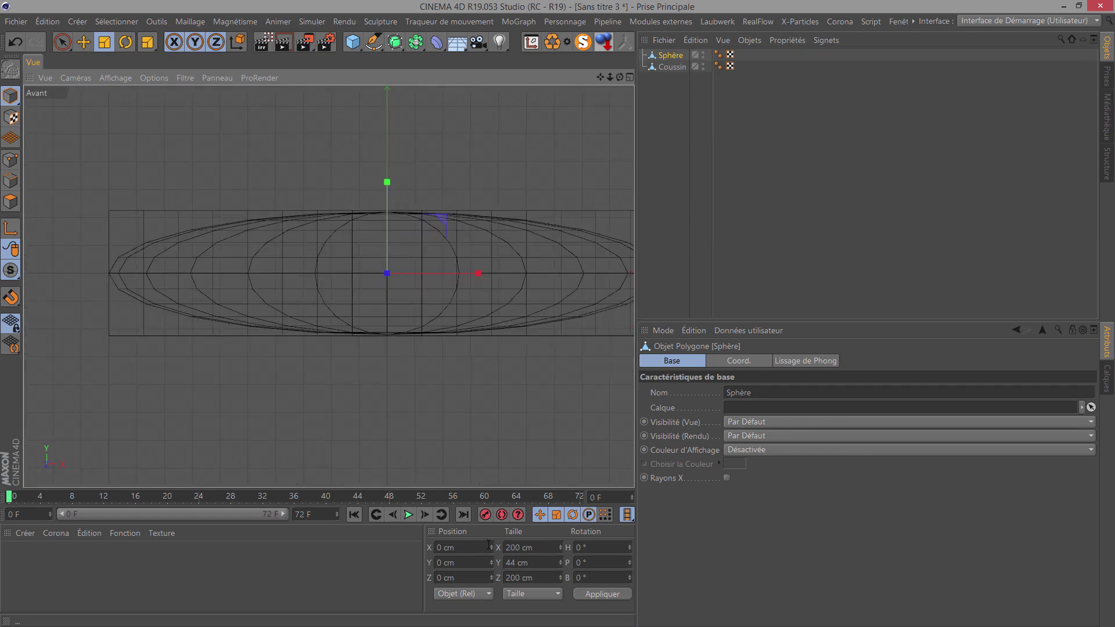
# Step: Set the Sphère's X and Z sizes to 195 cm and centre it in the view
pyautogui.click(525, 547)
pyautogui.write('195')
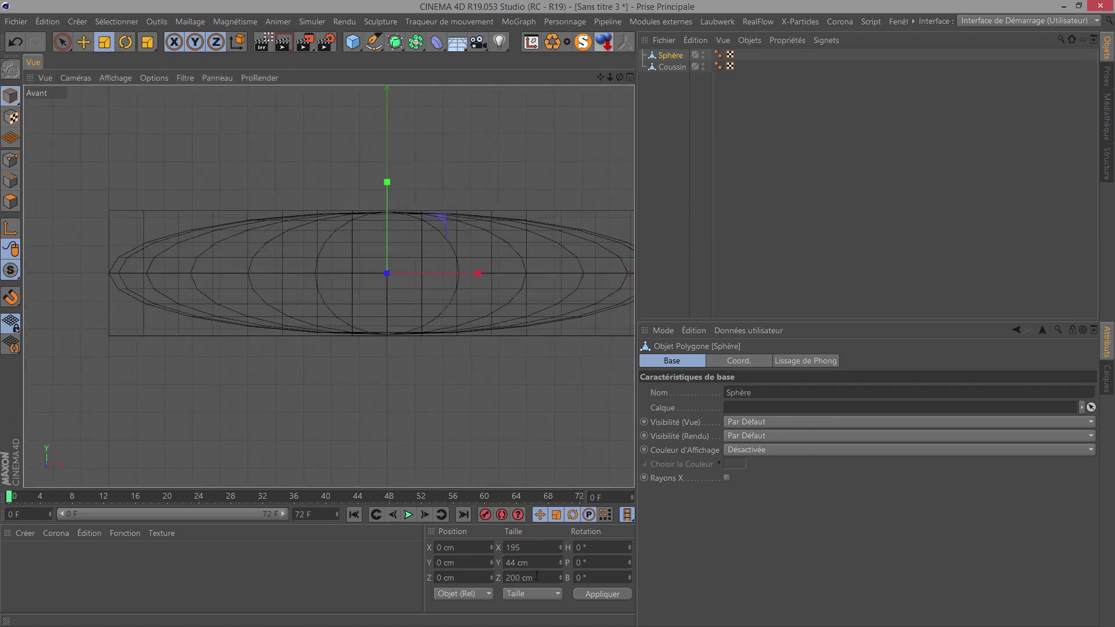
pyautogui.click(537, 575)
pyautogui.write('195')
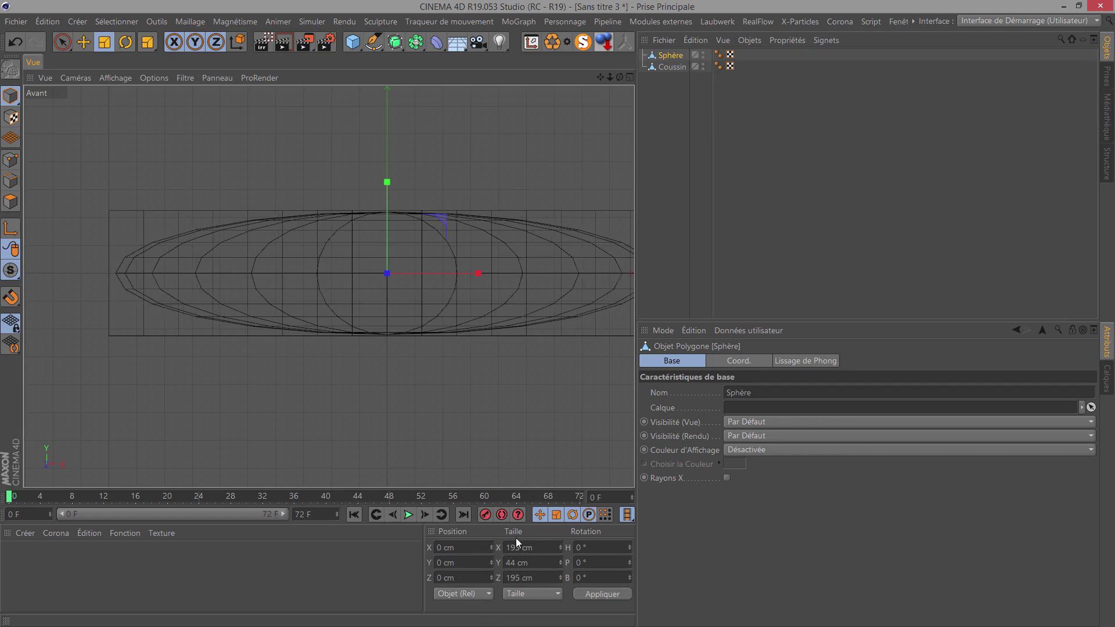
pyautogui.click(535, 548)
pyautogui.write('200')
pyautogui.click(389, 563)
pyautogui.click(517, 552)
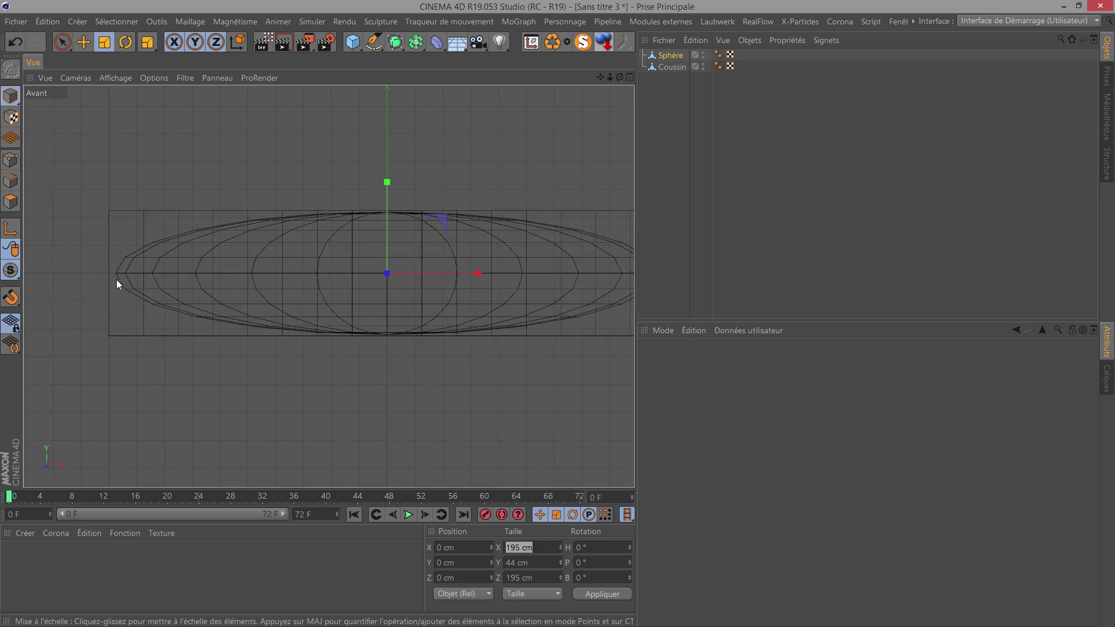
pyautogui.scroll(-1, 580, 266)
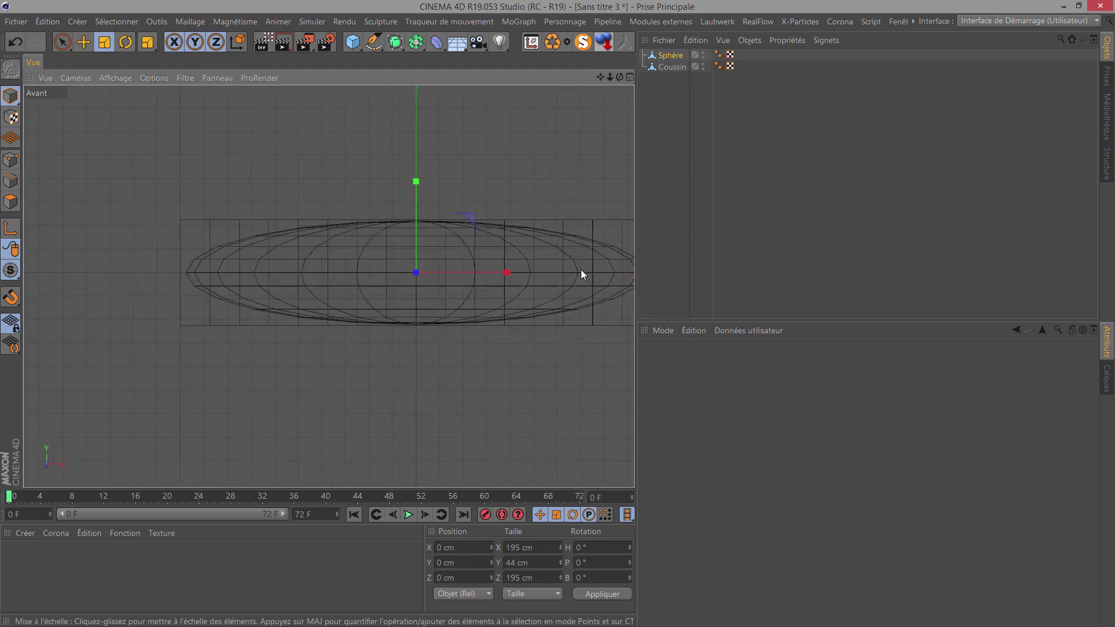
pyautogui.scroll(-1, 581, 269)
pyautogui.scroll(1, 584, 268)
pyautogui.moveTo(600, 77); pyautogui.dragTo(555, 313)
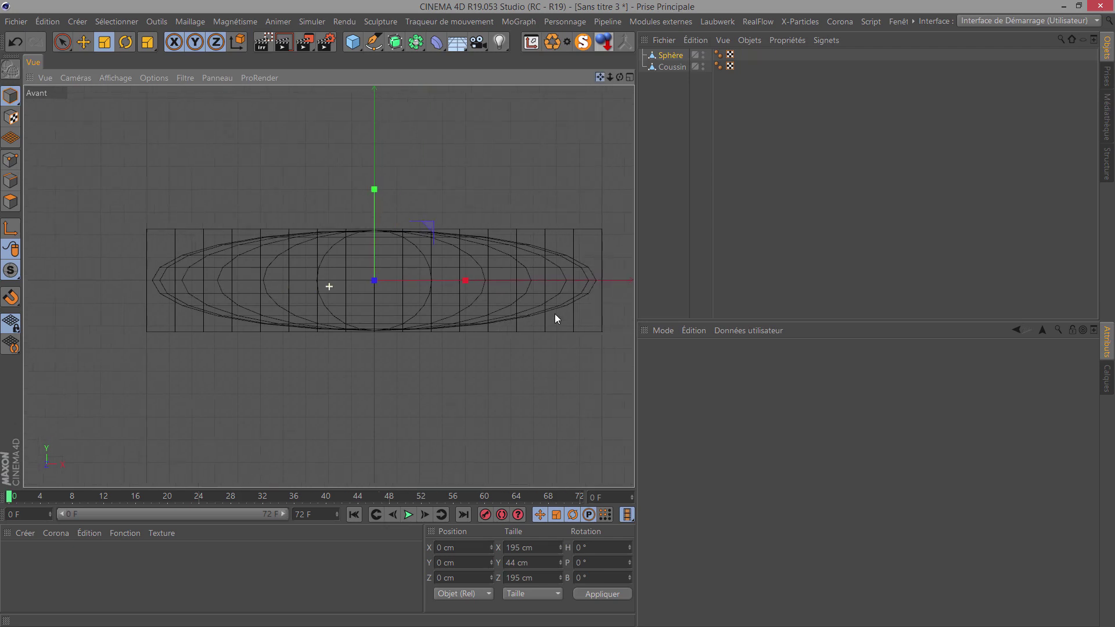
# Step: Give Coussin a Tissu cloth tag and the Sphère a Collision tag
pyautogui.click(674, 68)
pyautogui.rightClick(672, 70)
pyautogui.moveTo(730, 183)
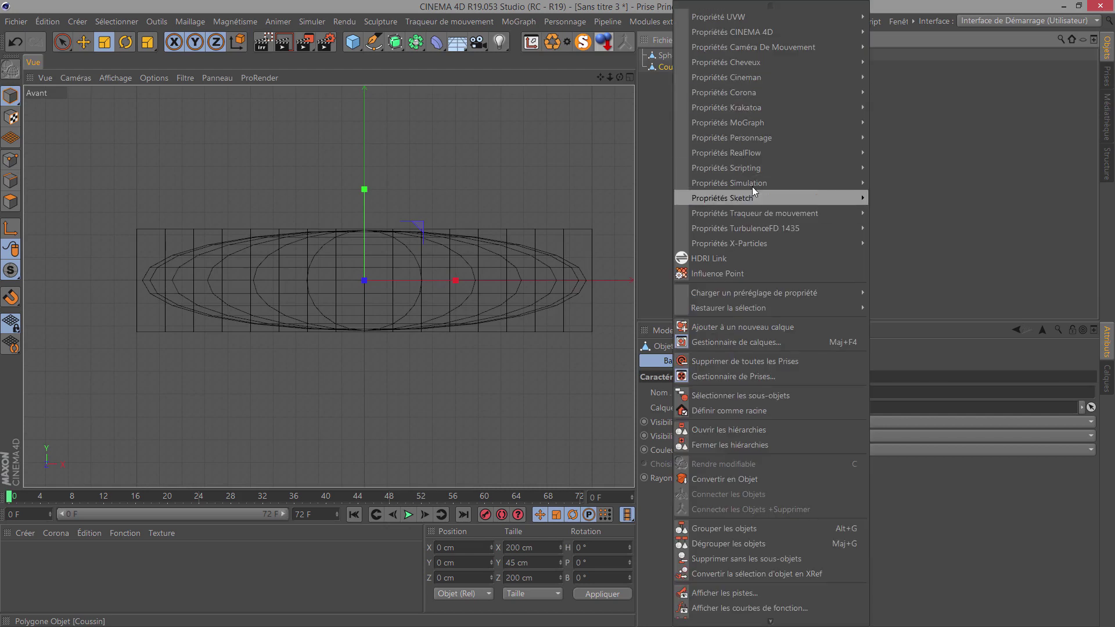
pyautogui.click(900, 273)
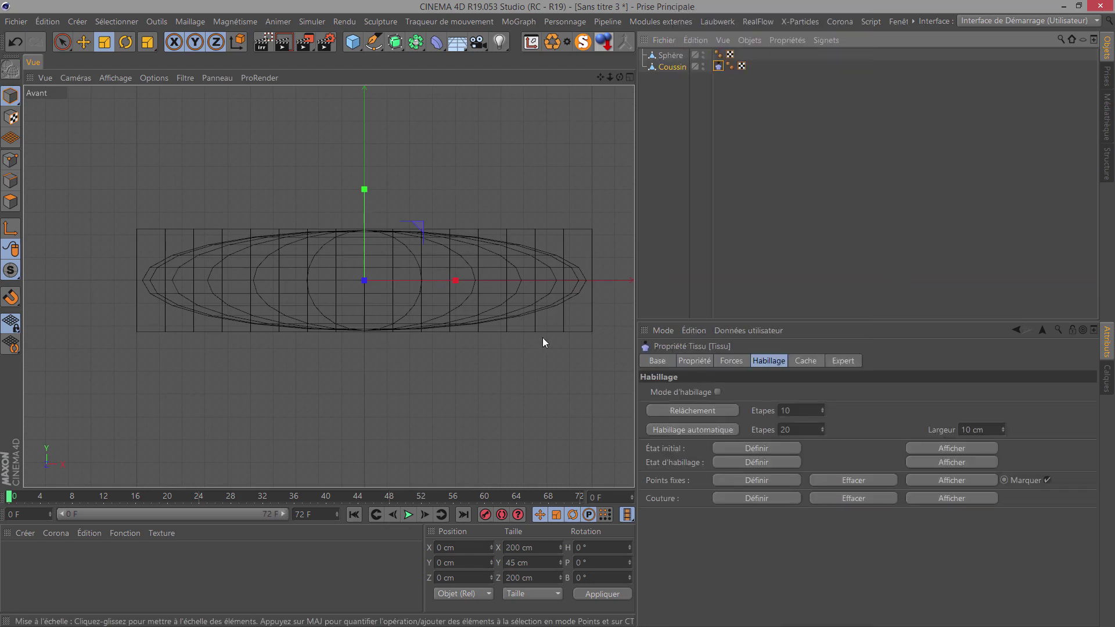
pyautogui.rightClick(662, 58)
pyautogui.moveTo(718, 183)
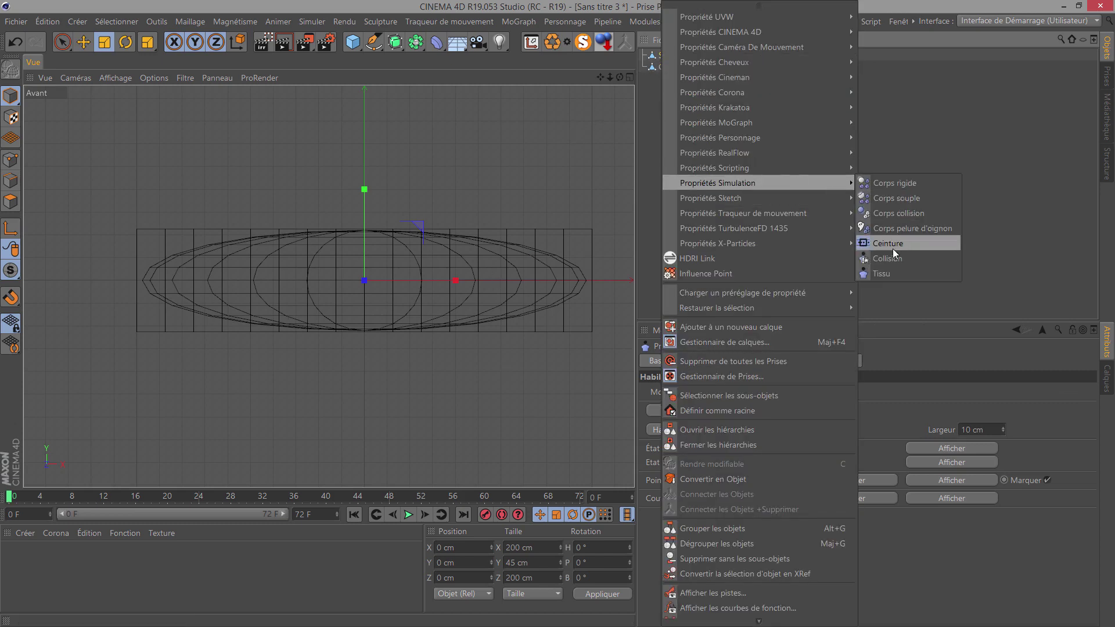
pyautogui.click(890, 259)
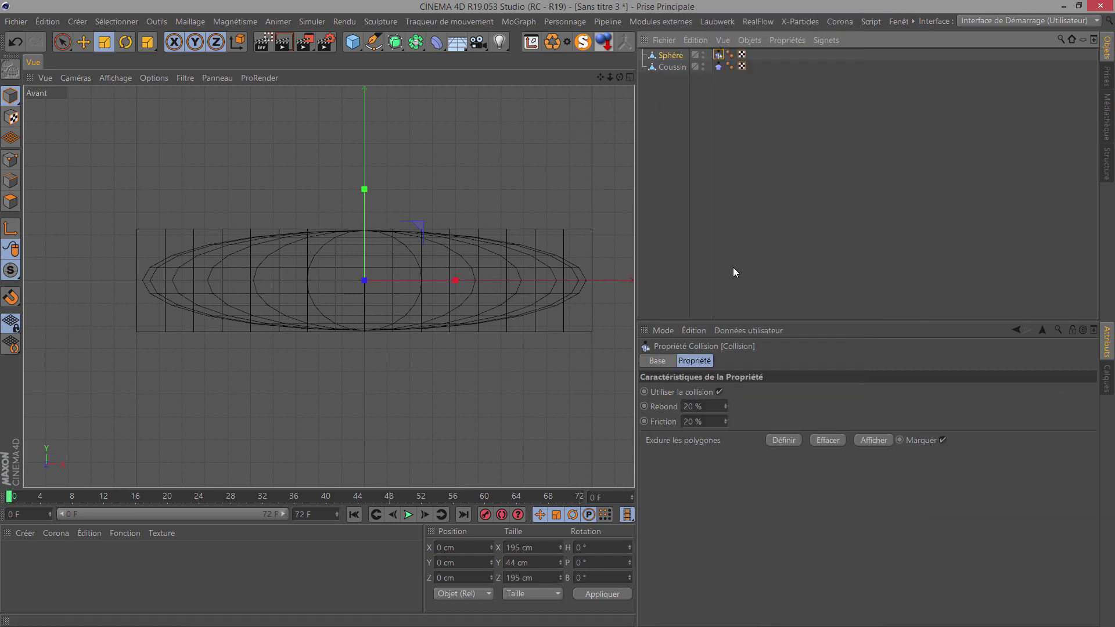
# Step: Switch the viewport to Perspective with Gouraud shading
pyautogui.click(76, 78)
pyautogui.click(98, 152)
pyautogui.click(115, 77)
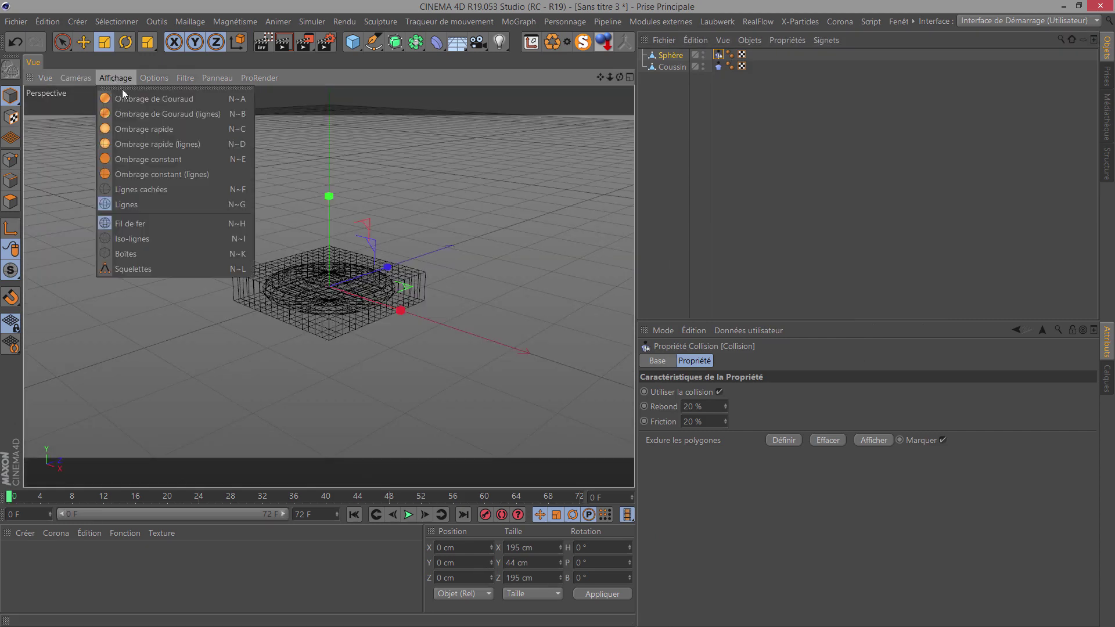
pyautogui.click(127, 99)
pyautogui.scroll(2, 281, 294)
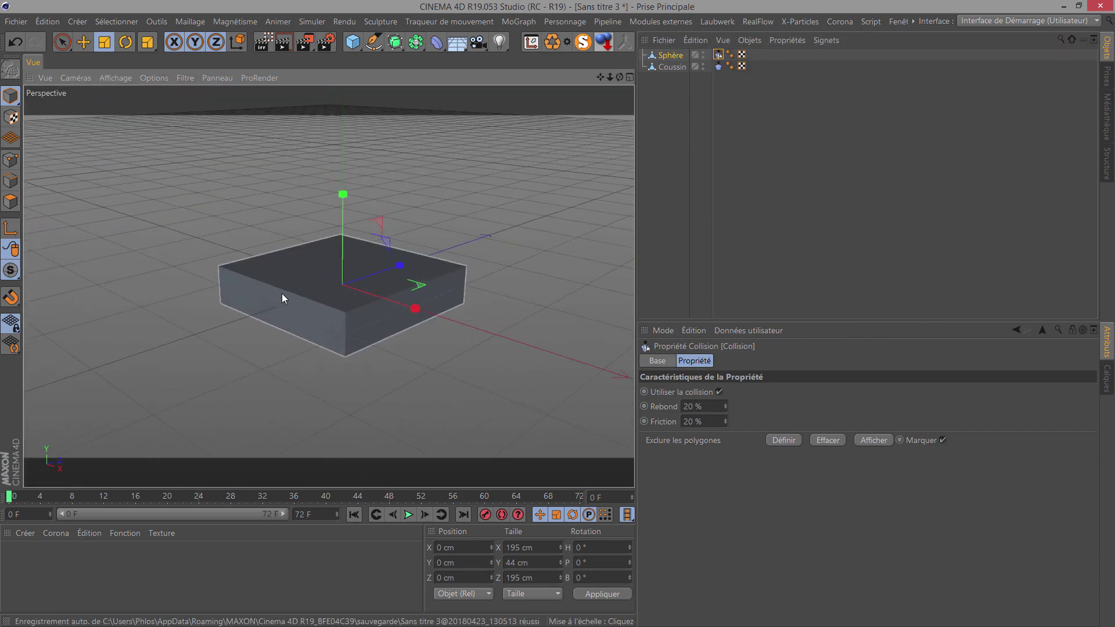
pyautogui.scroll(3, 281, 293)
# Step: Run the cloth simulation, pausing at frame 50 to inspect the bulging cushion
pyautogui.click(408, 514)
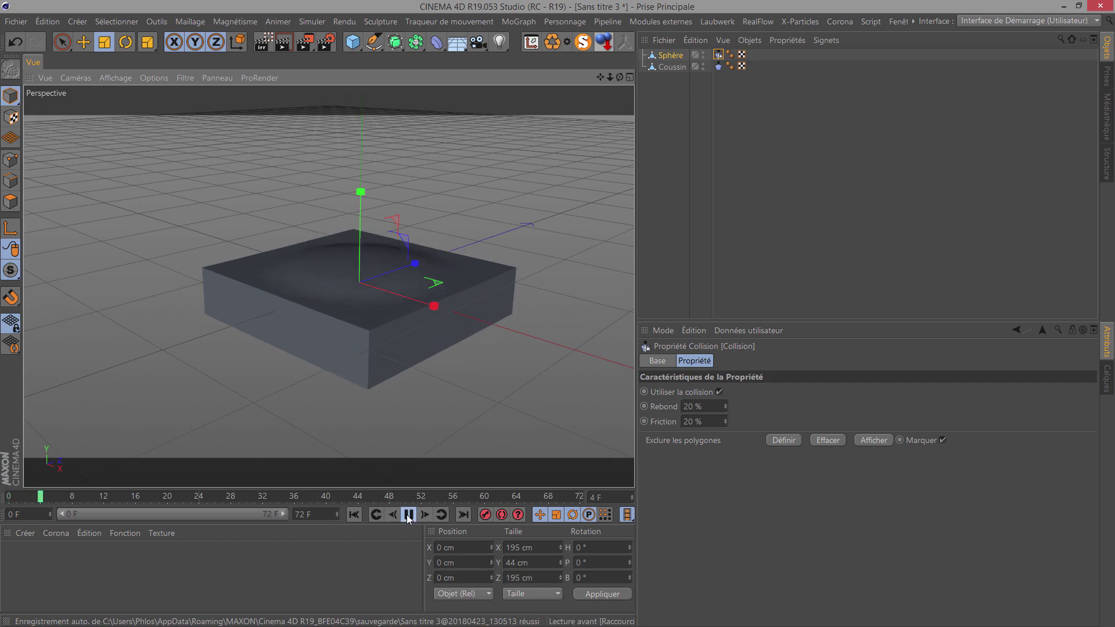
pyautogui.click(408, 514)
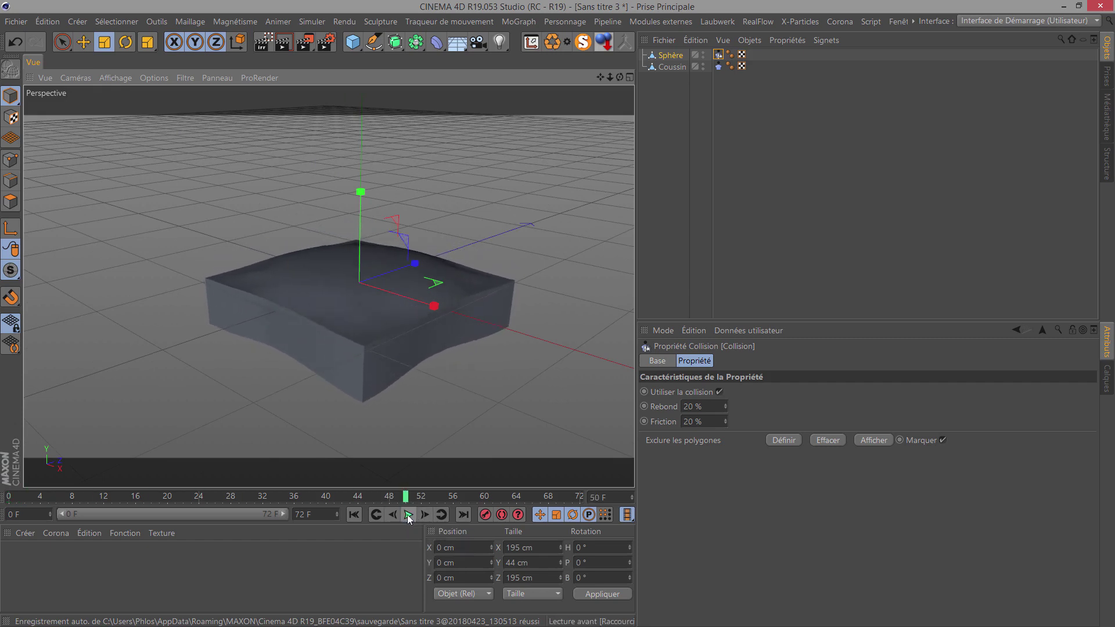
pyautogui.scroll(2, 336, 306)
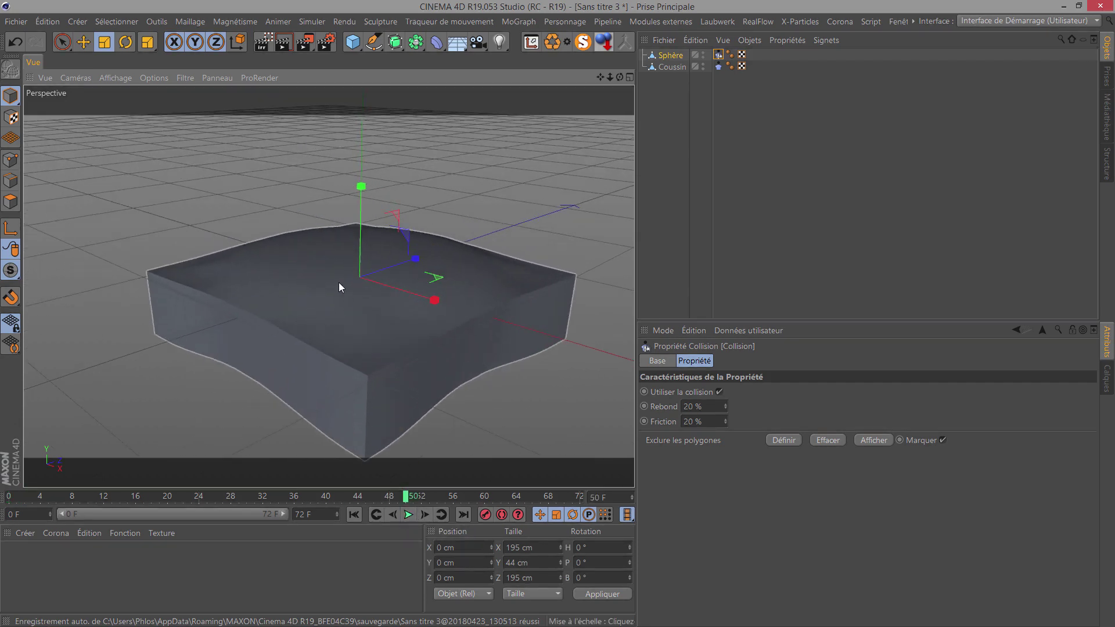
pyautogui.scroll(-2, 339, 282)
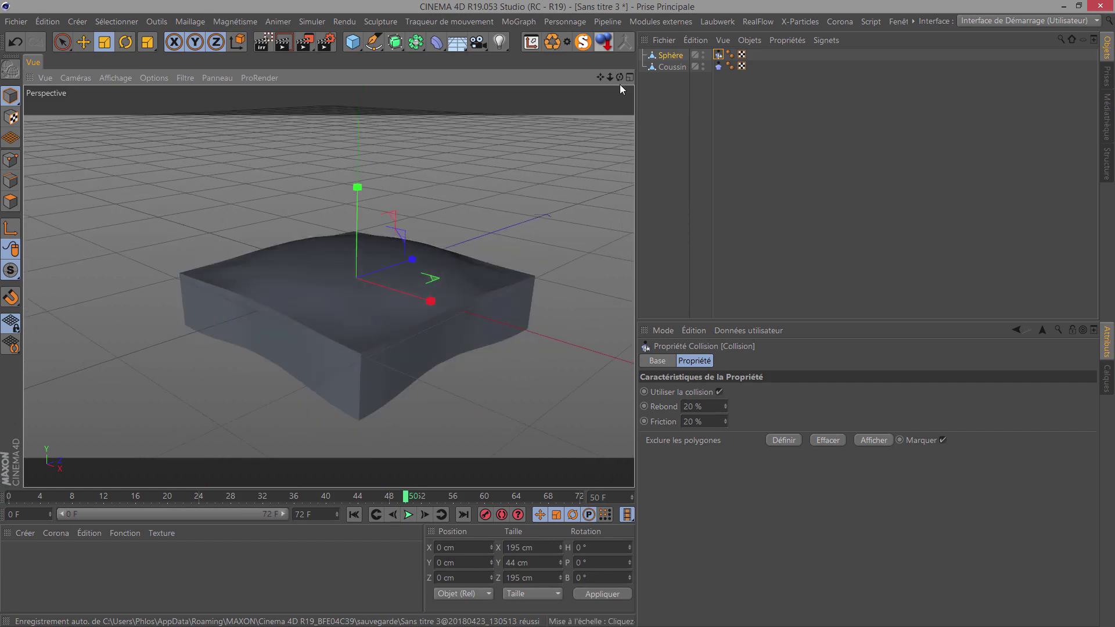
pyautogui.keyDown('alt'); pyautogui.moveTo(557, 314); pyautogui.dragTo(424, 323); pyautogui.keyUp('alt')
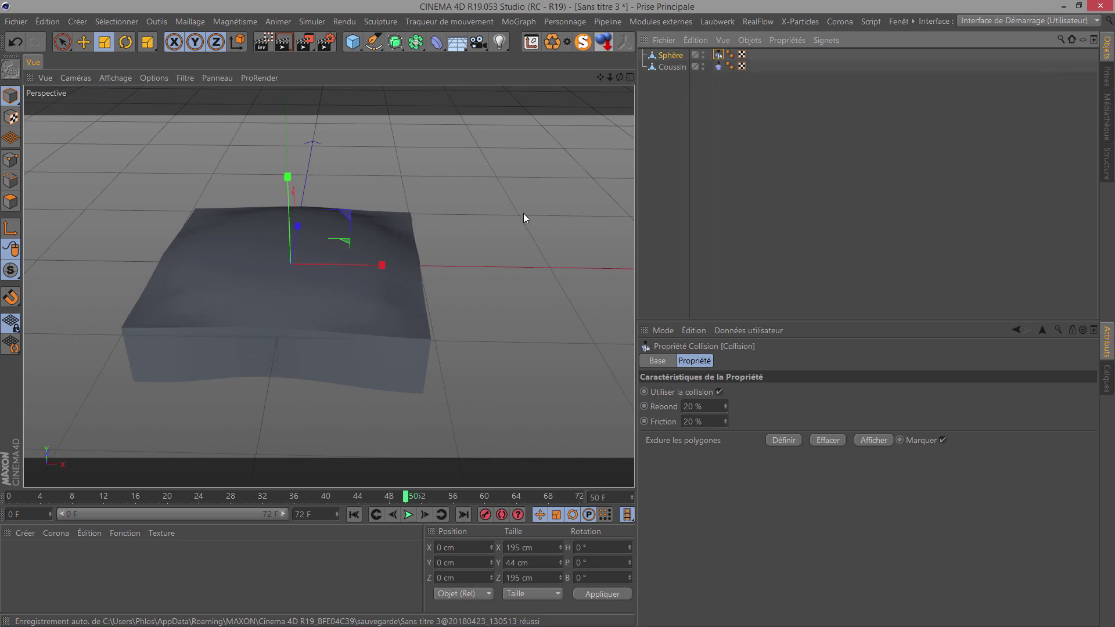
pyautogui.click(718, 66)
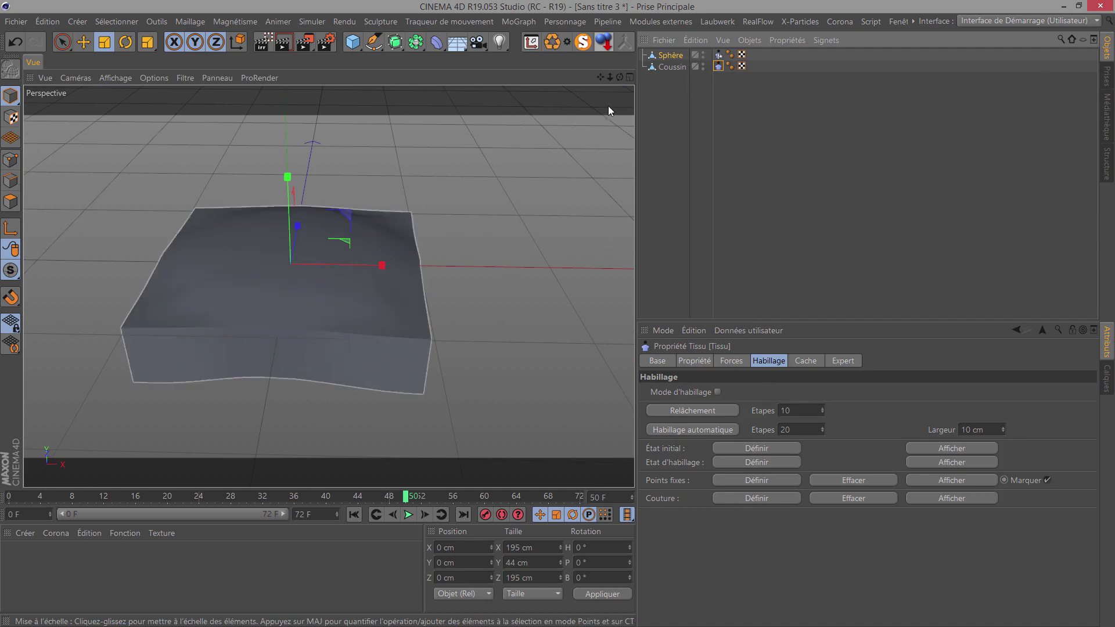
pyautogui.click(672, 66)
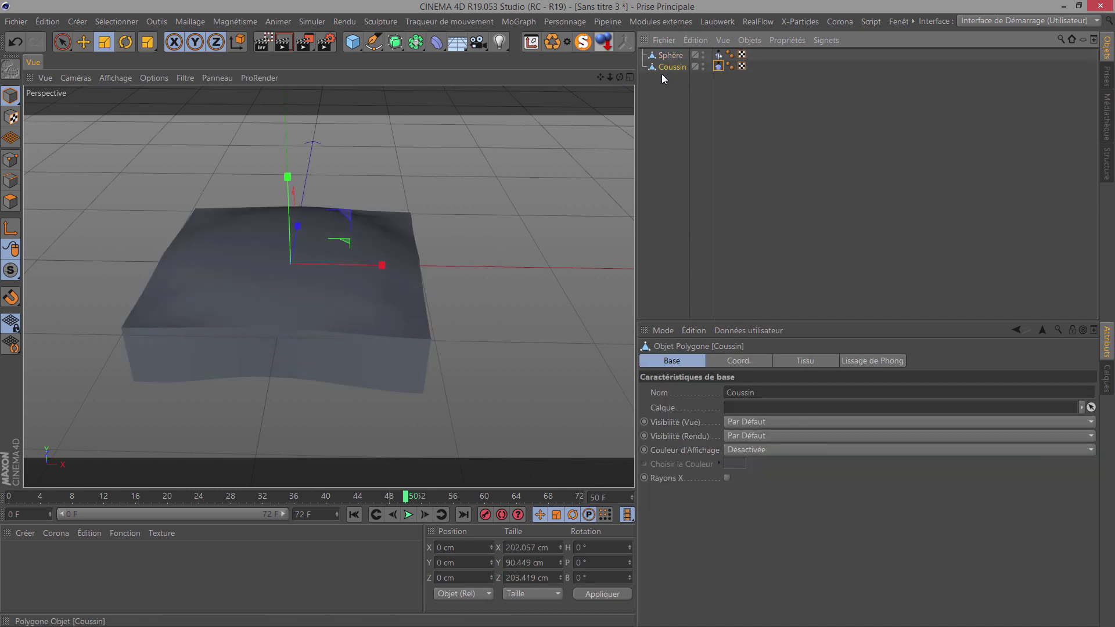
# Step: In Polygon mode, loop-select the cushion's side polygons and show the Tissu tag's Habillage settings
pyautogui.click(10, 201)
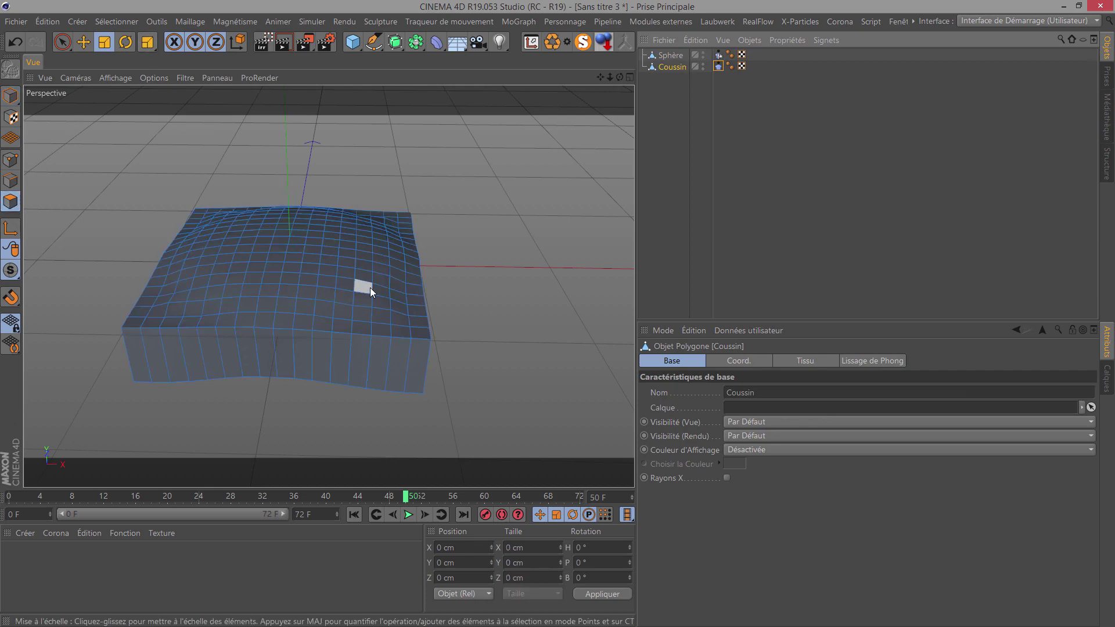
pyautogui.press('u')
pyautogui.press('l')
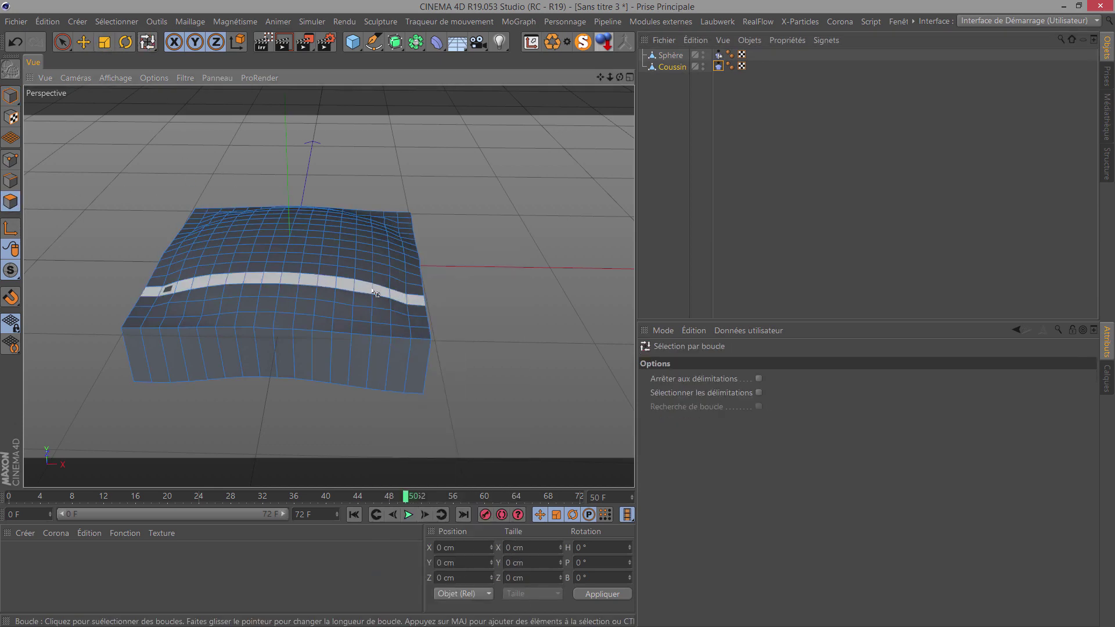
pyautogui.click(118, 21)
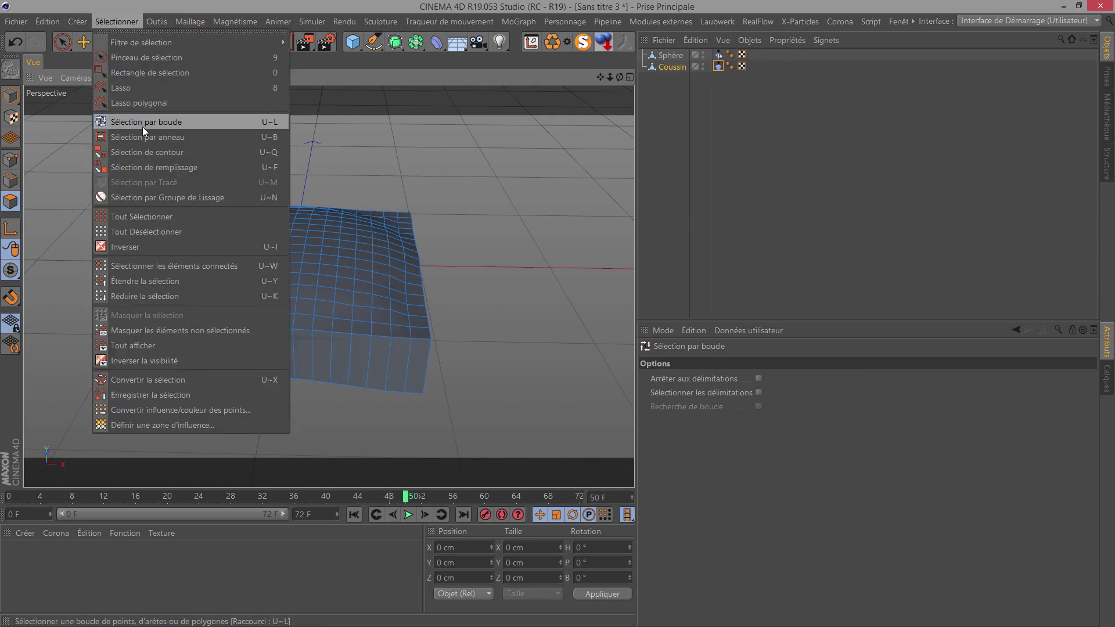
pyautogui.click(142, 127)
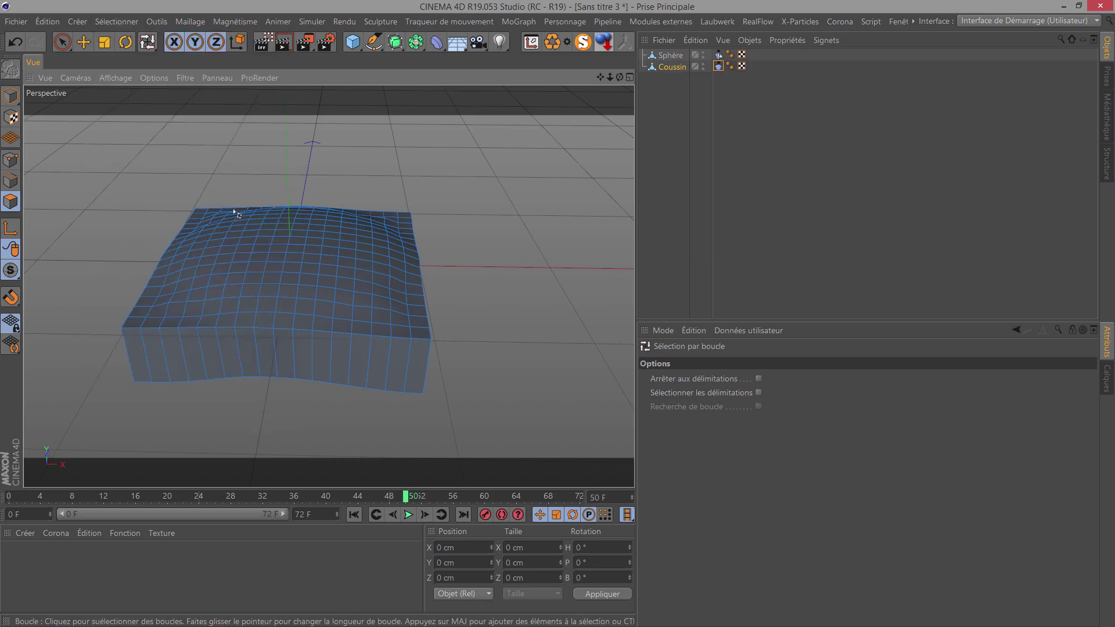
pyautogui.click(413, 378)
pyautogui.keyDown('alt'); pyautogui.moveTo(554, 315); pyautogui.dragTo(548, 149); pyautogui.keyUp('alt')
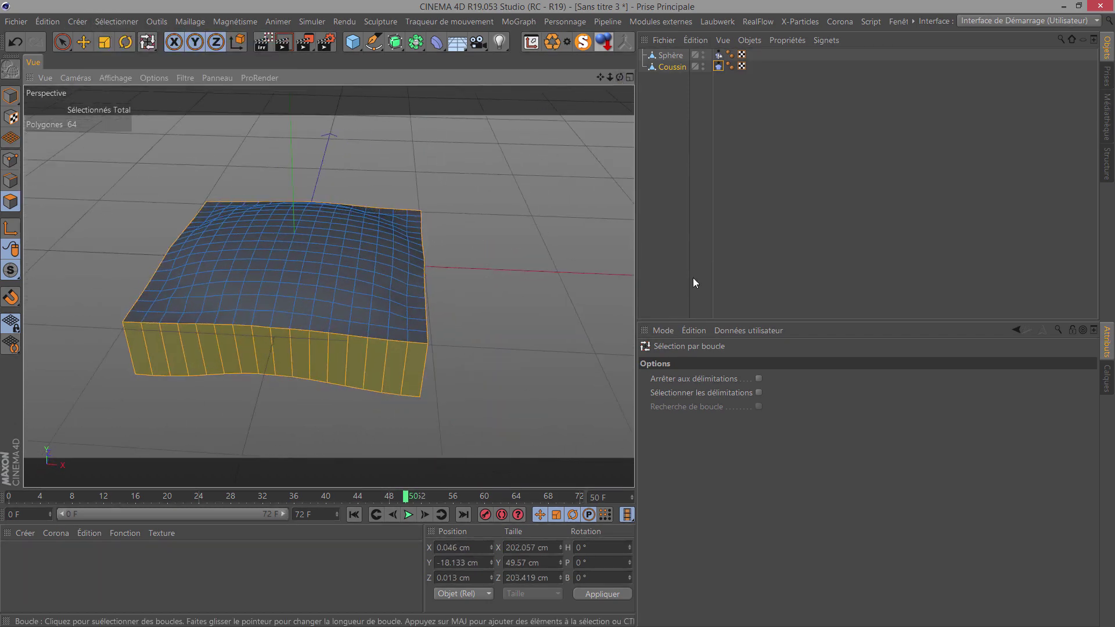
pyautogui.click(719, 67)
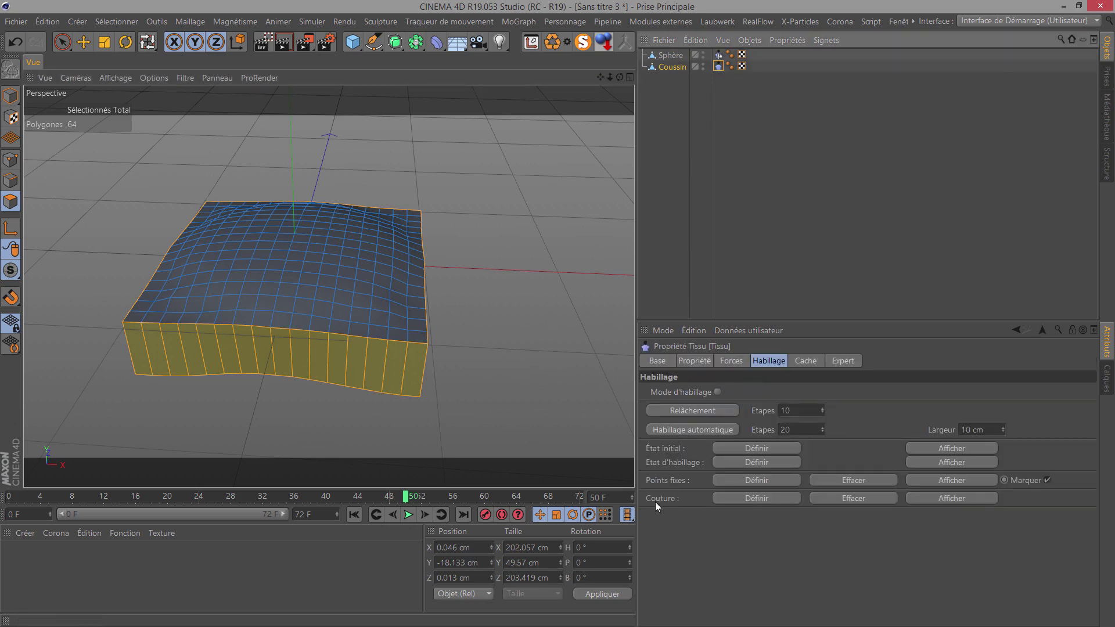
# Step: Enable Mode d'habillage on the side polygon loop and run Habillage automatique
pyautogui.click(748, 499)
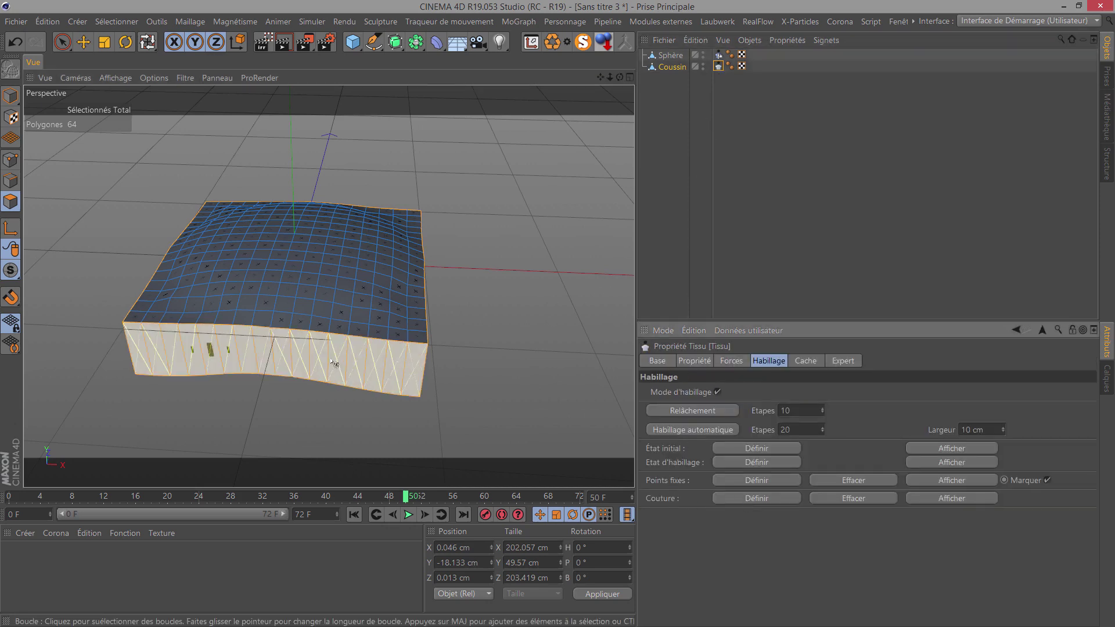
pyautogui.scroll(5, 320, 364)
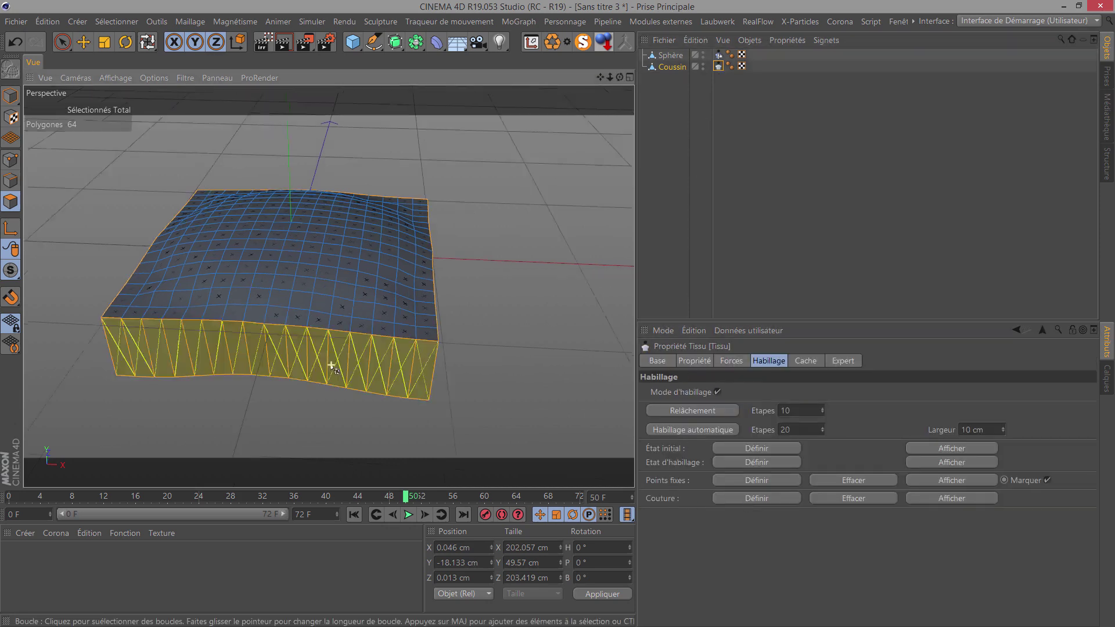
pyautogui.click(162, 331)
pyautogui.scroll(-3, 162, 332)
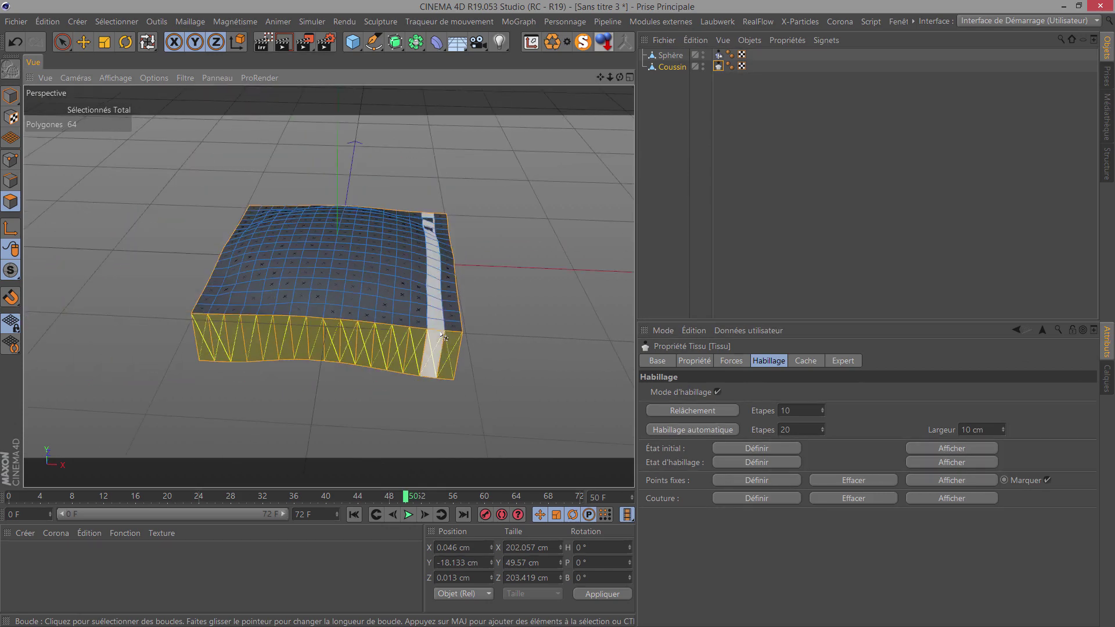
pyautogui.click(988, 429)
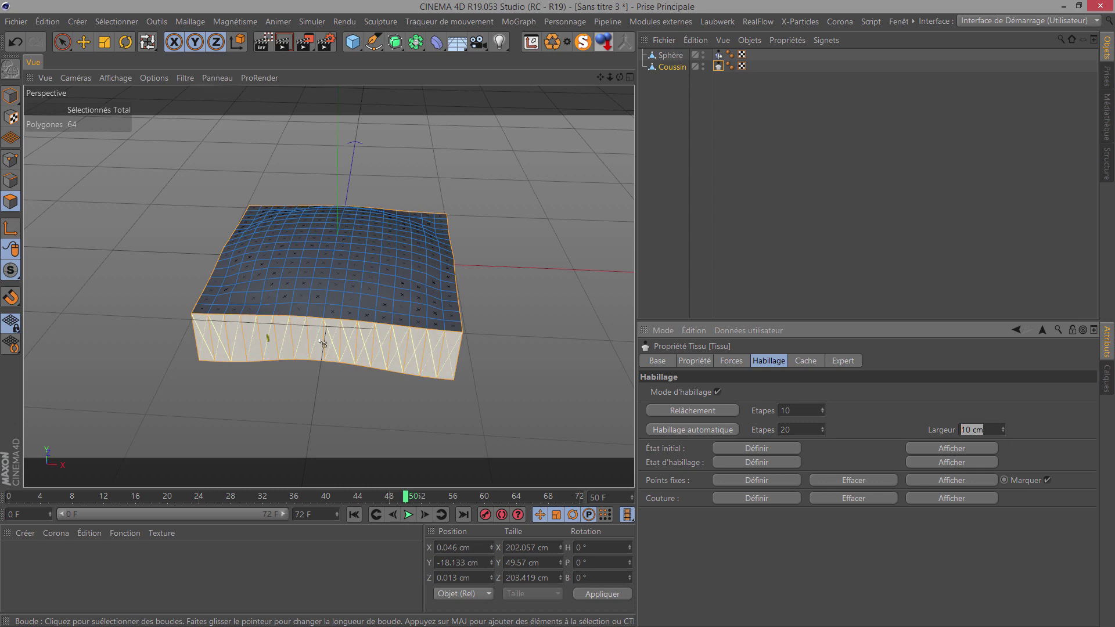
pyautogui.click(679, 431)
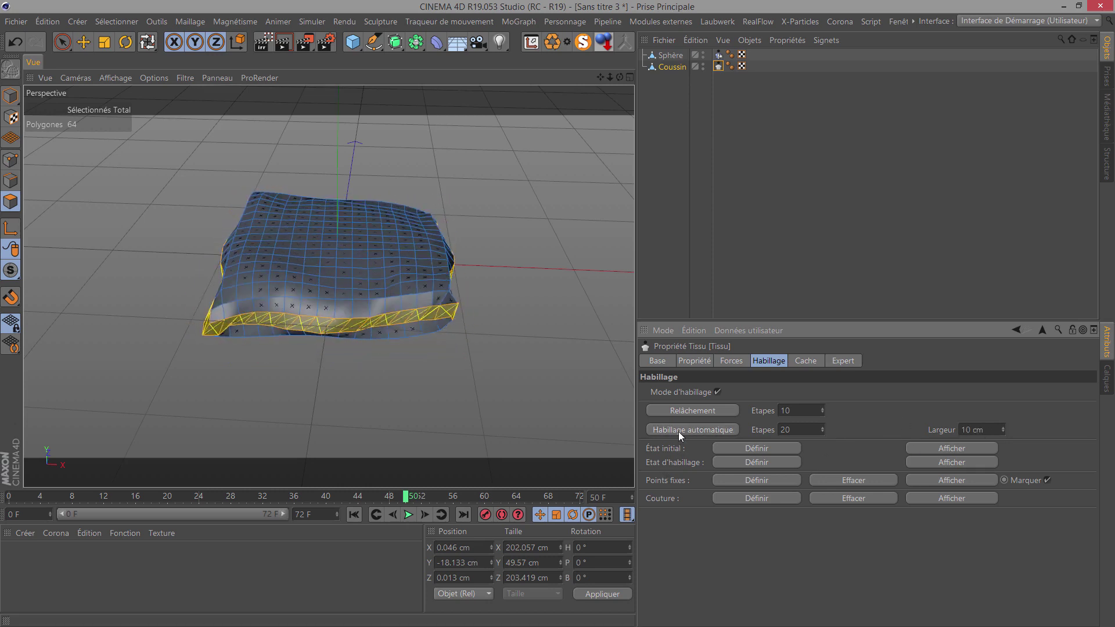
# Step: Return to loop selection and start editing the dressing width (Largeur)
pyautogui.press('u')
pyautogui.press('l')
pyautogui.scroll(2, 315, 324)
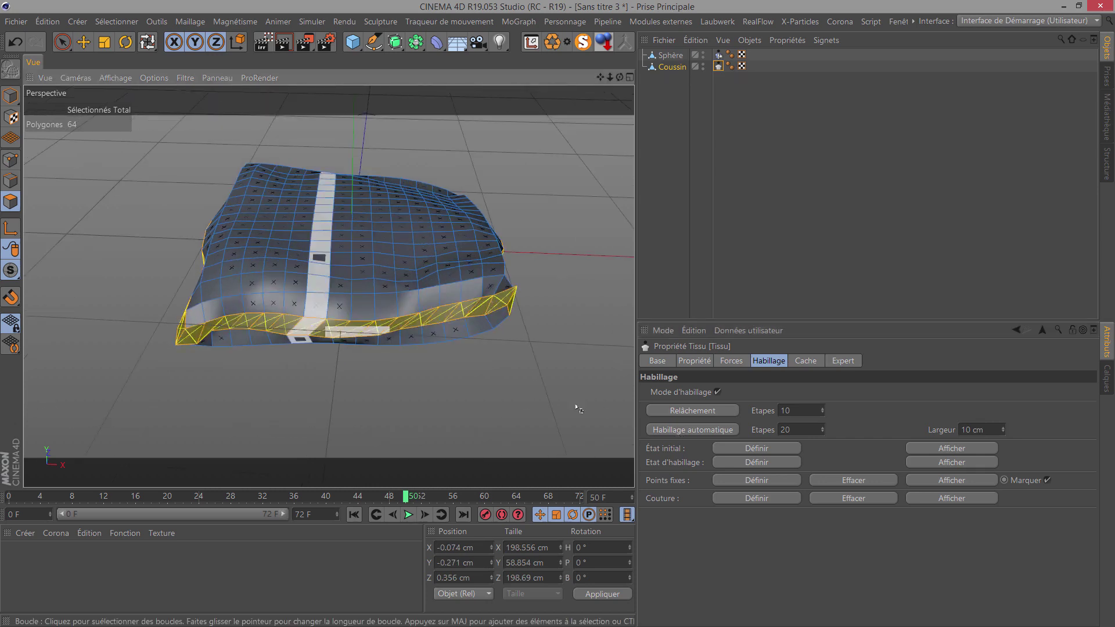
pyautogui.click(971, 430)
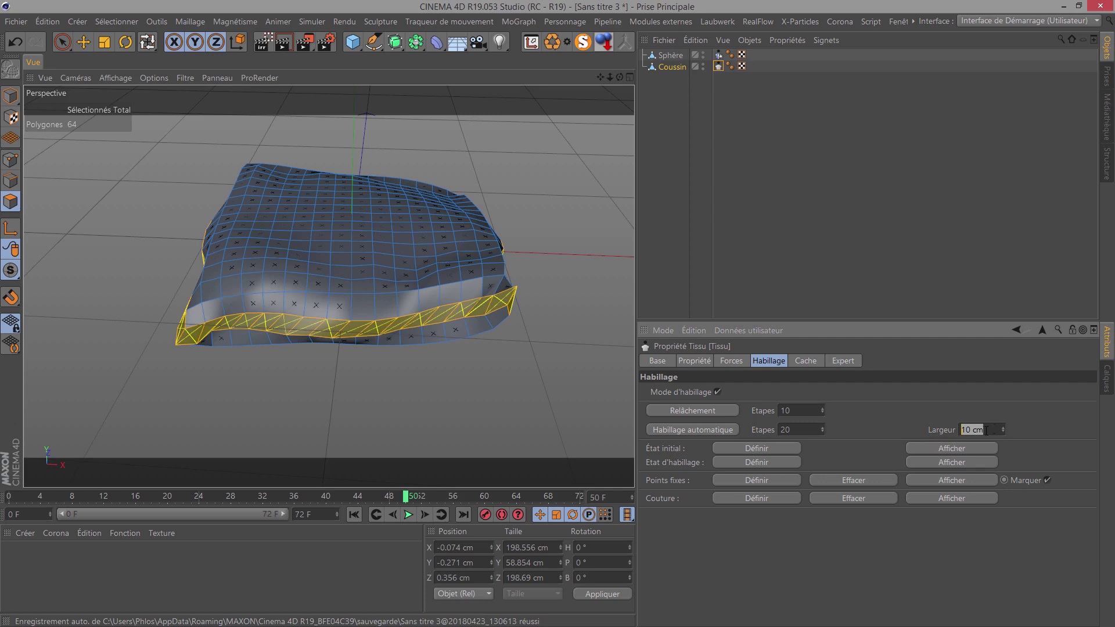
# Step: Set Largeur to 20 cm, replay the simulation from frame 0, and re-run automatic dressing
pyautogui.write('2')
pyautogui.write('0')
pyautogui.click(356, 514)
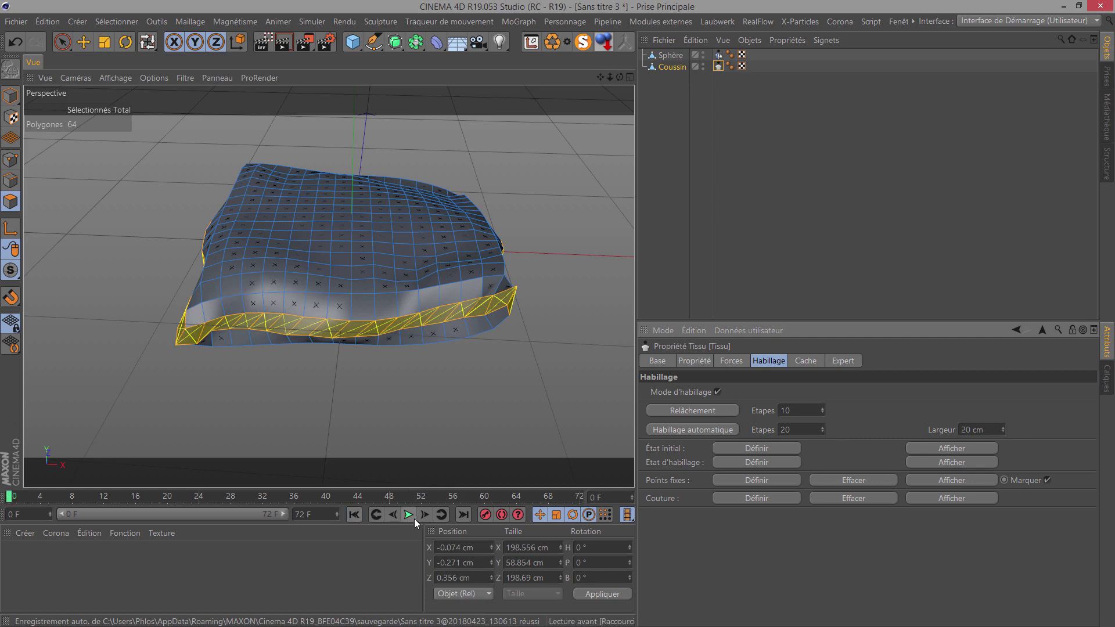
pyautogui.click(409, 515)
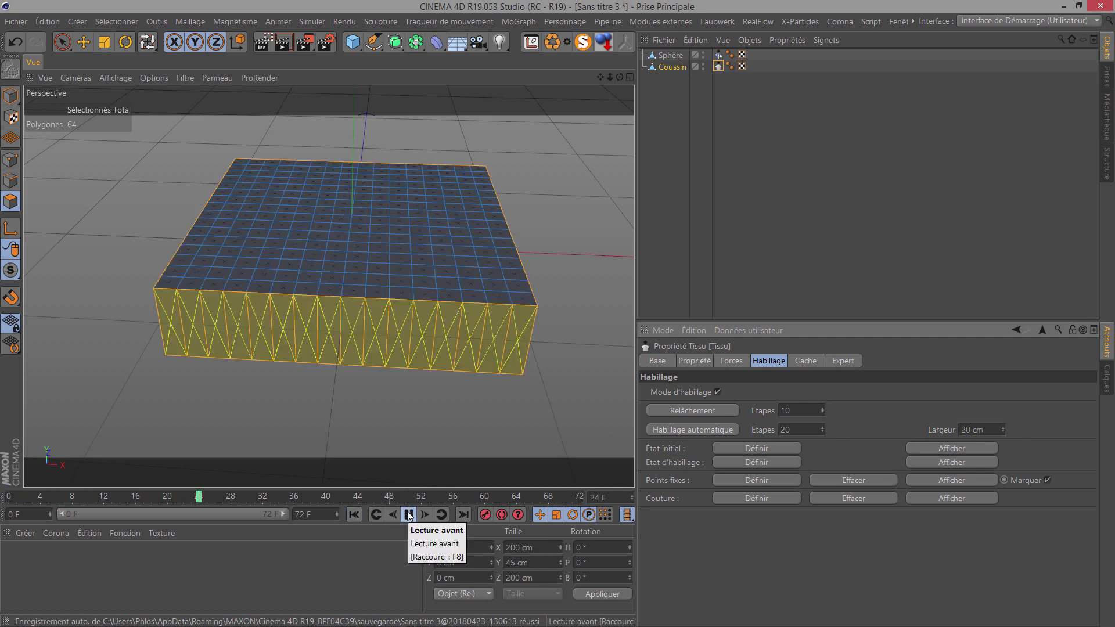
pyautogui.click(409, 515)
pyautogui.click(355, 515)
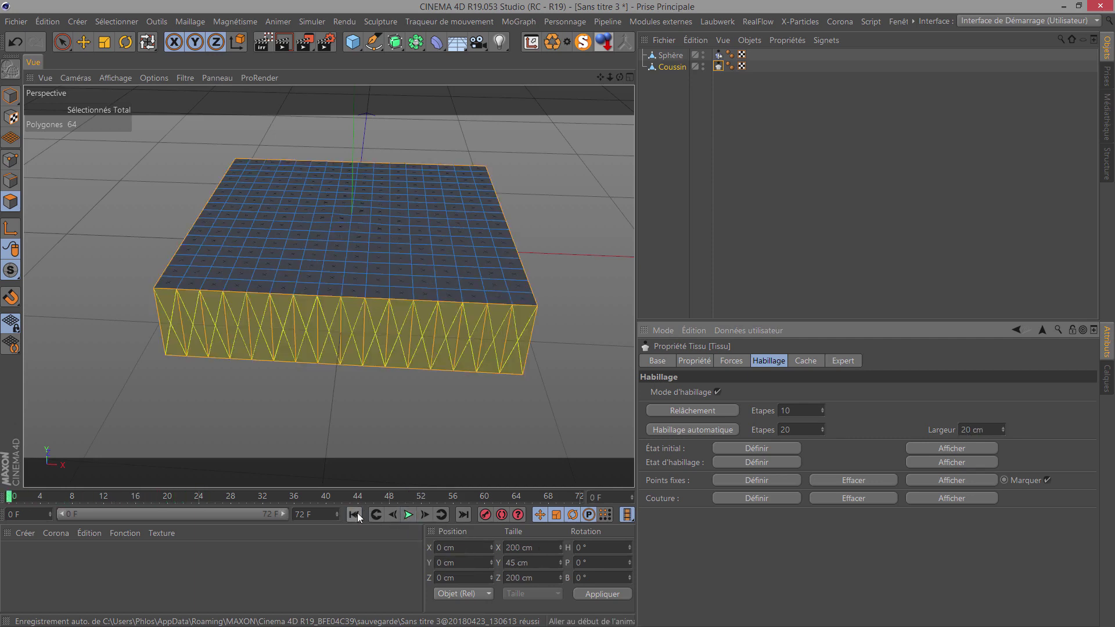
pyautogui.click(686, 431)
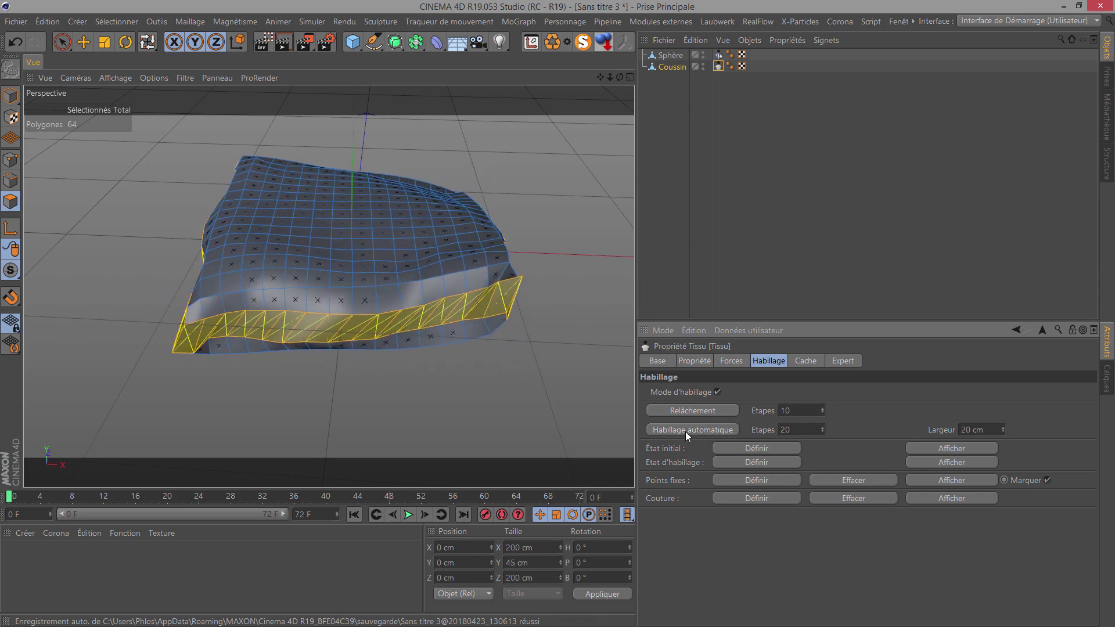
pyautogui.click(686, 431)
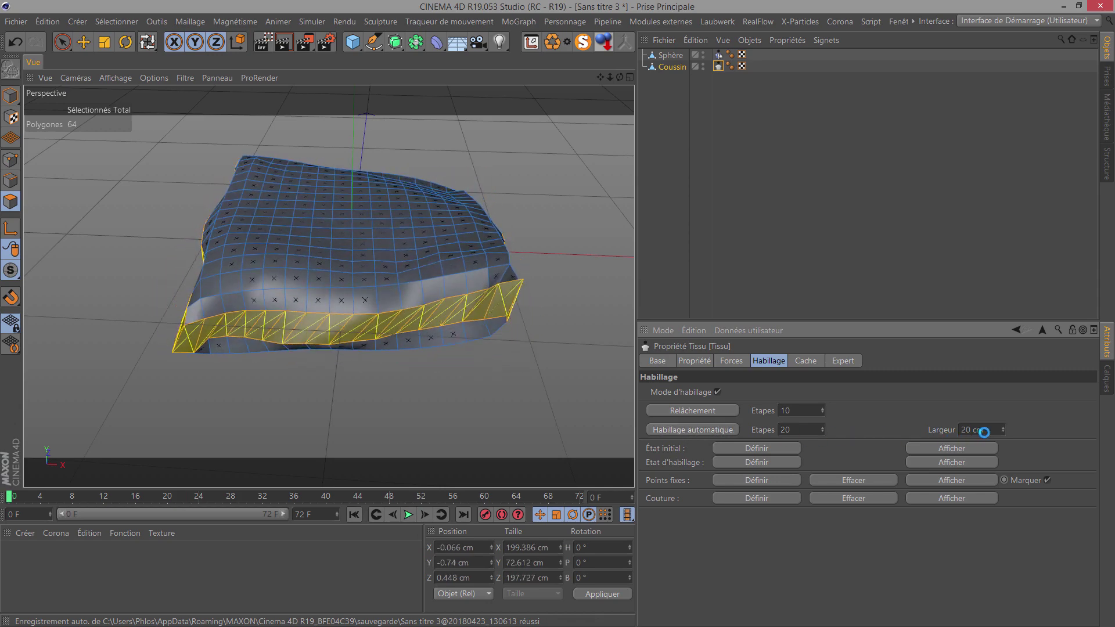
# Step: Change Largeur to 2 cm, re-drape the pillow, and select the Sphère
pyautogui.doubleClick(980, 429)
pyautogui.write('2')
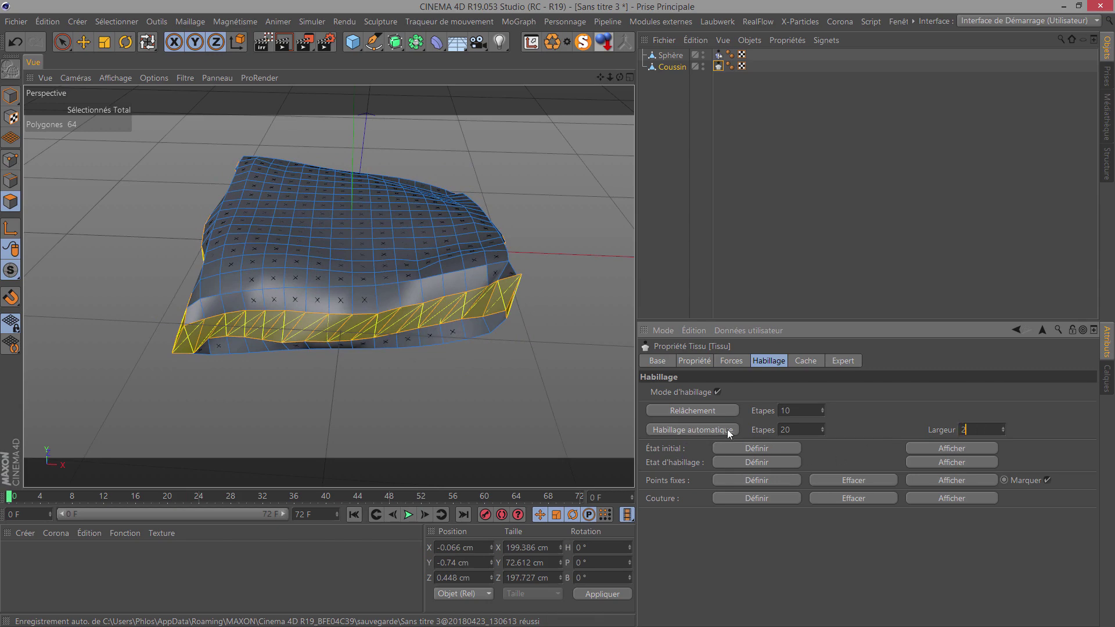
pyautogui.click(711, 430)
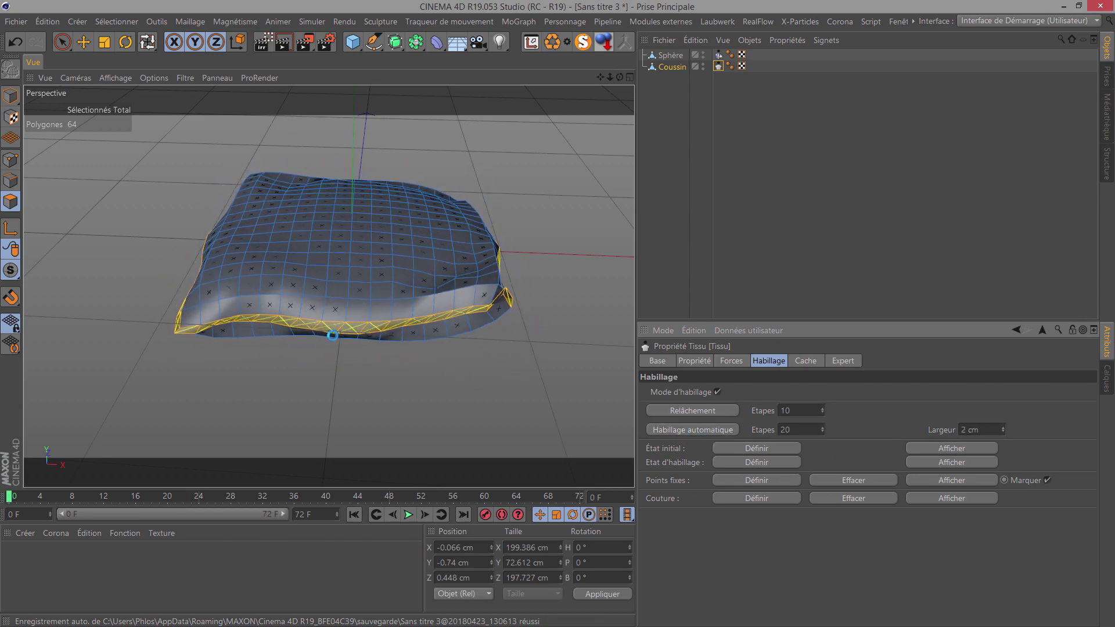
pyautogui.scroll(3, 424, 309)
pyautogui.scroll(2, 419, 305)
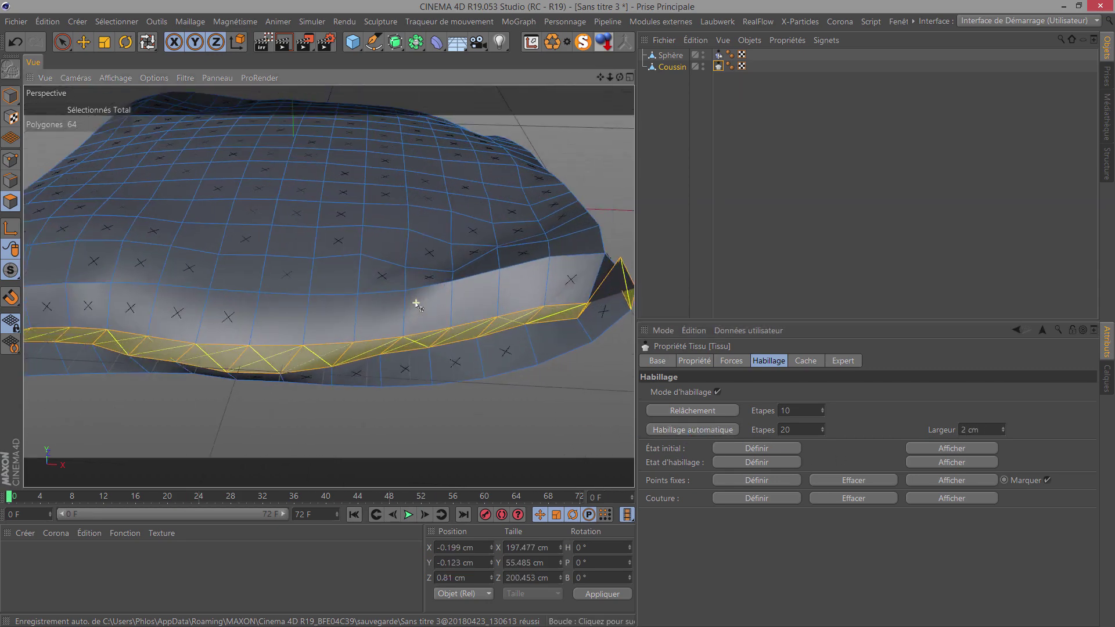
pyautogui.scroll(-1, 418, 305)
pyautogui.moveTo(617, 77)
pyautogui.mouseDown()
pyautogui.moveTo(559, 315)
pyautogui.moveTo(356, 194)
pyautogui.mouseUp()
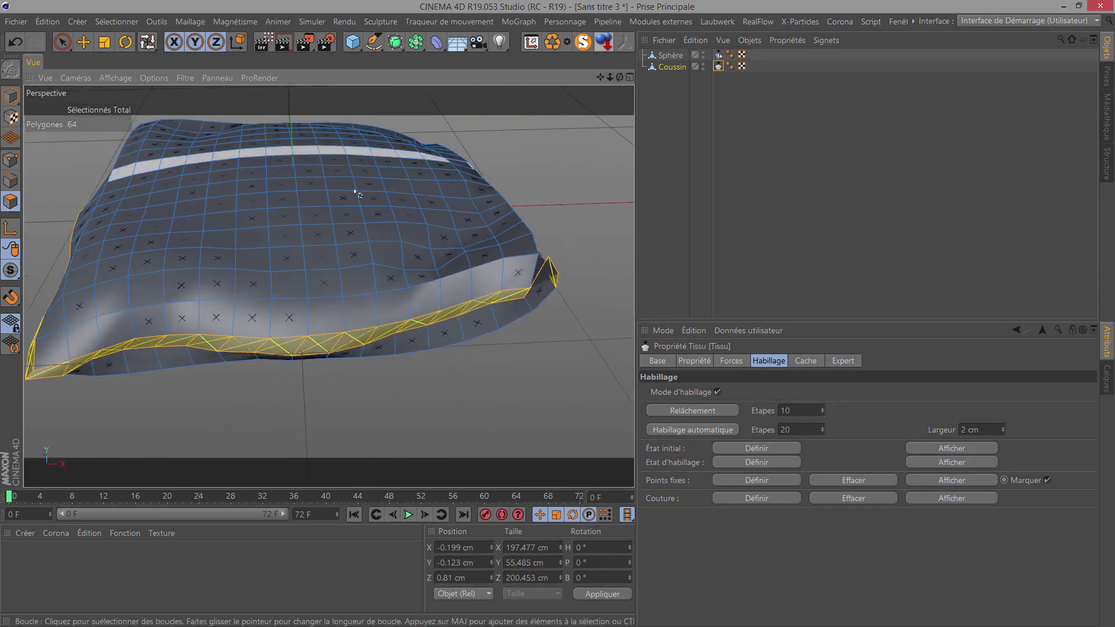
pyautogui.click(669, 54)
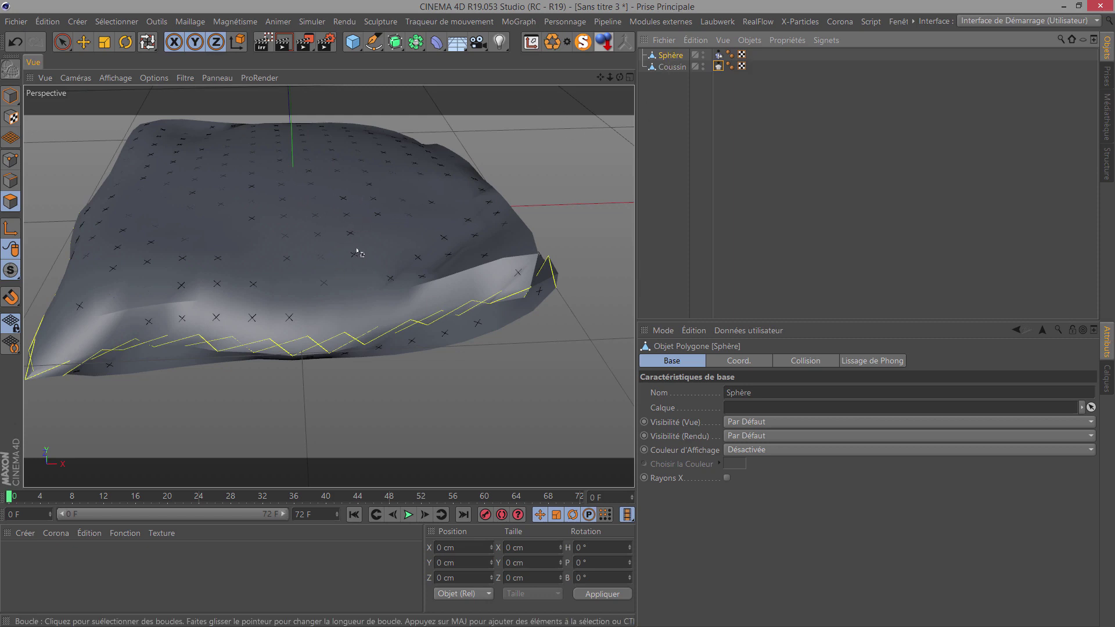
pyautogui.keyDown('alt'); pyautogui.moveTo(356, 251); pyautogui.dragTo(378, 247); pyautogui.keyUp('alt')
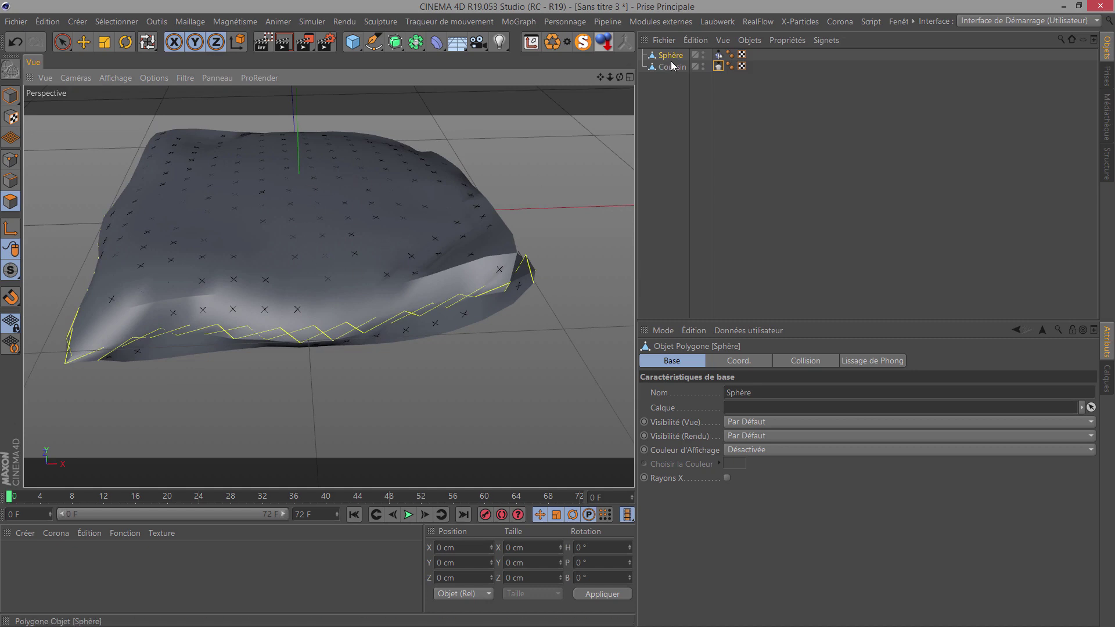
# Step: Re-run Habillage automatique with Etapes set to 2, then 20, then 100
pyautogui.click(718, 65)
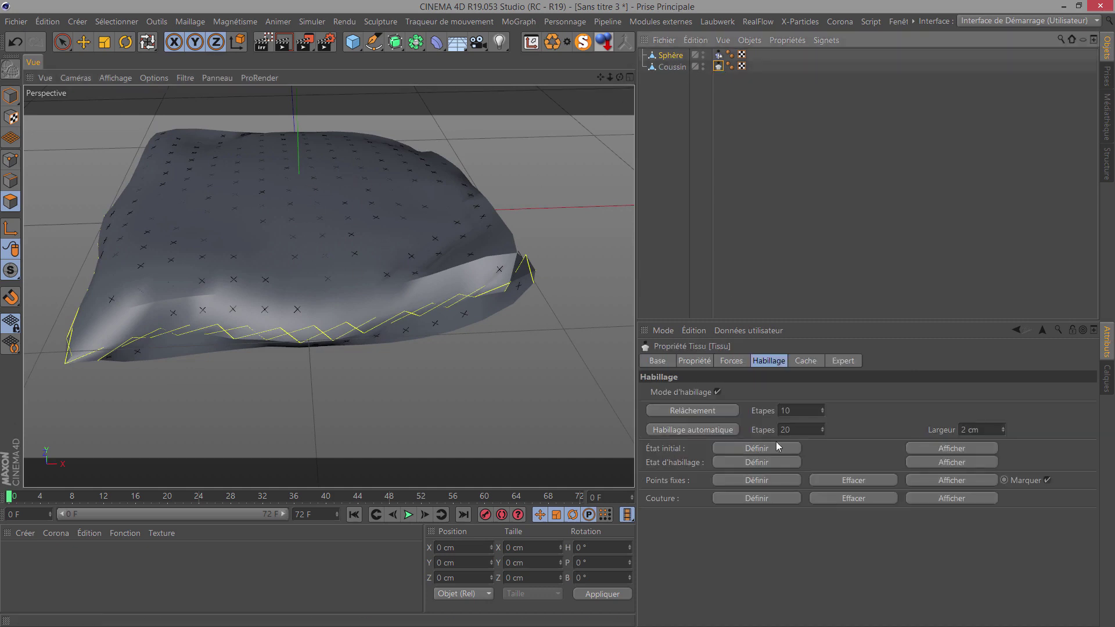
pyautogui.click(992, 428)
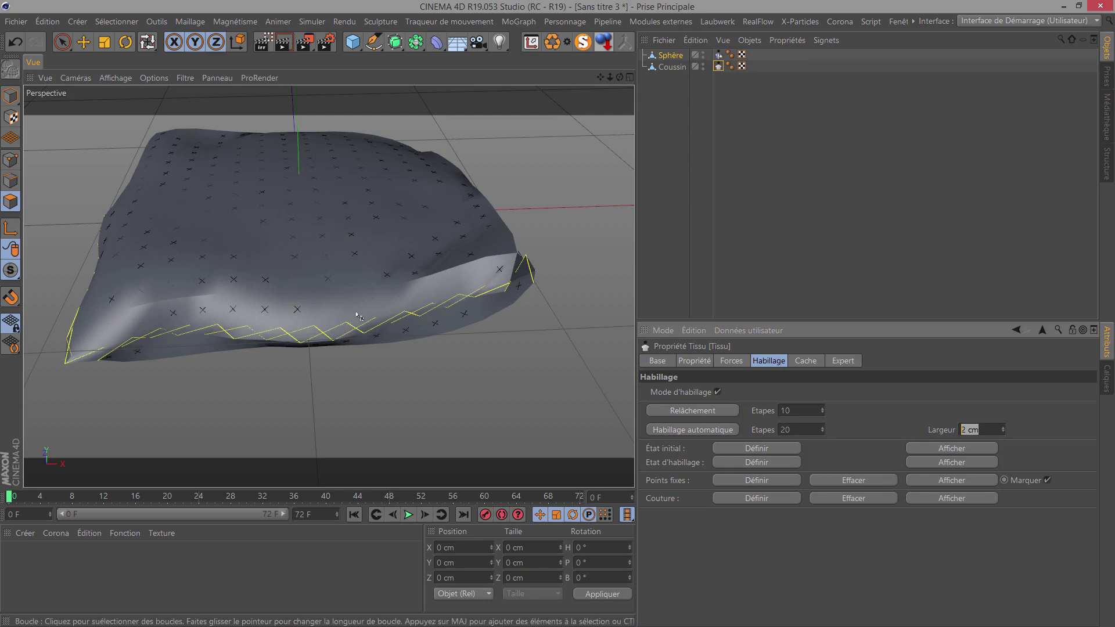
pyautogui.click(801, 433)
pyautogui.write('2')
pyautogui.click(690, 430)
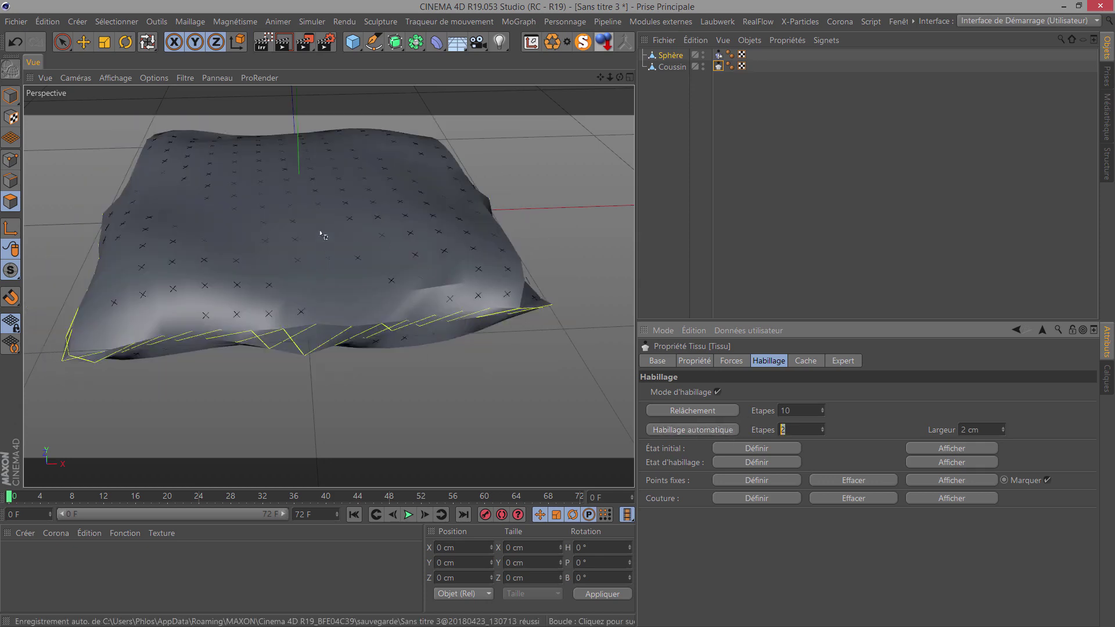
pyautogui.write('0')
pyautogui.click(683, 427)
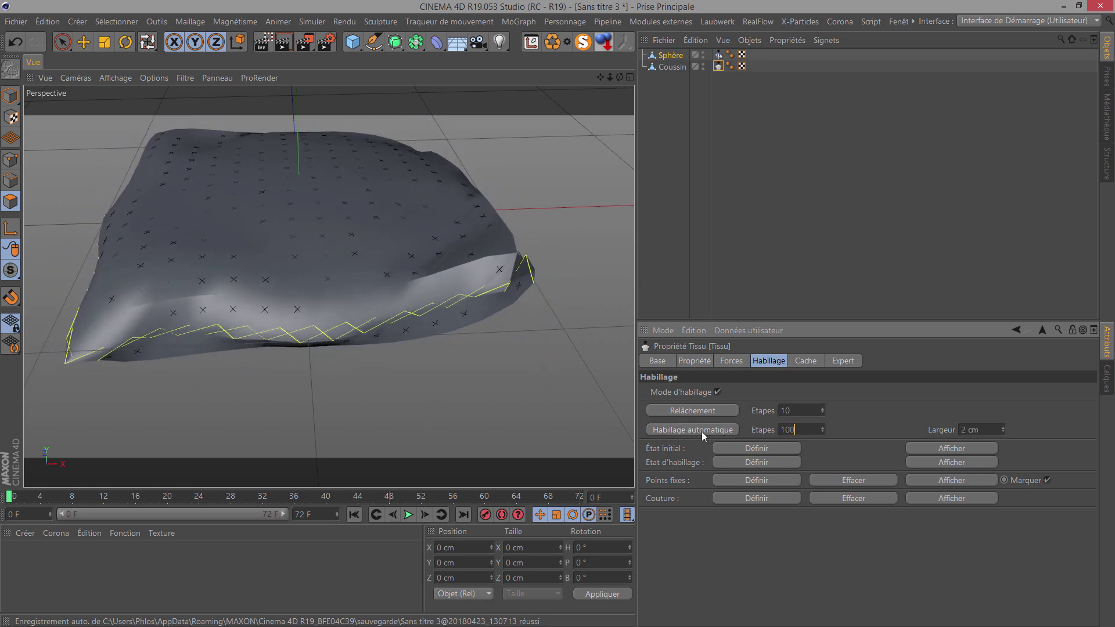
pyautogui.click(701, 431)
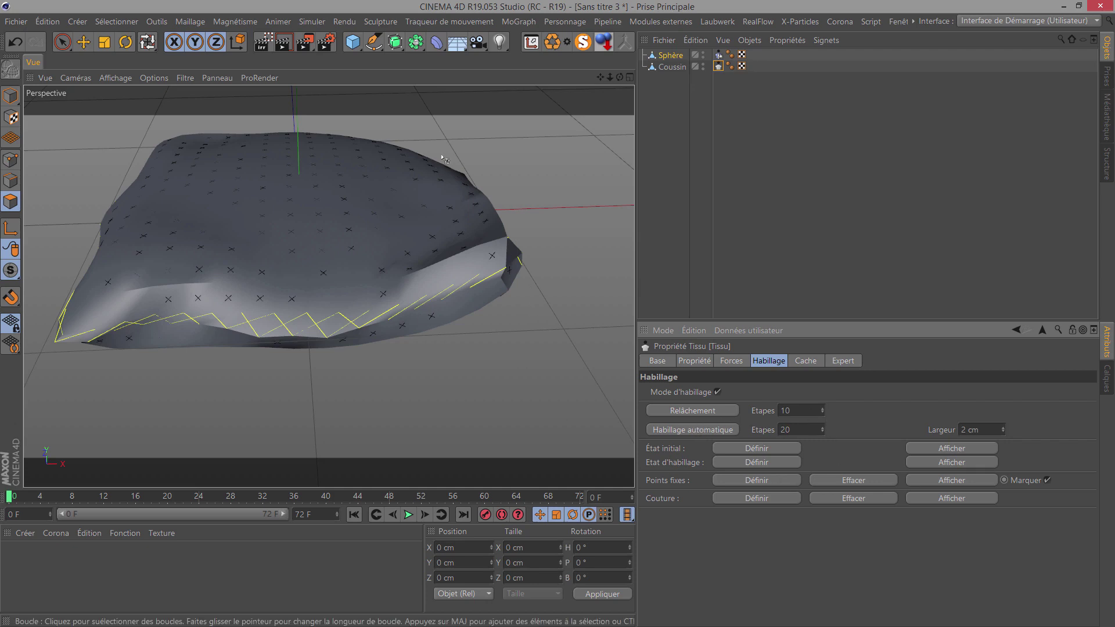
# Step: Nest Coussin under a new Surface de Subdivision, inspect it, and show the Sphère's Collision settings
pyautogui.click(672, 67)
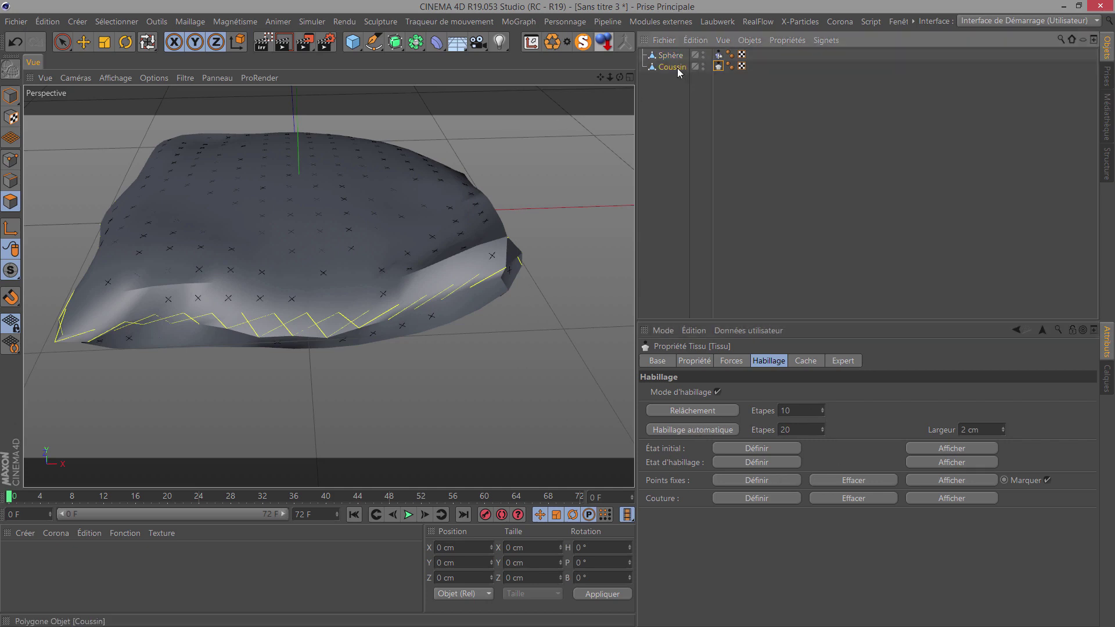
pyautogui.click(396, 45)
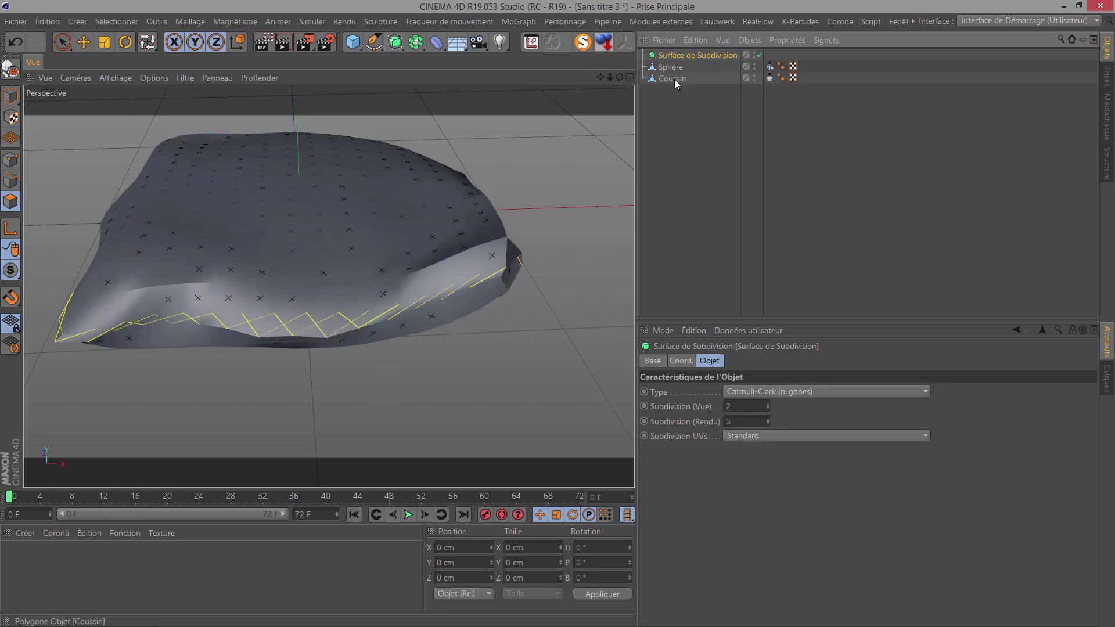
pyautogui.moveTo(683, 61); pyautogui.dragTo(684, 57)
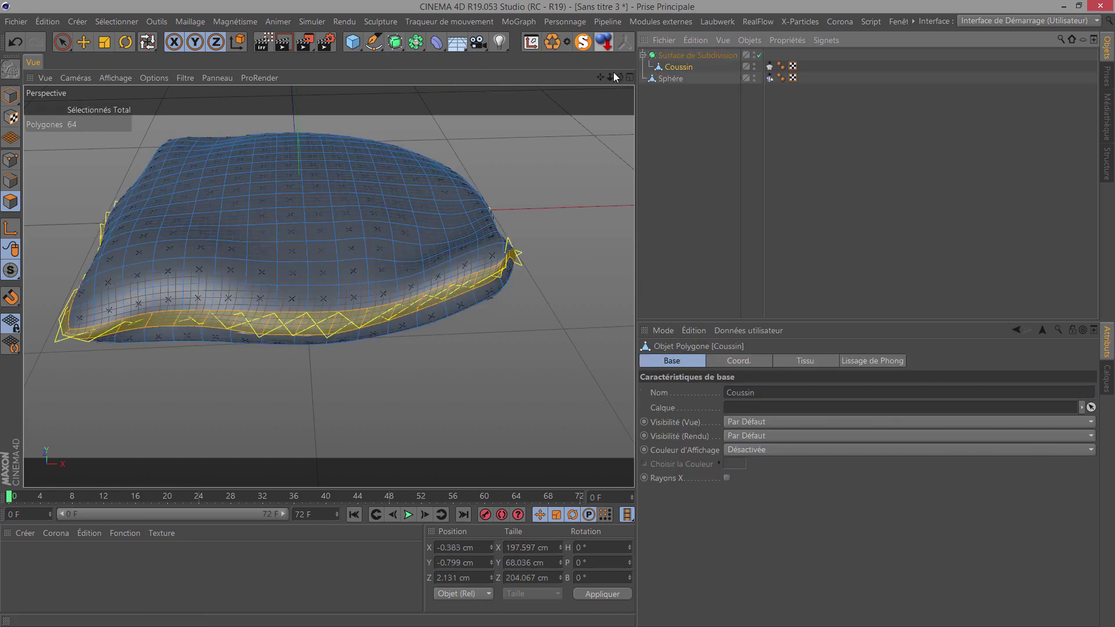
pyautogui.moveTo(619, 77); pyautogui.dragTo(560, 316)
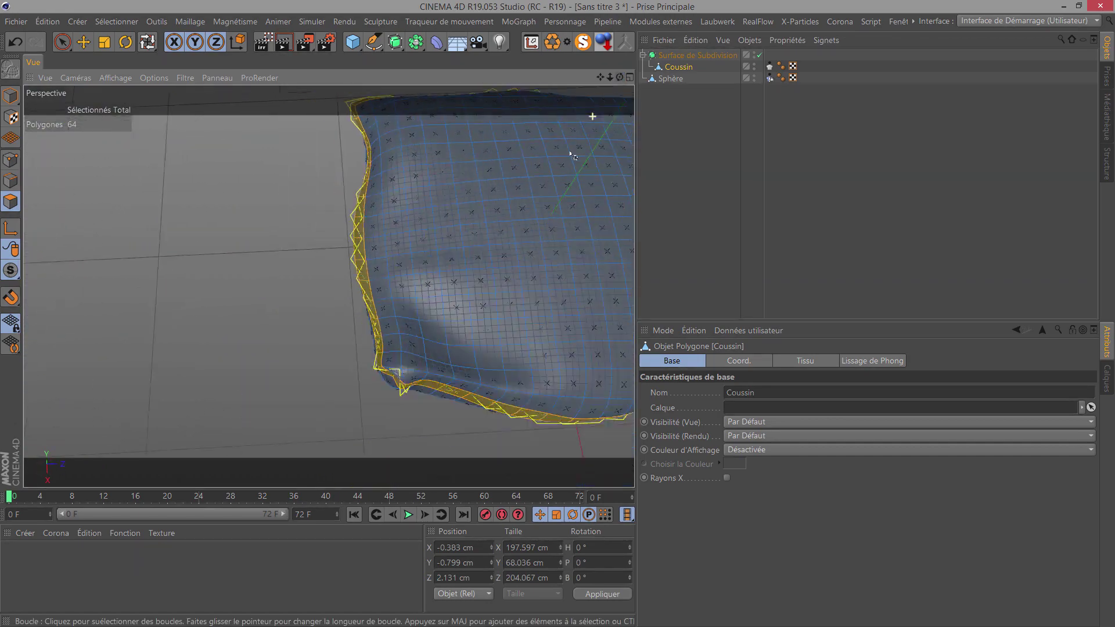
pyautogui.moveTo(620, 76); pyautogui.dragTo(557, 314)
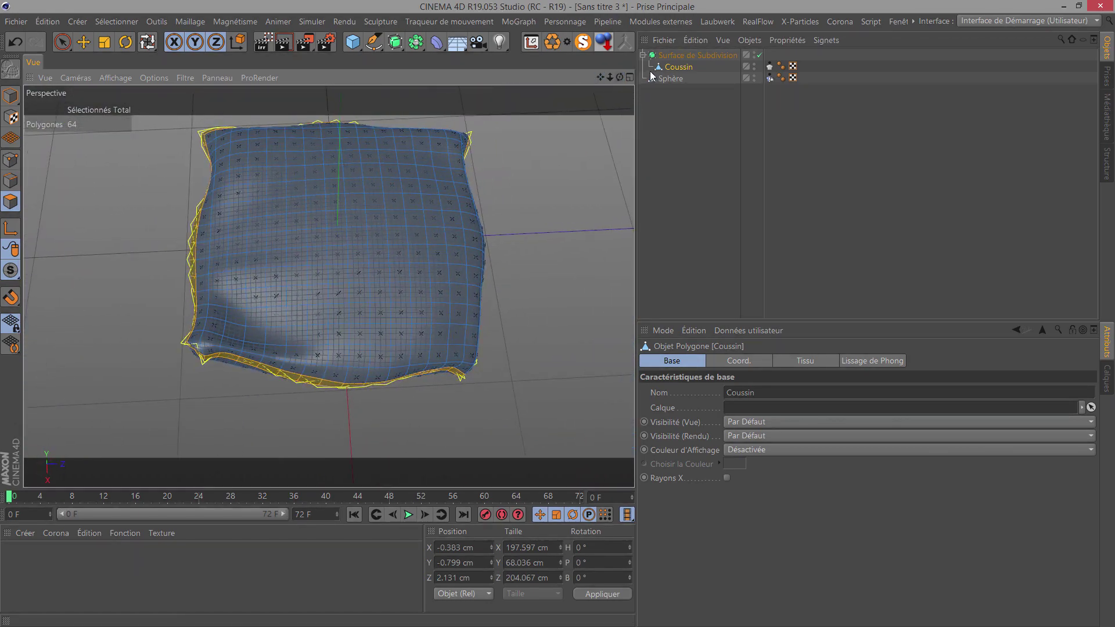
pyautogui.moveTo(619, 77)
pyautogui.mouseDown()
pyautogui.moveTo(562, 318)
pyautogui.moveTo(550, 210)
pyautogui.mouseUp()
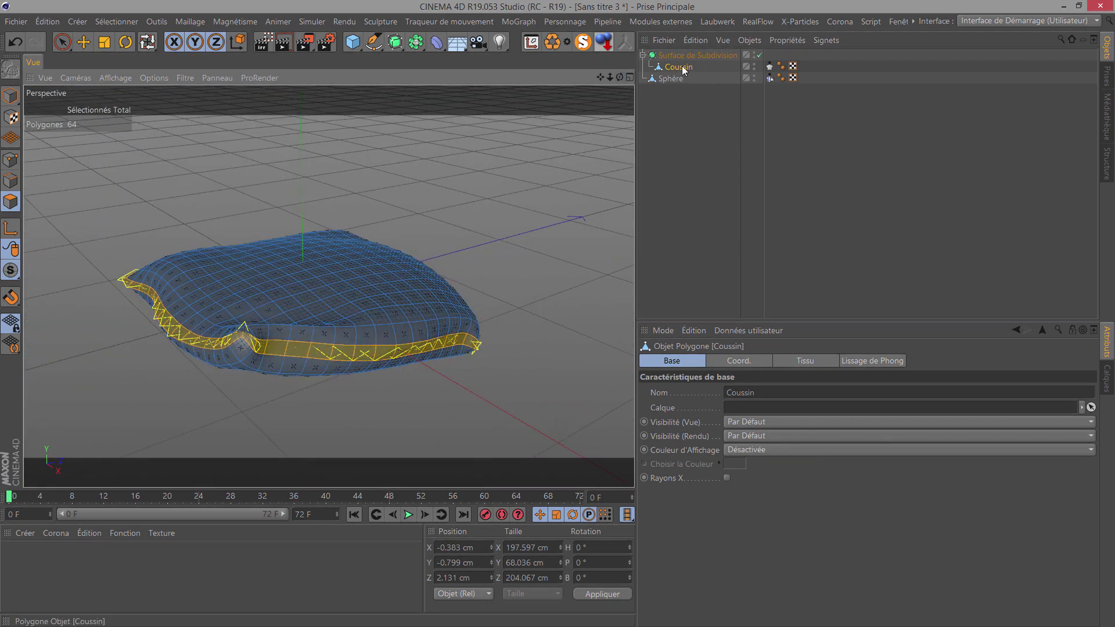
pyautogui.click(771, 78)
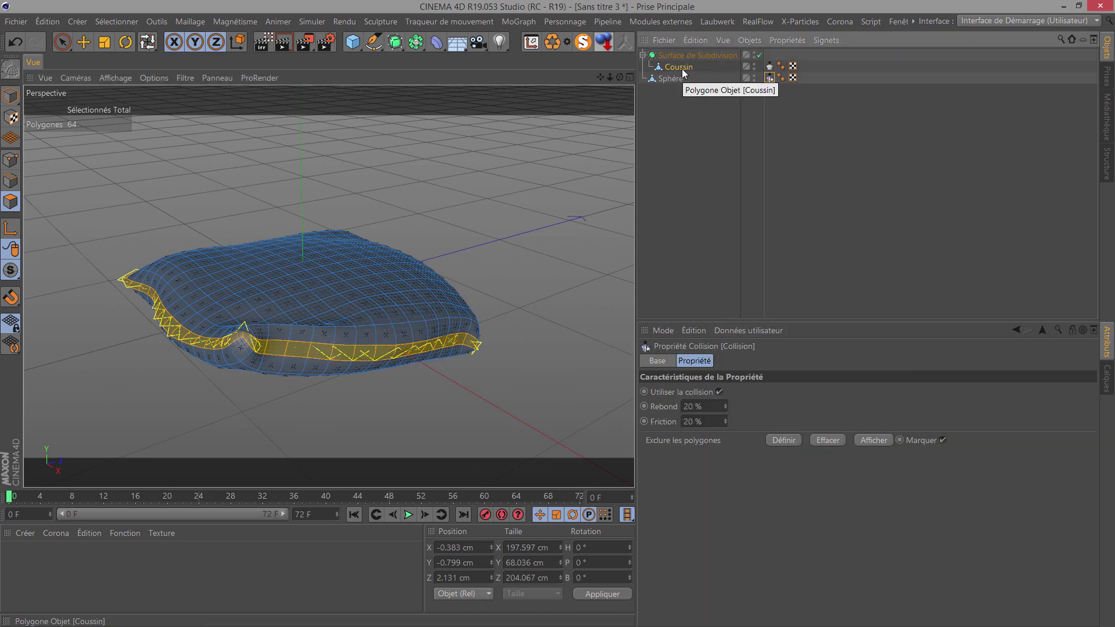
# Step: Store the dressed cushion as the Tissu initial state, test-play to frame 31, then rewind to 0
pyautogui.click(769, 65)
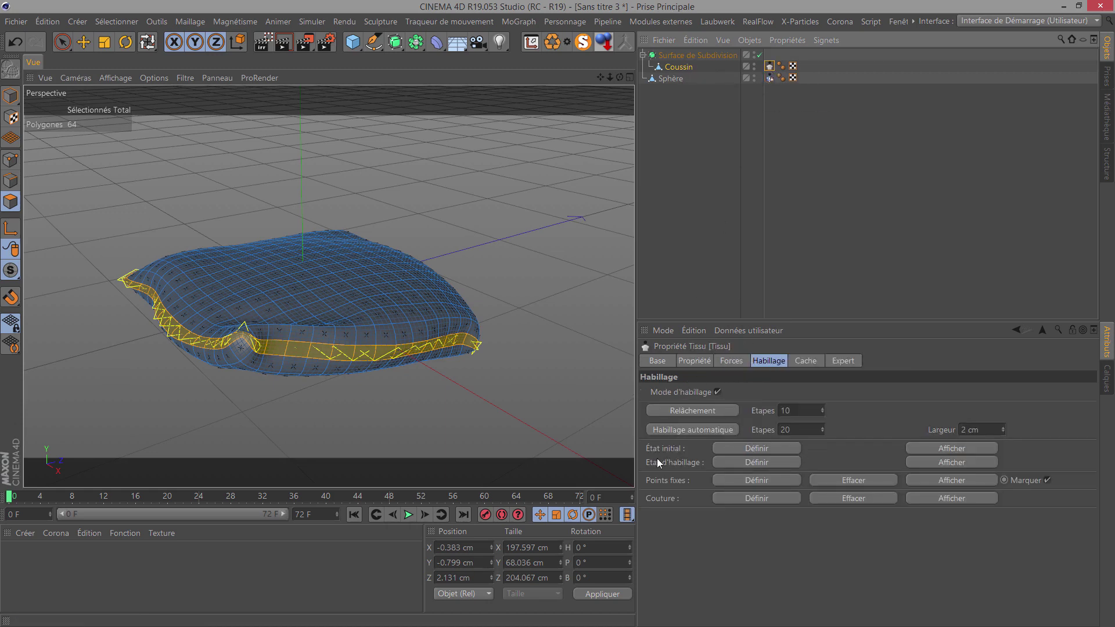
pyautogui.click(742, 449)
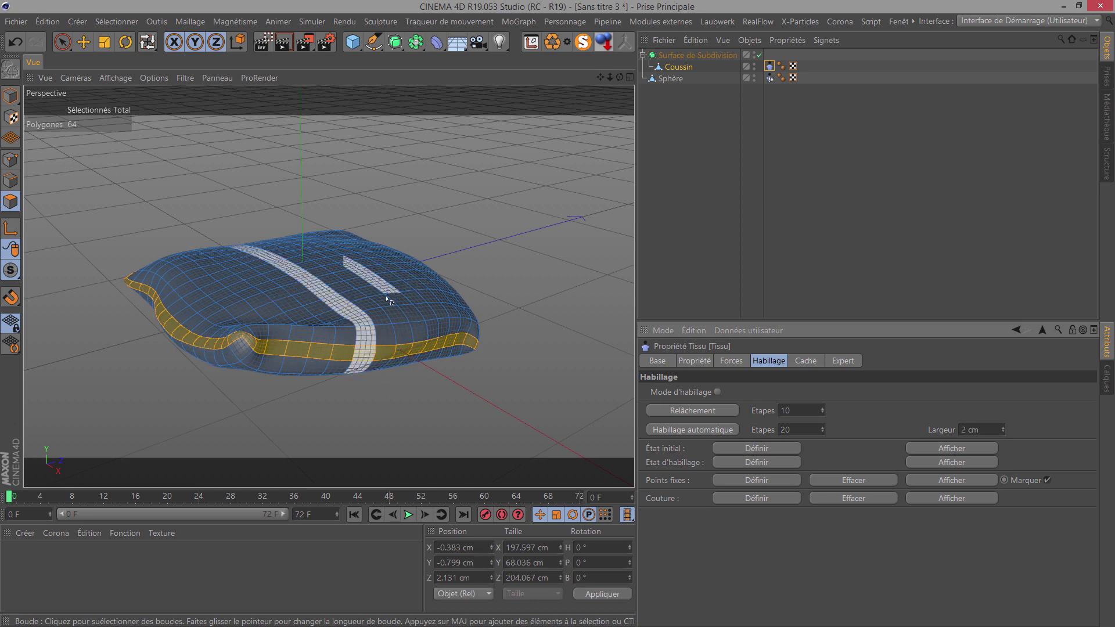
pyautogui.click(408, 520)
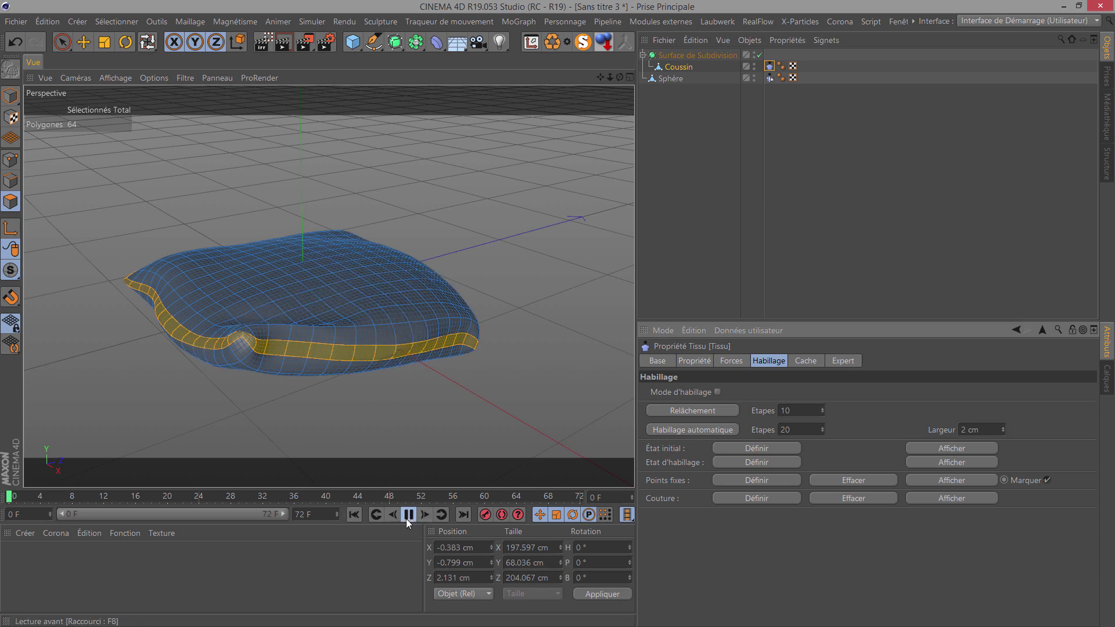
pyautogui.click(408, 515)
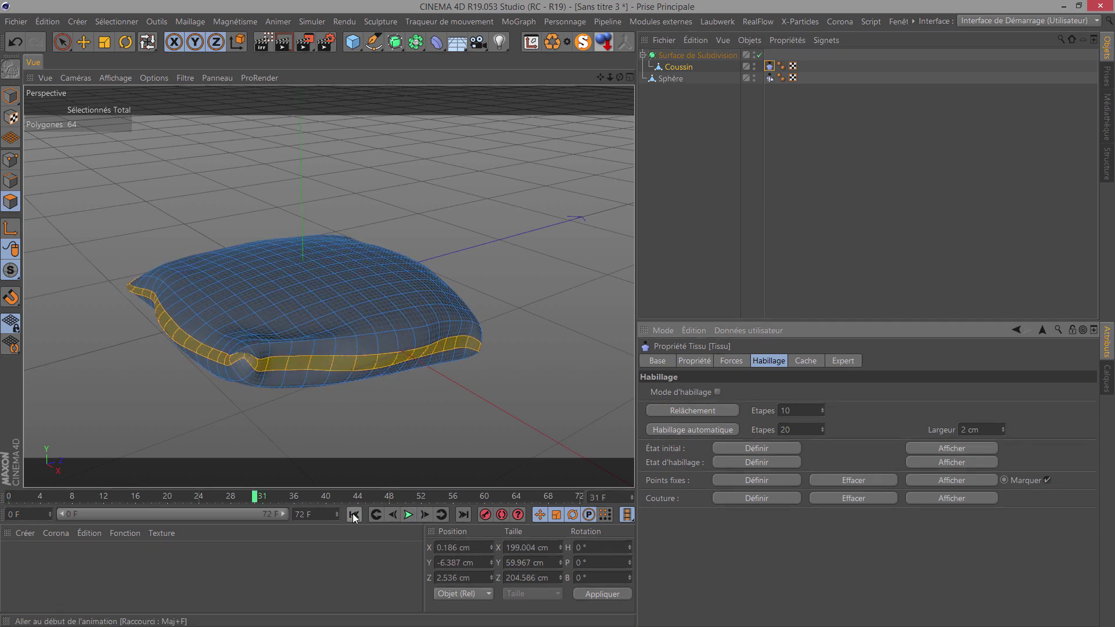
pyautogui.click(353, 514)
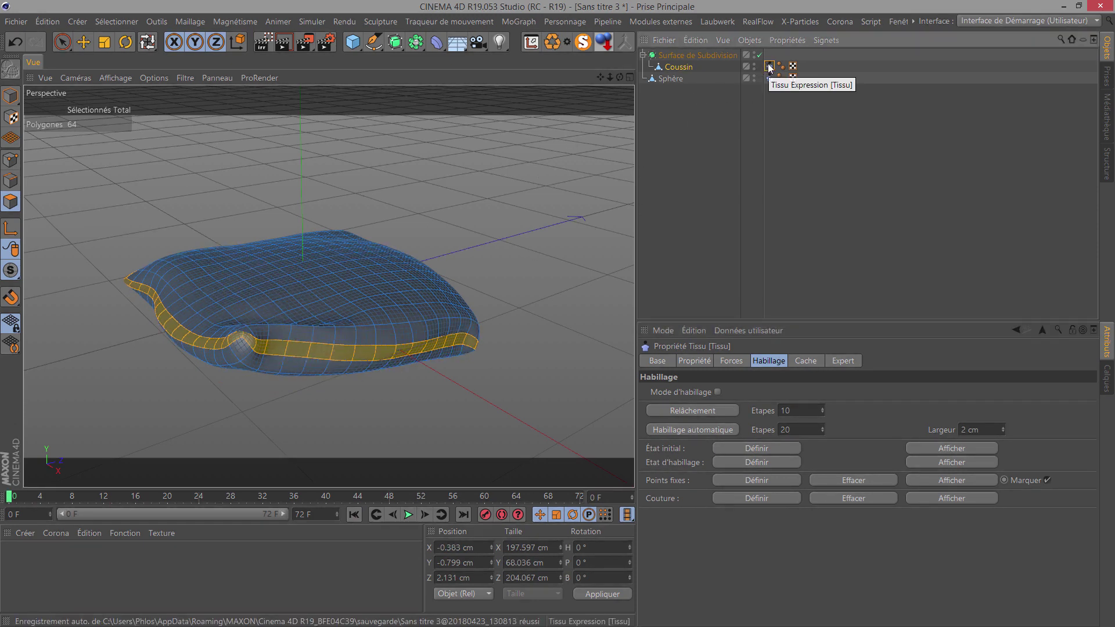
# Step: Delete the Sphère collider together with the Tissu tag and replay to confirm Coussin keeps its shape
pyautogui.moveTo(770, 66); pyautogui.dragTo(770, 77)
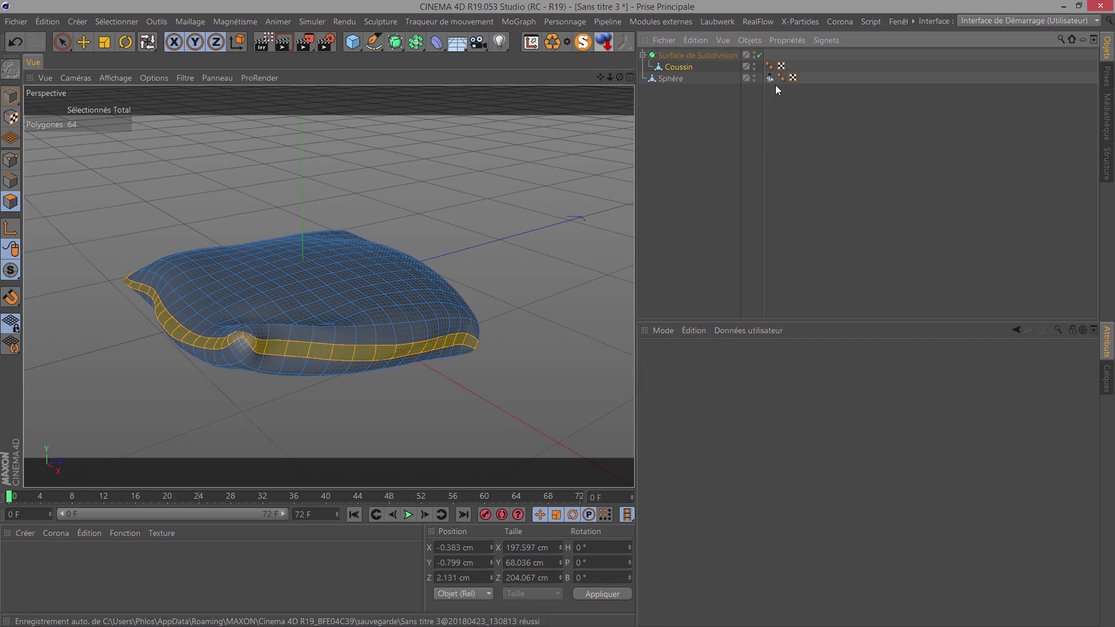
pyautogui.click(671, 78)
pyautogui.press('Delete')
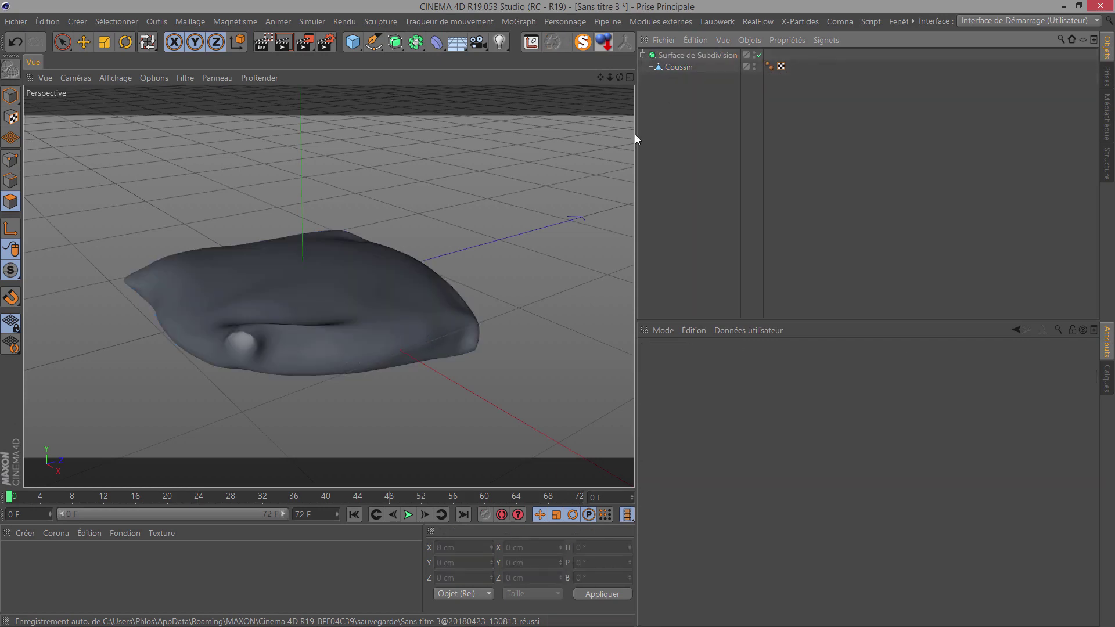
pyautogui.click(405, 517)
pyautogui.click(355, 515)
pyautogui.click(668, 68)
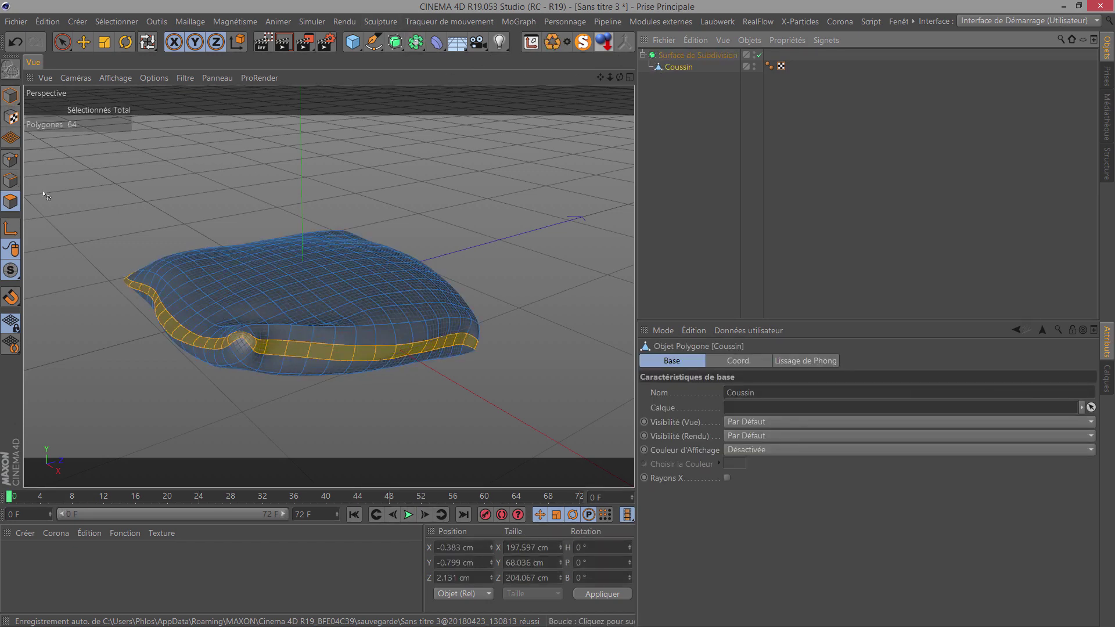
# Step: Clear the cushion's polygon selection and pick the Déplacement sculpt brush at size about 189
pyautogui.click(62, 42)
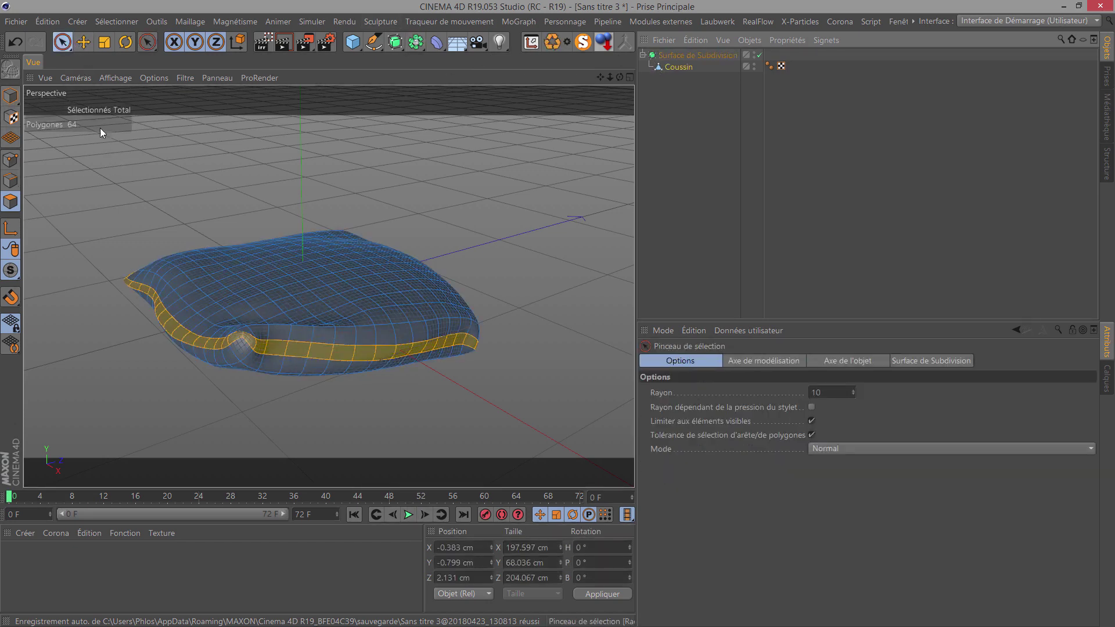
pyautogui.click(108, 165)
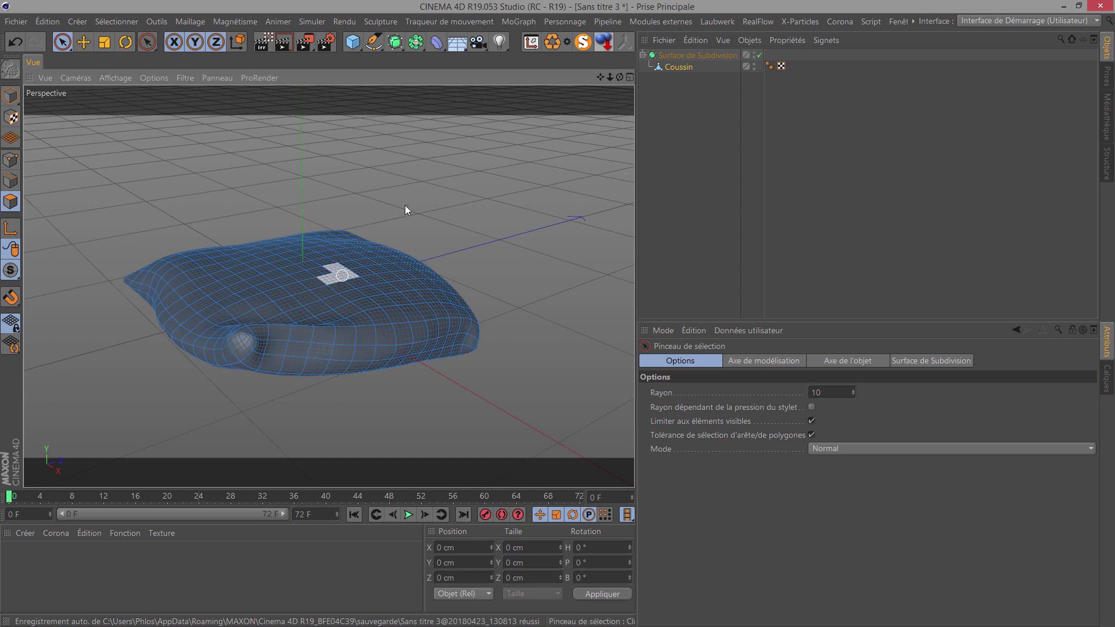
pyautogui.click(378, 21)
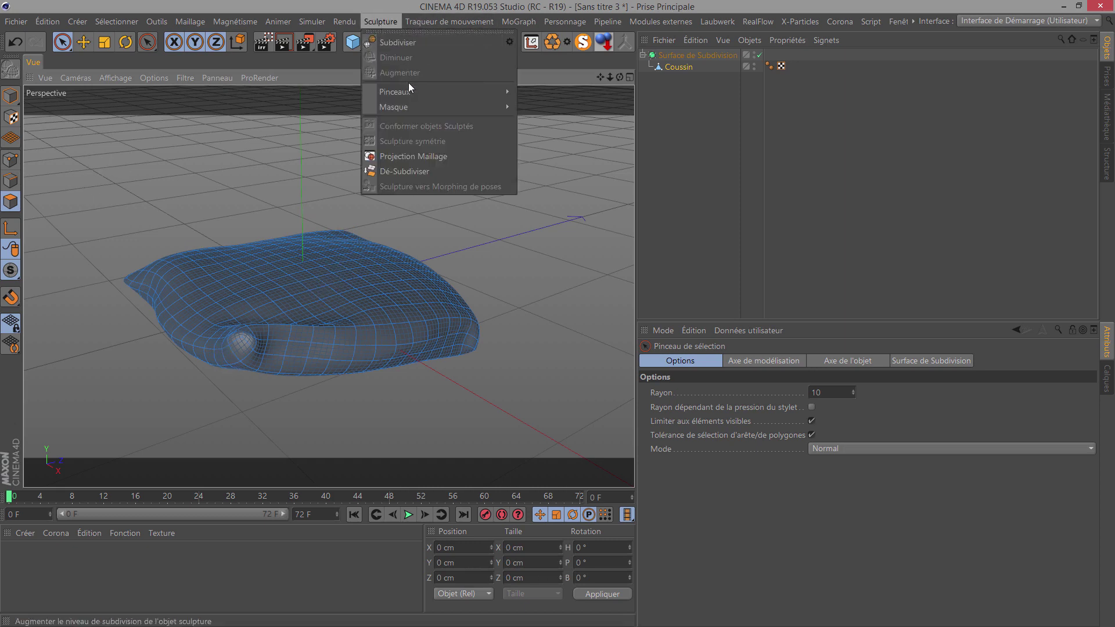
pyautogui.moveTo(395, 92)
pyautogui.click(546, 111)
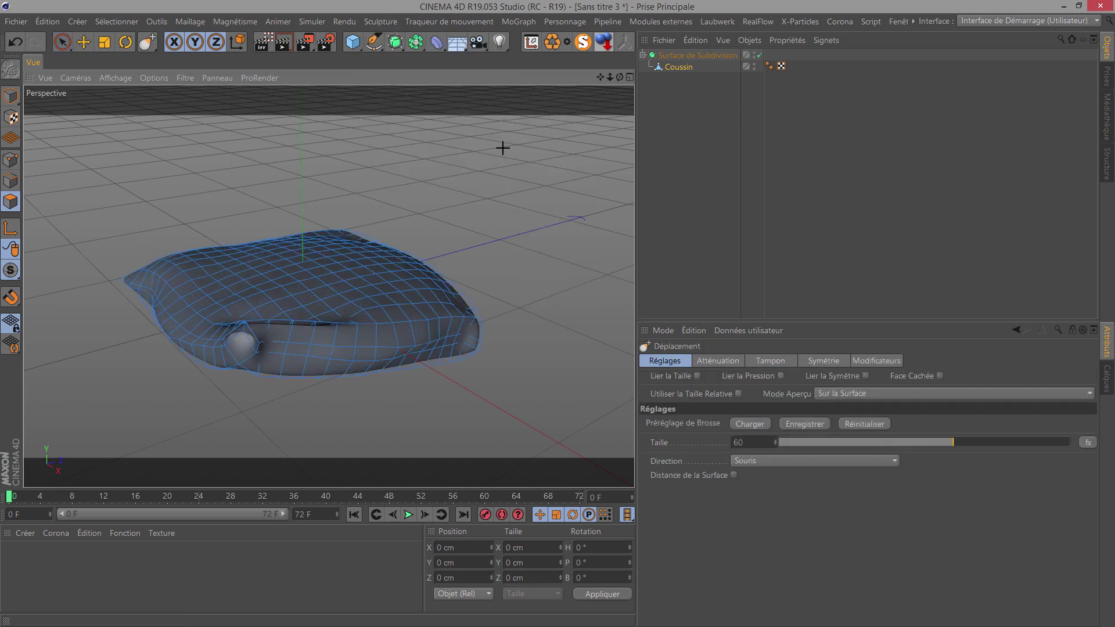
pyautogui.moveTo(316, 274); pyautogui.dragTo(400, 280, button='middle')
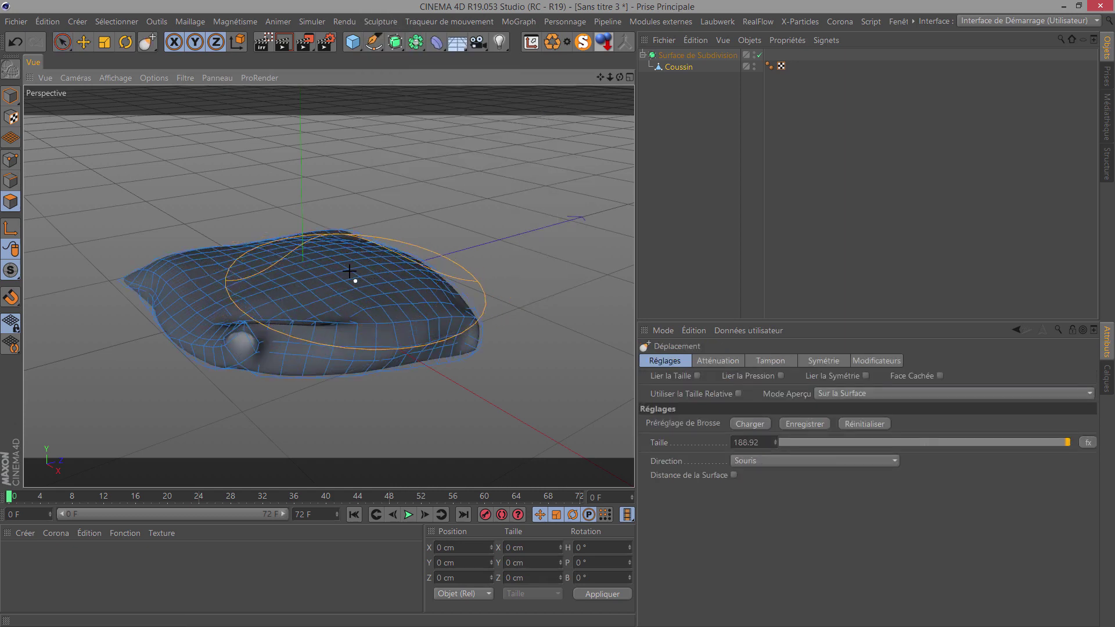
# Step: Sculpt the cushion's surface into a rumpled, irregular shape, undoing stray strokes
pyautogui.moveTo(253, 274)
pyautogui.mouseDown()
pyautogui.moveTo(236, 273)
pyautogui.moveTo(242, 373)
pyautogui.mouseUp()
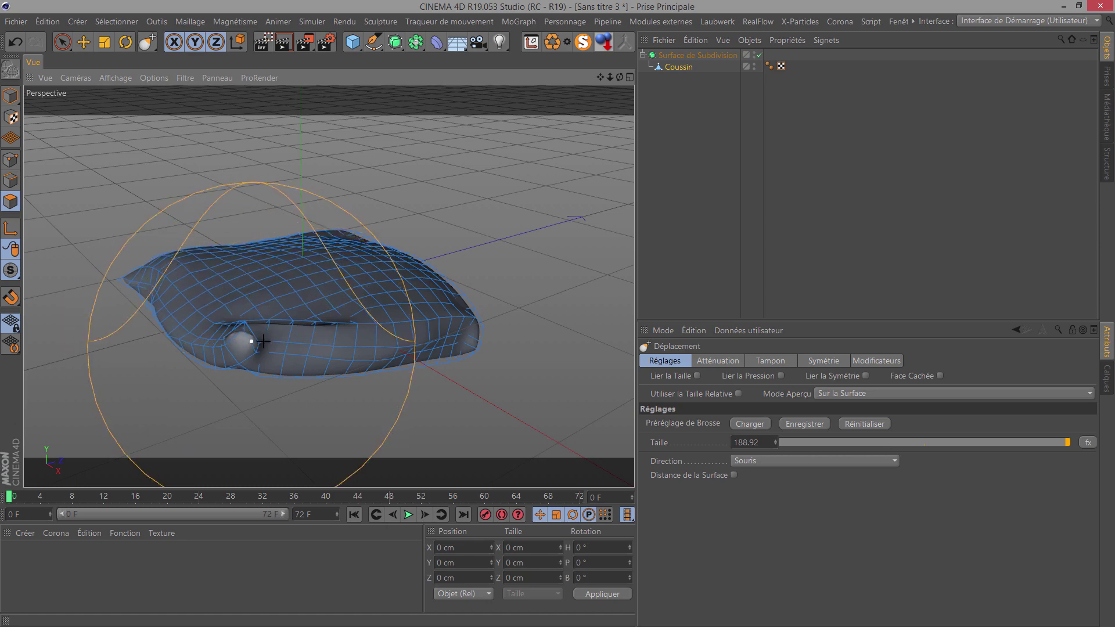
pyautogui.moveTo(619, 78)
pyautogui.mouseDown()
pyautogui.moveTo(561, 318)
pyautogui.moveTo(480, 324)
pyautogui.mouseUp()
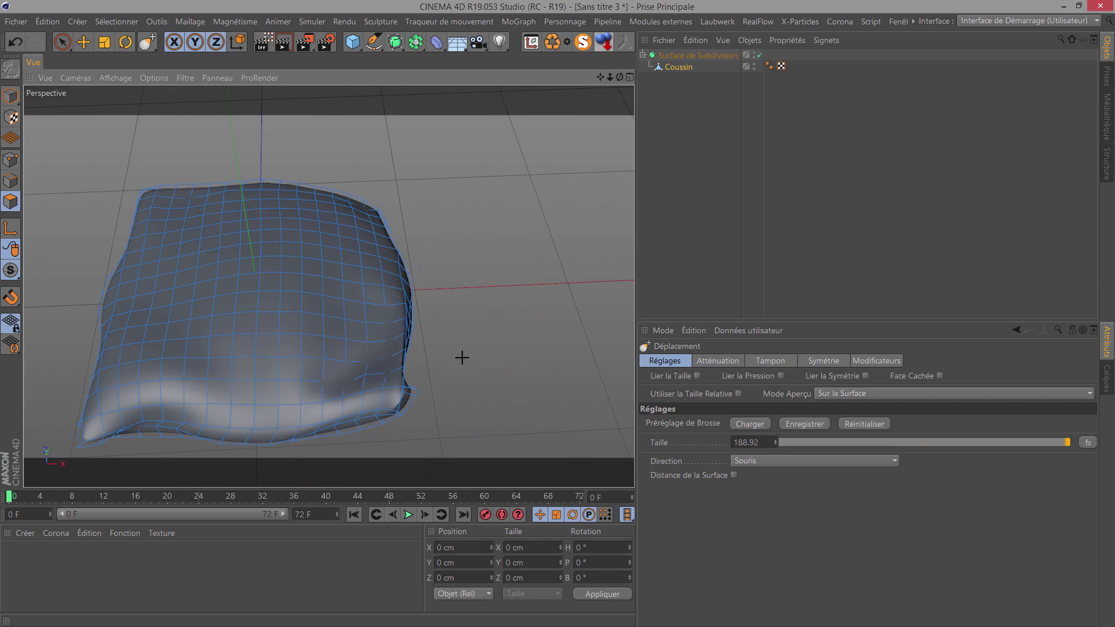
pyautogui.hotkey('ctrl', 'z')
pyautogui.hotkey('ctrl', 'z')
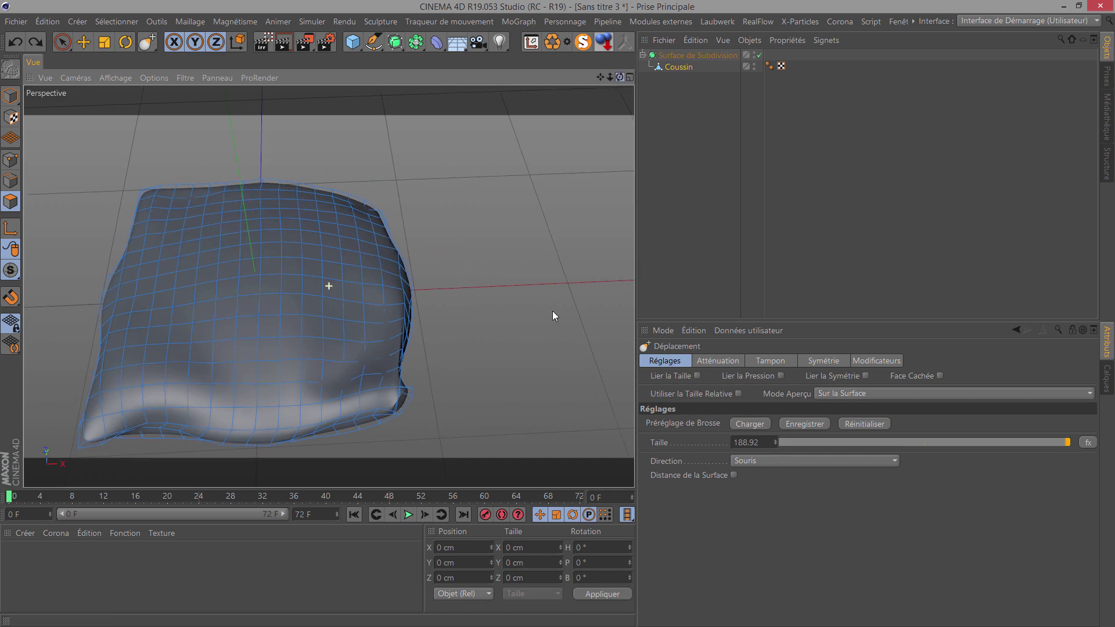
pyautogui.keyDown('alt'); pyautogui.moveTo(554, 316); pyautogui.dragTo(464, 261); pyautogui.keyUp('alt')
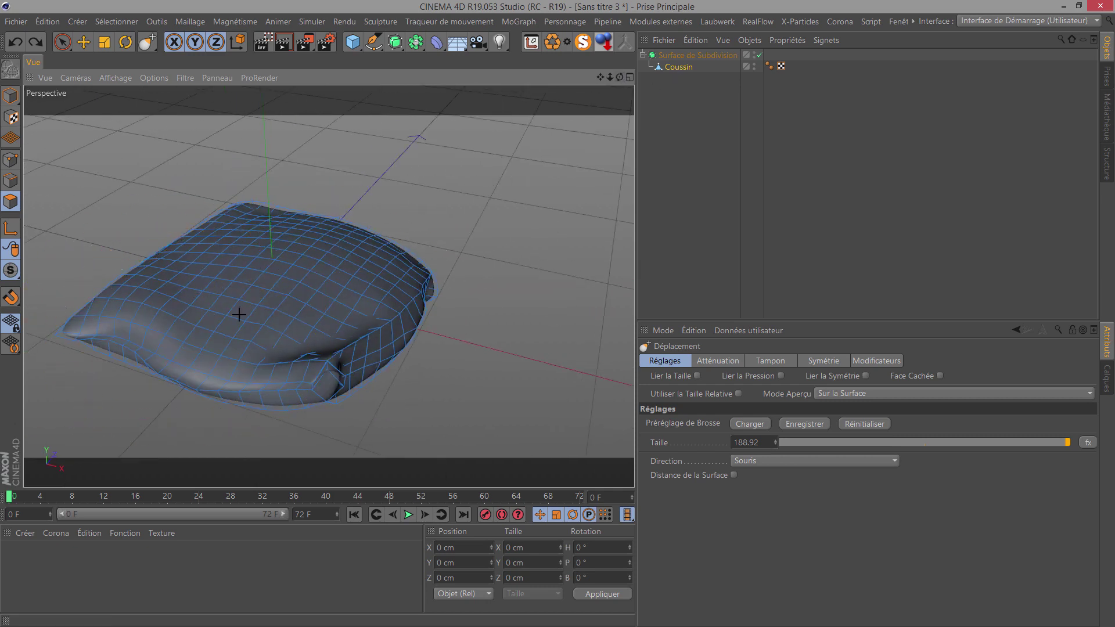
pyautogui.moveTo(239, 314); pyautogui.dragTo(266, 276)
# Step: Add a Sol floor and try assigning simulation tags to the floor and cushion
pyautogui.click(466, 47)
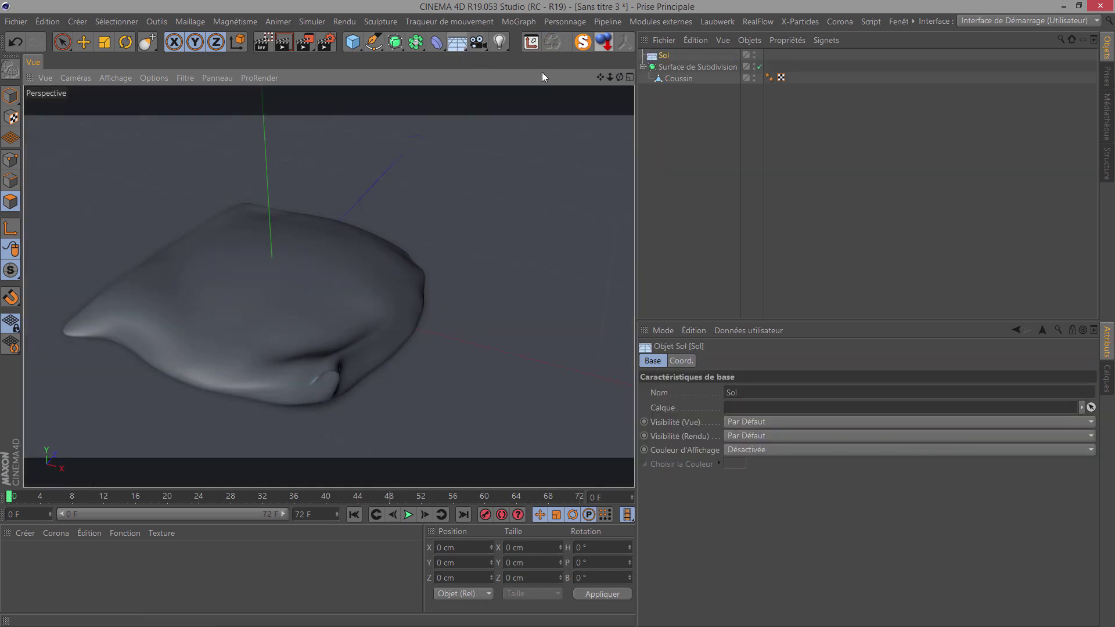
pyautogui.rightClick(662, 58)
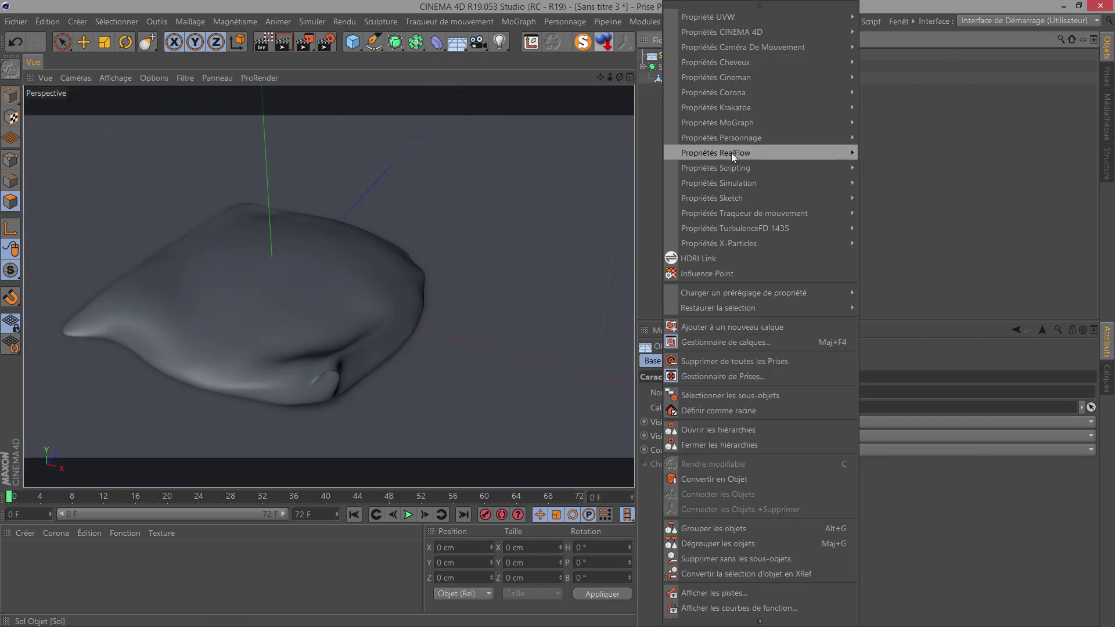
pyautogui.moveTo(719, 183)
pyautogui.click(887, 198)
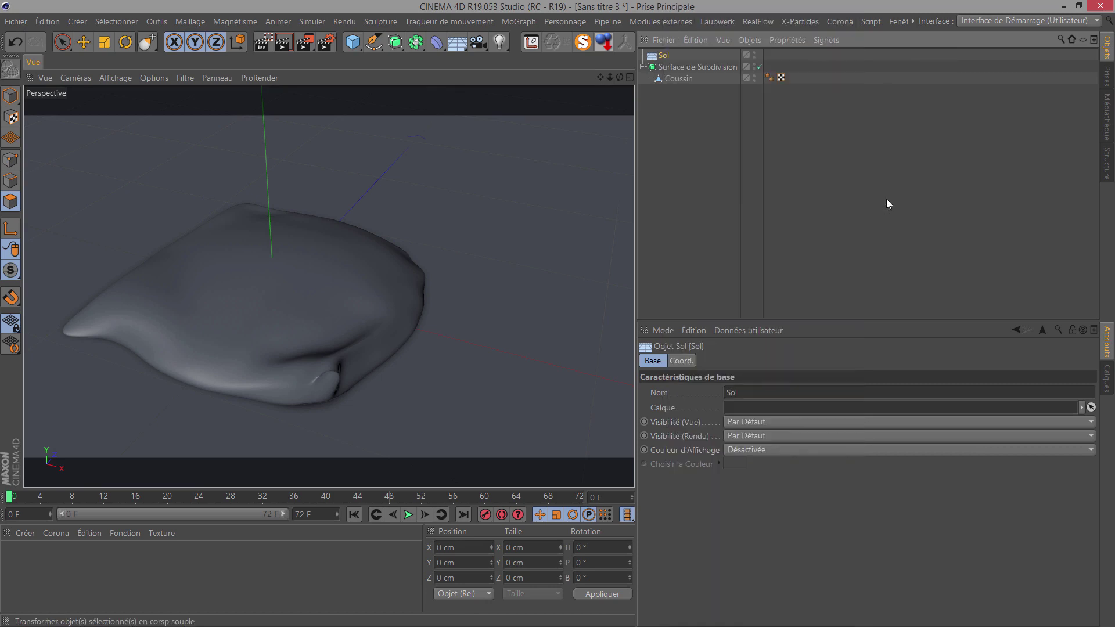
pyautogui.click(668, 79)
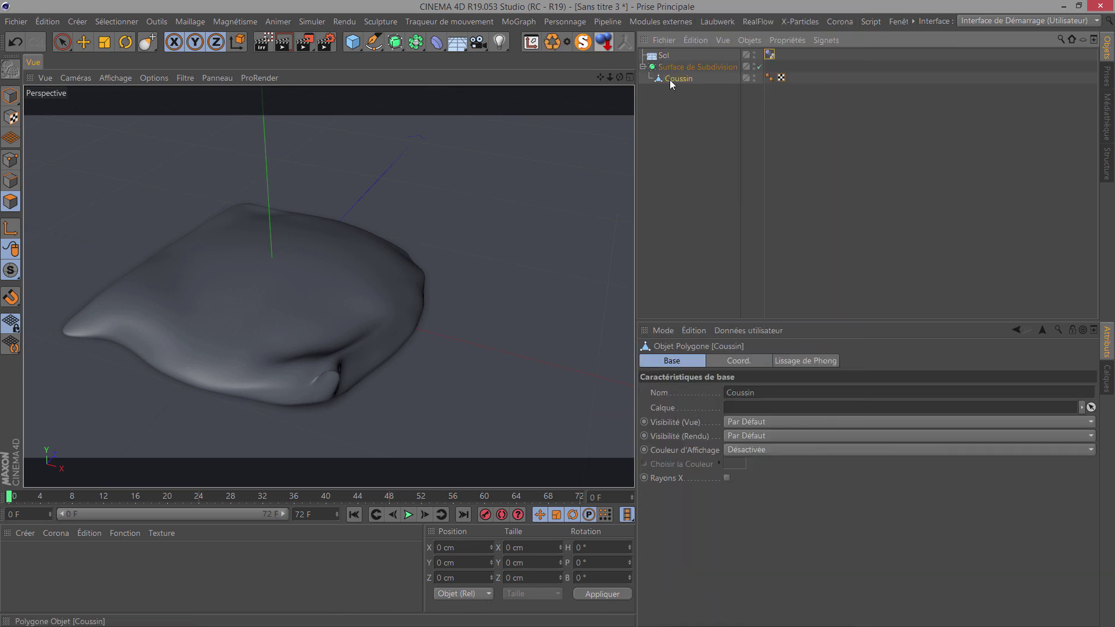
pyautogui.rightClick(671, 79)
pyautogui.moveTo(727, 183)
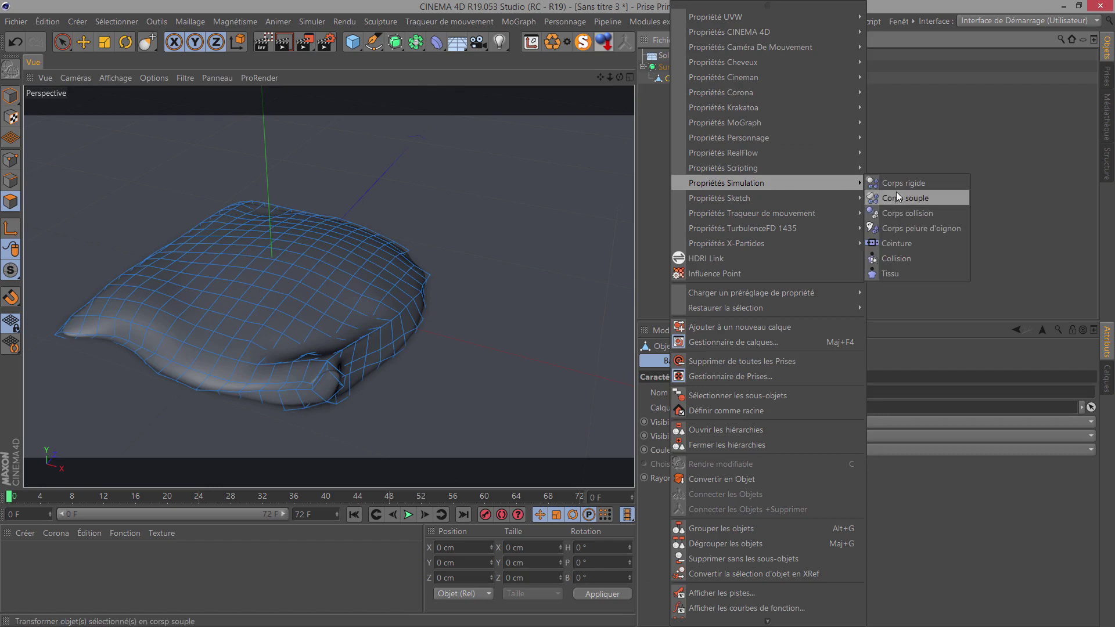
pyautogui.click(669, 55)
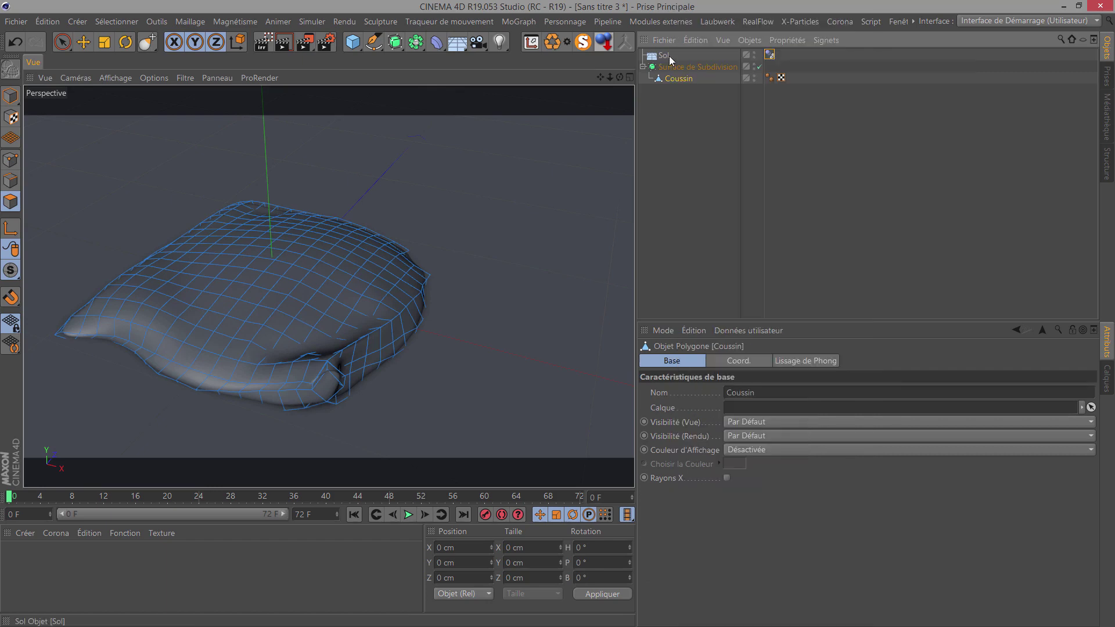
# Step: Replace the floor's wrong dynamics tag with a Corps collision tag and make Coussin a Corps souple
pyautogui.click(770, 55)
pyautogui.press('Delete')
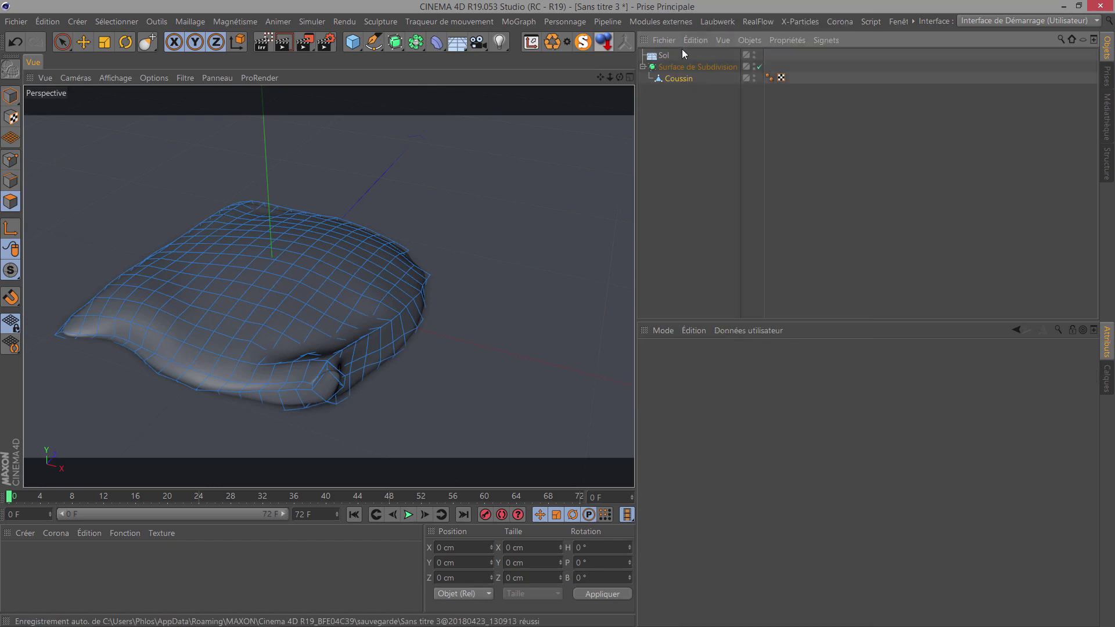
pyautogui.rightClick(668, 57)
pyautogui.moveTo(758, 183)
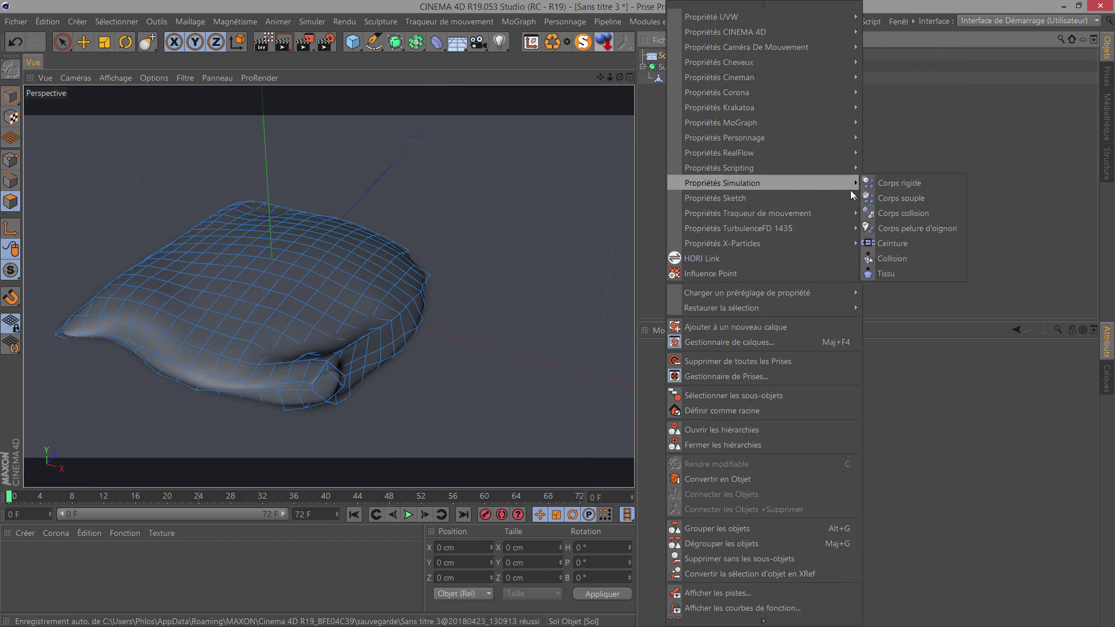
pyautogui.click(878, 211)
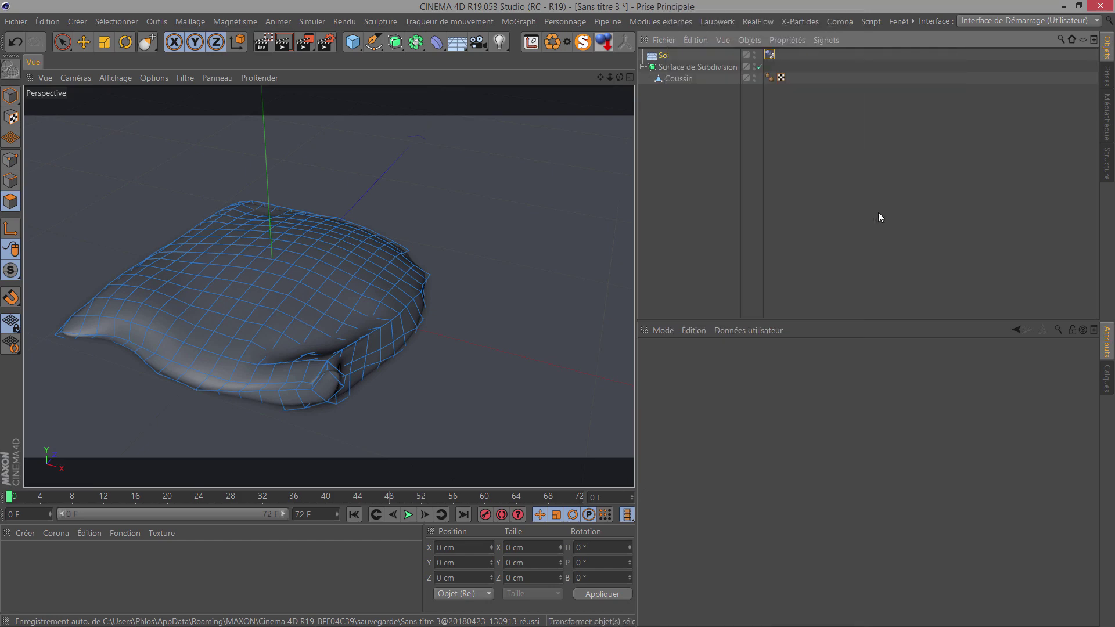
pyautogui.click(674, 78)
pyautogui.rightClick(676, 78)
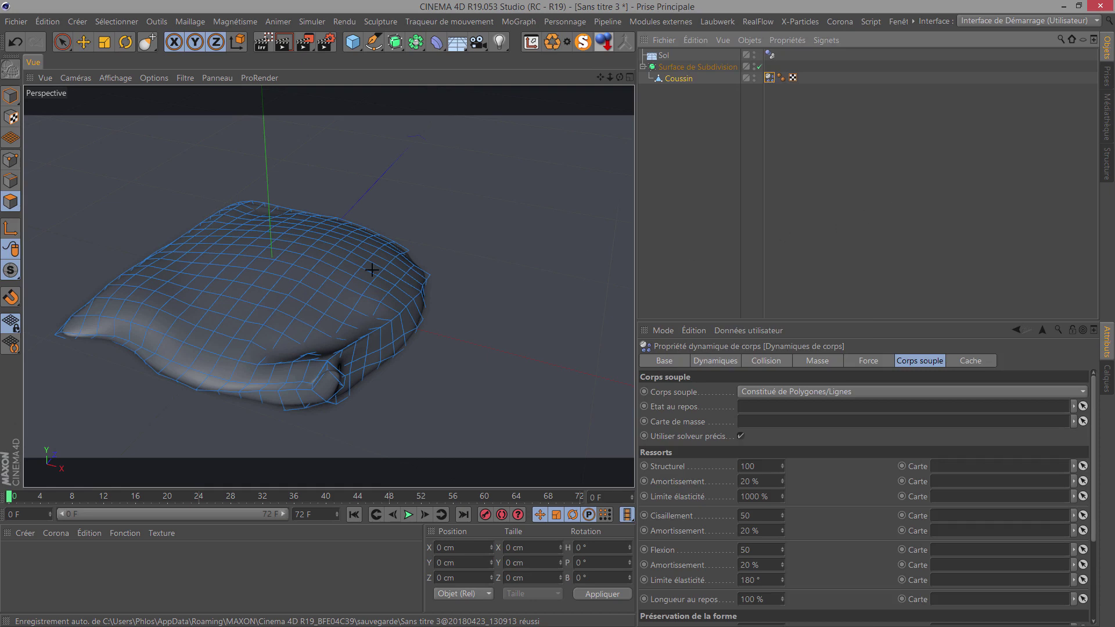
# Step: Raise the Coussin cushion to about 105 cm above the floor
pyautogui.click(82, 41)
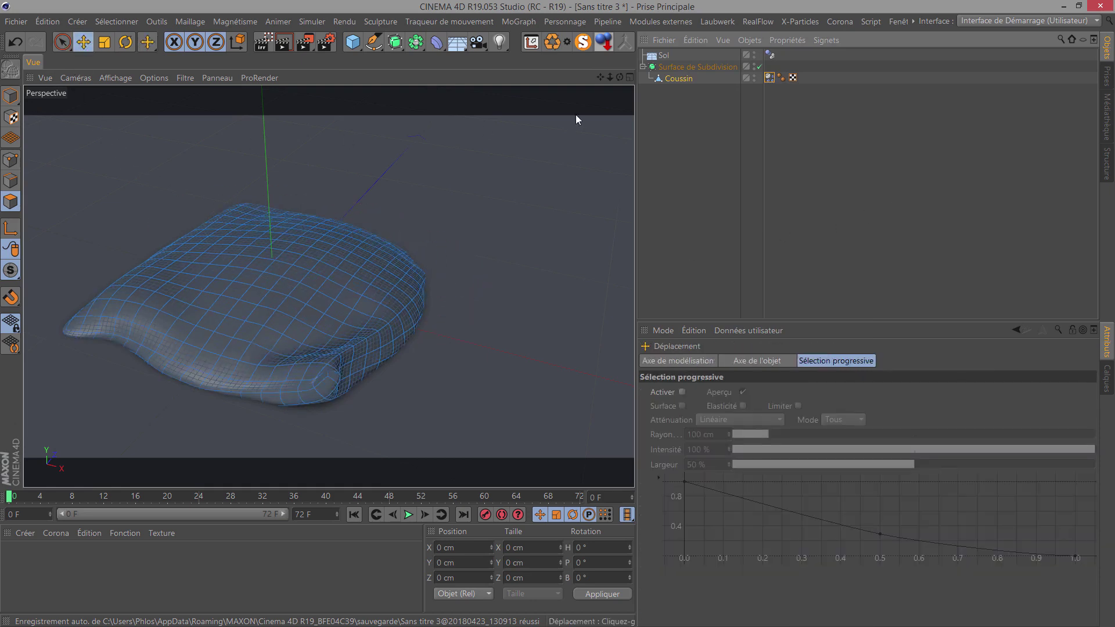
pyautogui.click(676, 80)
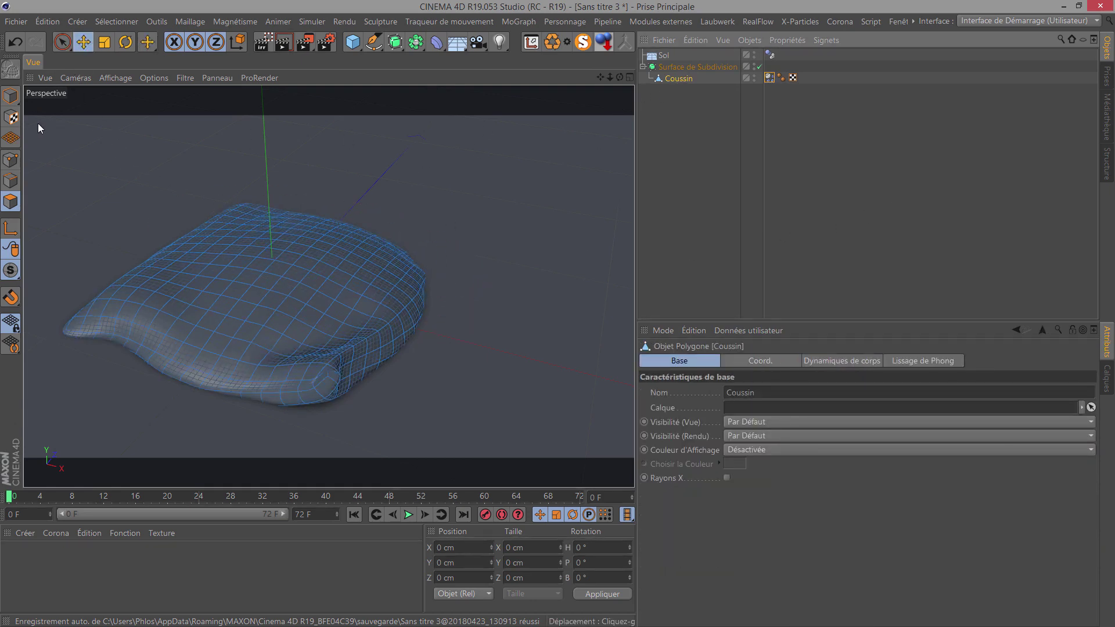
pyautogui.click(10, 100)
pyautogui.moveTo(270, 209)
pyautogui.mouseDown()
pyautogui.moveTo(285, 106)
pyautogui.moveTo(229, 337)
pyautogui.mouseUp()
# Step: Play the drop until Coussin lies flattened on Sol at frame 28, and show its Dynamiques de corps tag
pyautogui.scroll(-4, 229, 337)
pyautogui.click(409, 515)
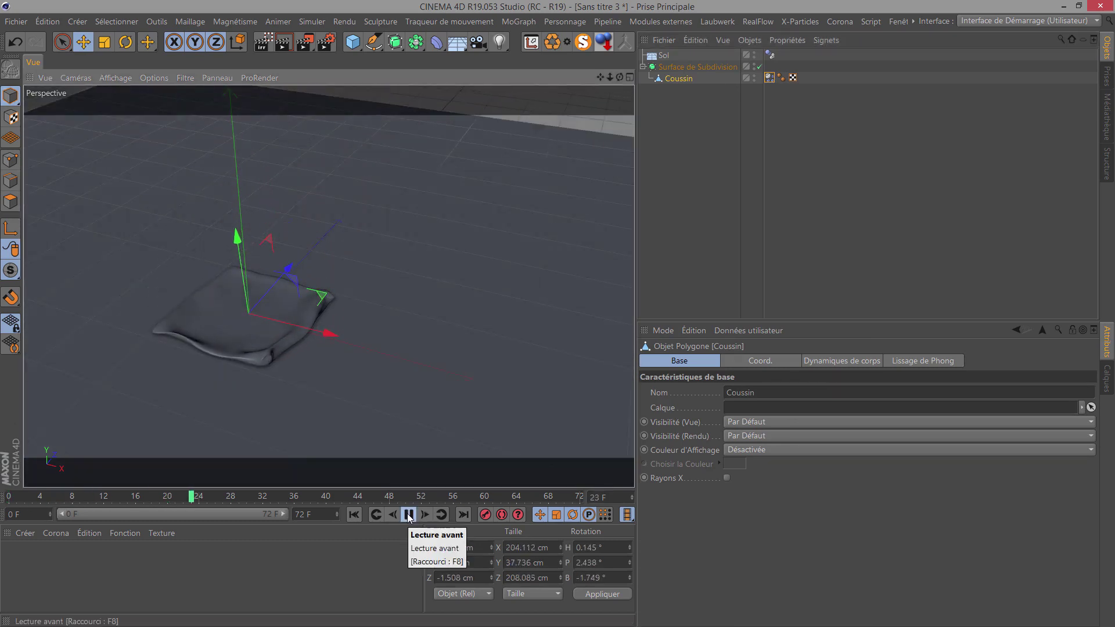
pyautogui.click(409, 514)
pyautogui.scroll(2, 192, 332)
pyautogui.scroll(2, 192, 332)
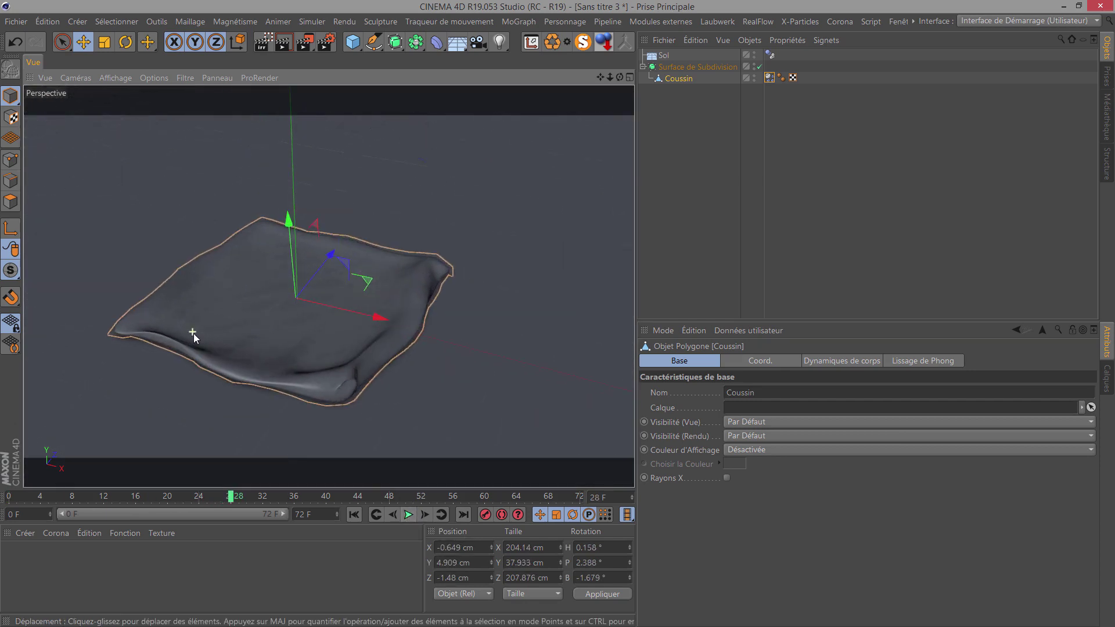
pyautogui.click(769, 78)
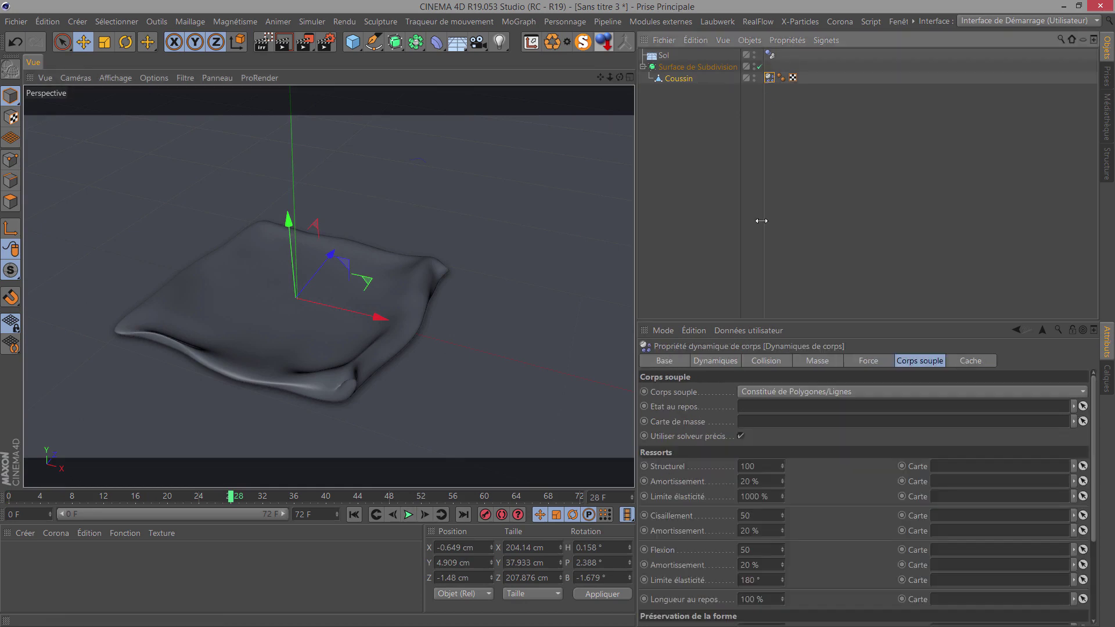
# Step: Set the soft-body Pression to 8 and replay the simulation to frame 41
pyautogui.click(921, 361)
pyautogui.scroll(-5, 827, 562)
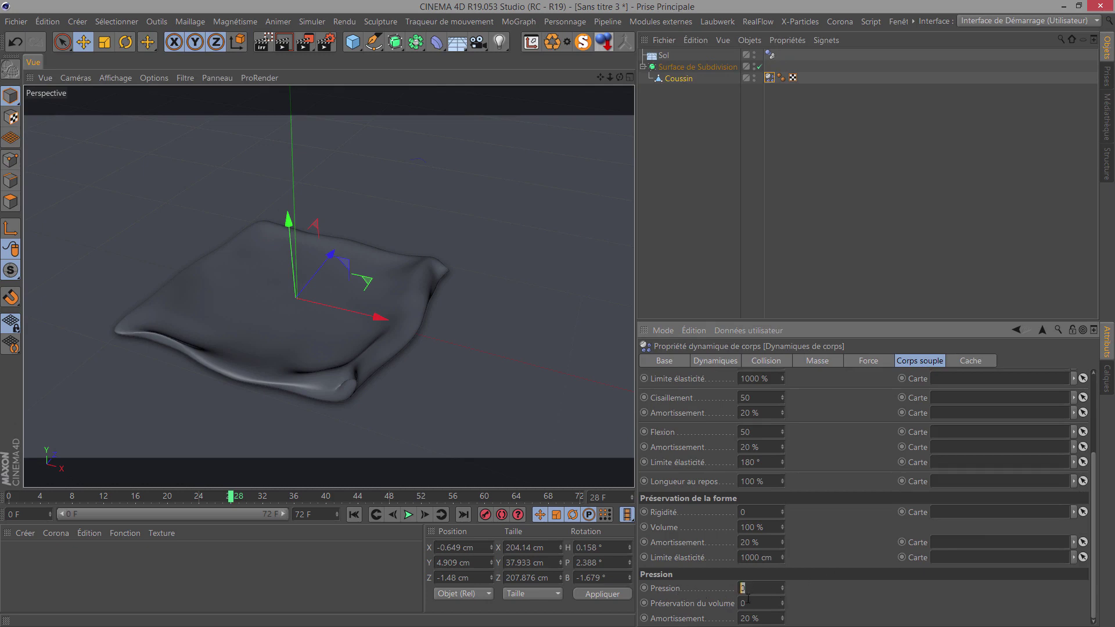
pyautogui.click(354, 514)
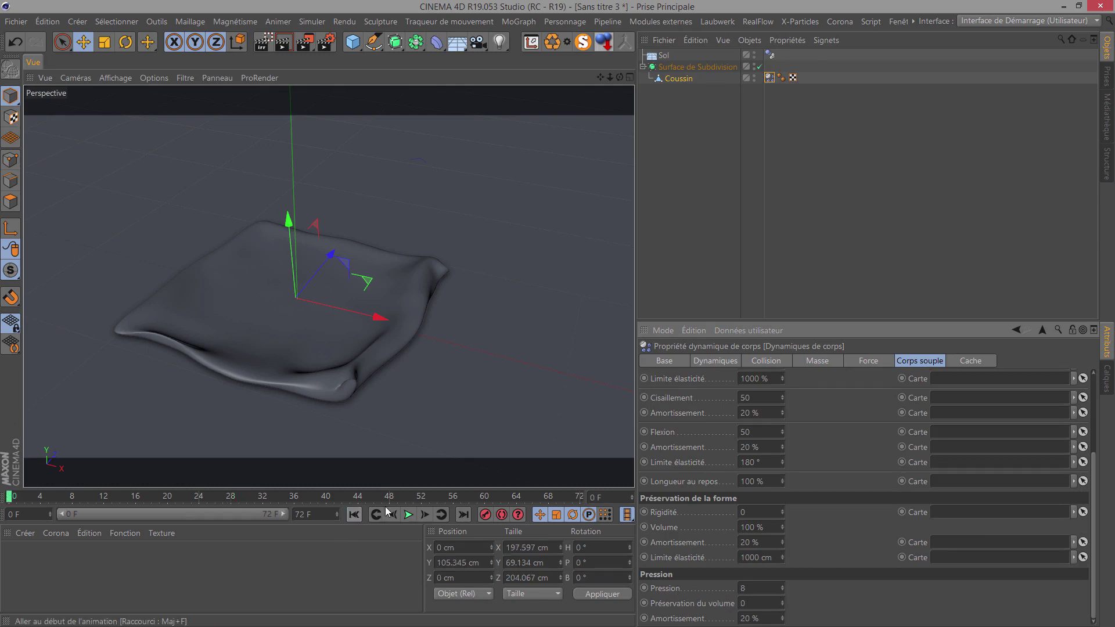
pyautogui.click(409, 514)
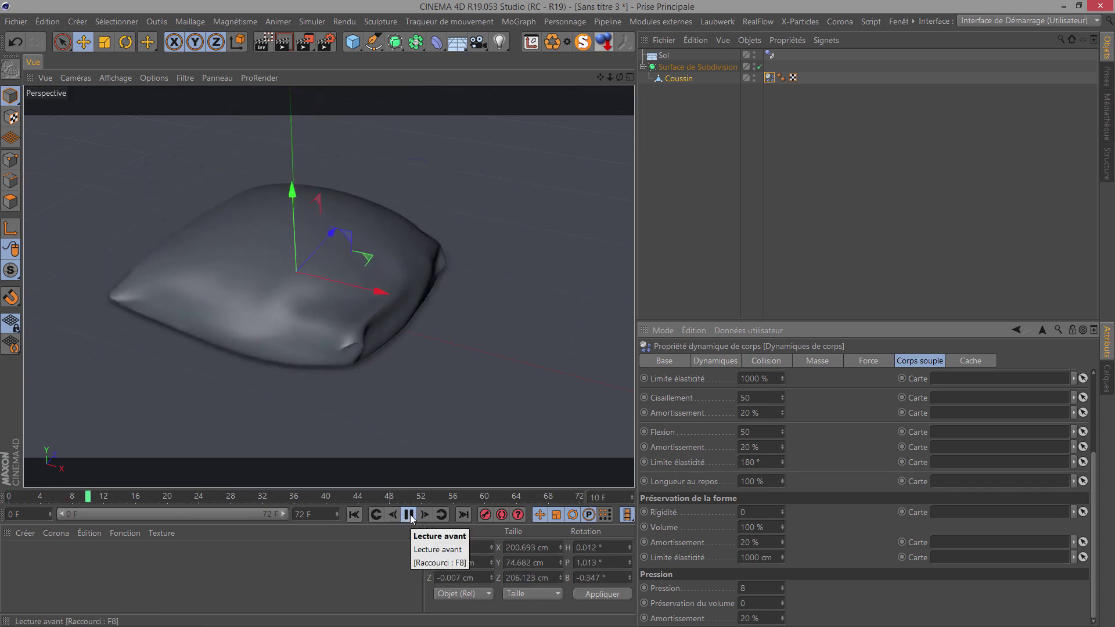
pyautogui.click(409, 514)
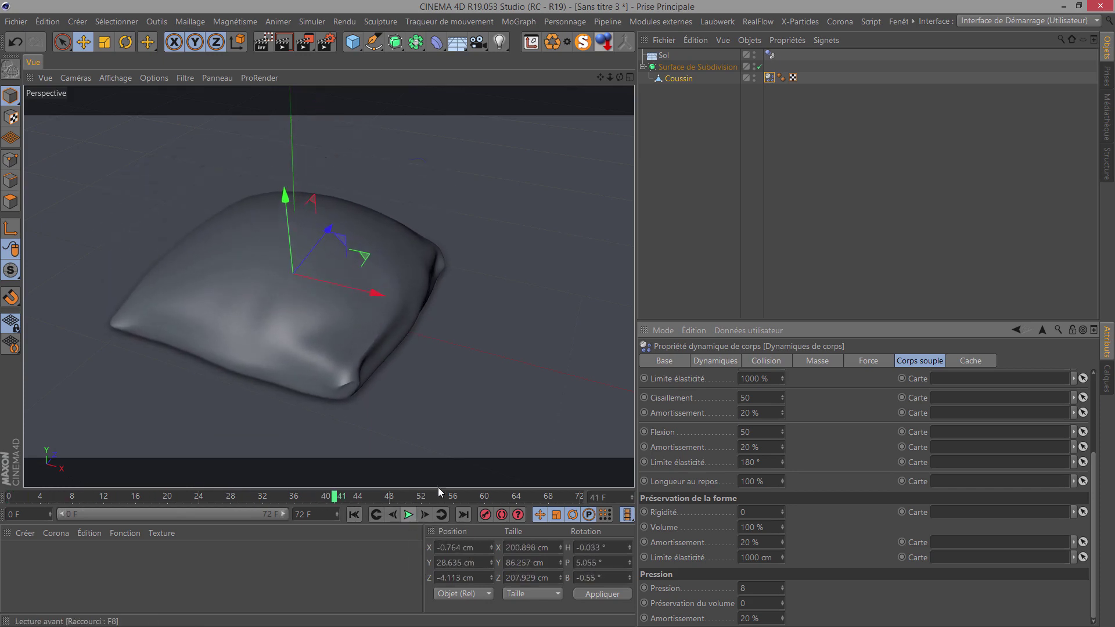
pyautogui.moveTo(618, 76); pyautogui.dragTo(555, 316)
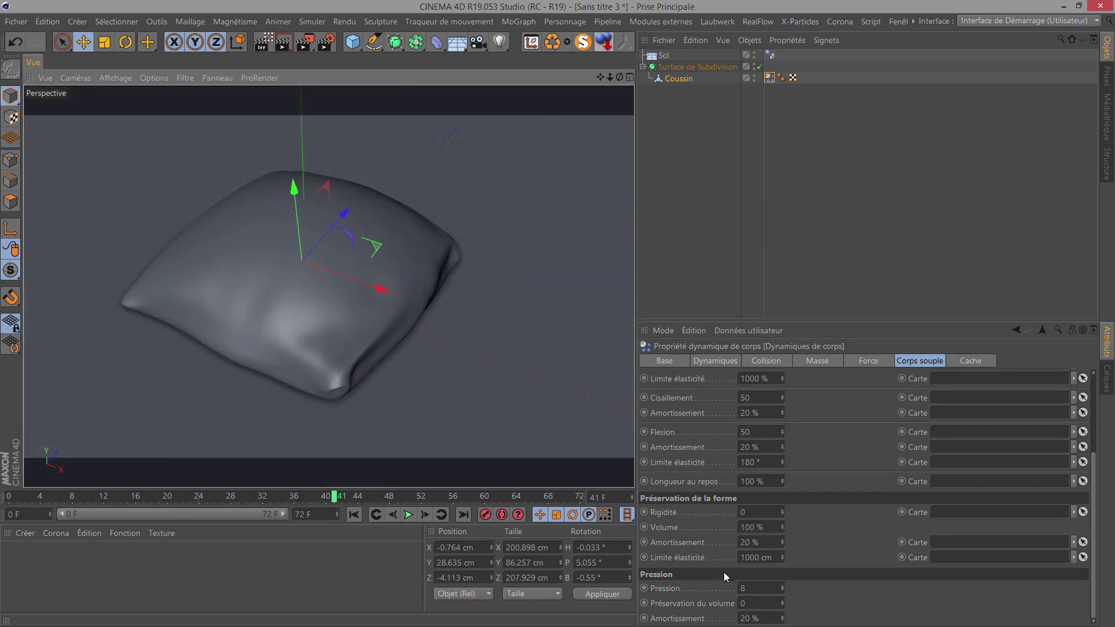
# Step: Lower Pression to 5 and replay the simulation to frame 38
pyautogui.click(750, 587)
pyautogui.write('5')
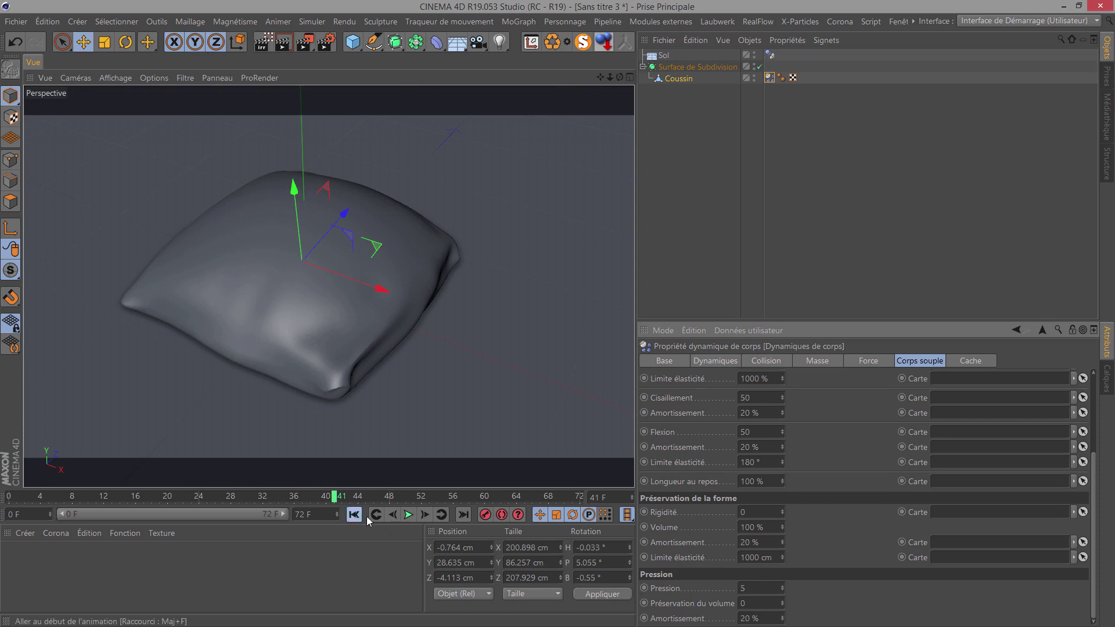
pyautogui.click(359, 515)
pyautogui.click(409, 515)
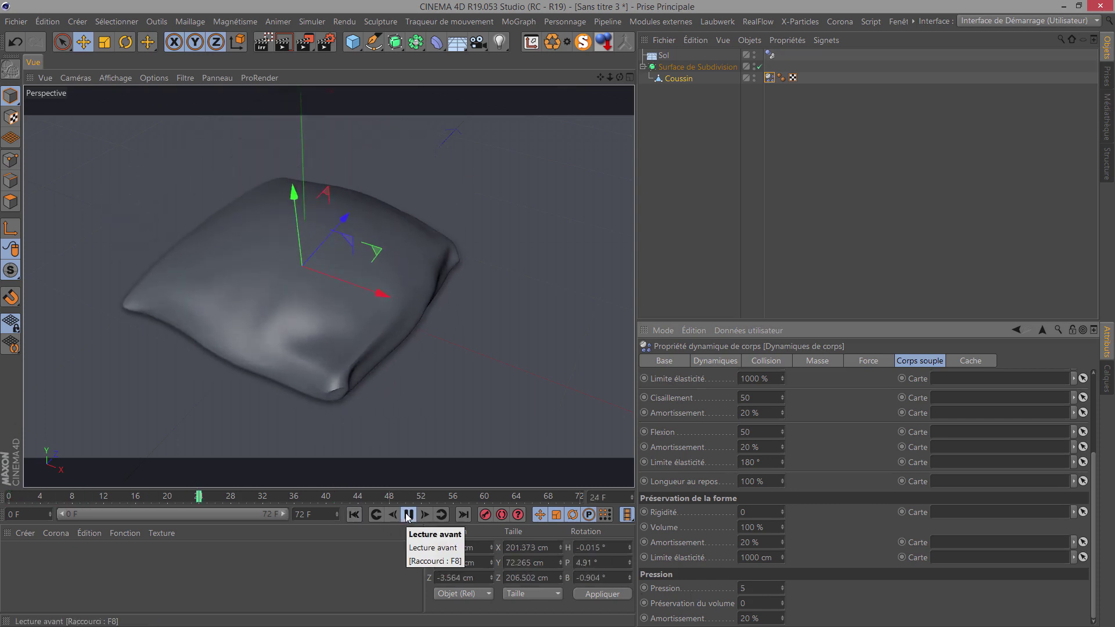
pyautogui.click(409, 515)
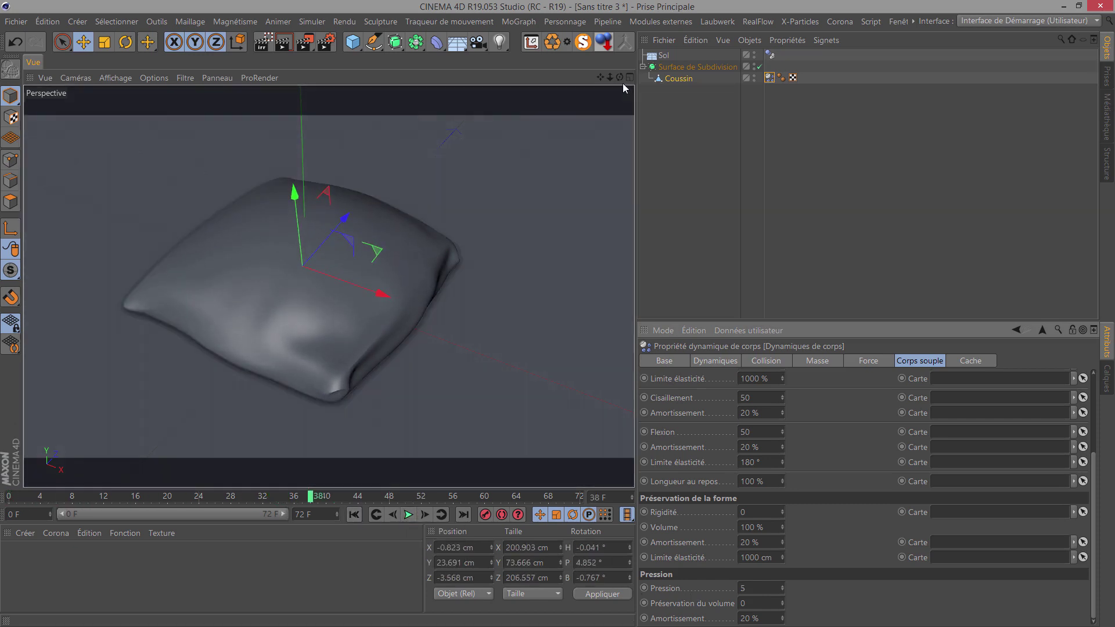
pyautogui.moveTo(620, 77)
pyautogui.mouseDown()
pyautogui.moveTo(566, 318)
pyautogui.moveTo(269, 354)
pyautogui.mouseUp()
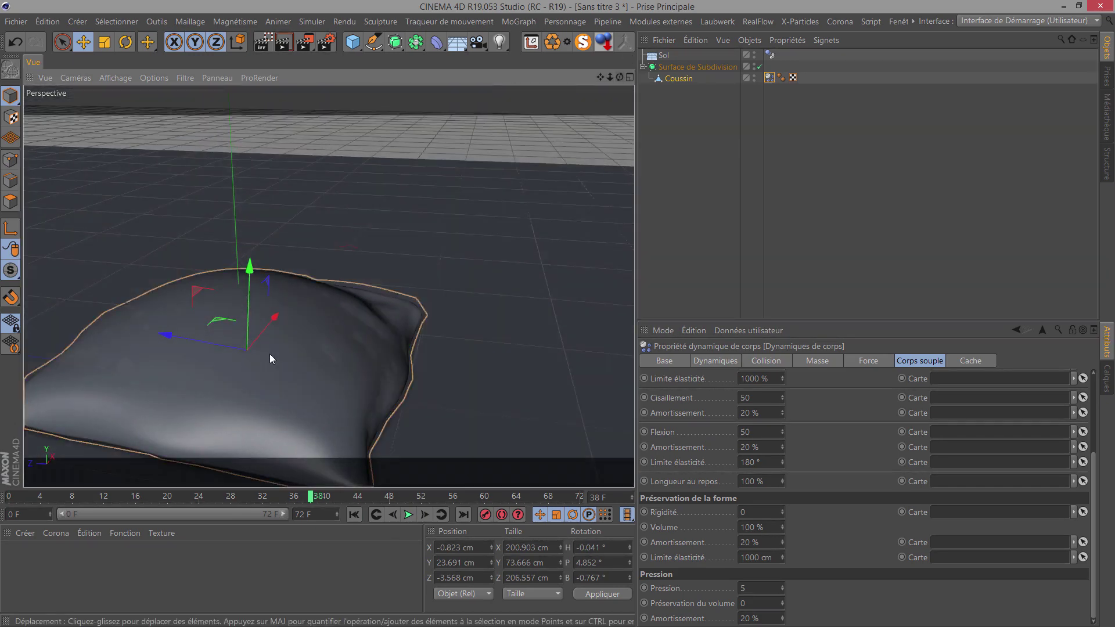
# Step: Set Pression to 4 and replay to frame 33 for a plump pillow
pyautogui.doubleClick(747, 588)
pyautogui.write('4')
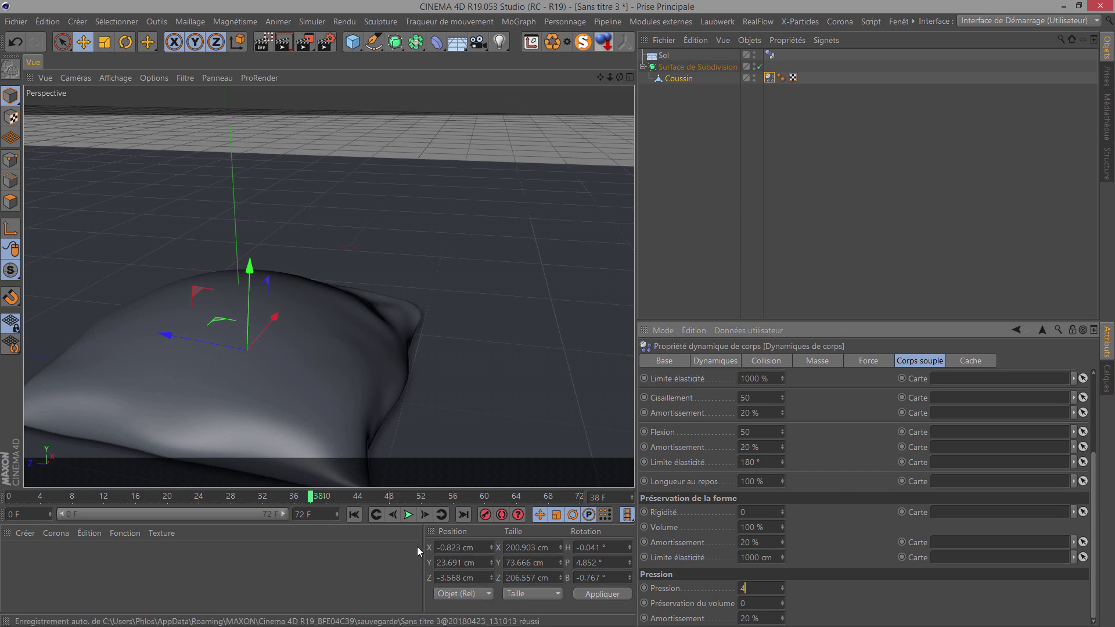
pyautogui.click(355, 517)
pyautogui.click(409, 514)
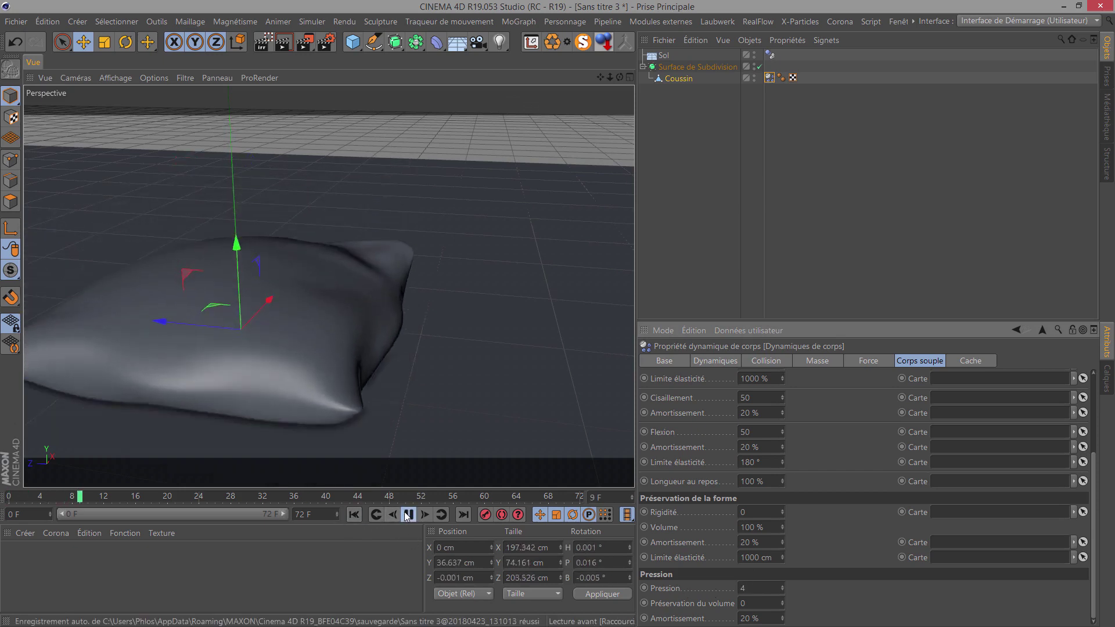
pyautogui.click(409, 515)
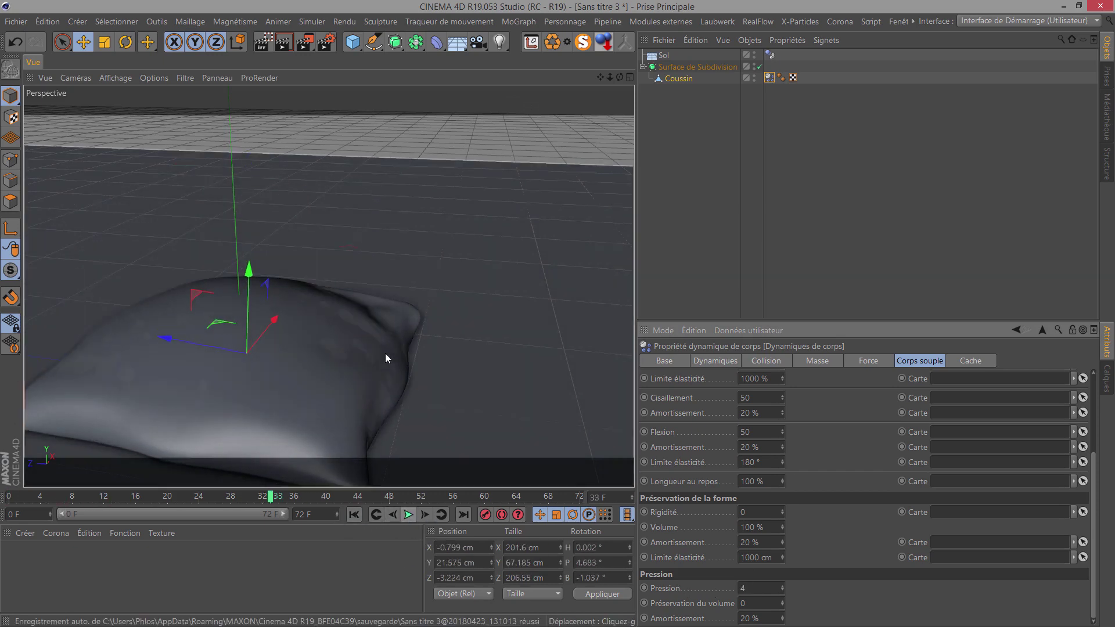
pyautogui.scroll(-4, 385, 353)
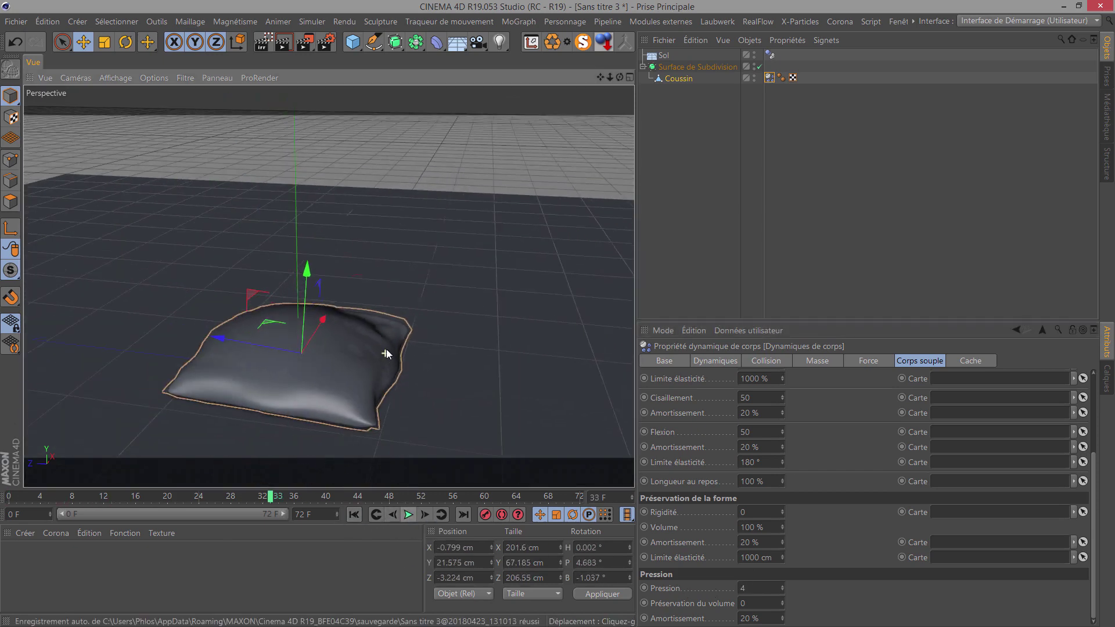
# Step: Add a 200 cm Cube with Biseau enabled and a 10 cm bevel radius
pyautogui.click(354, 43)
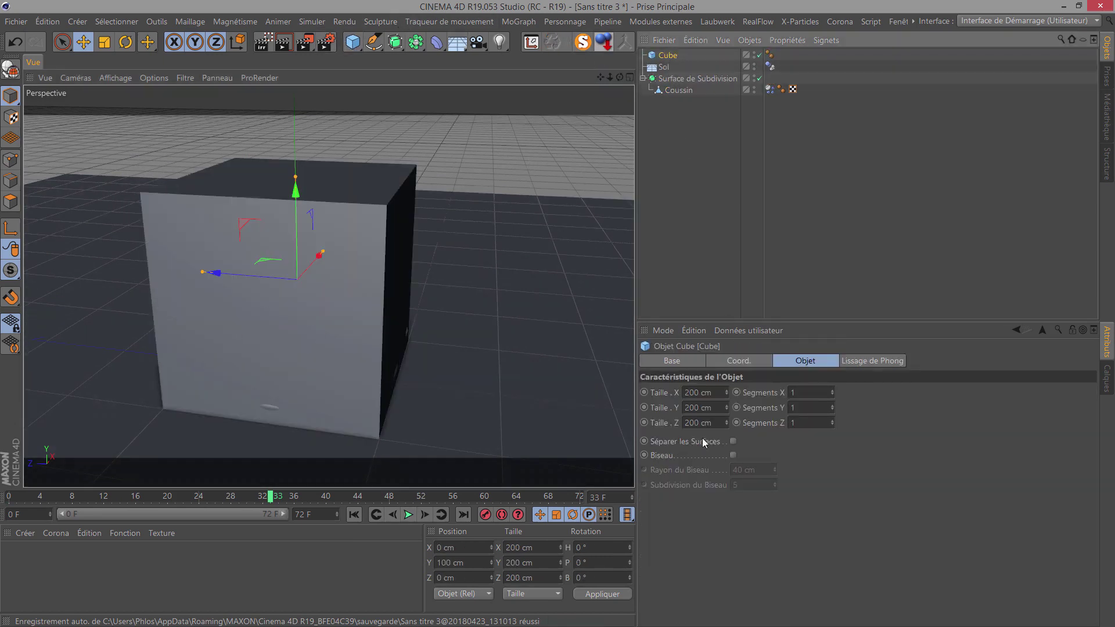
pyautogui.click(733, 455)
pyautogui.write('1')
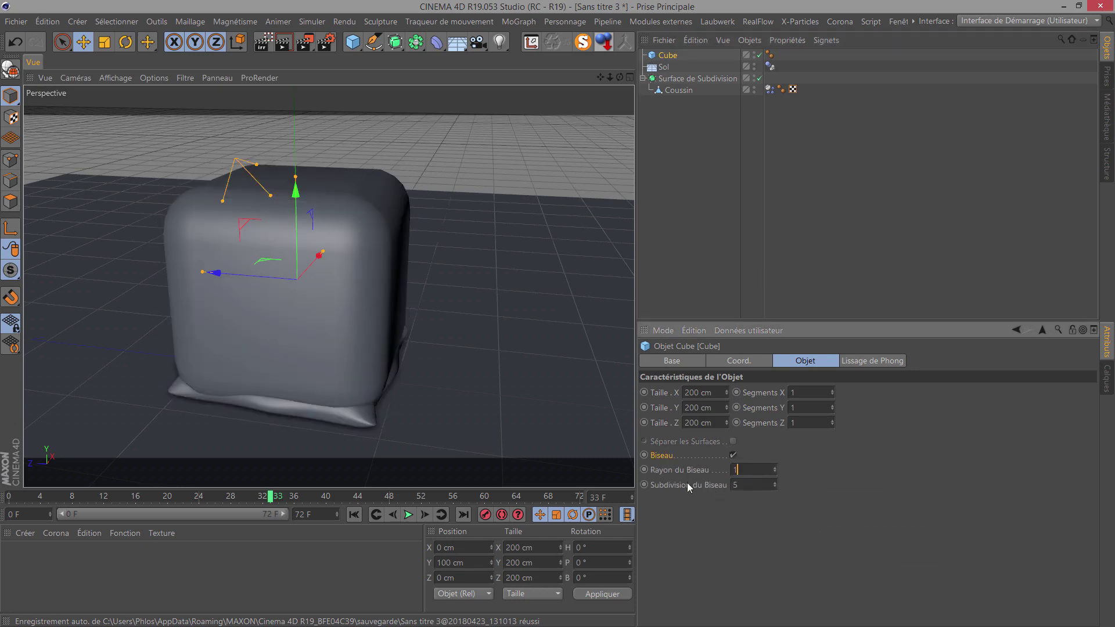
pyautogui.write('0')
pyautogui.press('Return')
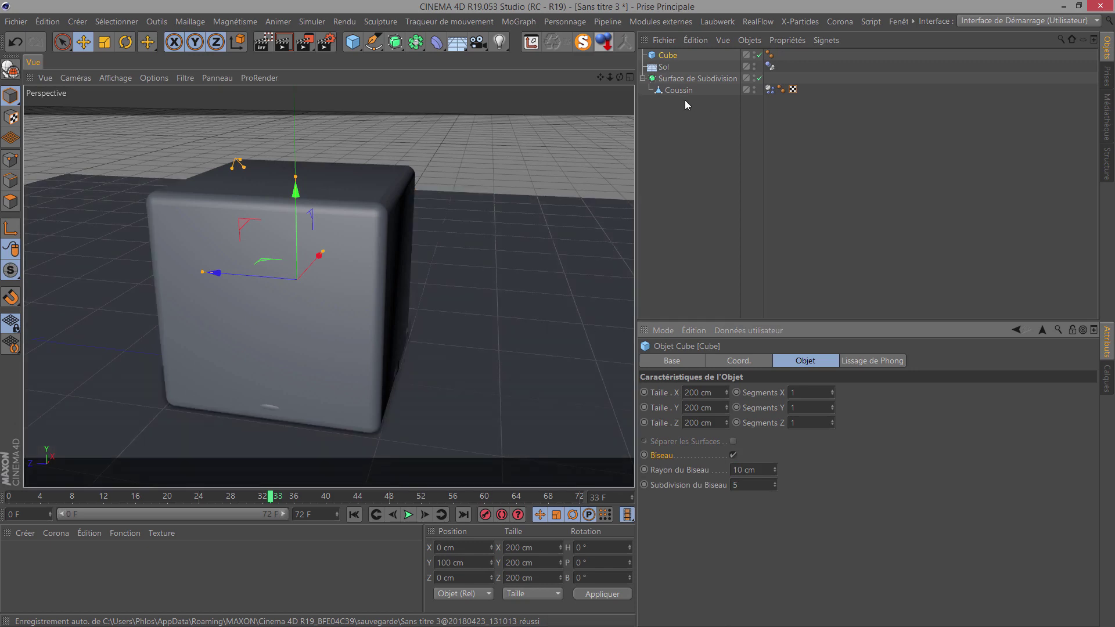
# Step: At frame 0, lift Coussin to about 250 cm above the cube
pyautogui.click(682, 93)
pyautogui.click(354, 515)
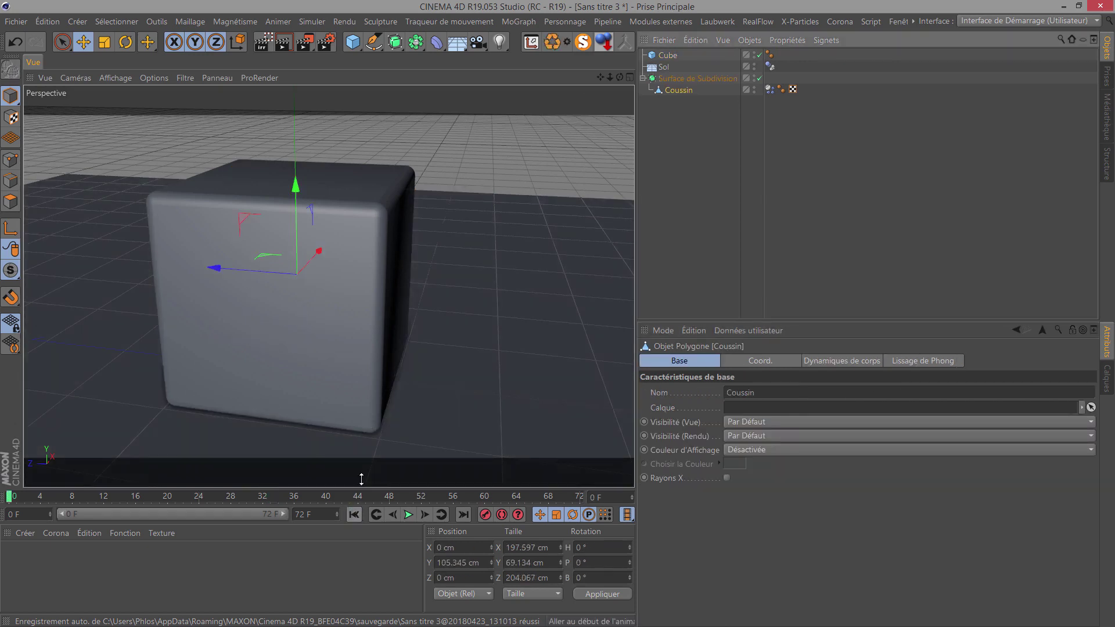
pyautogui.moveTo(296, 203); pyautogui.dragTo(296, 99)
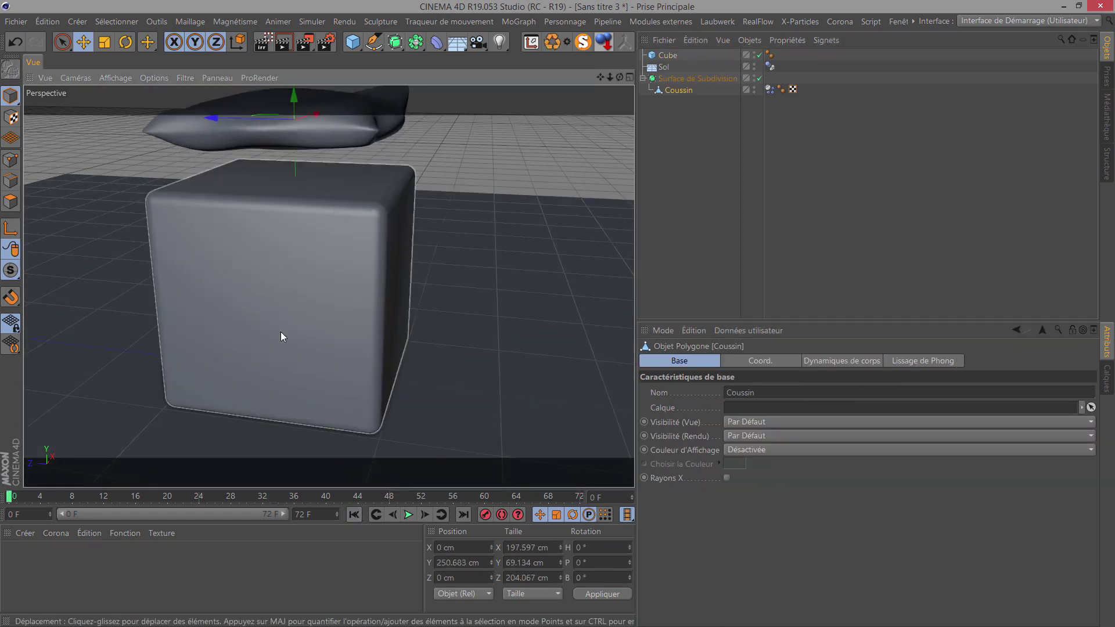
pyautogui.scroll(-2, 280, 332)
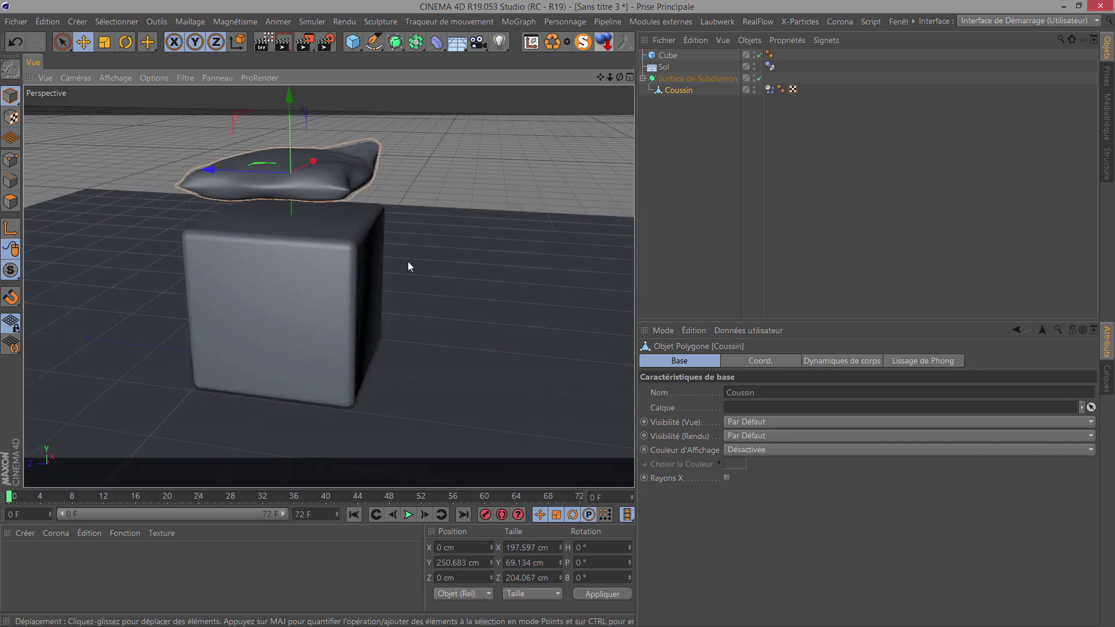
# Step: Create a Cloneur inside the Surface de Subdivision with Coussin as its child
pyautogui.click(523, 24)
pyautogui.click(541, 186)
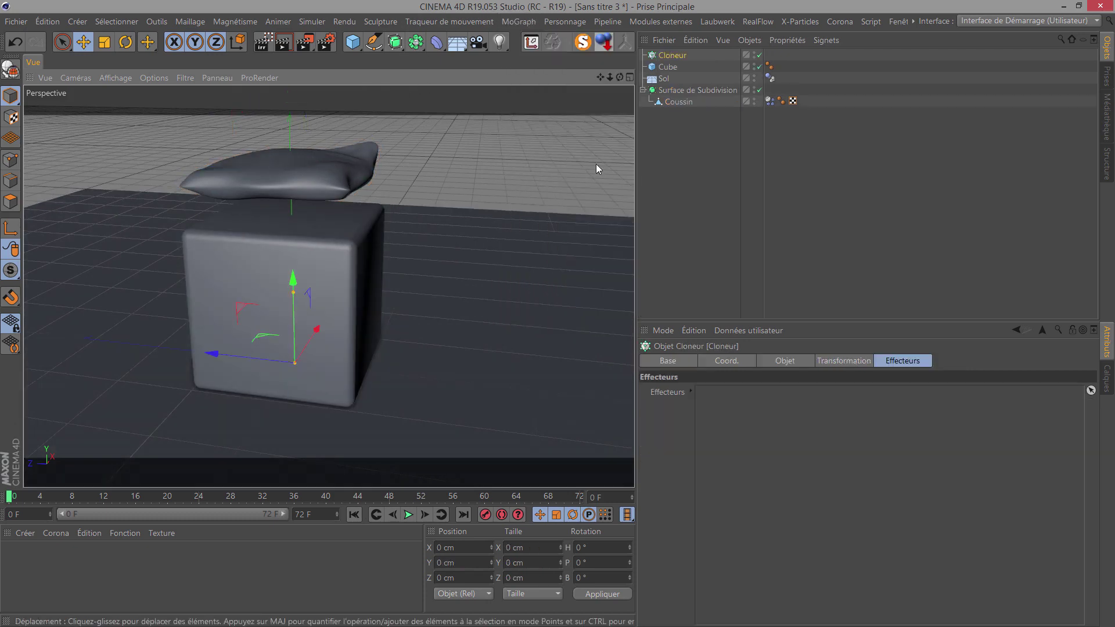
pyautogui.moveTo(671, 56); pyautogui.dragTo(678, 99)
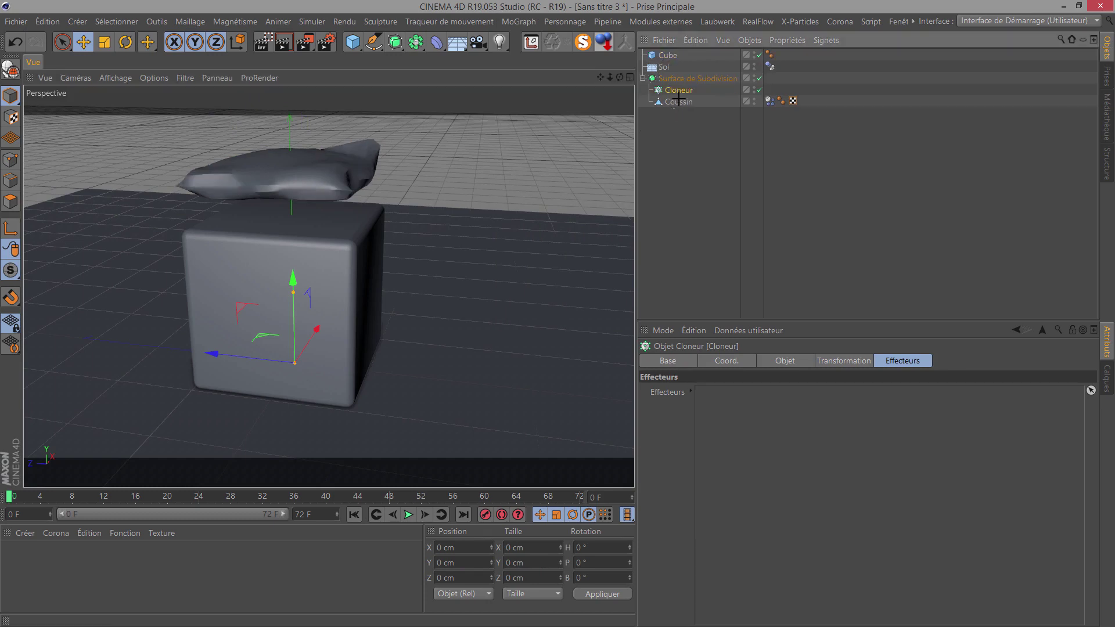
pyautogui.click(678, 102)
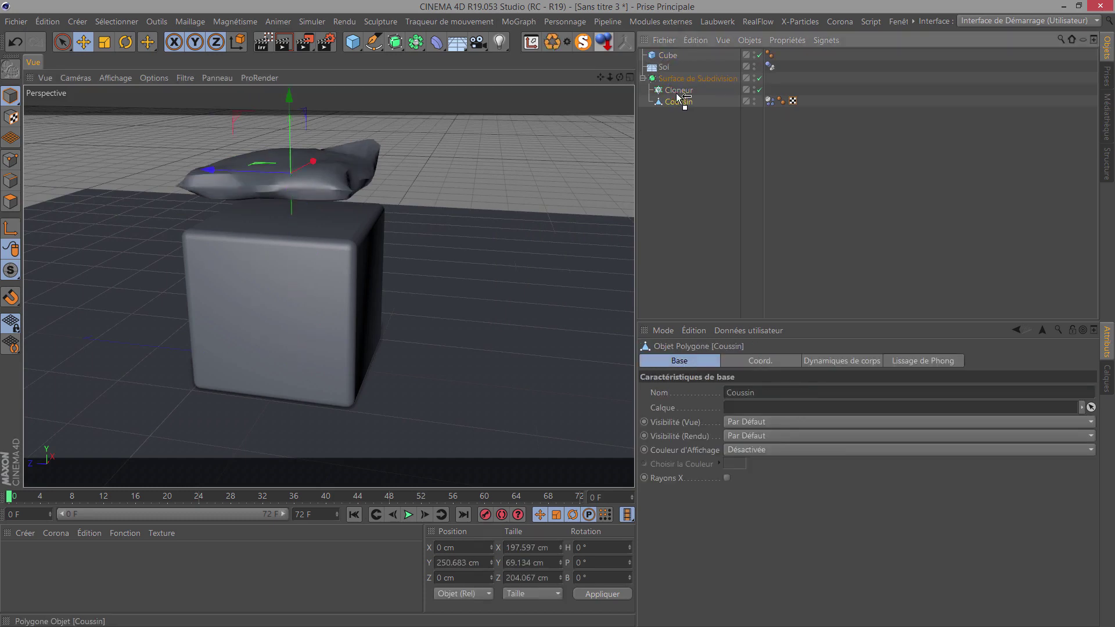
pyautogui.moveTo(676, 93); pyautogui.dragTo(677, 89)
pyautogui.click(677, 90)
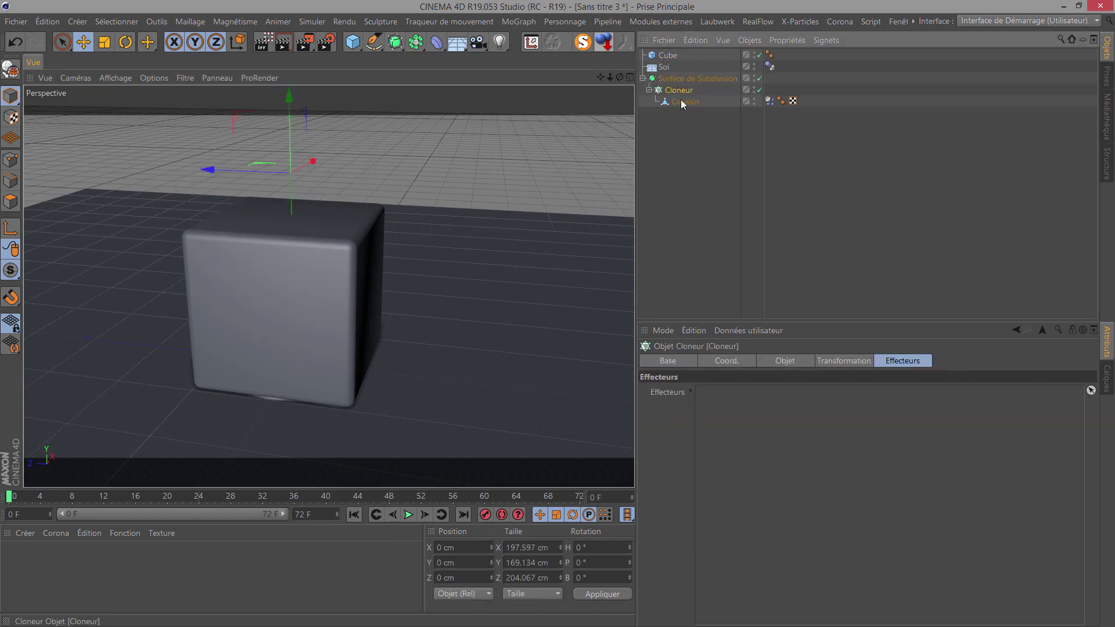
# Step: Set the Cloneur to Radial mode with three clones at 130 cm radius on the XZ plane
pyautogui.click(785, 363)
pyautogui.click(774, 393)
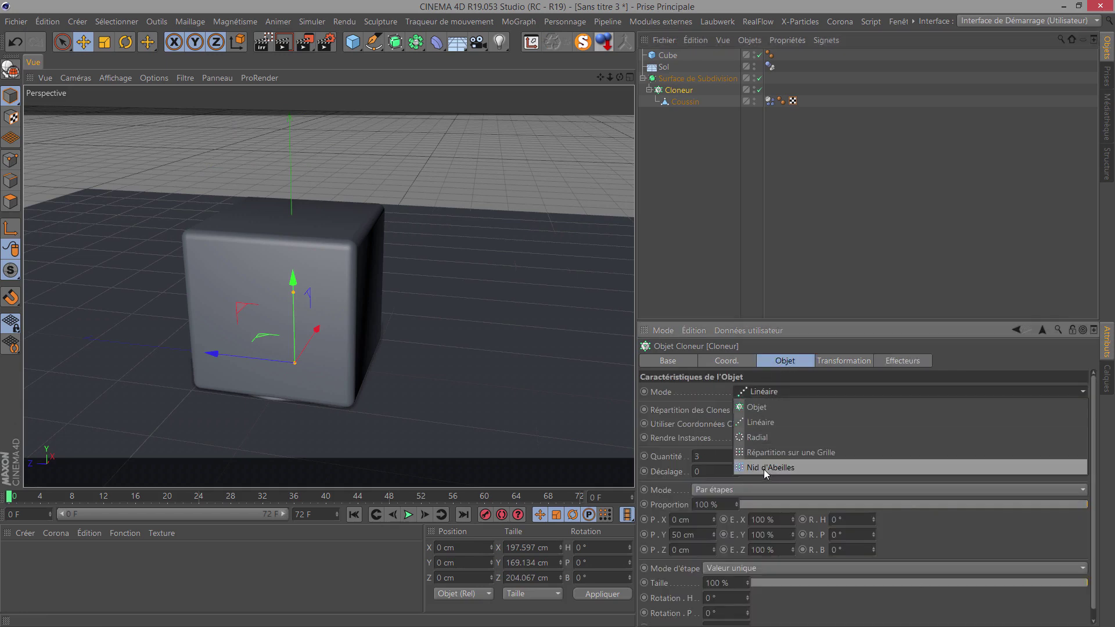
pyautogui.click(761, 434)
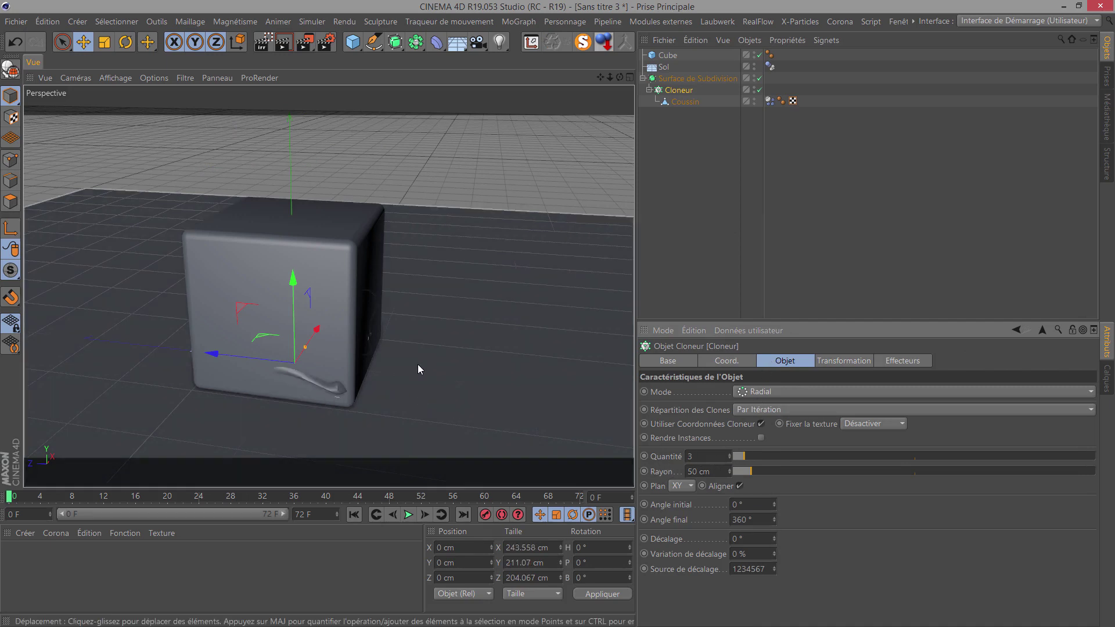
pyautogui.moveTo(733, 457); pyautogui.dragTo(780, 473)
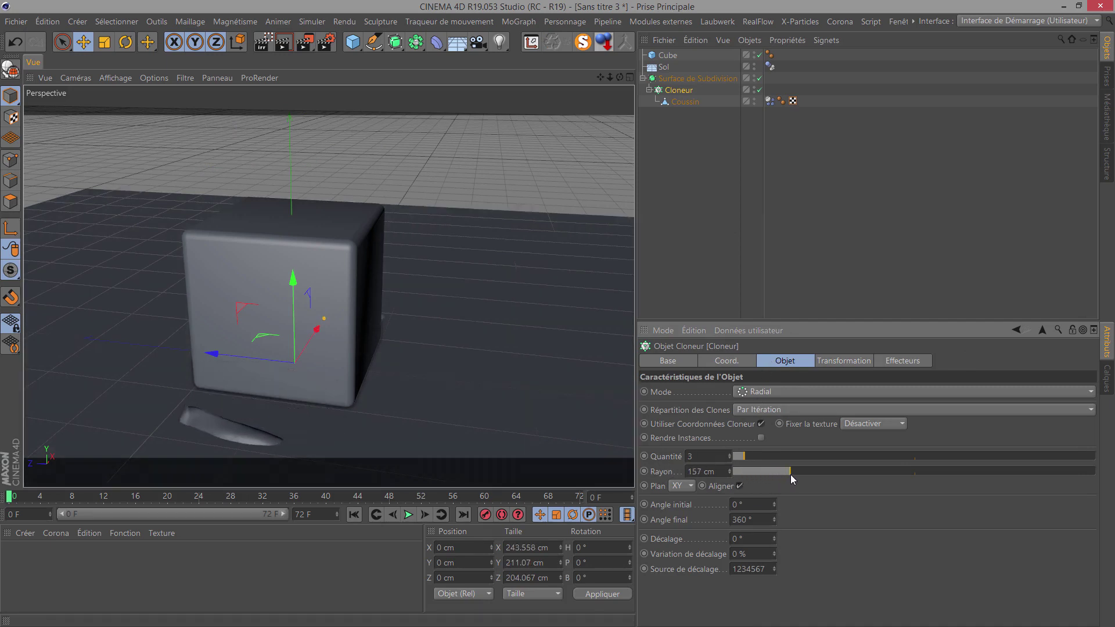
pyautogui.click(678, 491)
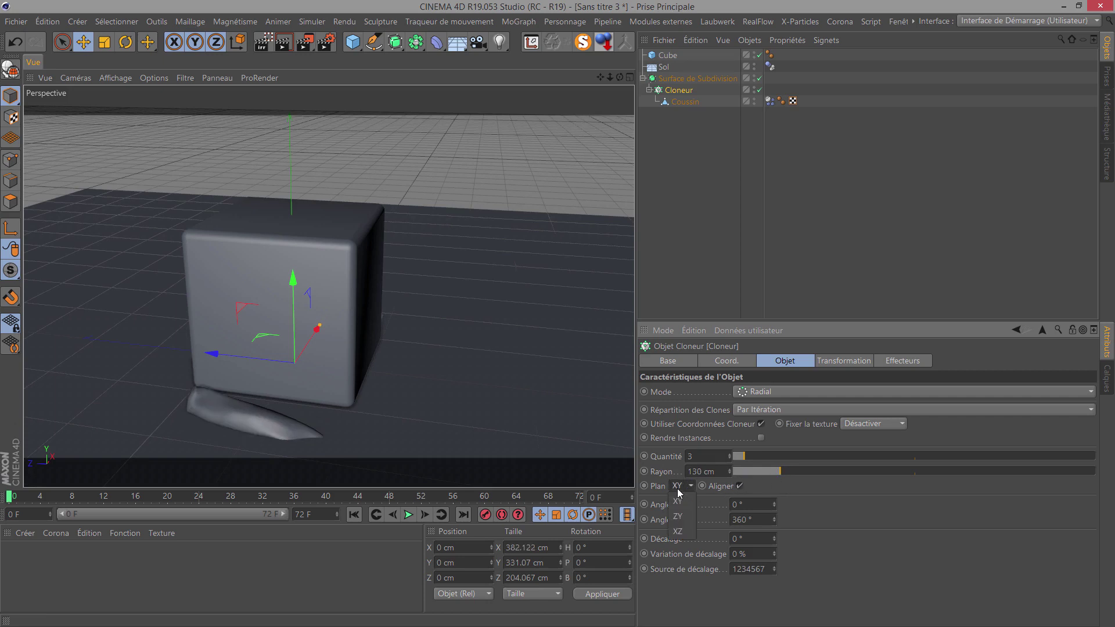
pyautogui.click(689, 533)
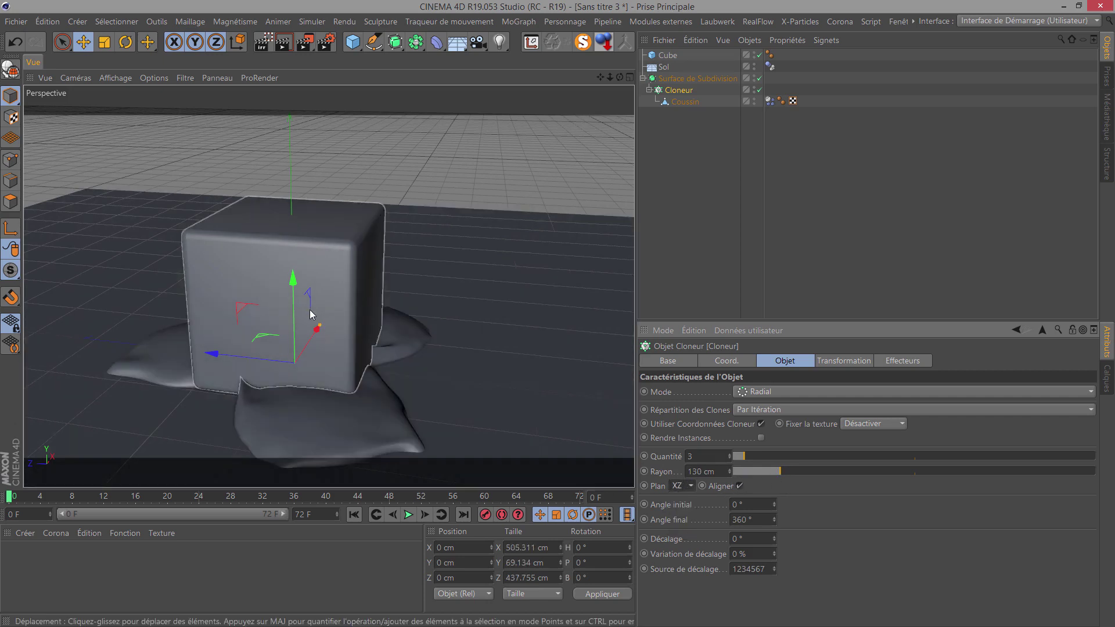
# Step: Raise the cushion clones to about 345 cm above the cube and check from several angles
pyautogui.moveTo(294, 303); pyautogui.dragTo(294, 108)
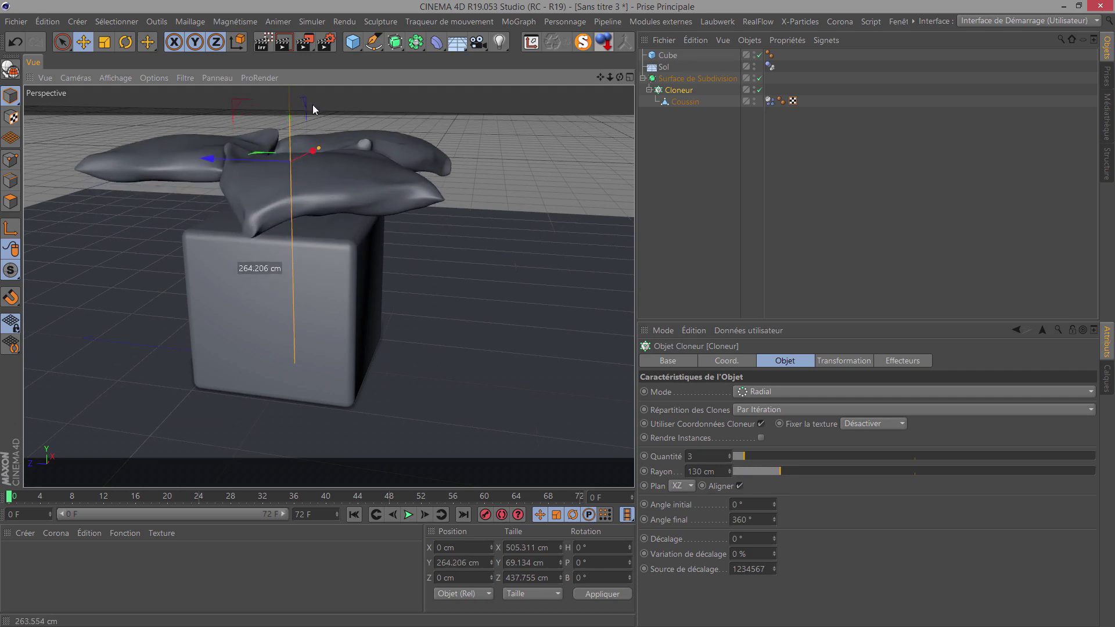
pyautogui.scroll(5, 561, 316)
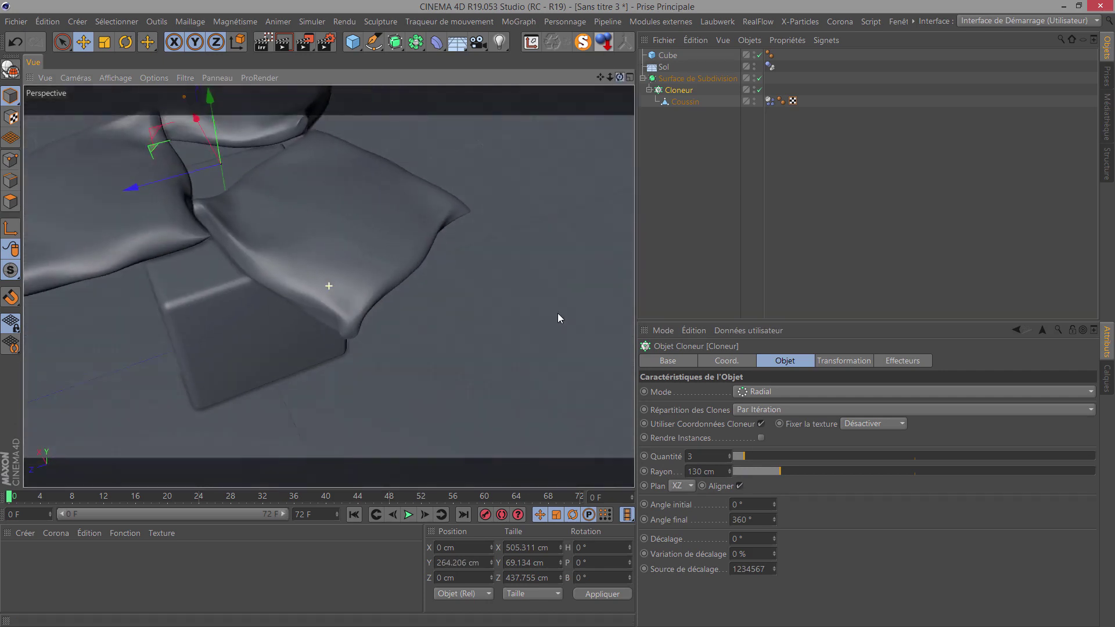
pyautogui.moveTo(557, 313)
pyautogui.keyDown('alt'); pyautogui.mouseDown()
pyautogui.moveTo(242, 140)
pyautogui.moveTo(250, 111)
pyautogui.moveTo(385, 246)
pyautogui.mouseUp(); pyautogui.keyUp('alt')
pyautogui.moveTo(620, 77)
pyautogui.mouseDown()
pyautogui.moveTo(558, 312)
pyautogui.moveTo(353, 165)
pyautogui.mouseUp()
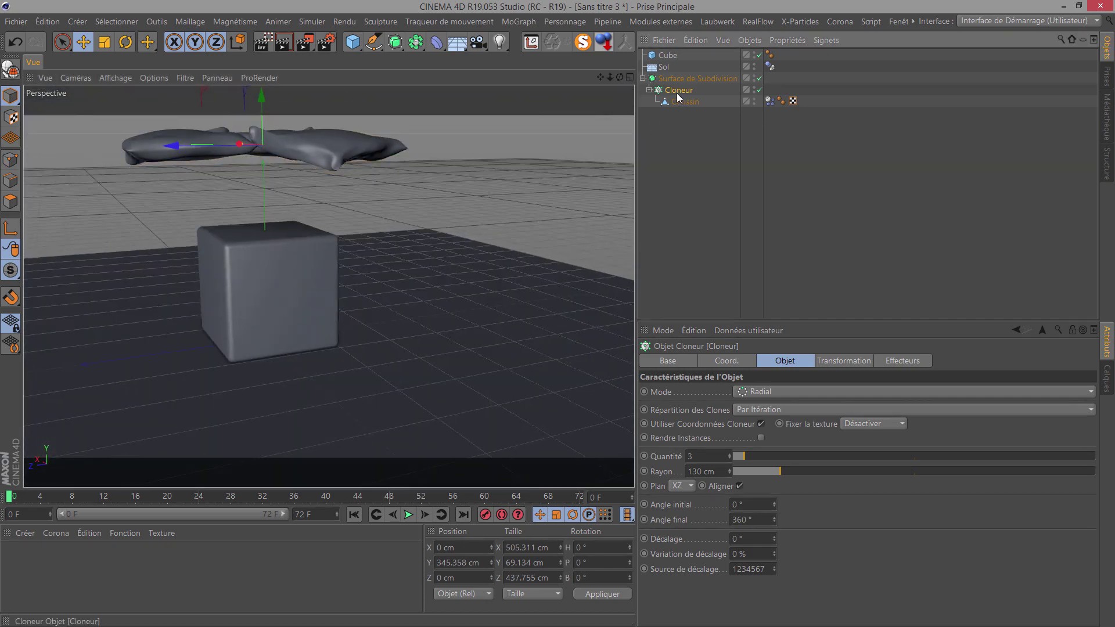
# Step: Add an Effecteur Randomisation with position offsets P.X 0, P.Z 0 and P.Y 100 cm
pyautogui.click(522, 22)
pyautogui.moveTo(566, 42)
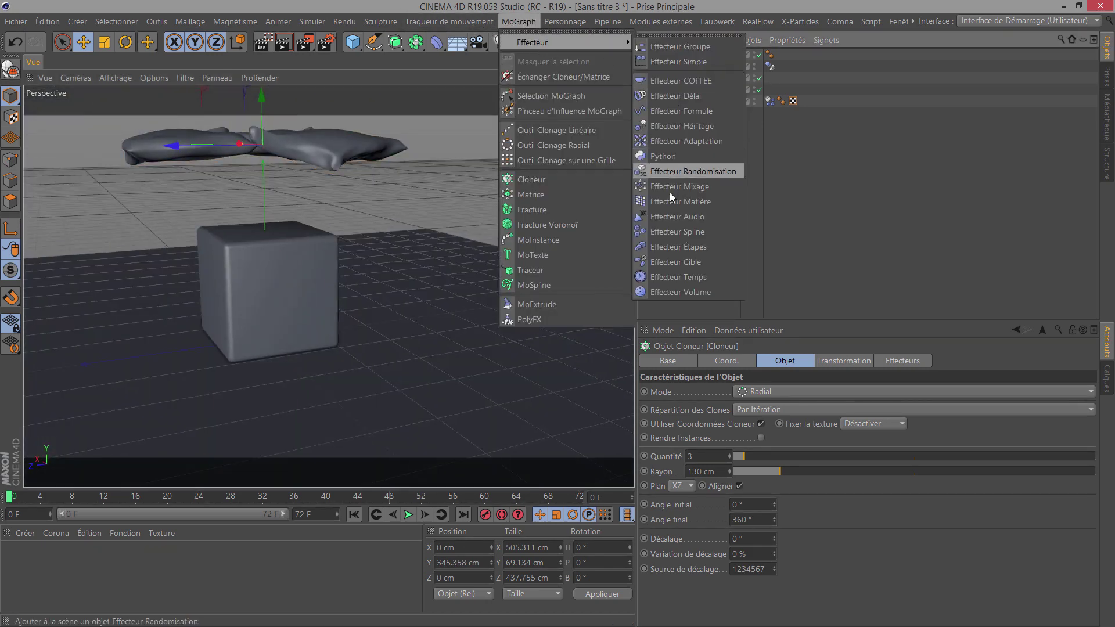
pyautogui.click(674, 172)
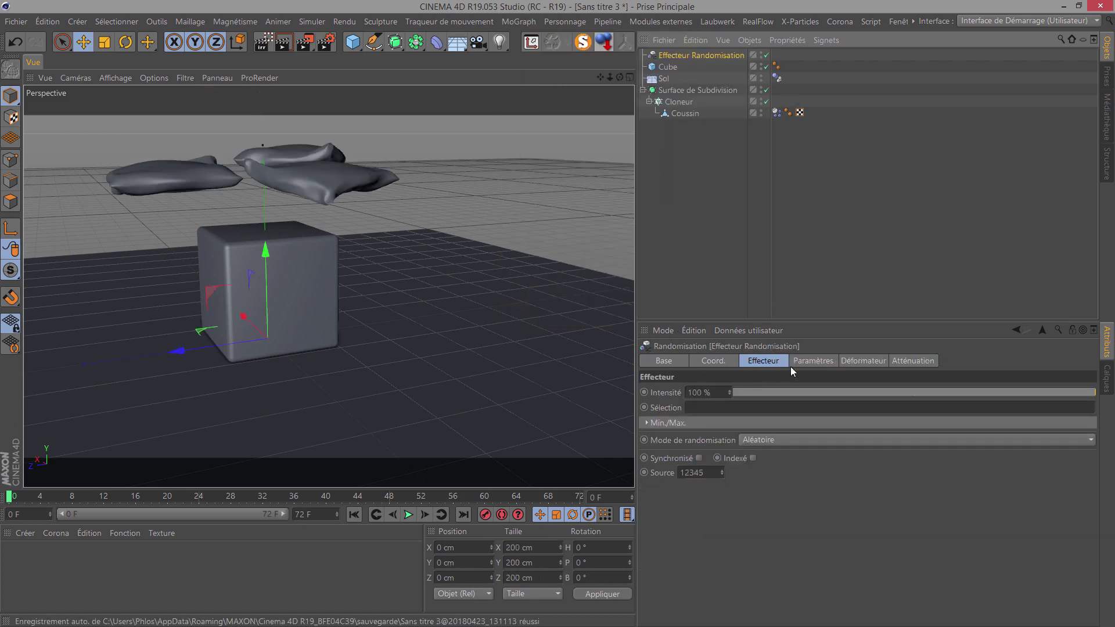
pyautogui.click(811, 361)
pyautogui.click(723, 435)
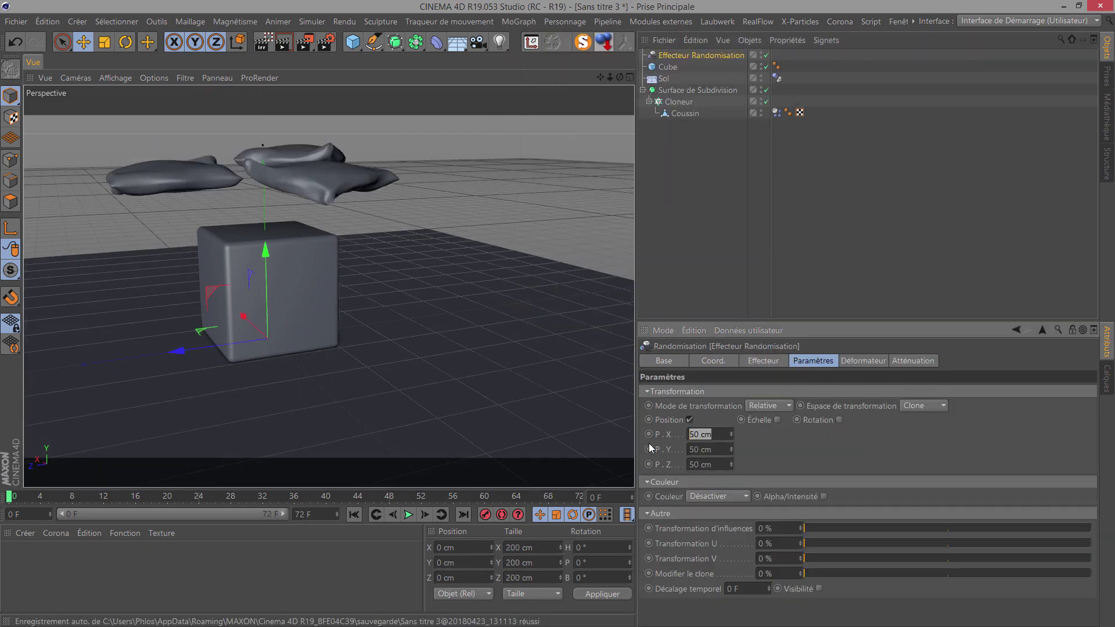
pyautogui.click(714, 465)
pyautogui.write('0')
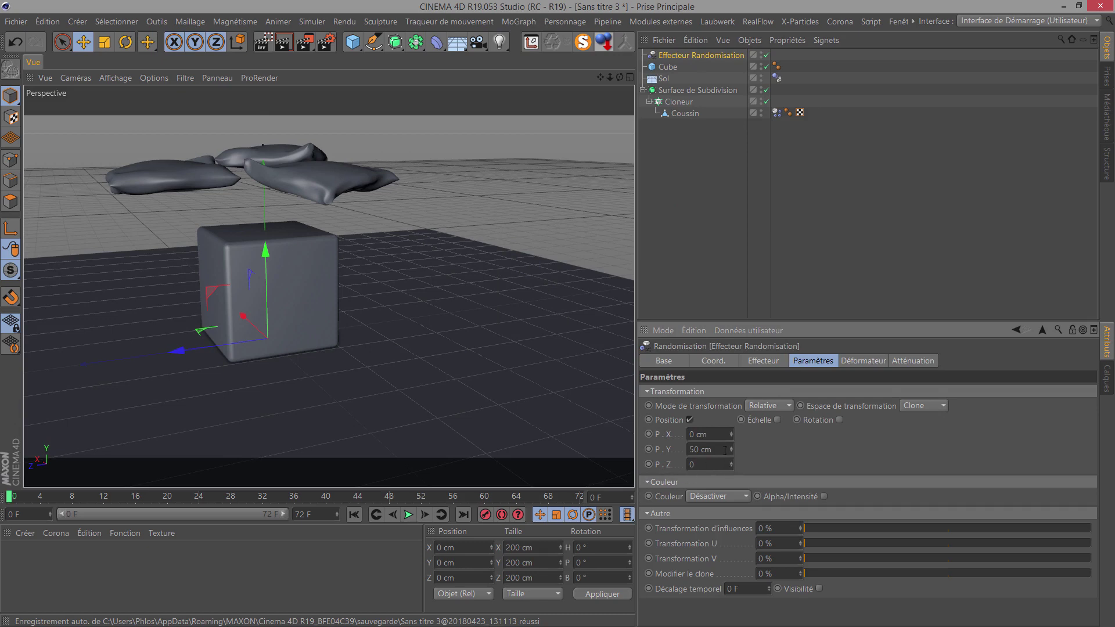
pyautogui.click(724, 450)
pyautogui.write('100')
pyautogui.press('Return')
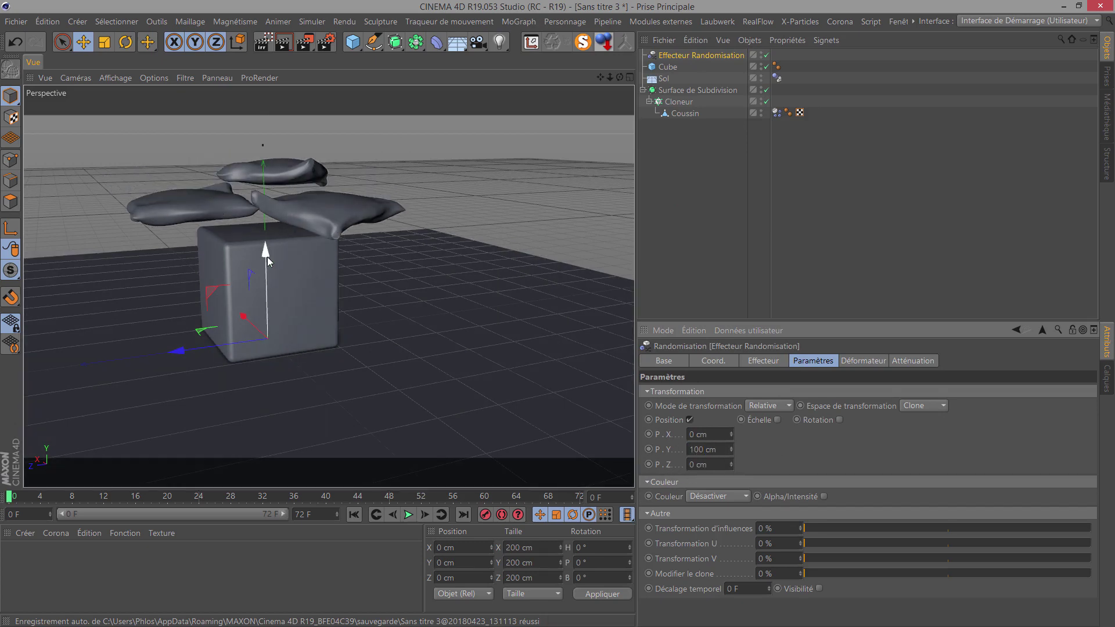
# Step: Lift the Cloneur higher, to around 400 cm above the cube
pyautogui.moveTo(267, 257); pyautogui.dragTo(266, 252)
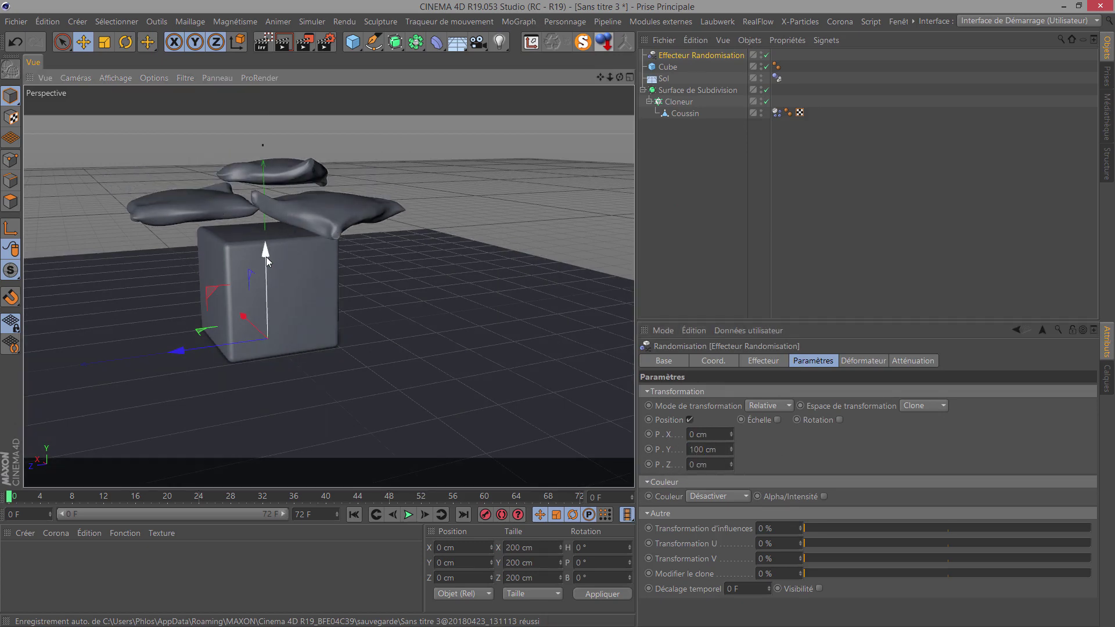
pyautogui.click(679, 101)
pyautogui.moveTo(267, 113); pyautogui.dragTo(560, 318)
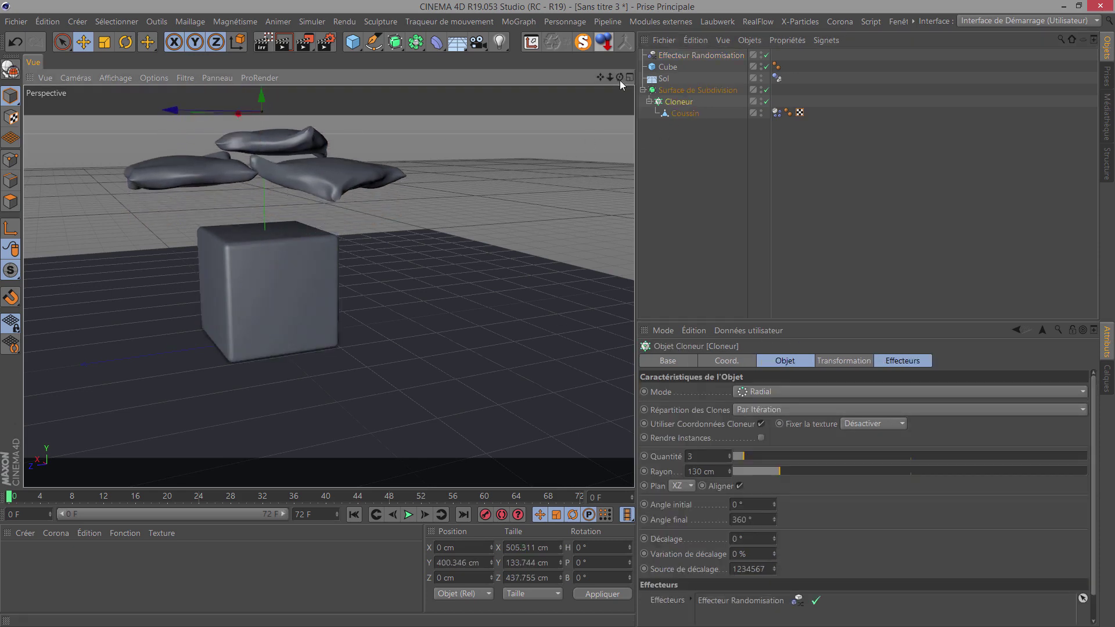
# Step: Widen the Cloneur radius to 150 cm and play the drop to frame 45 around the cube
pyautogui.moveTo(619, 80); pyautogui.dragTo(558, 318)
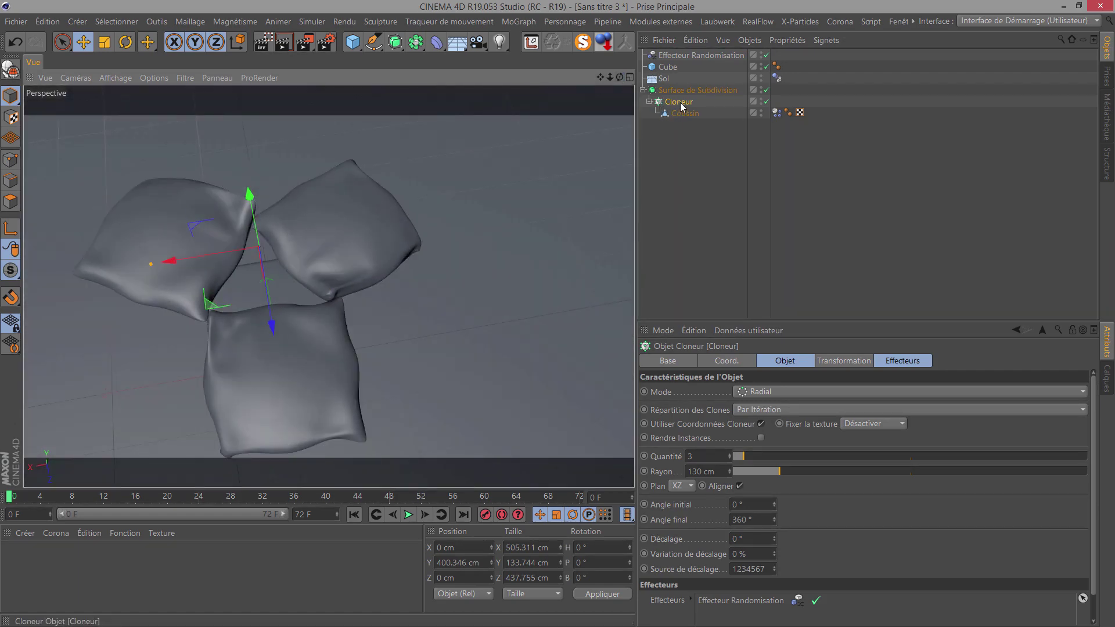
pyautogui.moveTo(780, 475); pyautogui.dragTo(786, 475)
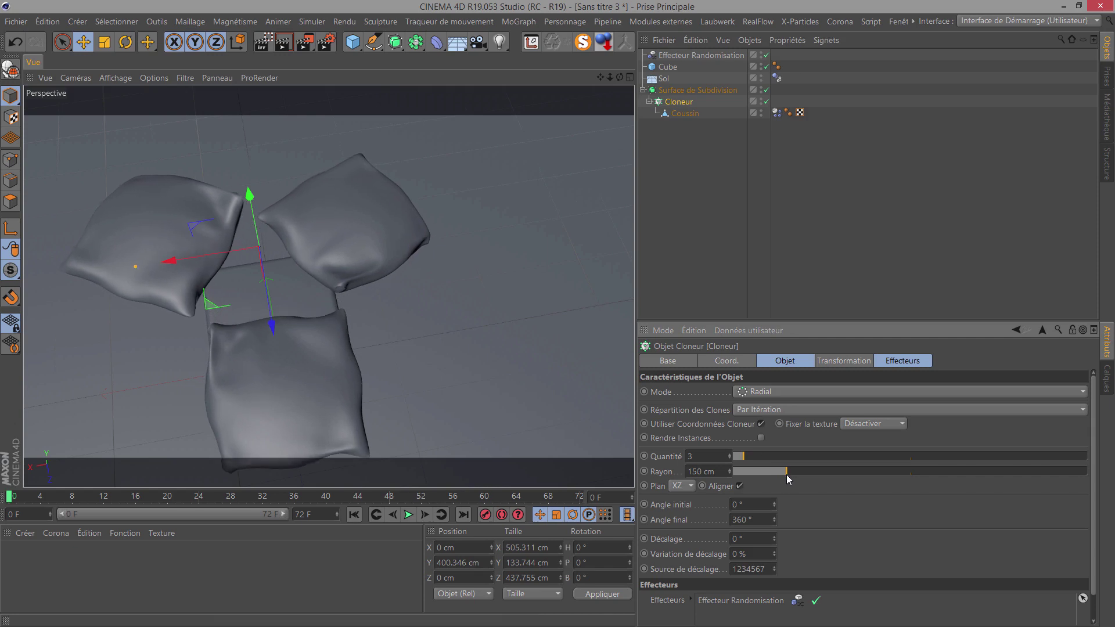
pyautogui.moveTo(620, 78); pyautogui.dragTo(579, 178)
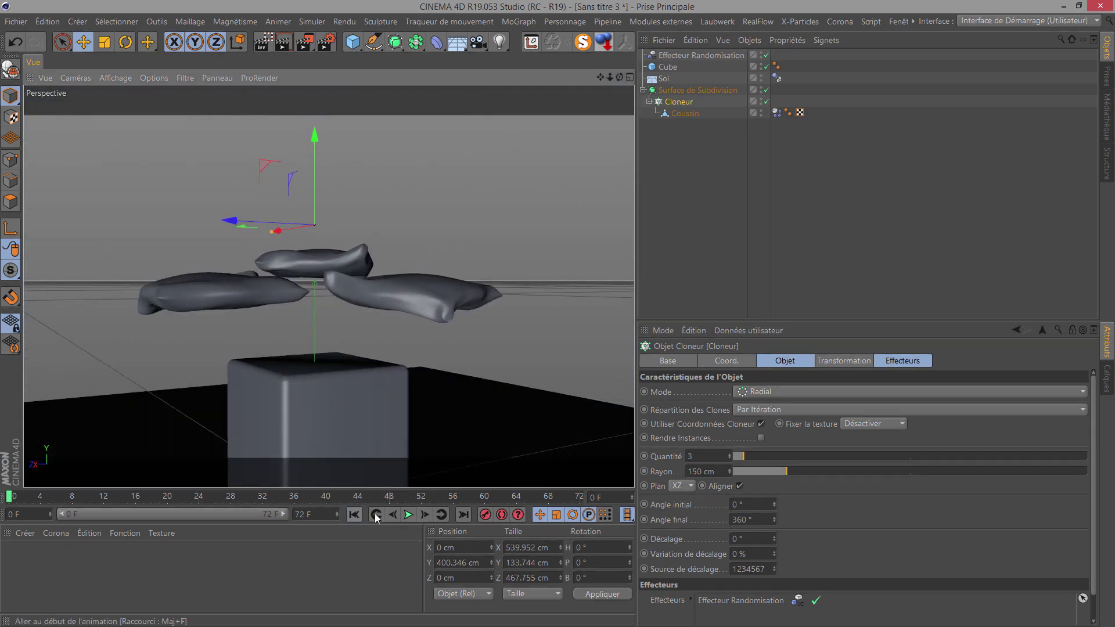
pyautogui.click(408, 514)
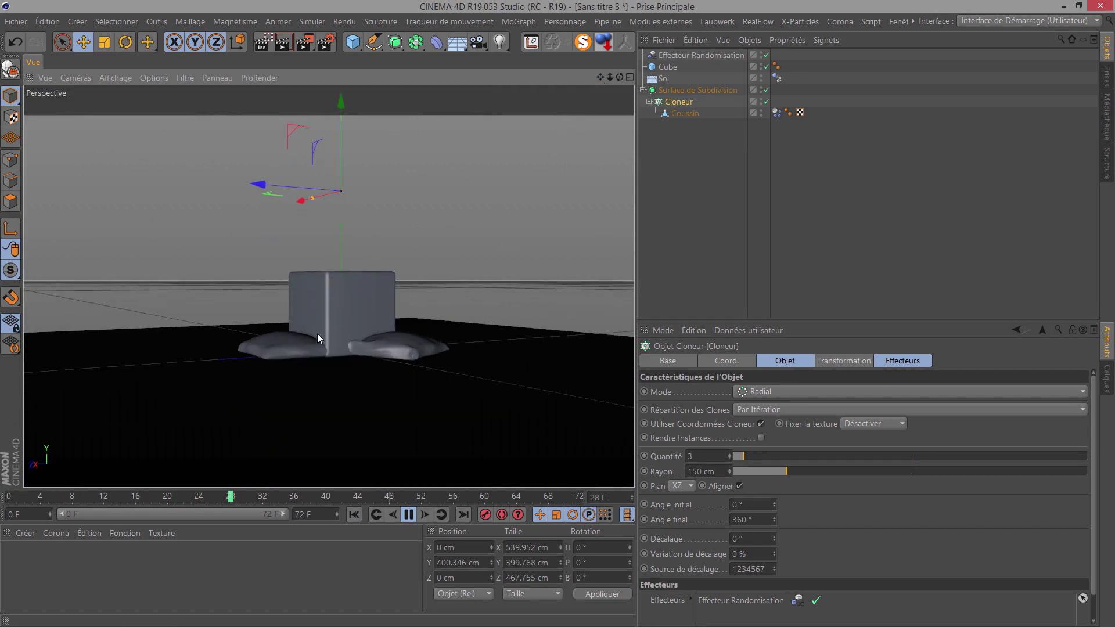
pyautogui.scroll(3, 289, 337)
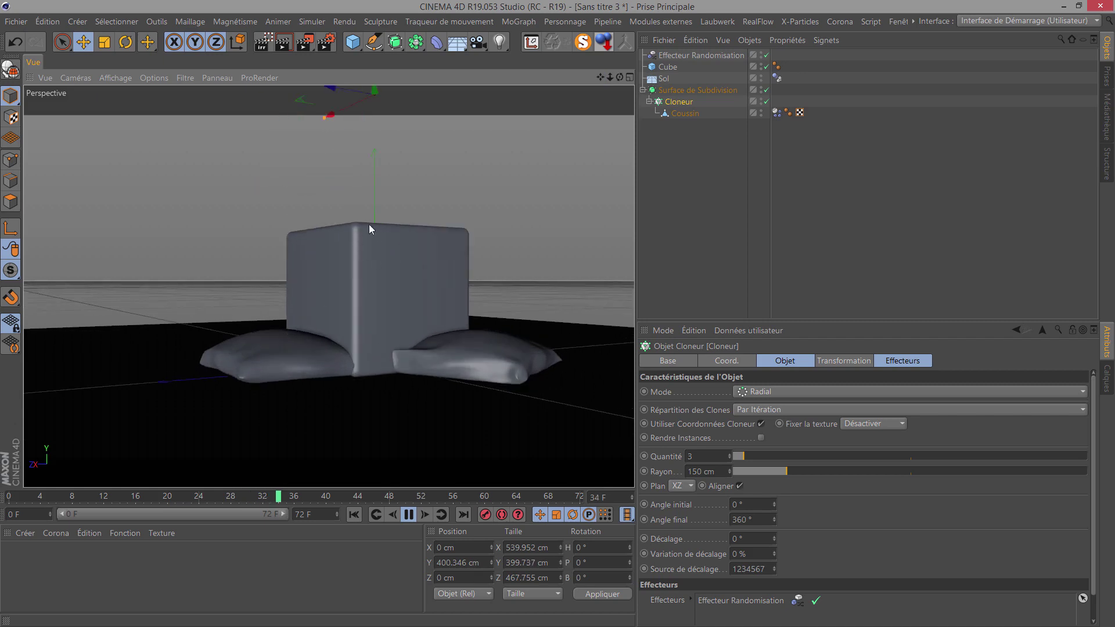
pyautogui.click(409, 517)
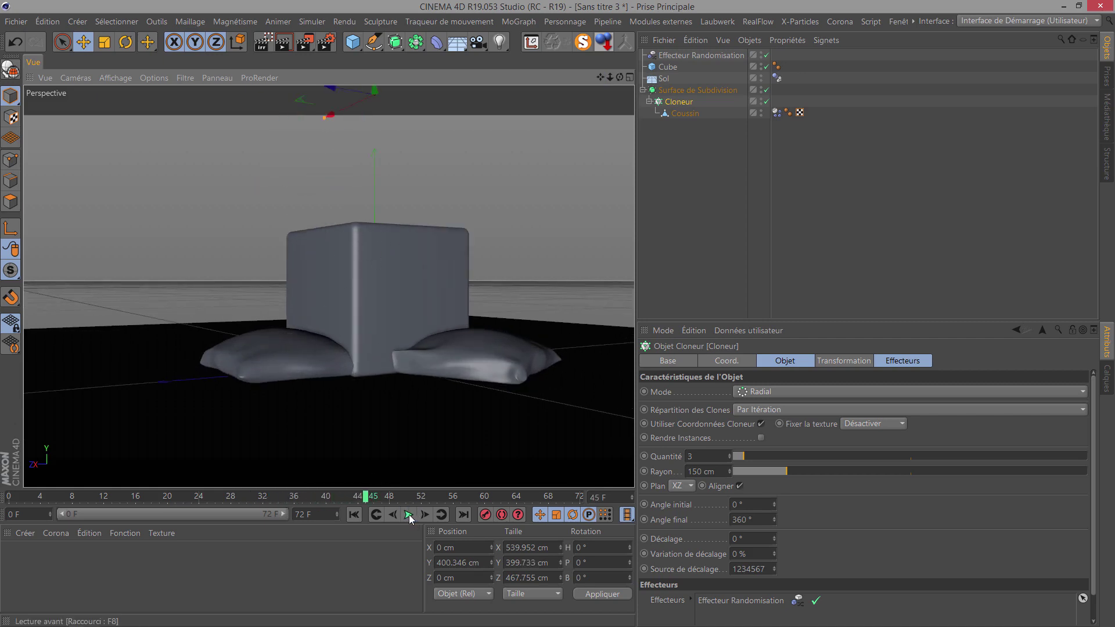
# Step: Make the cube a Corps collision body, replay the drop, then select all three dynamics tags
pyautogui.rightClick(665, 66)
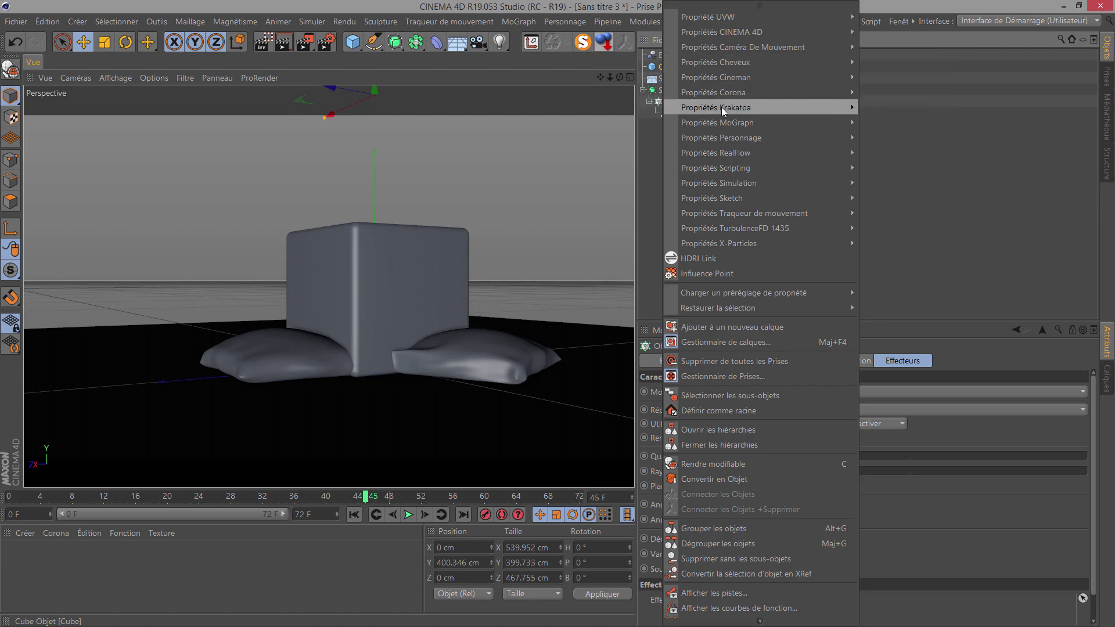
pyautogui.moveTo(719, 183)
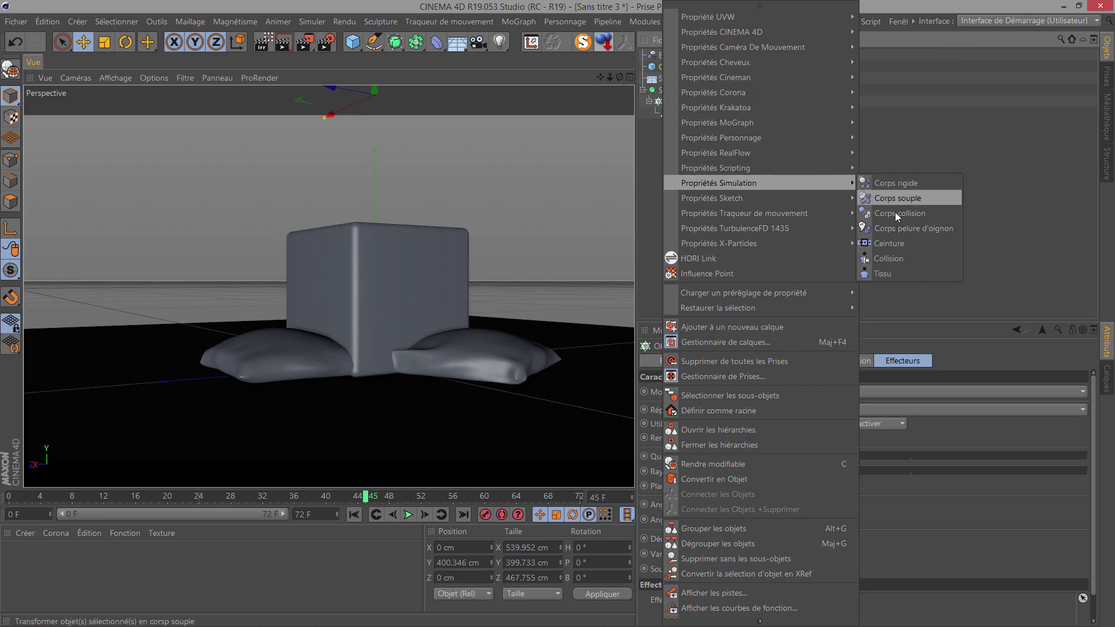
pyautogui.click(895, 213)
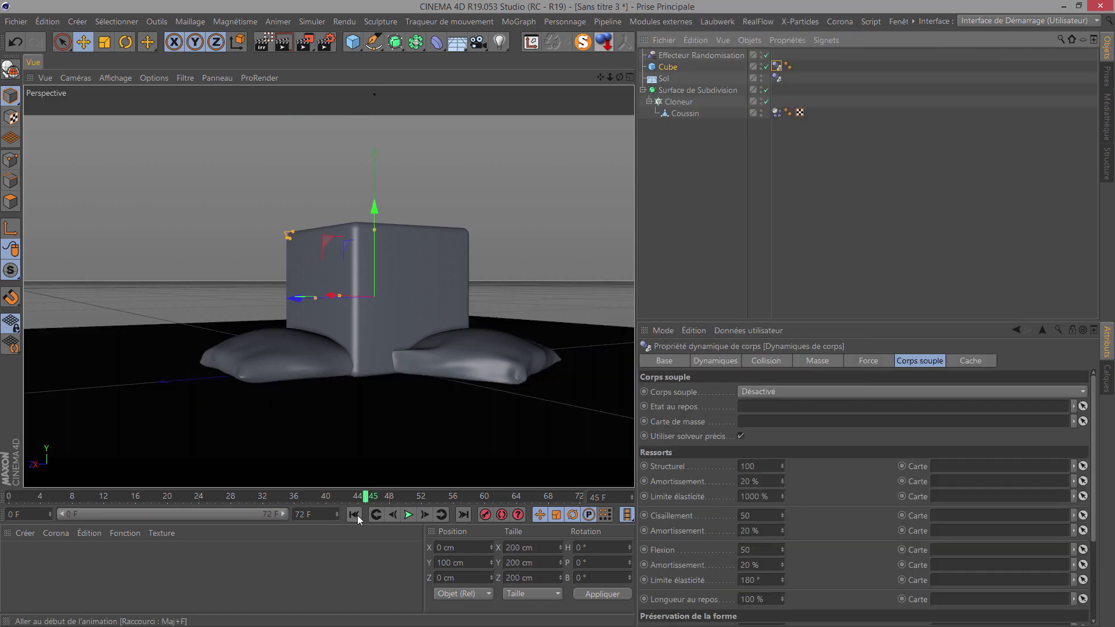
pyautogui.click(354, 515)
pyautogui.click(409, 515)
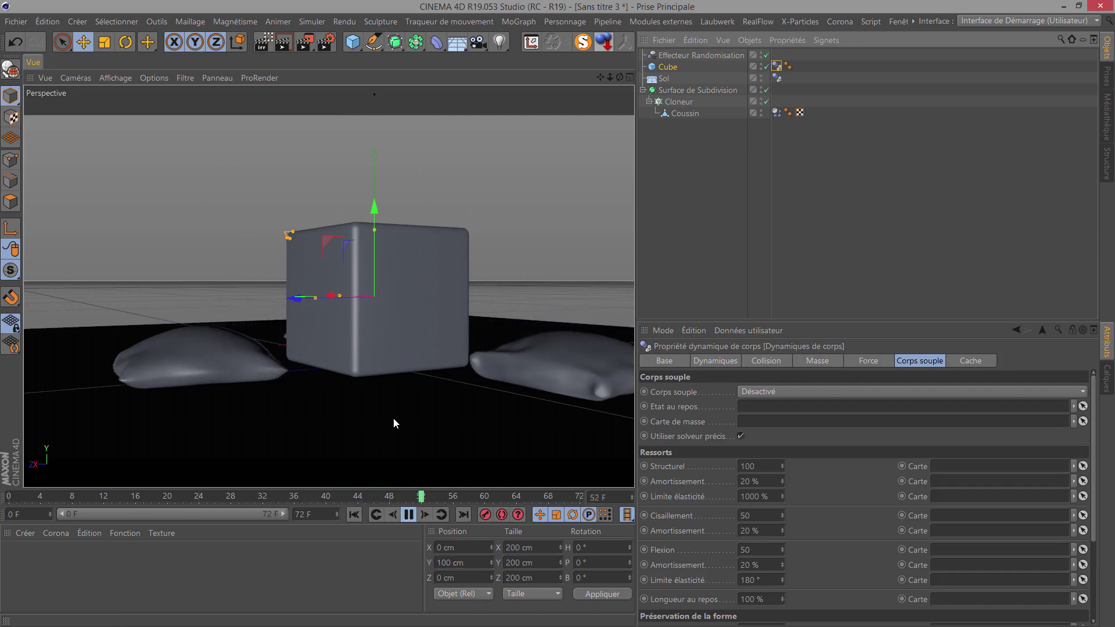
pyautogui.click(409, 514)
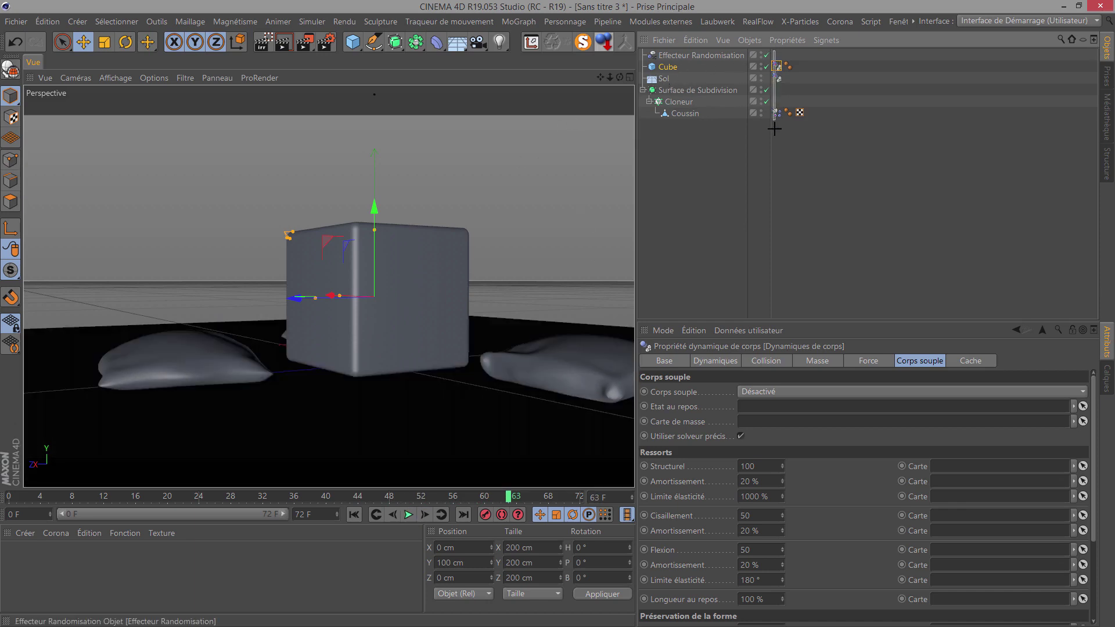
pyautogui.moveTo(774, 129); pyautogui.dragTo(774, 130)
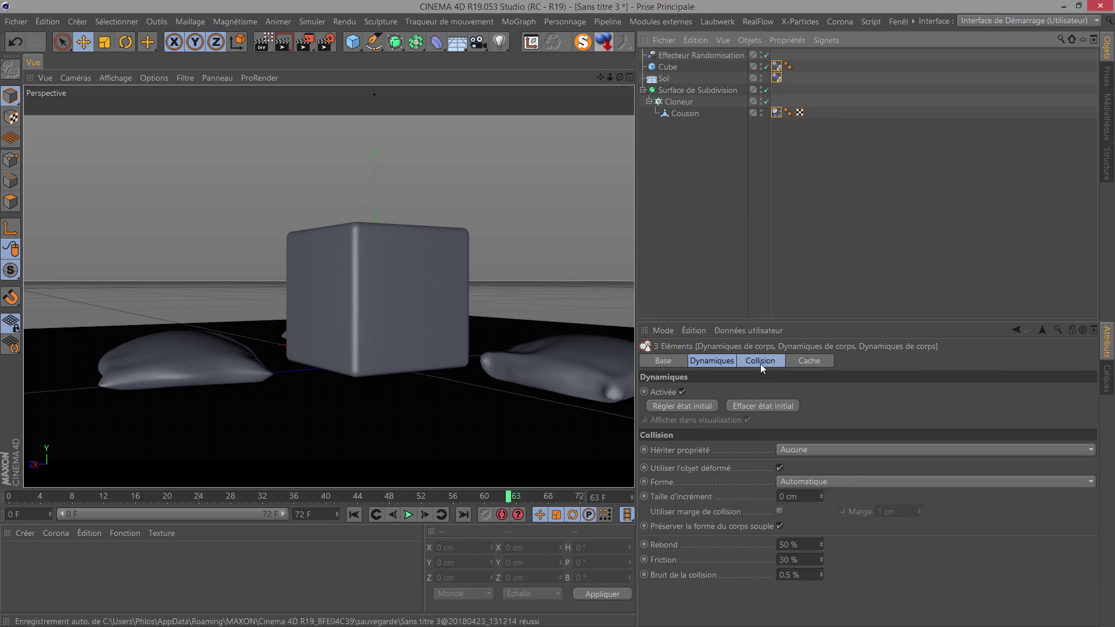
# Step: Set Rebond to 10 % and Friction to 75 % on all three dynamics tags
pyautogui.doubleClick(812, 545)
pyautogui.write('1')
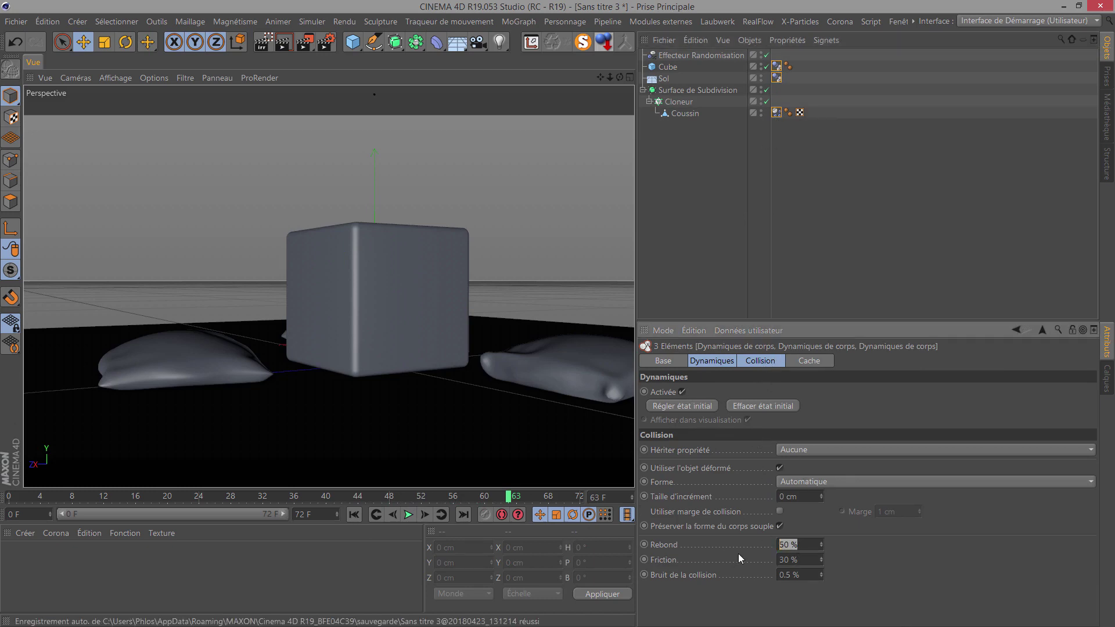
pyautogui.write('5')
pyautogui.doubleClick(802, 560)
pyautogui.write('80')
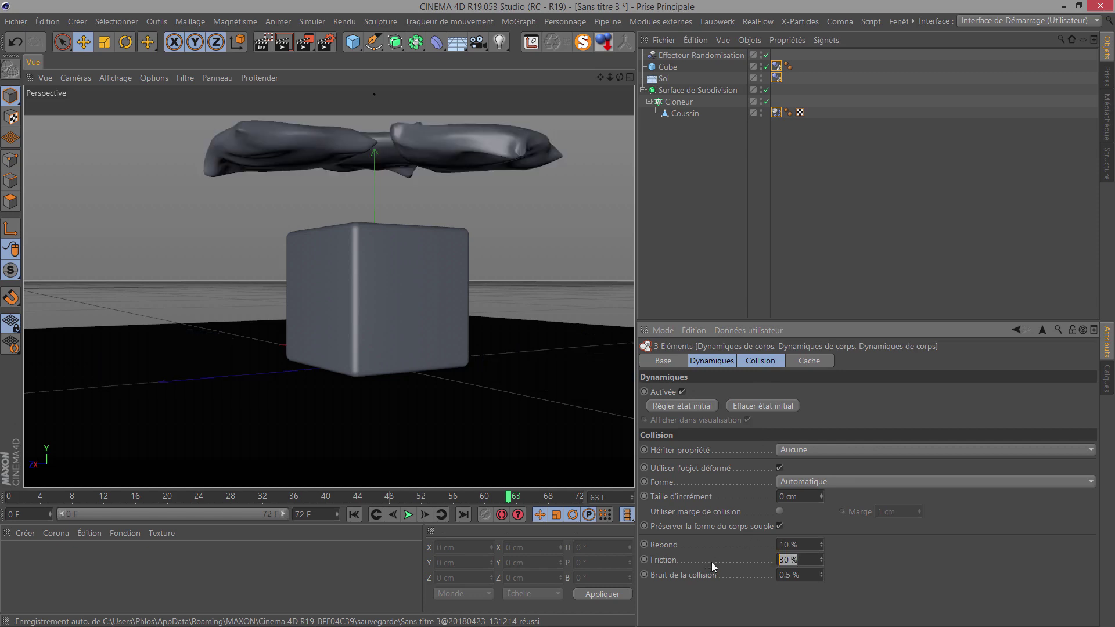
pyautogui.write('75')
pyautogui.press('Return')
# Step: Replay the simulation with the new values, rewind to frame 0, and select the Cloneur
pyautogui.click(409, 514)
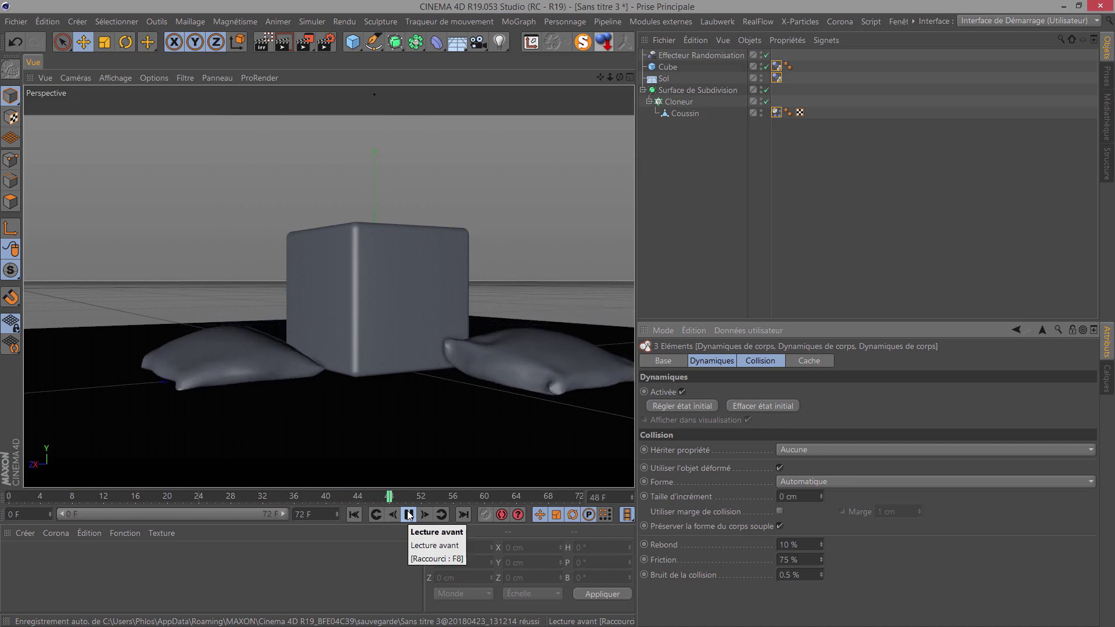
pyautogui.click(409, 514)
pyautogui.click(356, 517)
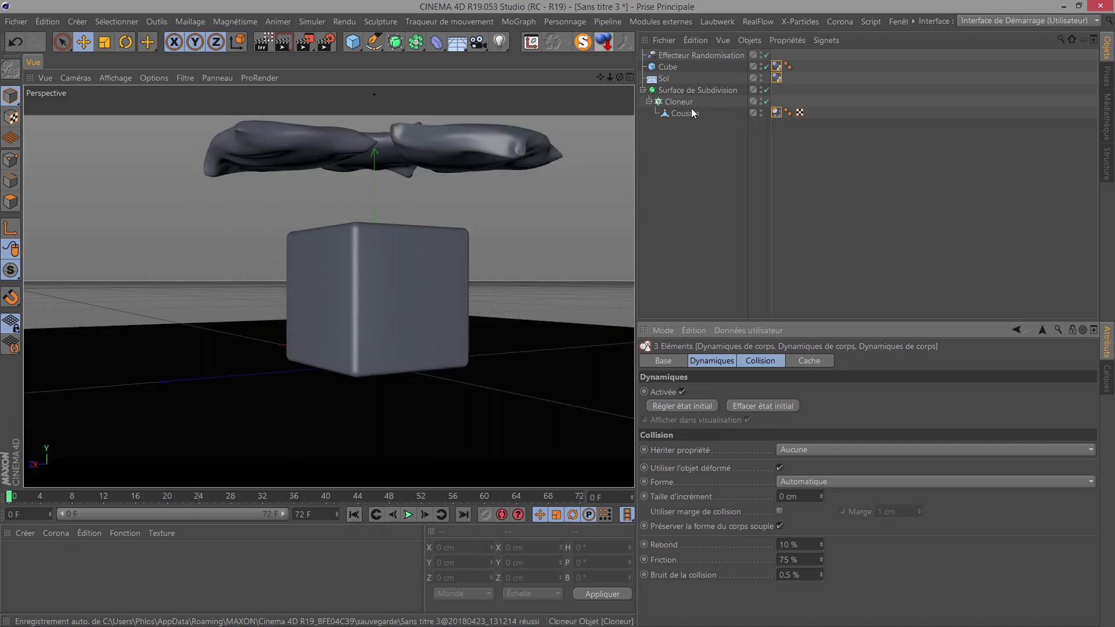
pyautogui.click(679, 102)
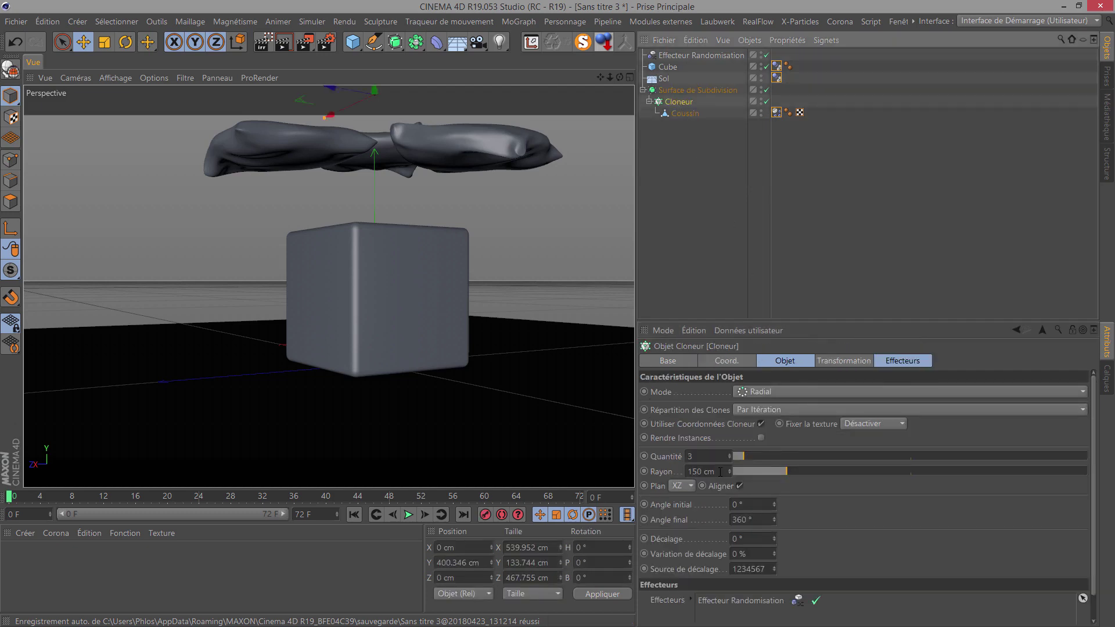
# Step: Set the Cloneur radius to 130 cm and watch the simulation play
pyautogui.doubleClick(720, 472)
pyautogui.write('130')
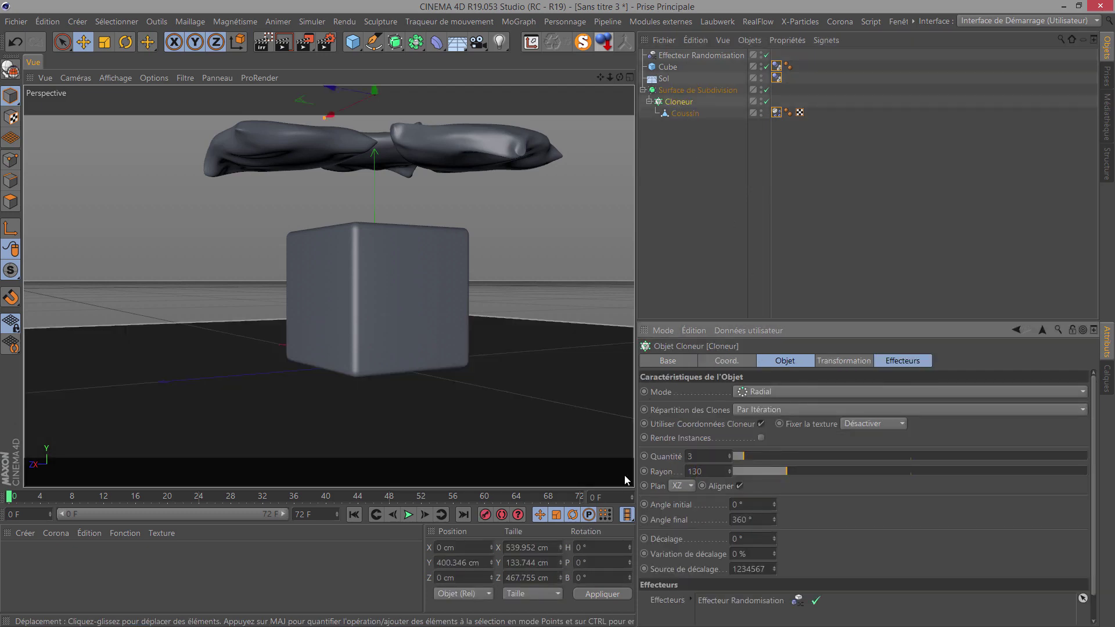
pyautogui.press('Return')
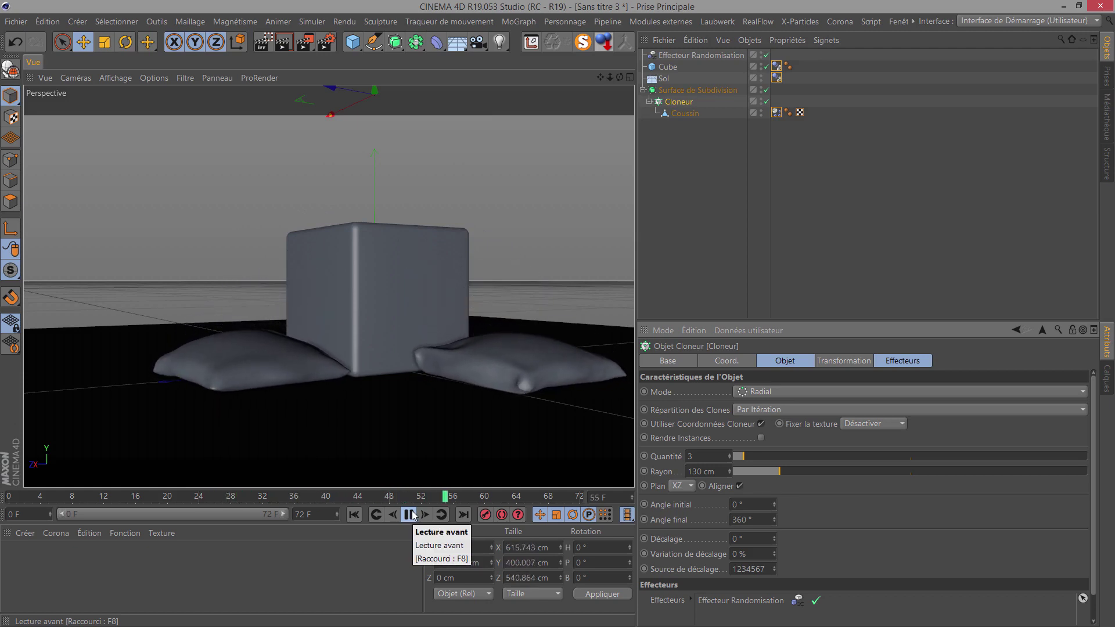
pyautogui.click(410, 514)
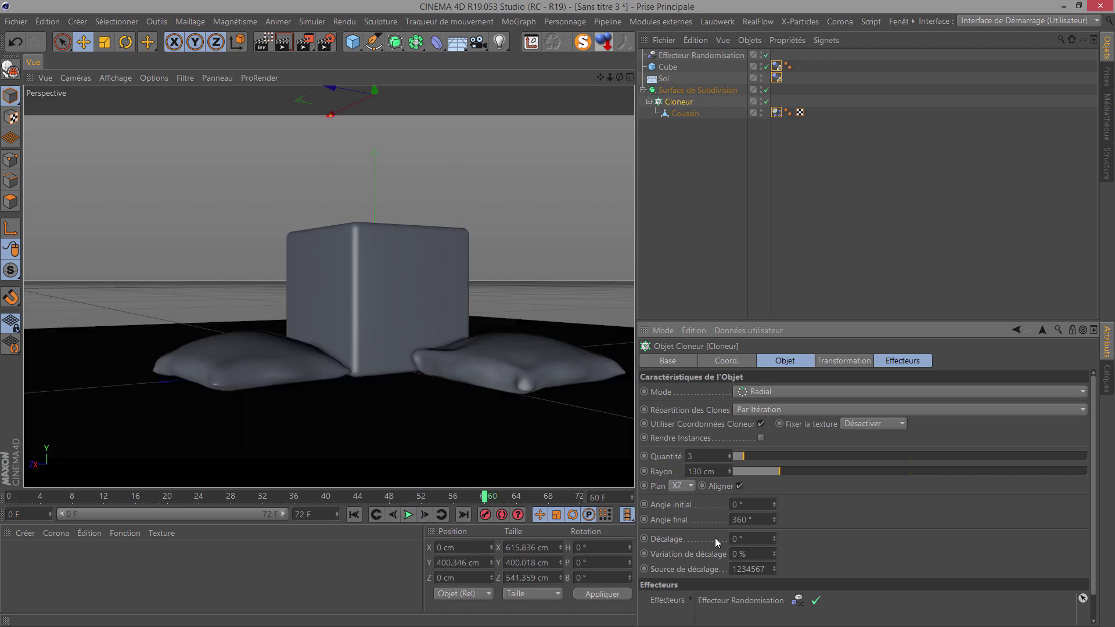
# Step: Raise the clone radius to 135 cm, replay until the cushions drape, and orbit to inspect
pyautogui.doubleClick(722, 475)
pyautogui.write('135')
pyautogui.press('Return')
pyautogui.click(408, 515)
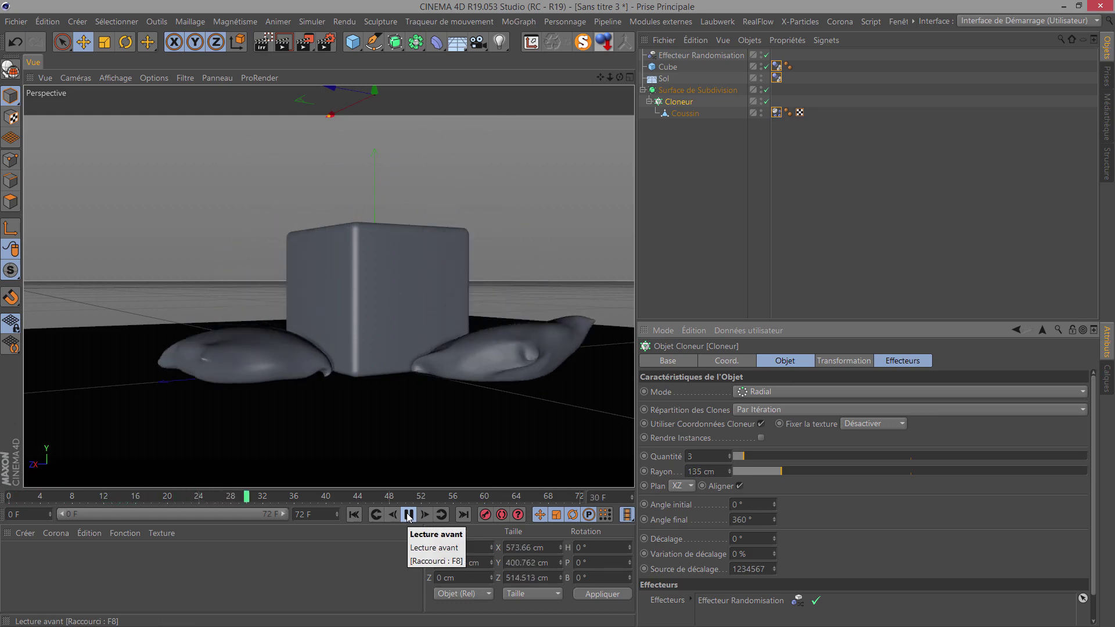
pyautogui.click(408, 515)
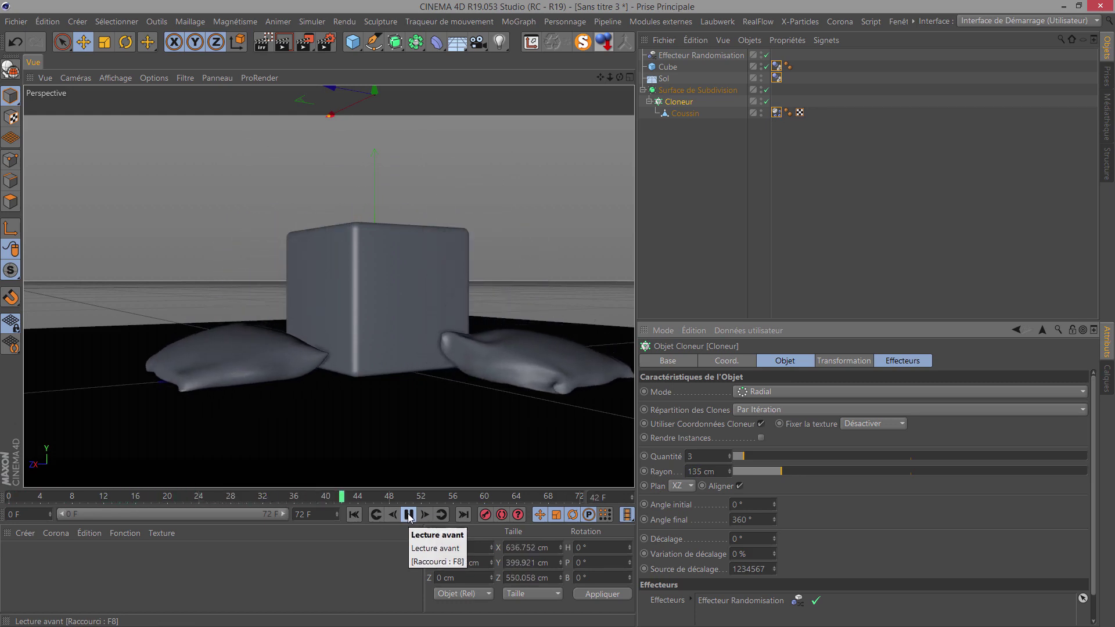
pyautogui.moveTo(619, 77)
pyautogui.mouseDown()
pyautogui.moveTo(561, 314)
pyautogui.moveTo(595, 99)
pyautogui.moveTo(417, 250)
pyautogui.mouseUp()
pyautogui.moveTo(600, 75); pyautogui.dragTo(559, 316)
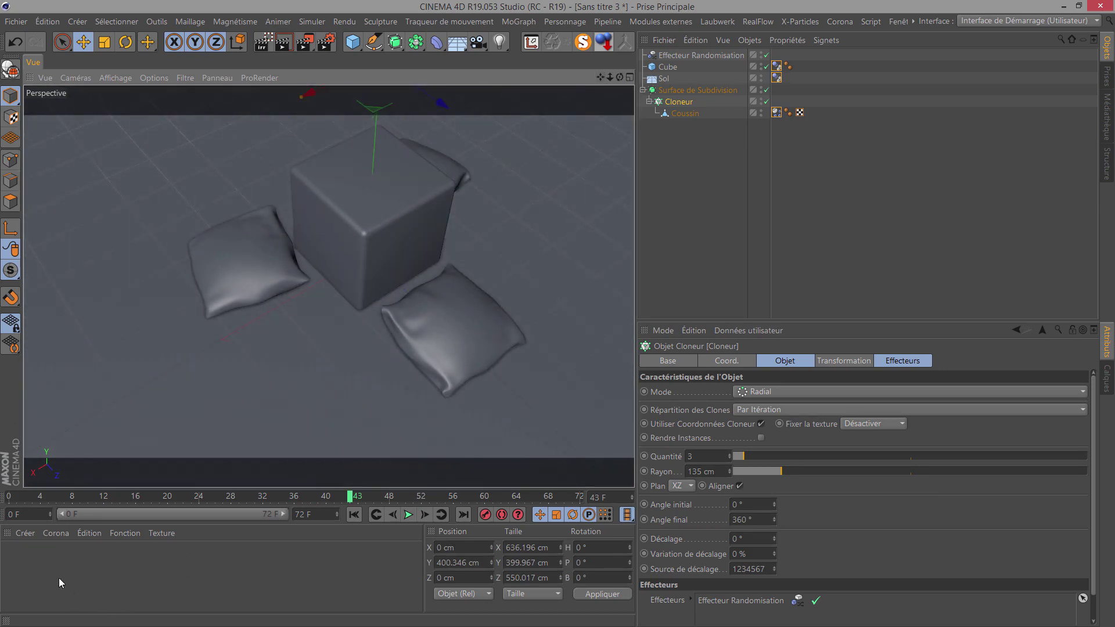
# Step: Create a new material and apply it to the Sol floor object
pyautogui.doubleClick(12, 572)
pyautogui.moveTo(8, 569); pyautogui.dragTo(150, 298)
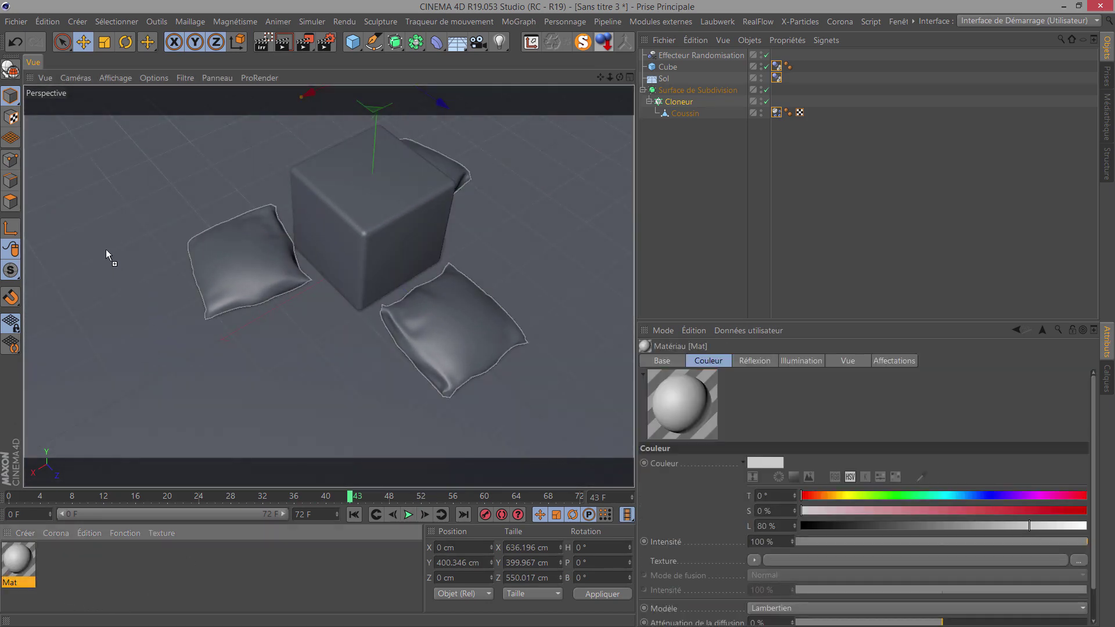
pyautogui.moveTo(105, 249); pyautogui.dragTo(103, 249)
# Step: Rename the floor material 'sol' and create a second blank material
pyautogui.click(17, 581)
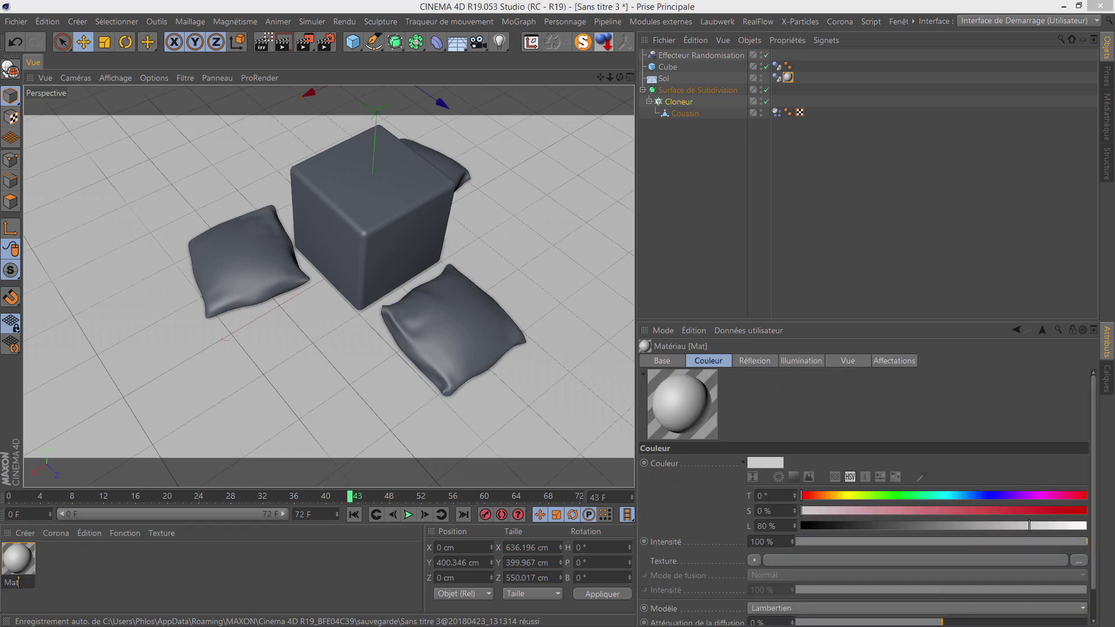
pyautogui.write('sol')
pyautogui.press('Return')
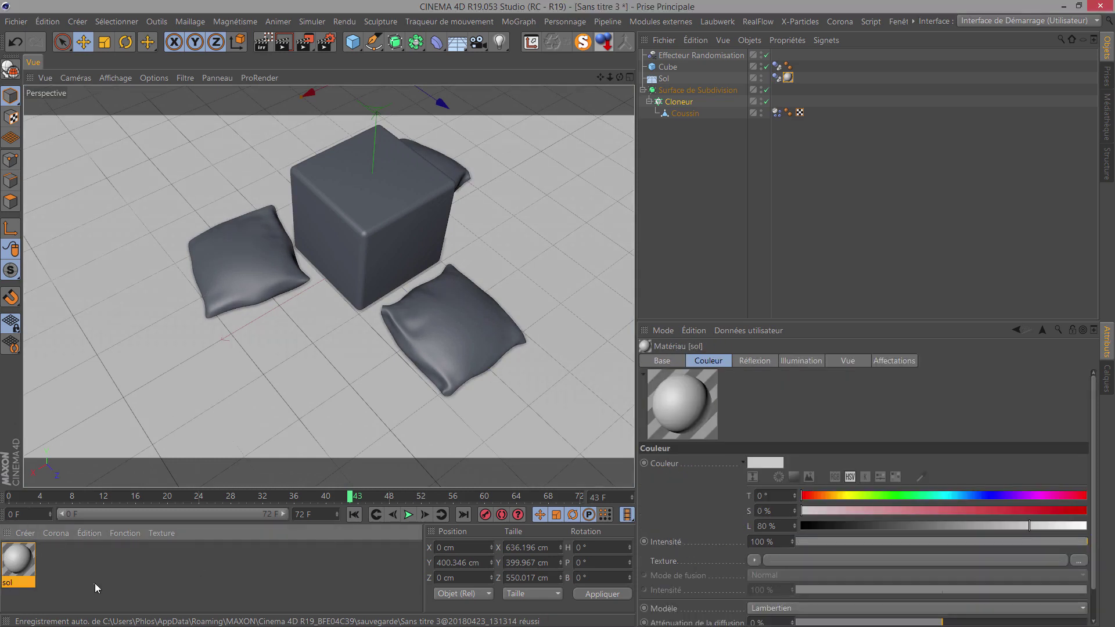
pyautogui.doubleClick(95, 583)
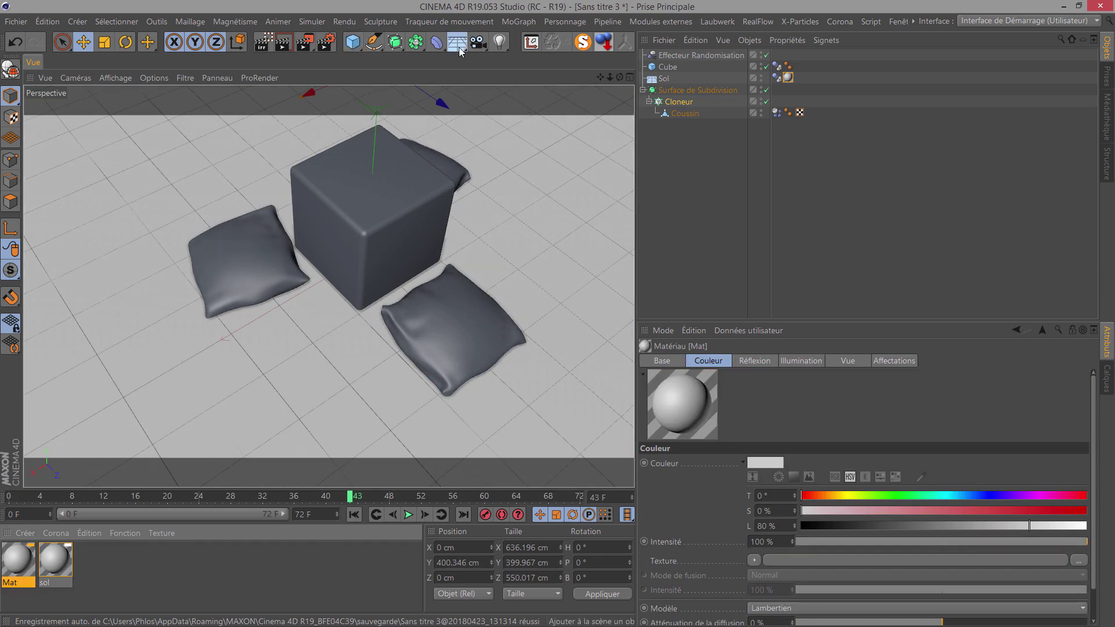
# Step: Add a Ciel sky object and apply the Mat material to it
pyautogui.click(459, 51)
pyautogui.click(508, 78)
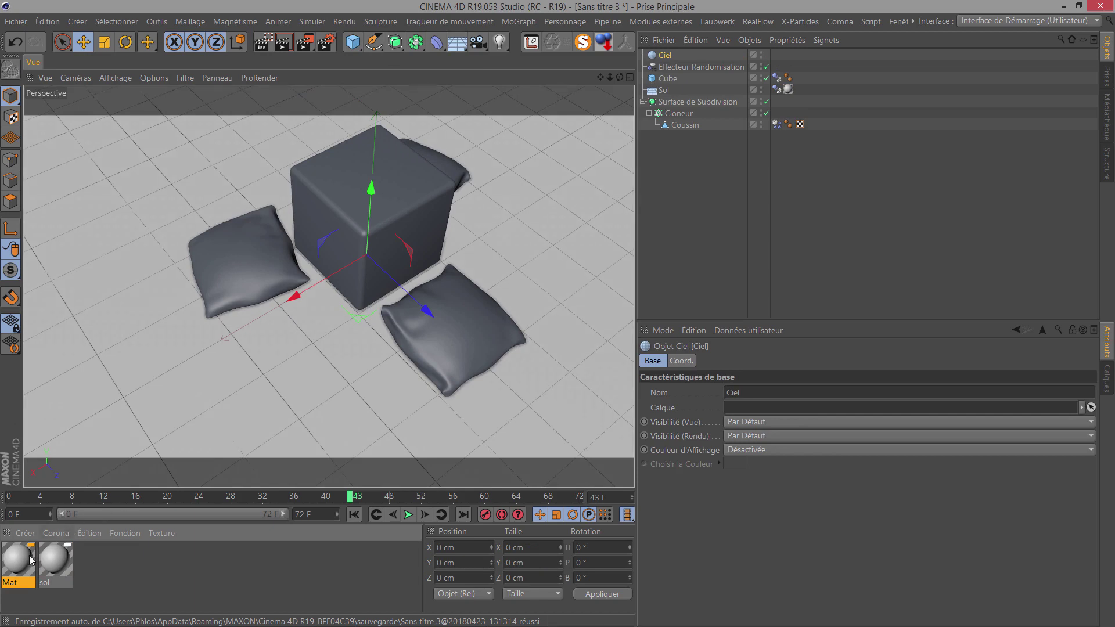
pyautogui.moveTo(30, 559); pyautogui.dragTo(671, 55)
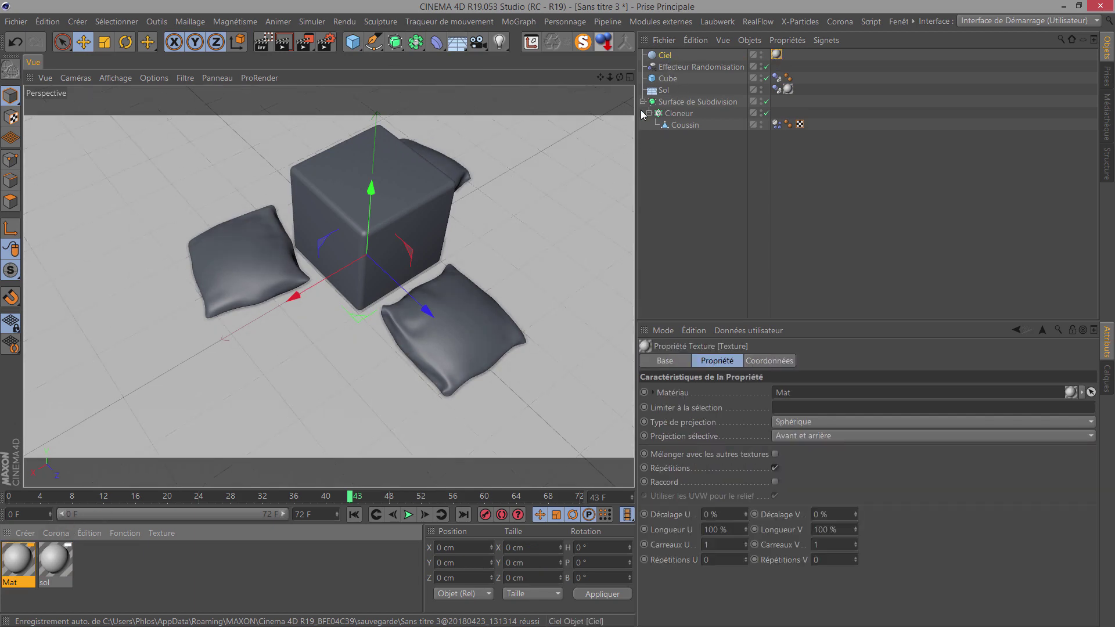
# Step: Search the Content Browser for 'hdr' and select the DH-318VC_con.HDR image
pyautogui.click(1107, 120)
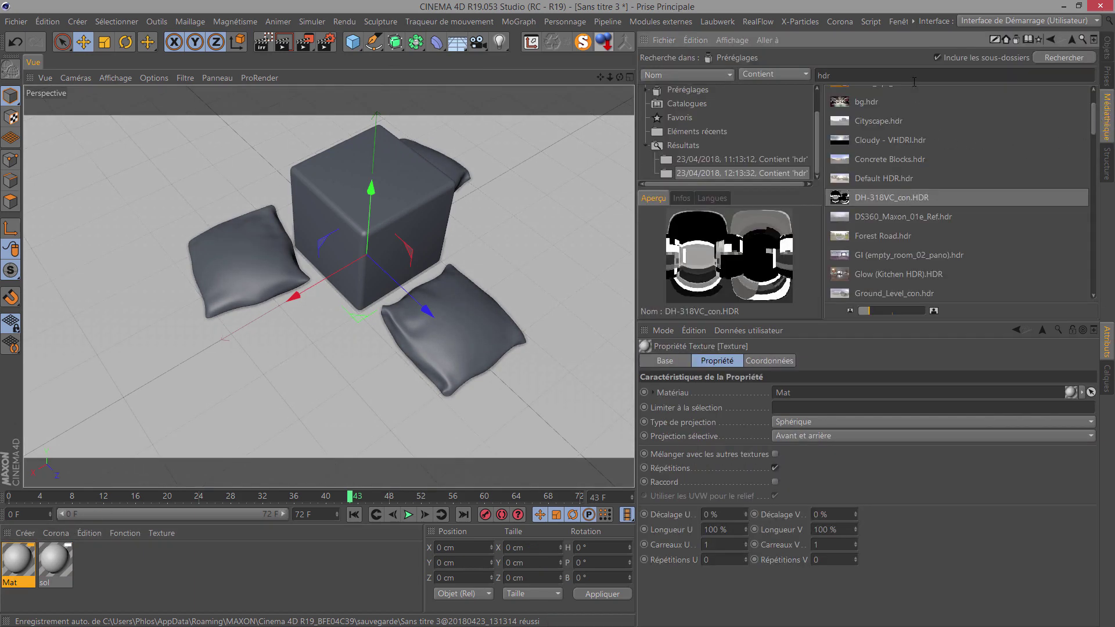
pyautogui.click(1082, 41)
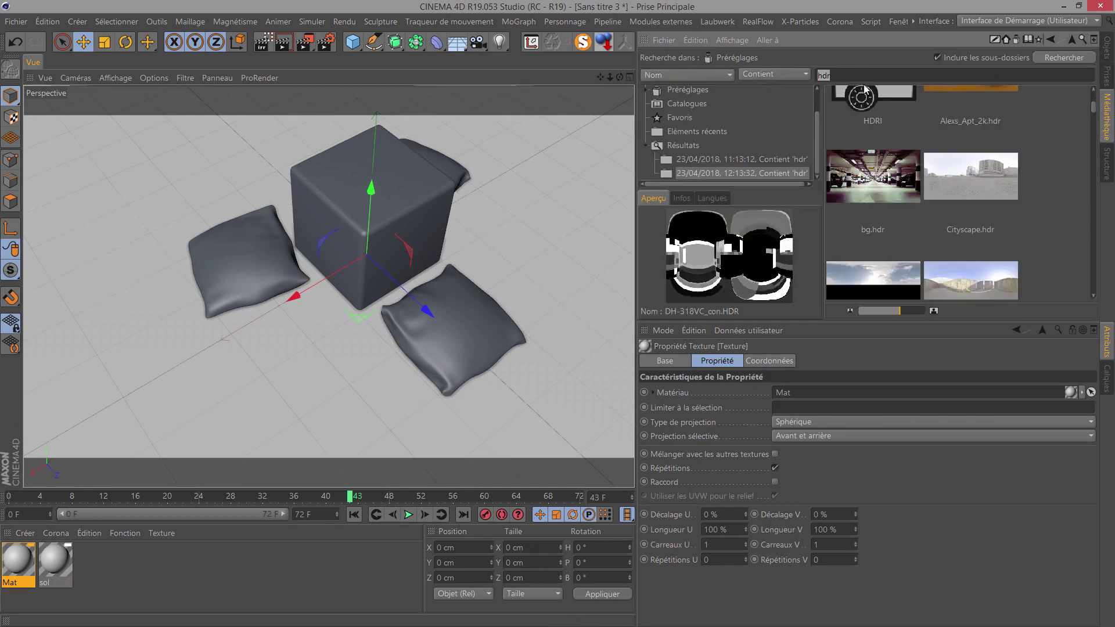
pyautogui.press('Return')
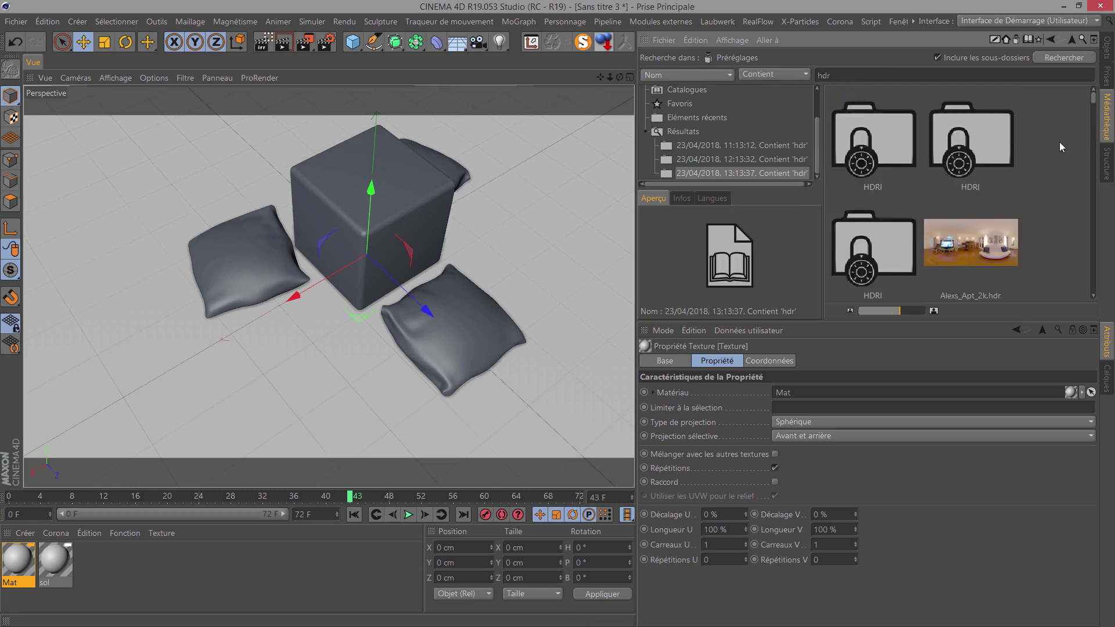
pyautogui.scroll(-2, 1057, 144)
pyautogui.scroll(-2, 1057, 144)
pyautogui.scroll(-1, 1057, 144)
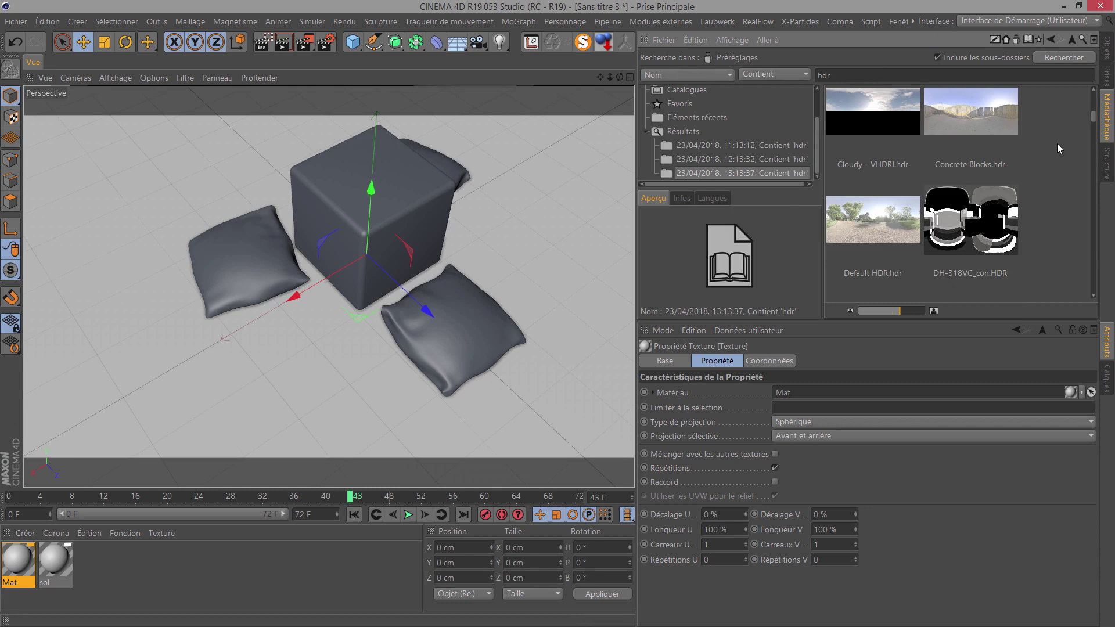
pyautogui.click(982, 199)
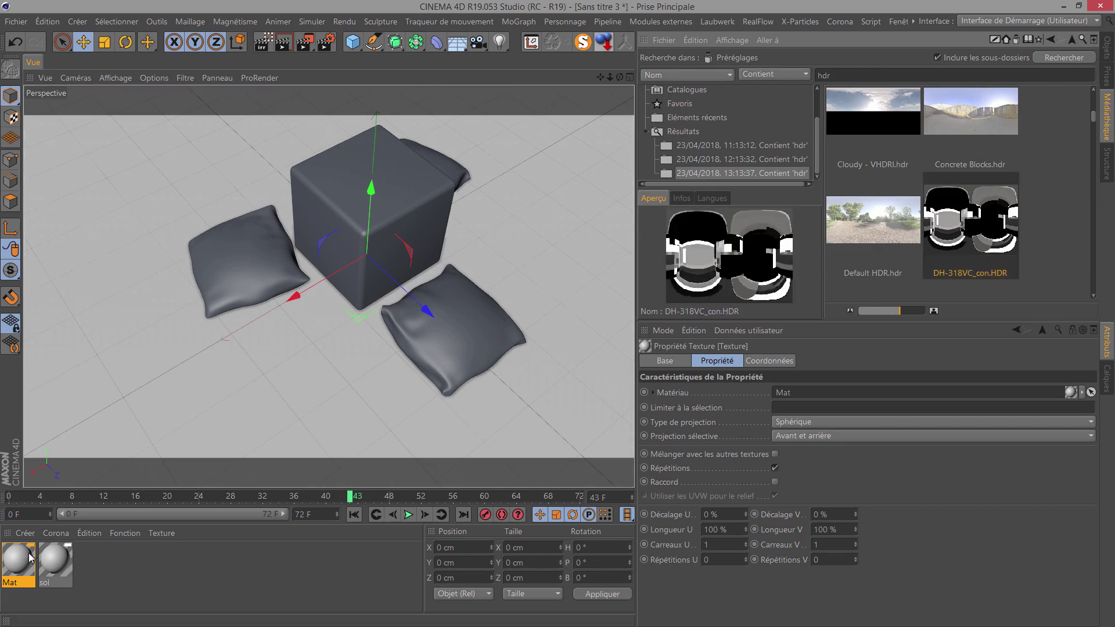
pyautogui.click(16, 568)
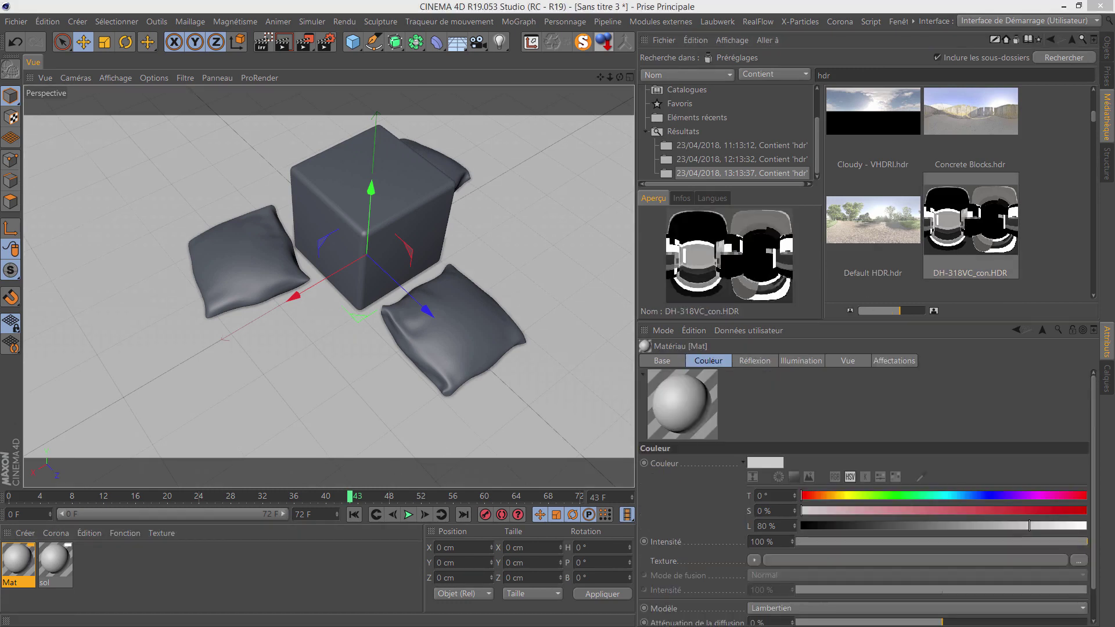
# Step: Load DH-318VC_con.HDR into Mat's Luminance channel, with Color and Reflectance turned off
pyautogui.doubleClick(18, 561)
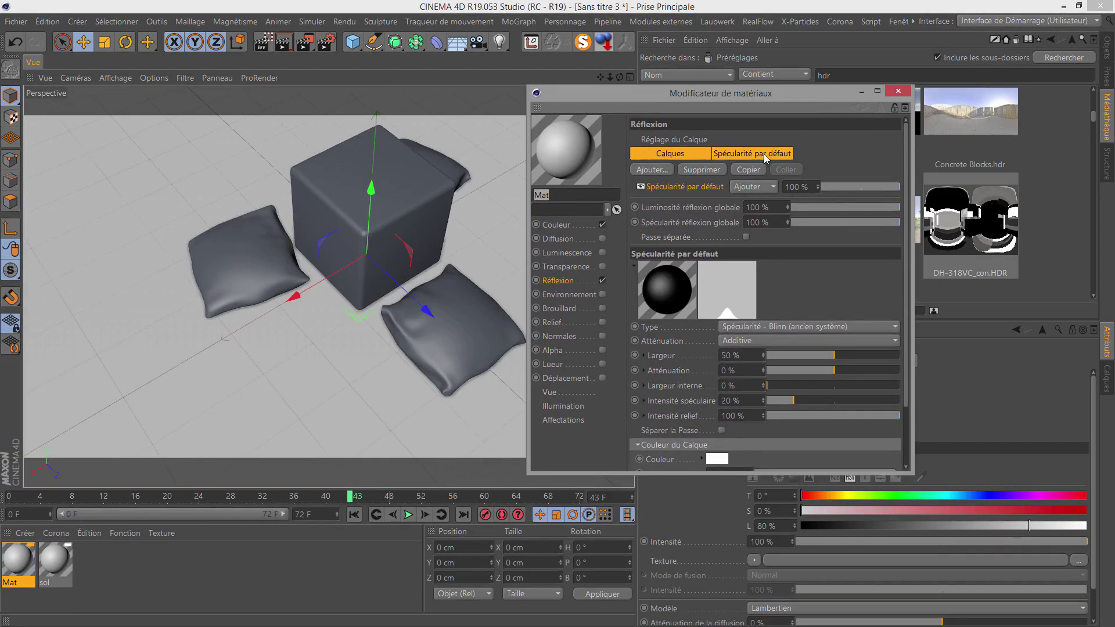
pyautogui.click(566, 253)
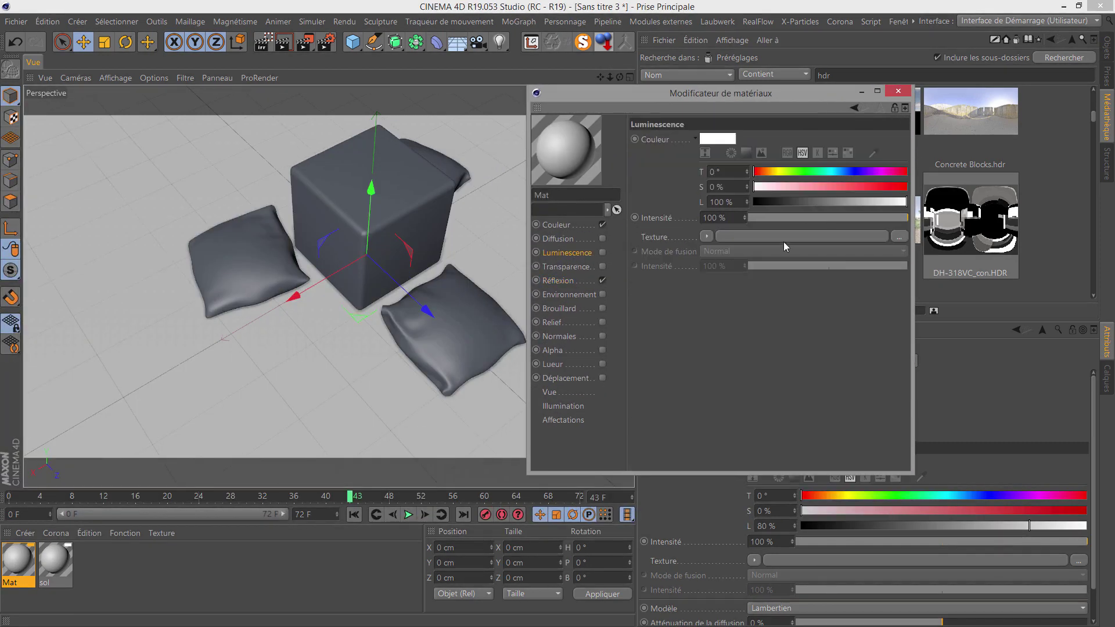
pyautogui.moveTo(967, 228); pyautogui.dragTo(744, 237)
pyautogui.click(602, 225)
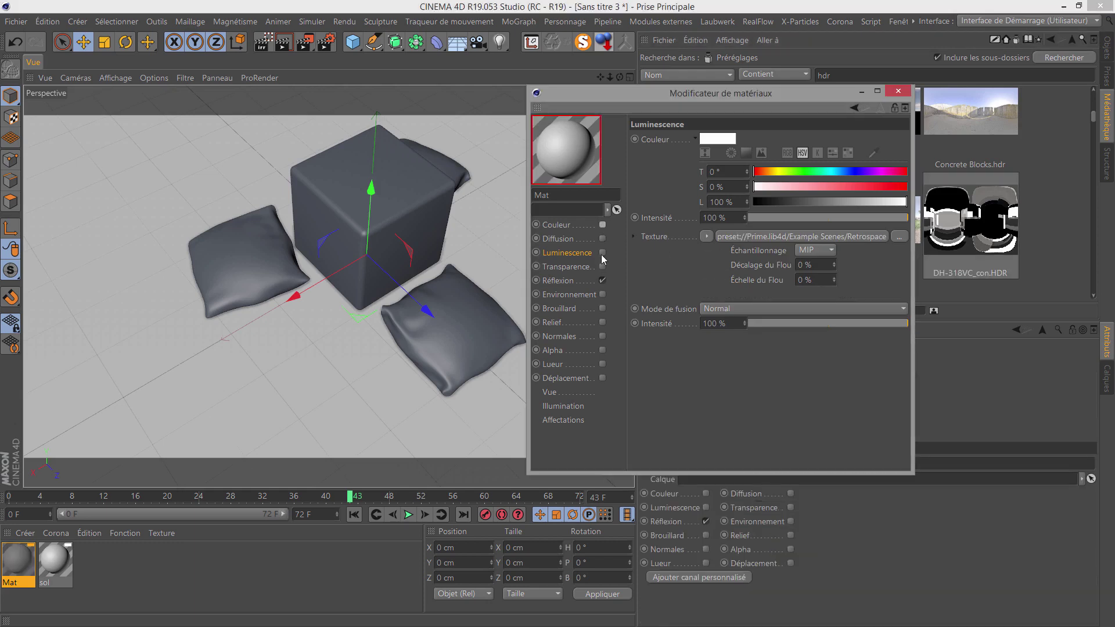
pyautogui.click(602, 280)
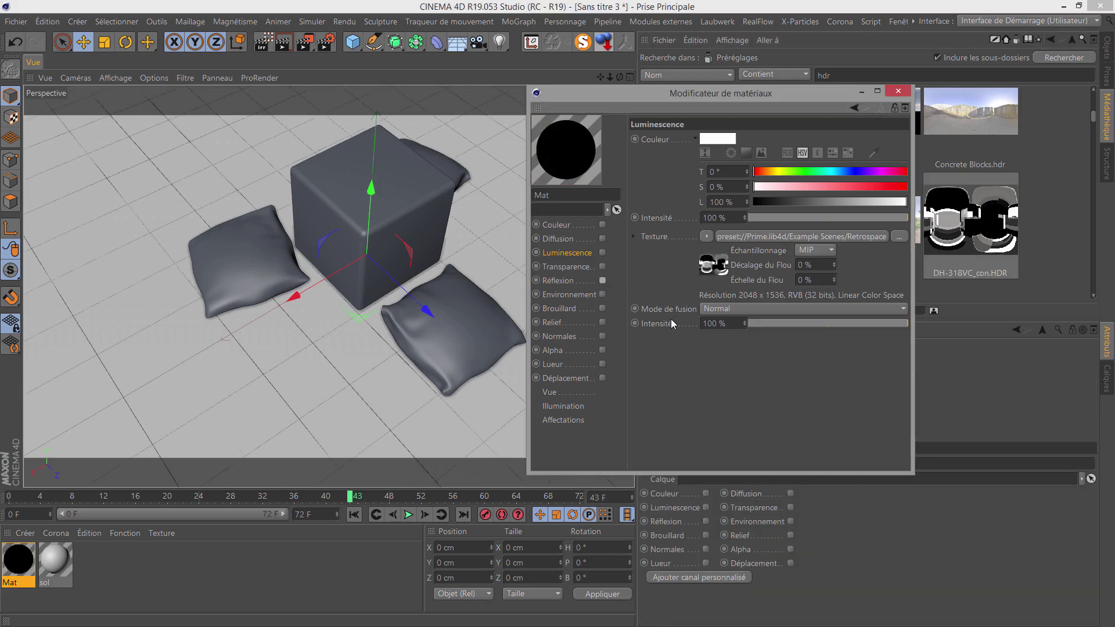
pyautogui.click(602, 253)
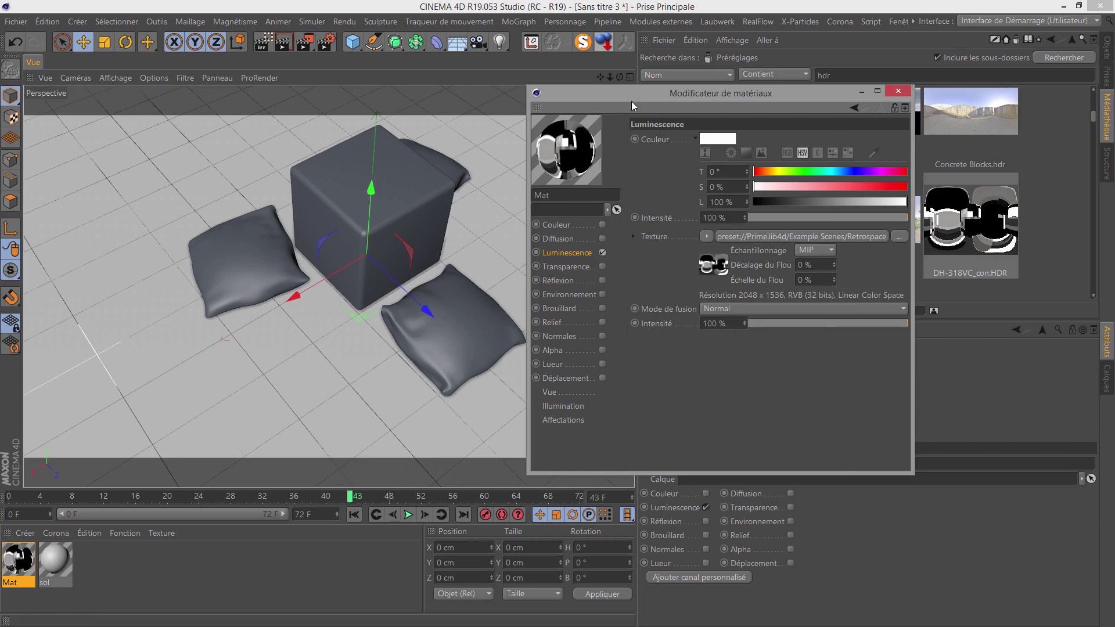
pyautogui.click(903, 95)
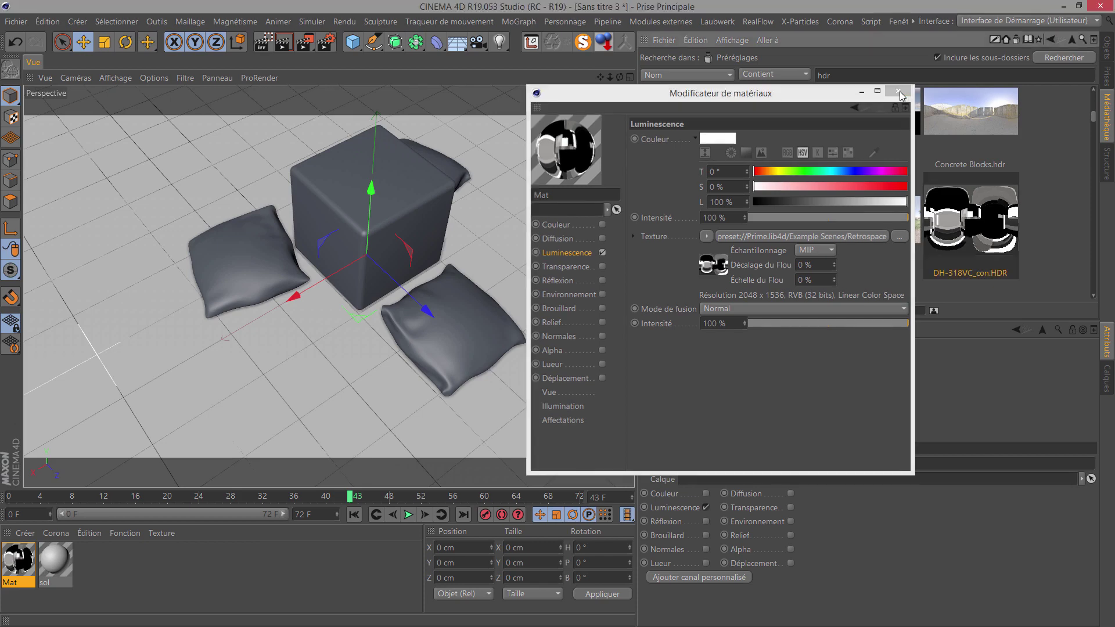
pyautogui.click(1107, 47)
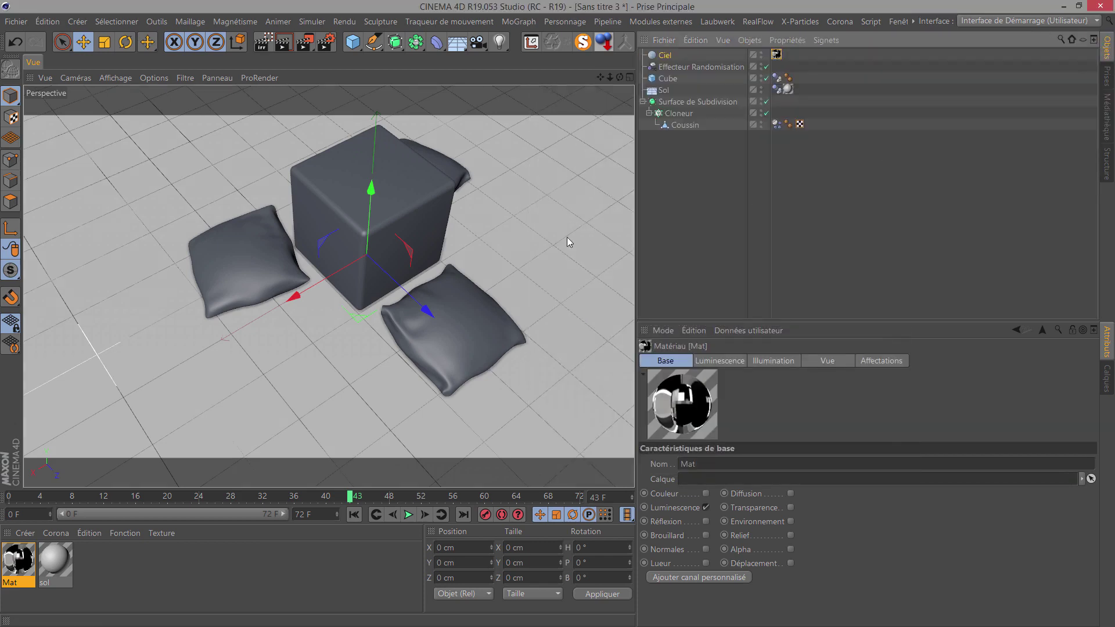
# Step: Create Mat.1, apply it to the cube, and darken its colour to 9% lightness
pyautogui.doubleClick(100, 568)
pyautogui.moveTo(8, 571); pyautogui.dragTo(664, 79)
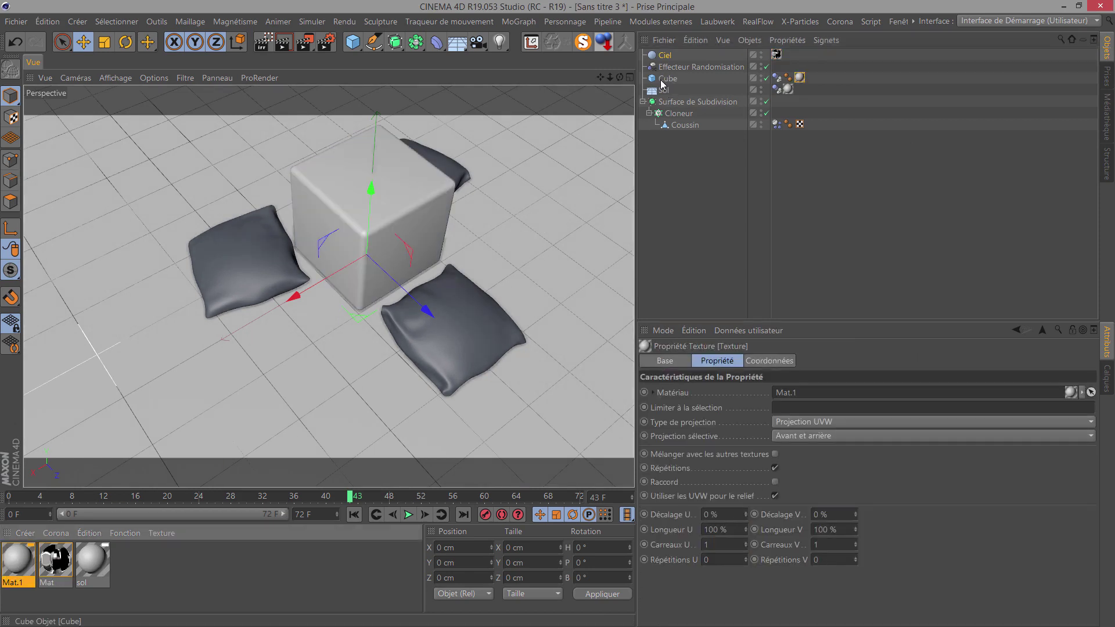
pyautogui.click(23, 572)
pyautogui.doubleClick(19, 561)
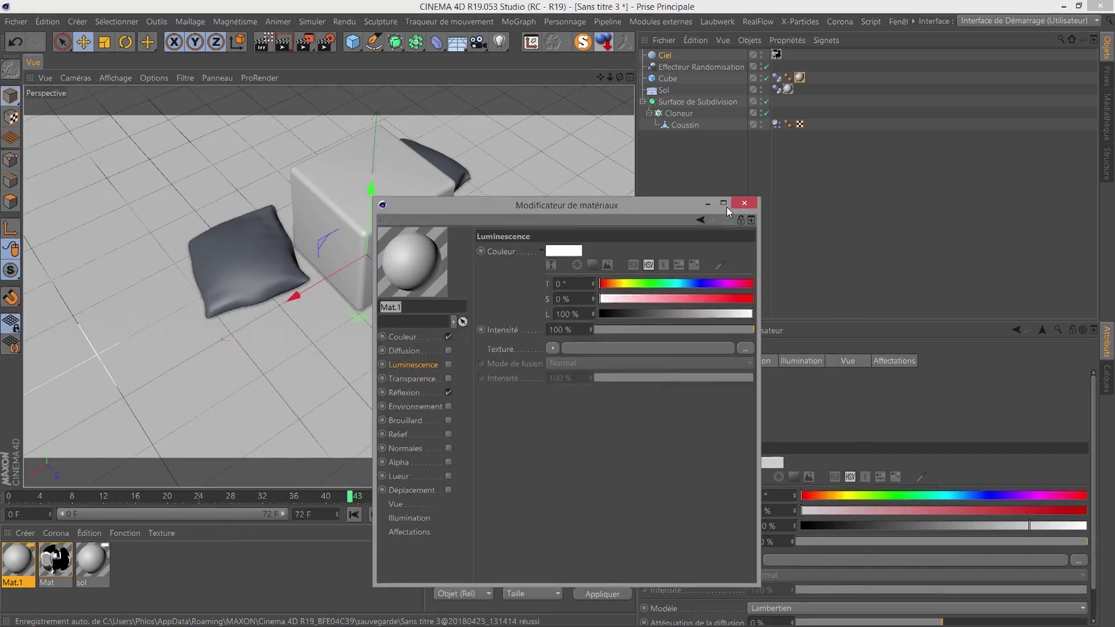
pyautogui.click(583, 257)
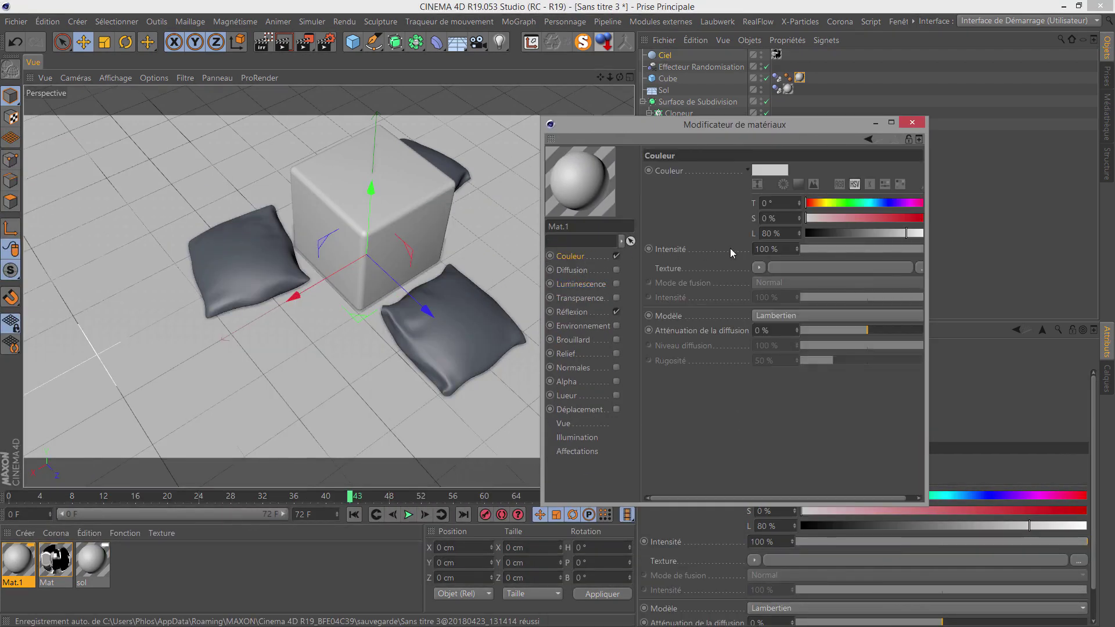
pyautogui.click(817, 232)
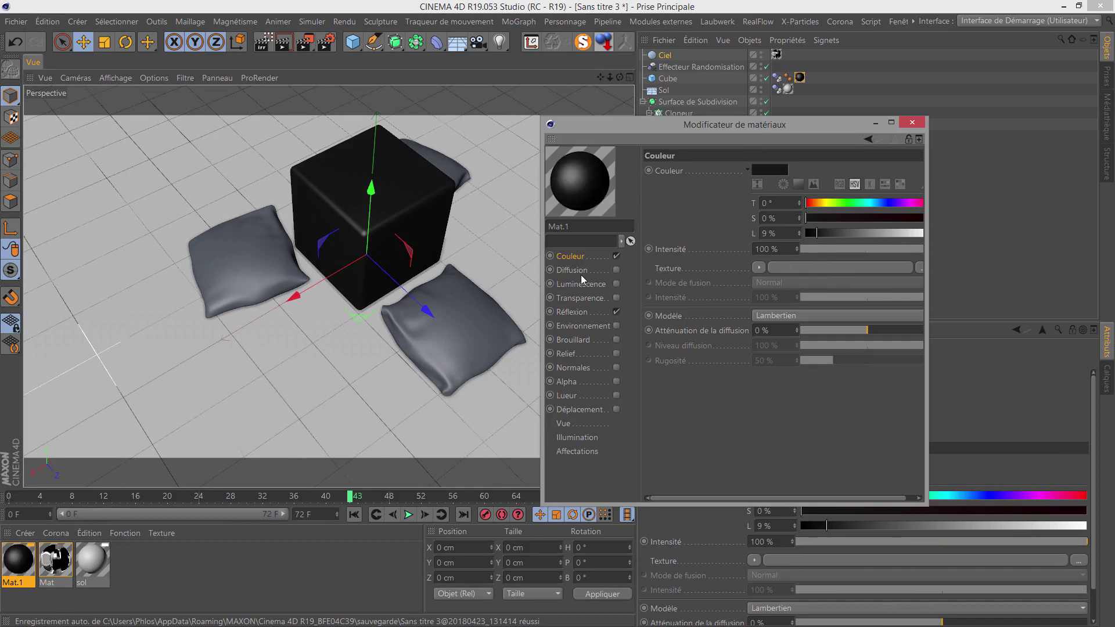
# Step: Add a Beckmann reflection layer with specular and bump intensity at 0%
pyautogui.click(572, 312)
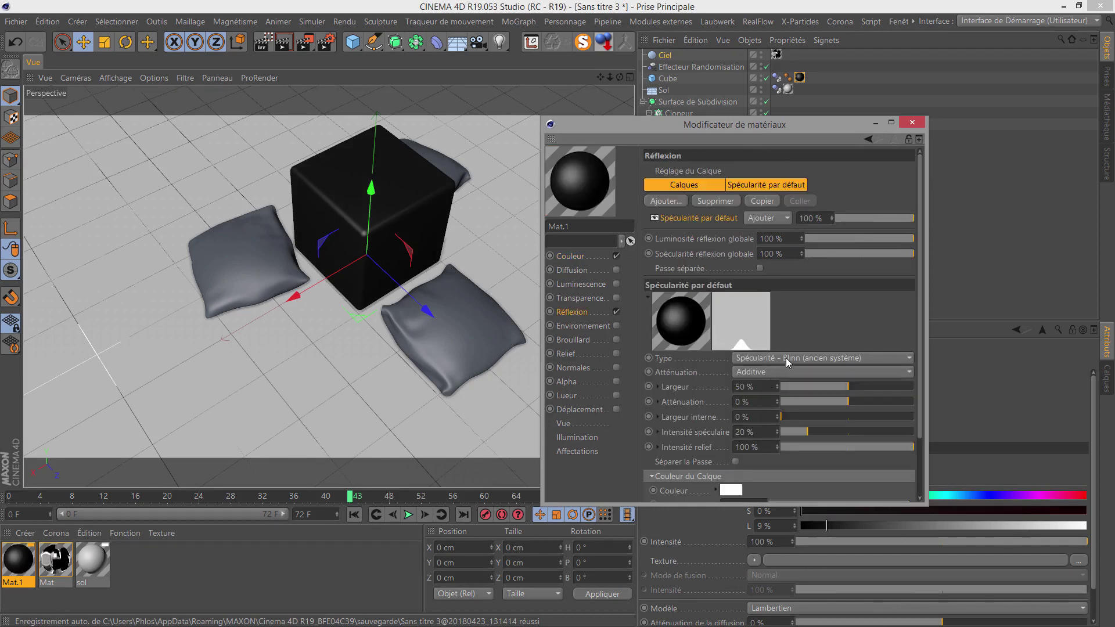
pyautogui.click(672, 202)
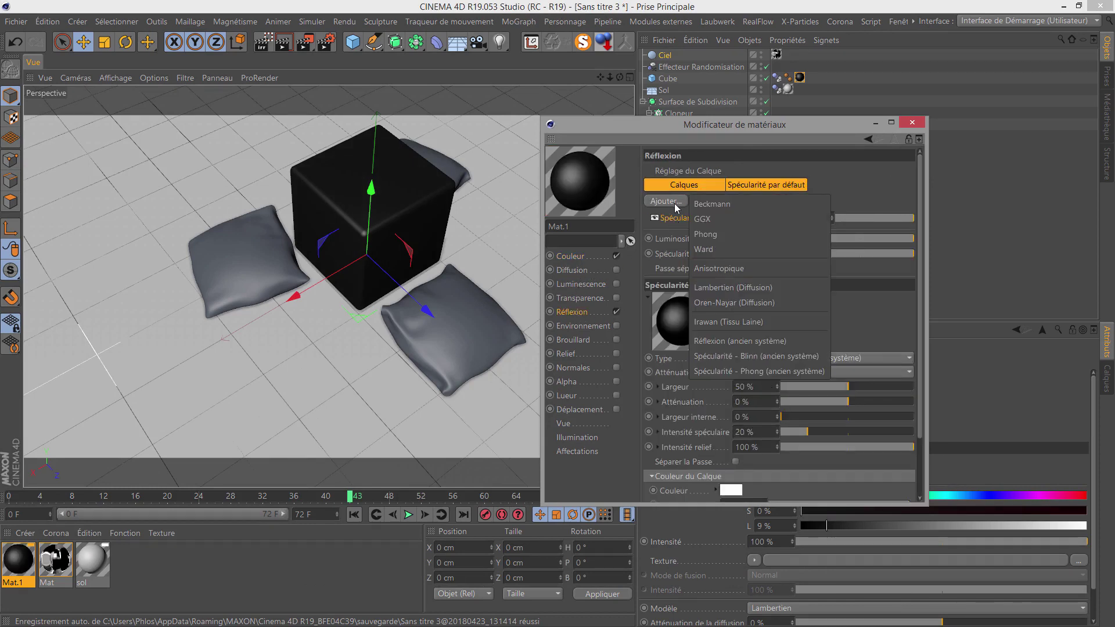
pyautogui.click(715, 205)
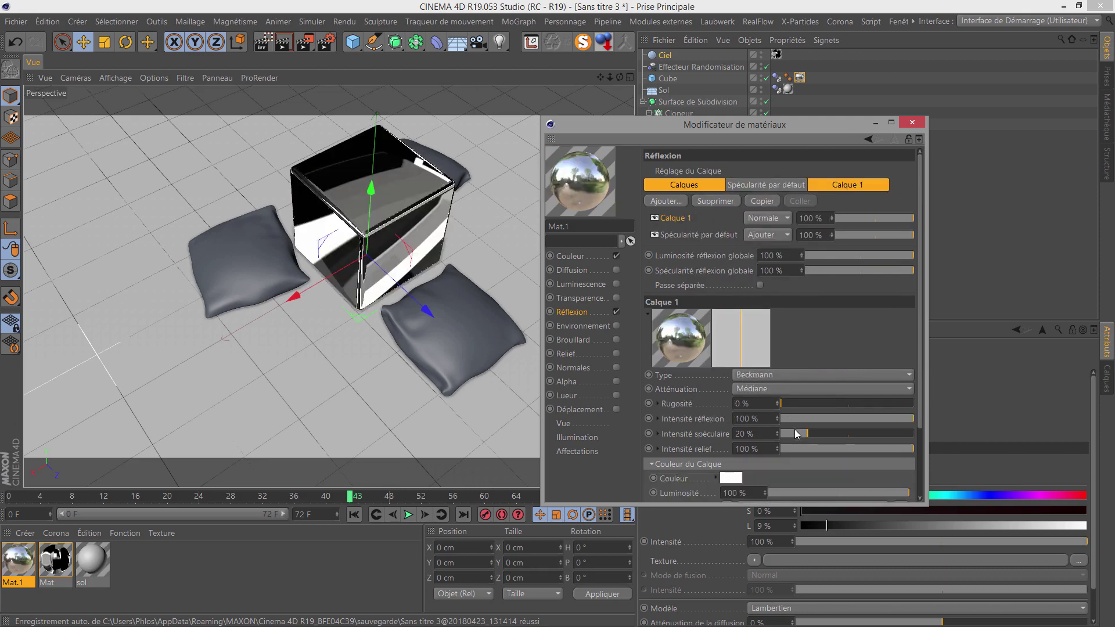
pyautogui.moveTo(796, 434); pyautogui.dragTo(707, 435)
pyautogui.moveTo(793, 451); pyautogui.dragTo(690, 451)
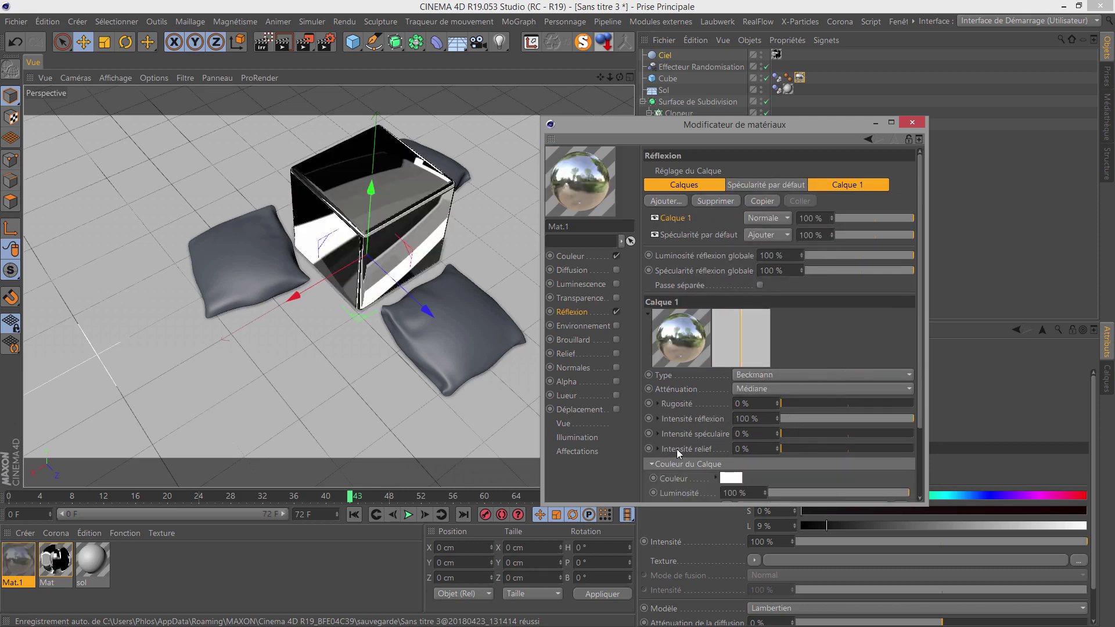
# Step: Set the layer's Fresnel to Dielectric with the Huile (Végétale) preset, IOR 1.47
pyautogui.scroll(-3, 685, 447)
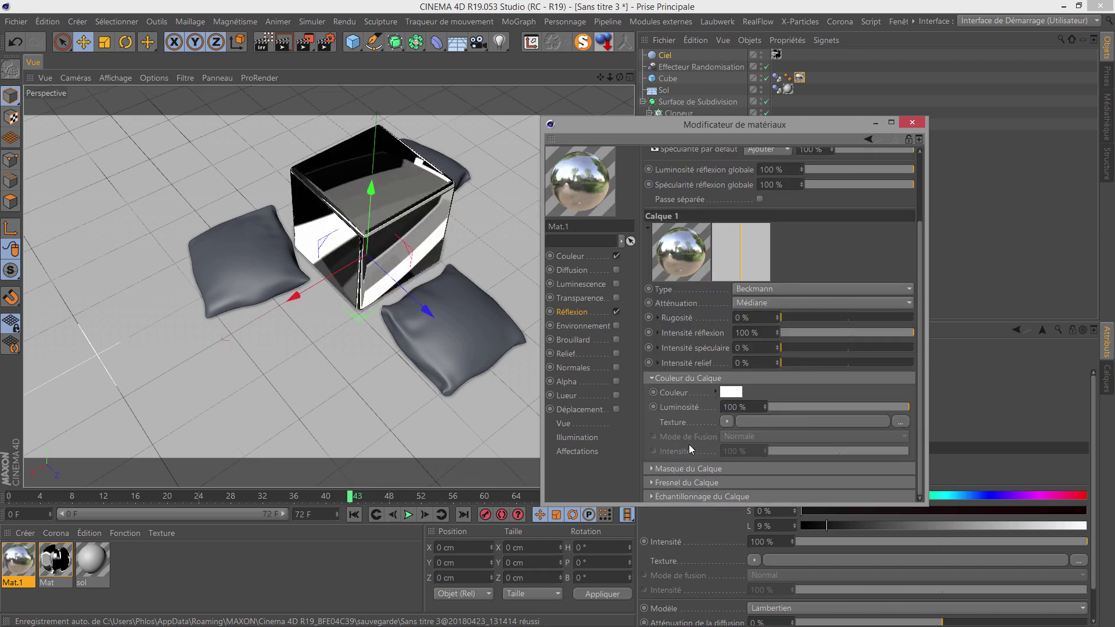
pyautogui.click(675, 482)
pyautogui.scroll(-3, 675, 482)
pyautogui.click(717, 408)
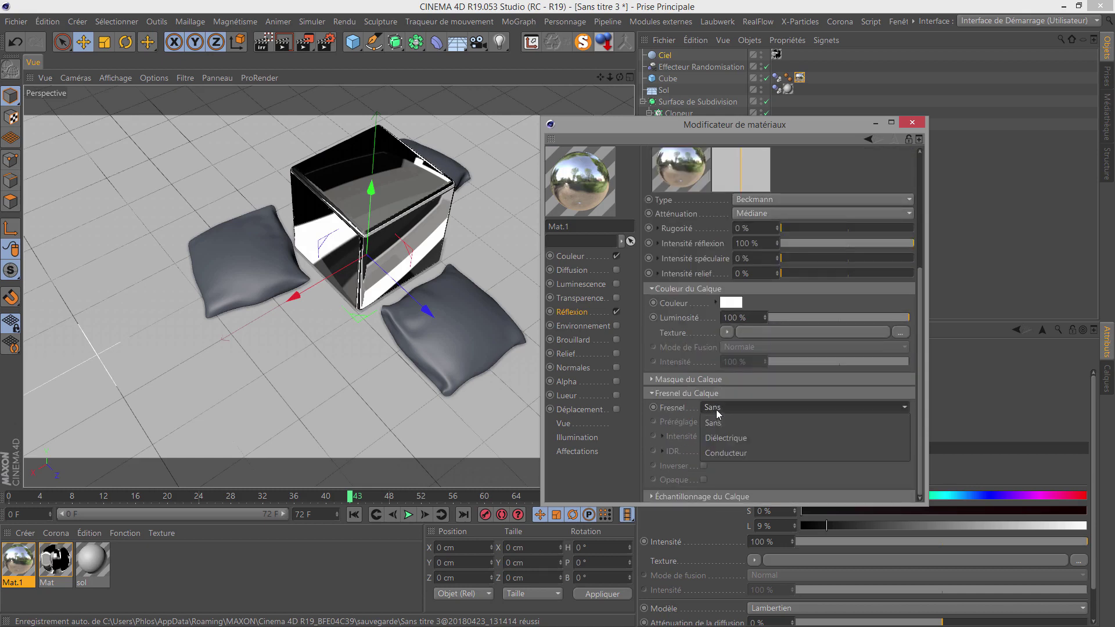
pyautogui.click(724, 440)
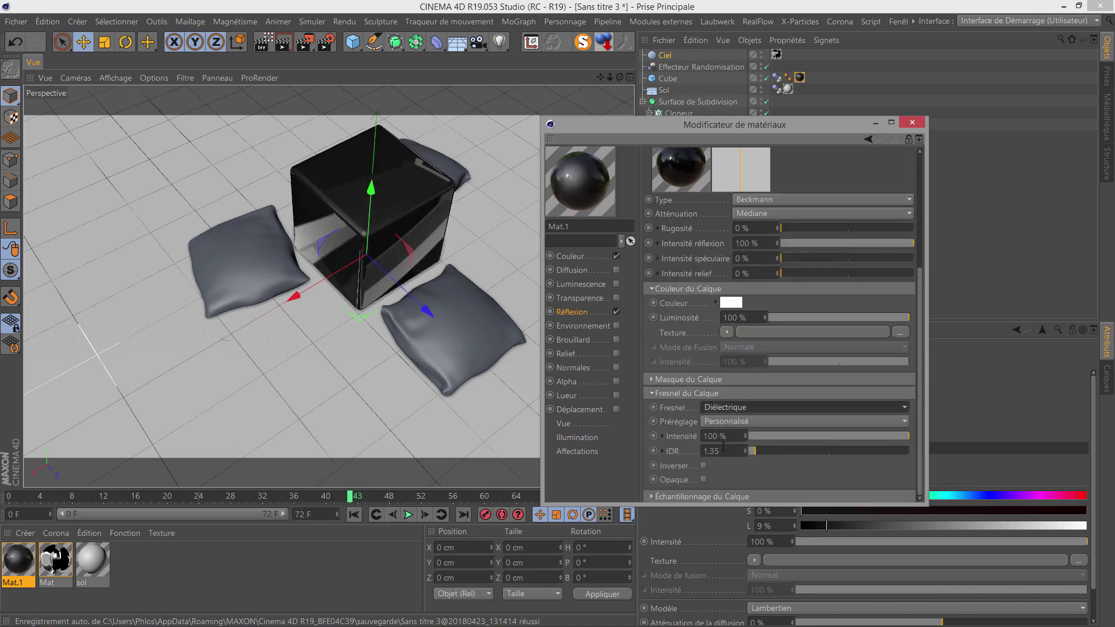
pyautogui.click(729, 422)
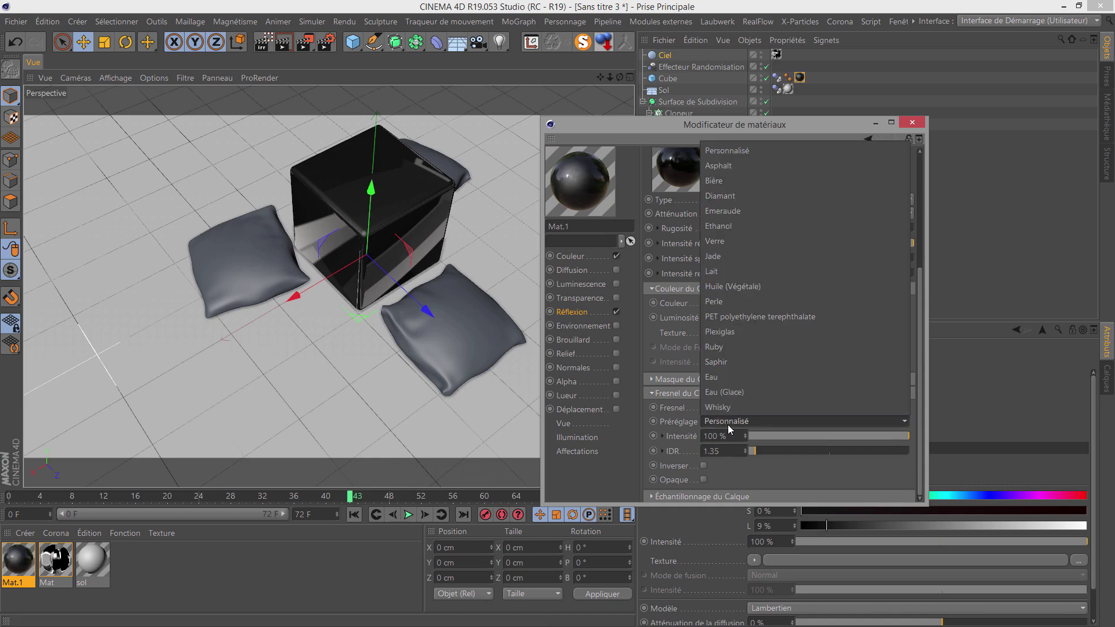
pyautogui.click(741, 287)
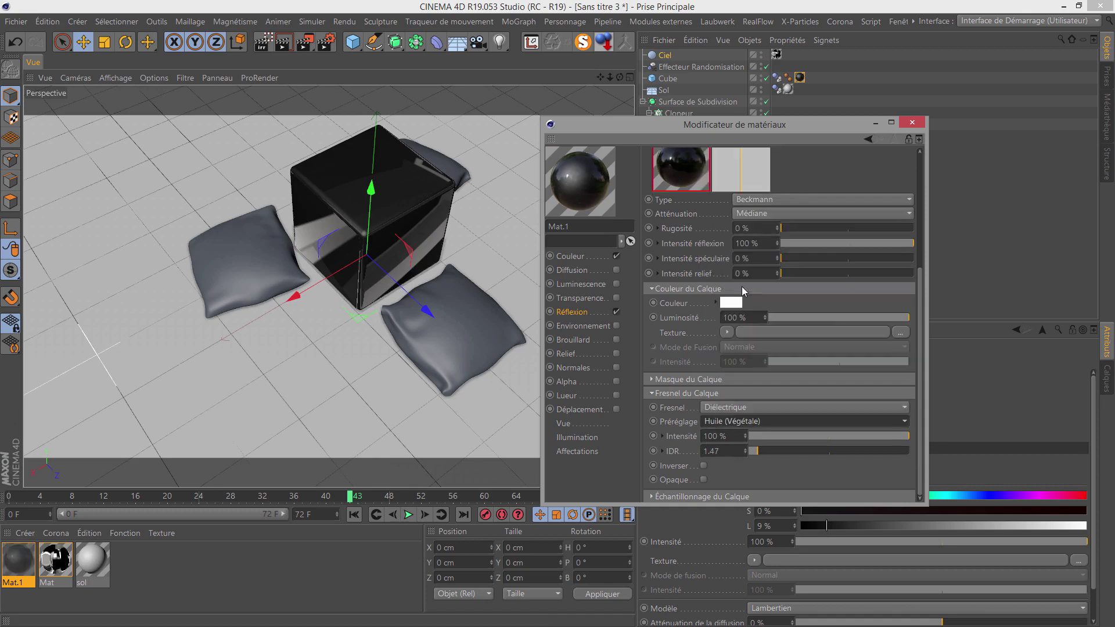
pyautogui.doubleClick(723, 452)
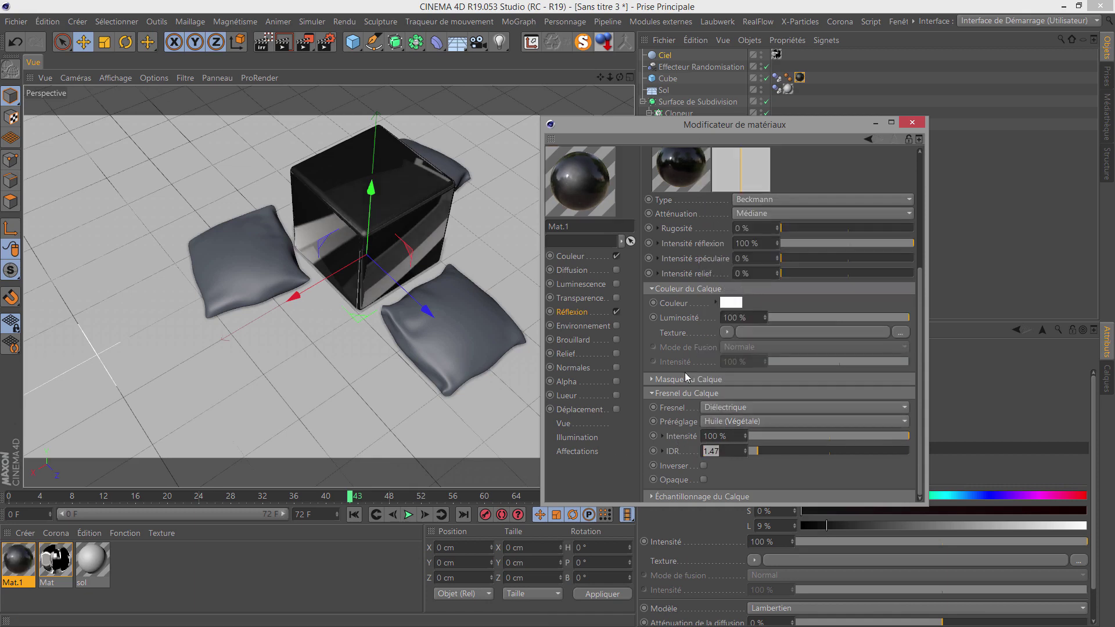
pyautogui.click(912, 123)
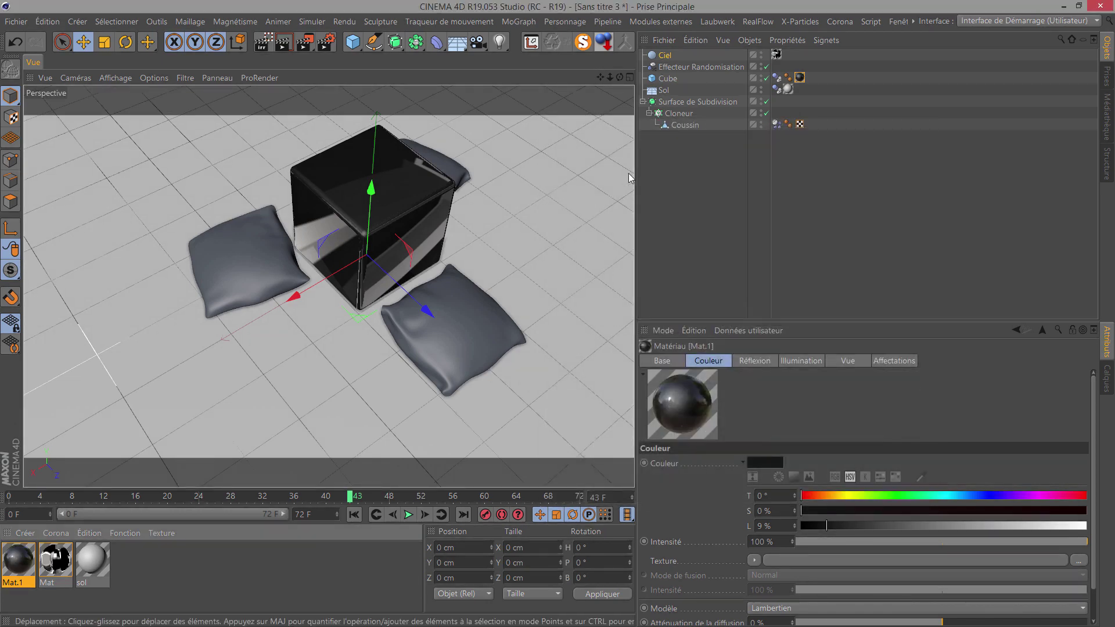
# Step: Render a quick viewport preview of the glossy black cube and cushions
pyautogui.moveTo(619, 78)
pyautogui.mouseDown()
pyautogui.moveTo(559, 313)
pyautogui.moveTo(368, 114)
pyautogui.mouseUp()
pyautogui.click(283, 42)
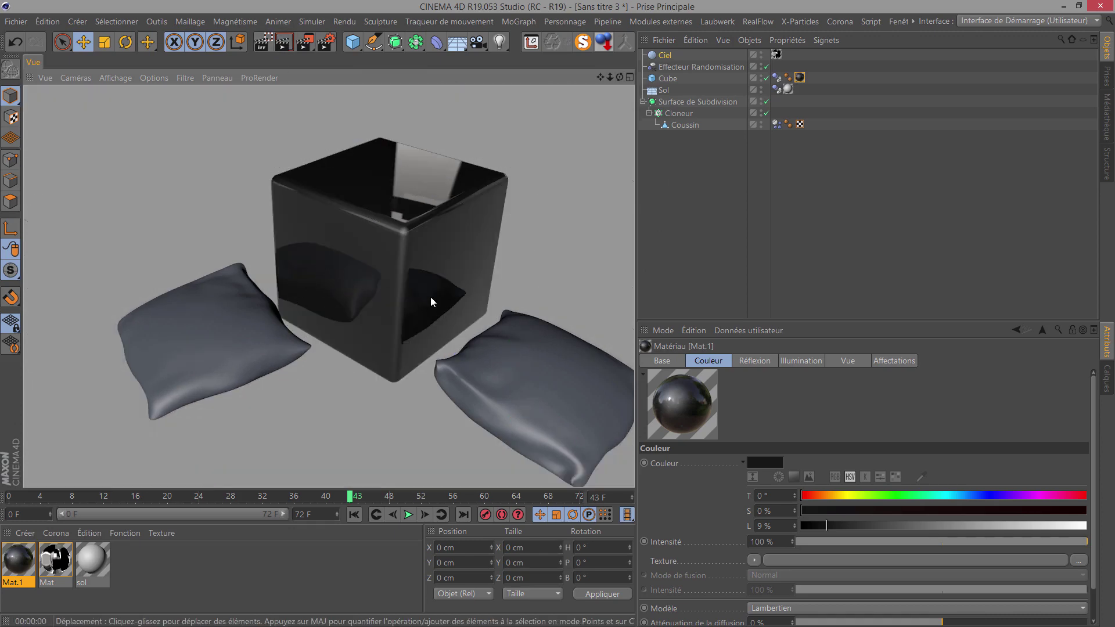
pyautogui.click(468, 310)
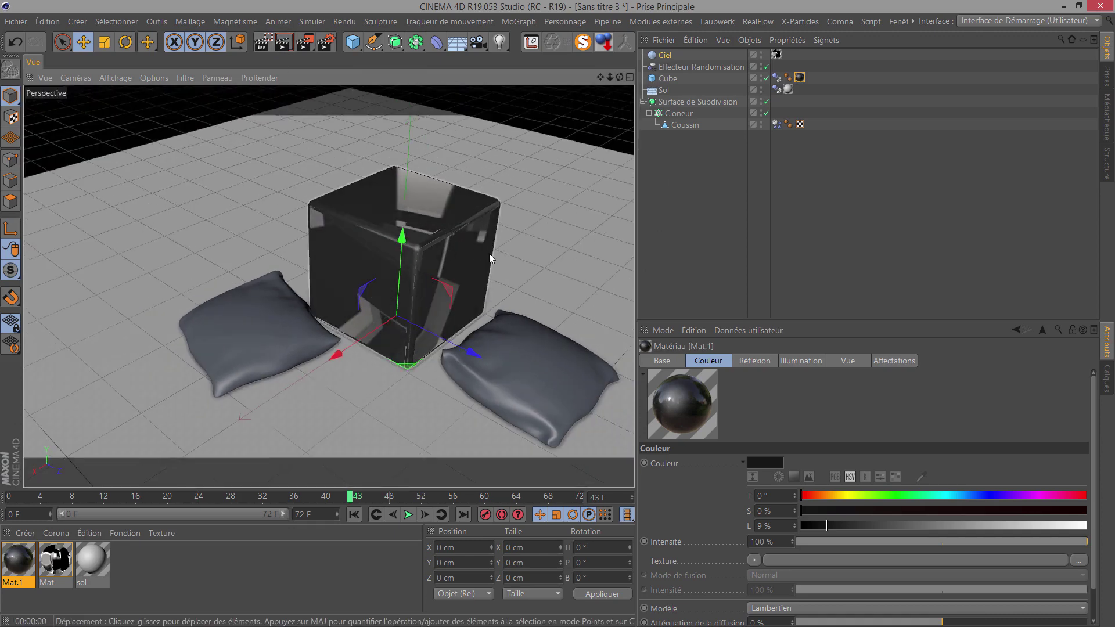
# Step: Zoom and pan the view out, then create a new blank material, Mat.2
pyautogui.scroll(-3, 489, 254)
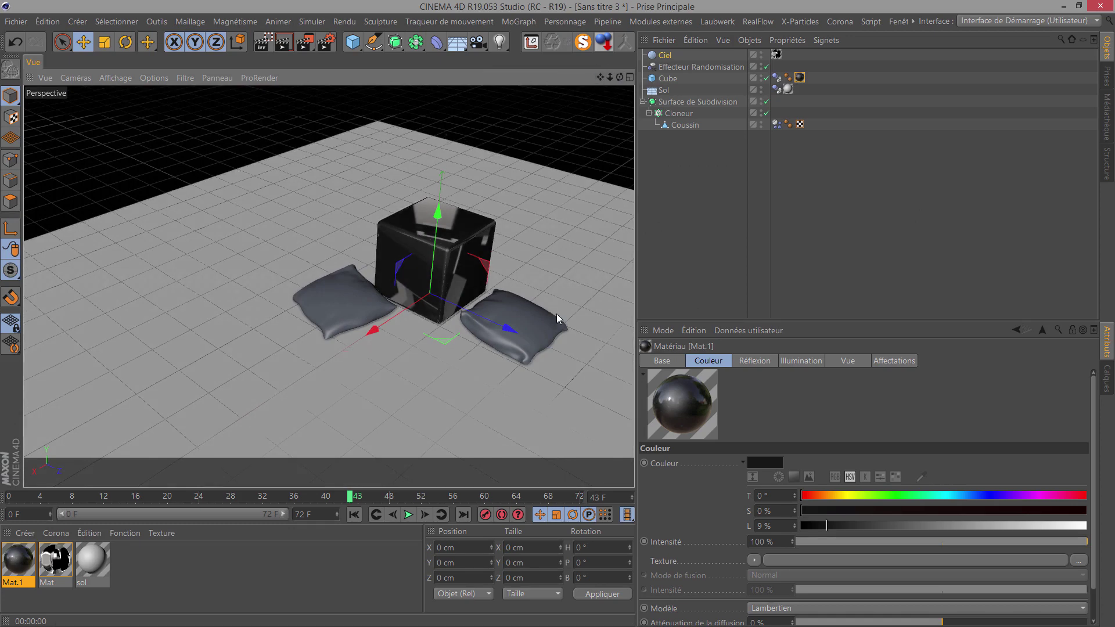
pyautogui.keyDown('alt'); pyautogui.moveTo(560, 311); pyautogui.dragTo(416, 273, button='middle'); pyautogui.keyUp('alt')
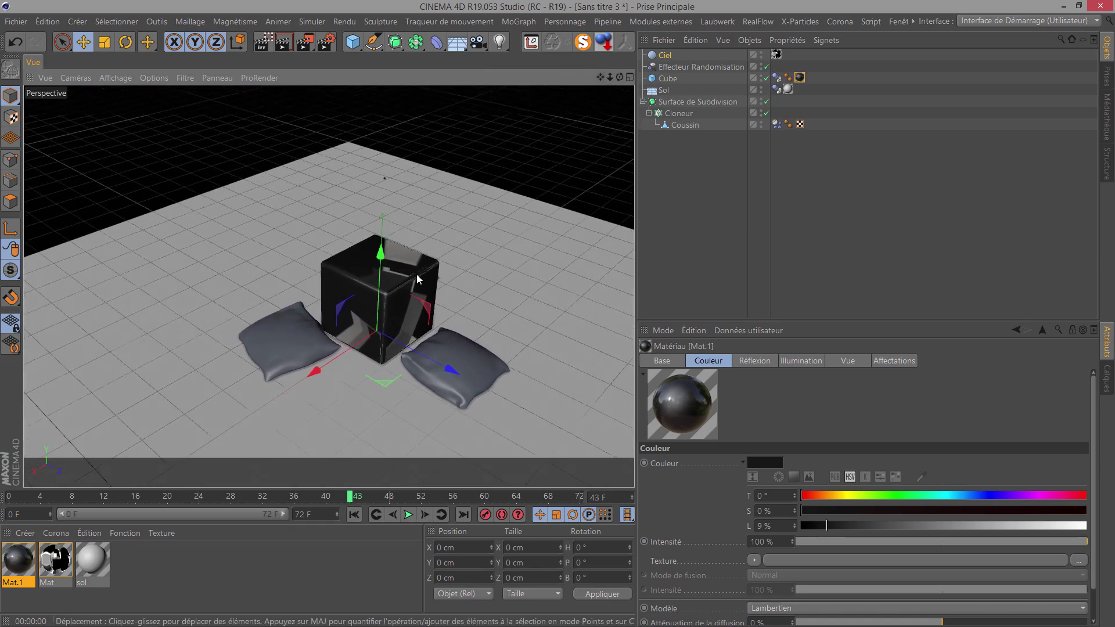
pyautogui.click(155, 570)
pyautogui.doubleClick(150, 574)
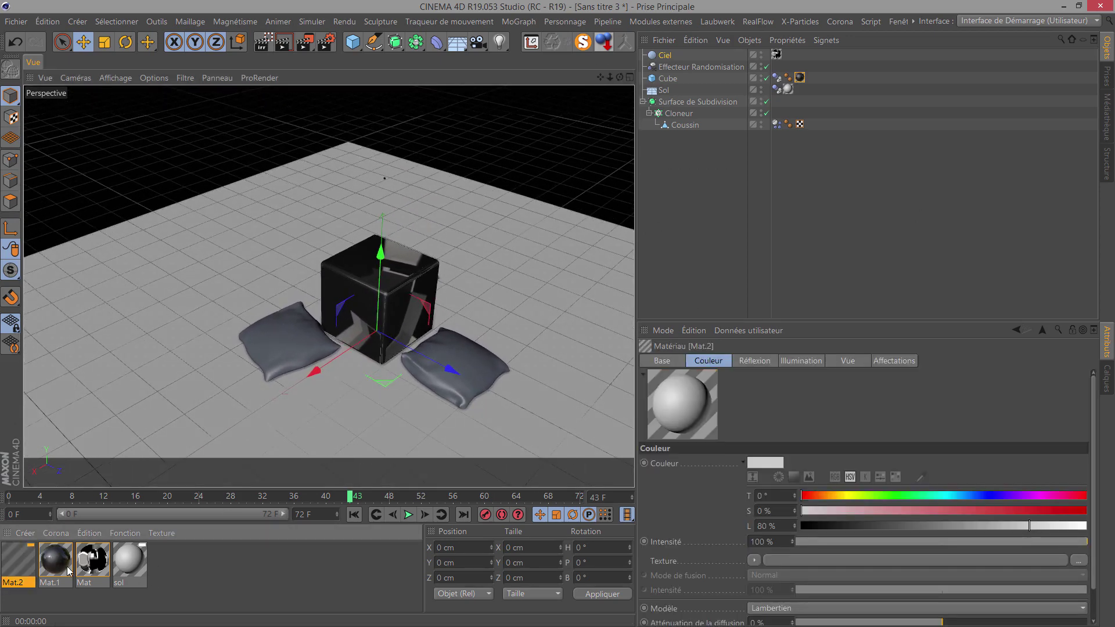
# Step: Copy the Coussin object to add a third cushion, then rewind to frame 0
pyautogui.click(688, 126)
pyautogui.keyDown('ctrl'); pyautogui.moveTo(688, 125); pyautogui.dragTo(683, 141); pyautogui.keyUp('ctrl')
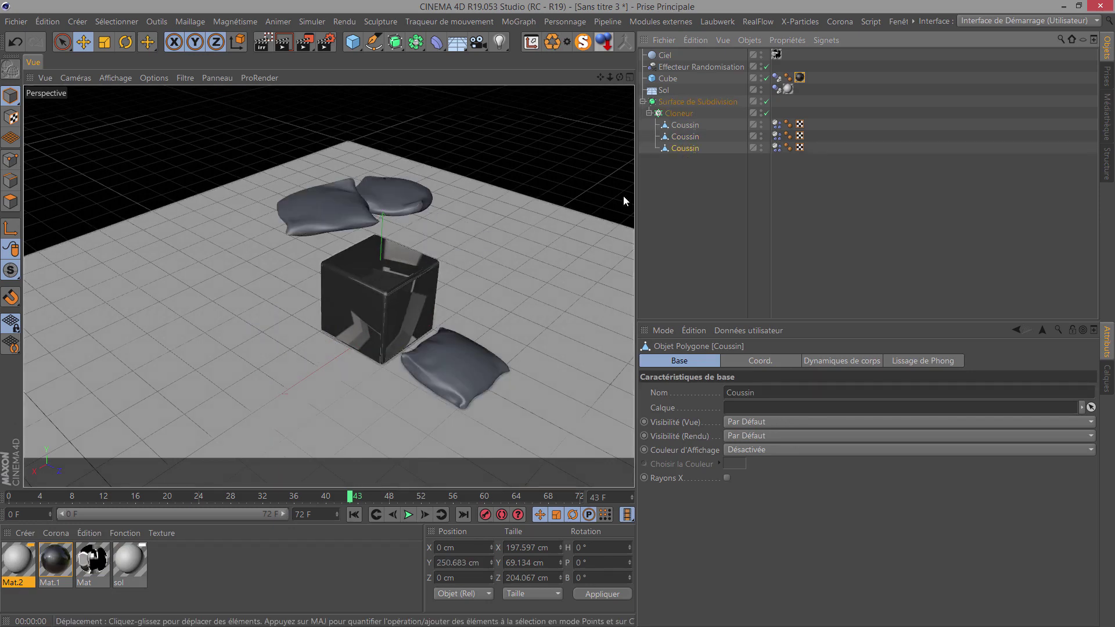
pyautogui.click(353, 515)
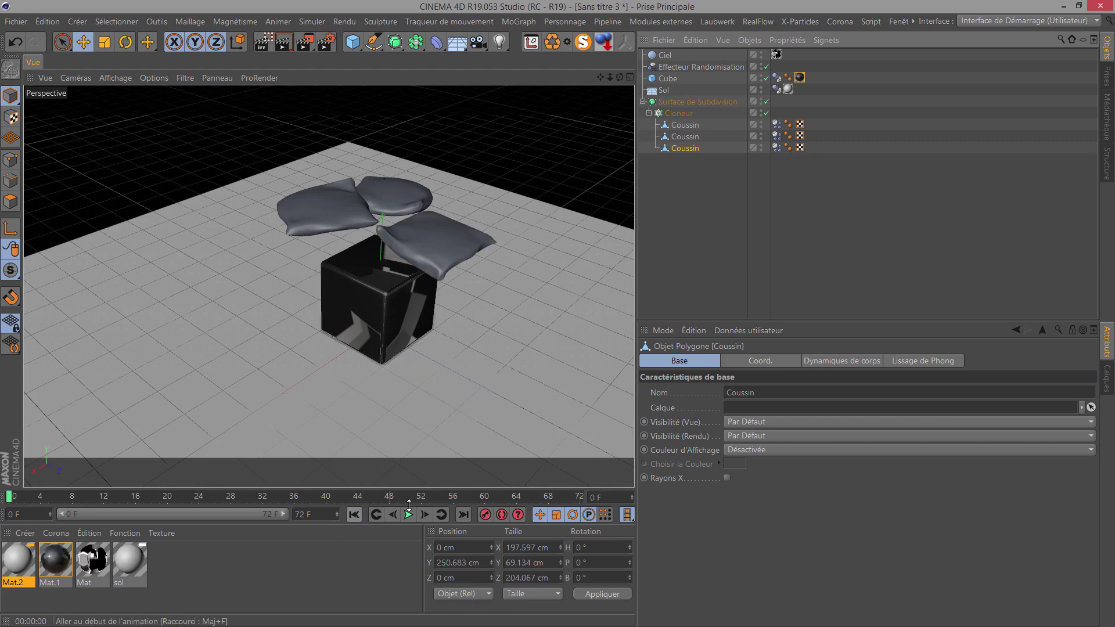
pyautogui.scroll(2, 424, 273)
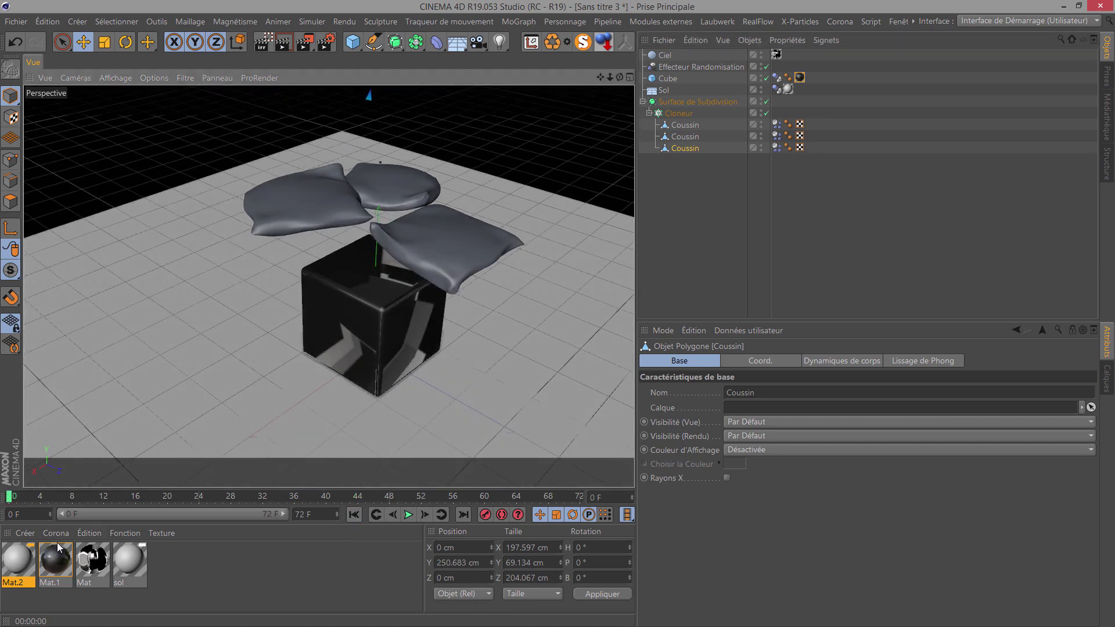
# Step: Open Mat.2 in the Material Editor, moved aside, showing its Réflexion channel
pyautogui.click(12, 566)
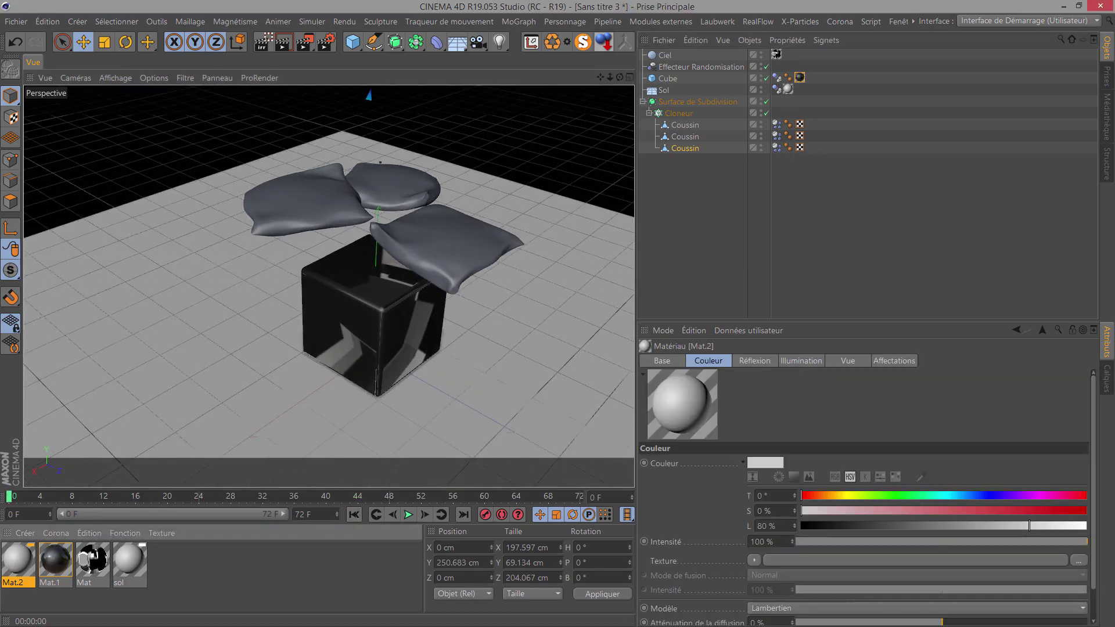
pyautogui.doubleClick(17, 559)
pyautogui.moveTo(342, 179); pyautogui.dragTo(854, 181)
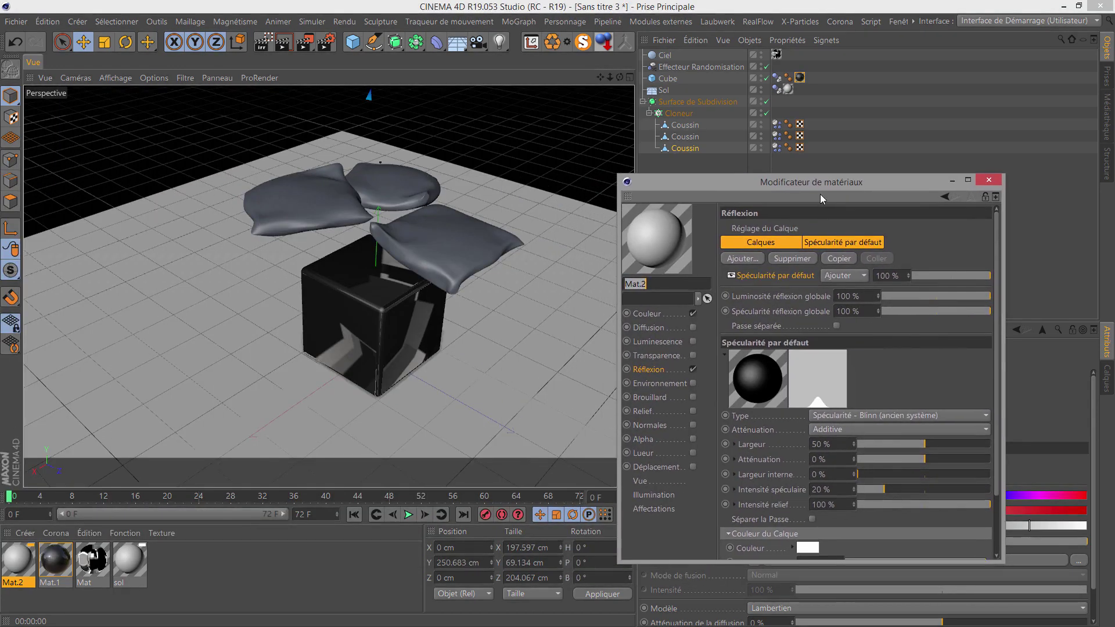
pyautogui.click(648, 370)
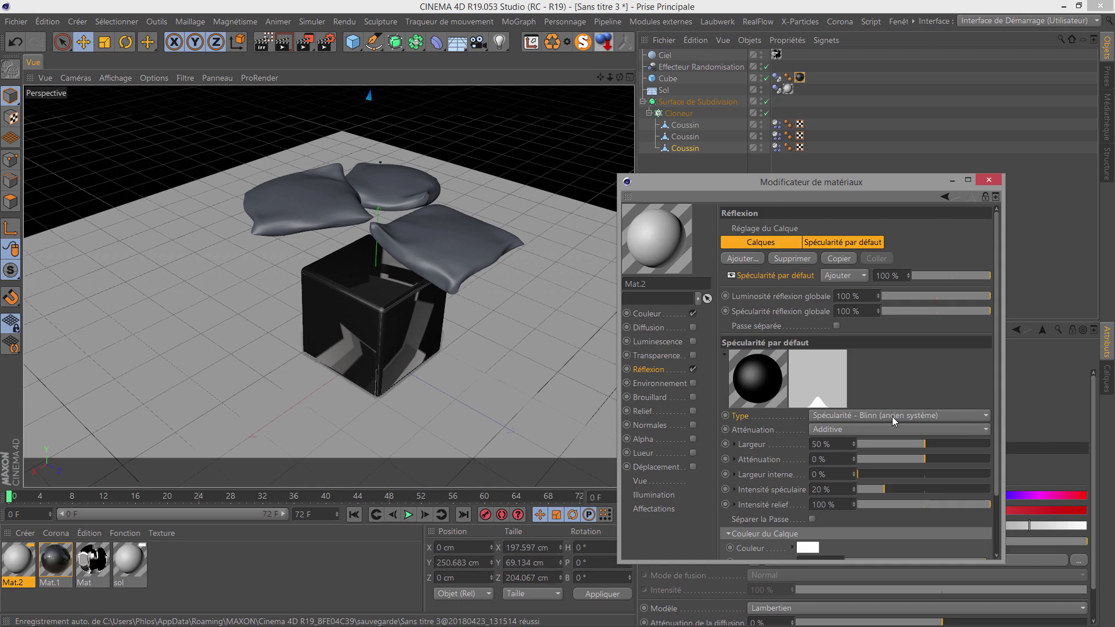
# Step: Set Mat.2's reflection layer type to Irawan (Tissu Laine) and open its Couleur channel
pyautogui.click(928, 416)
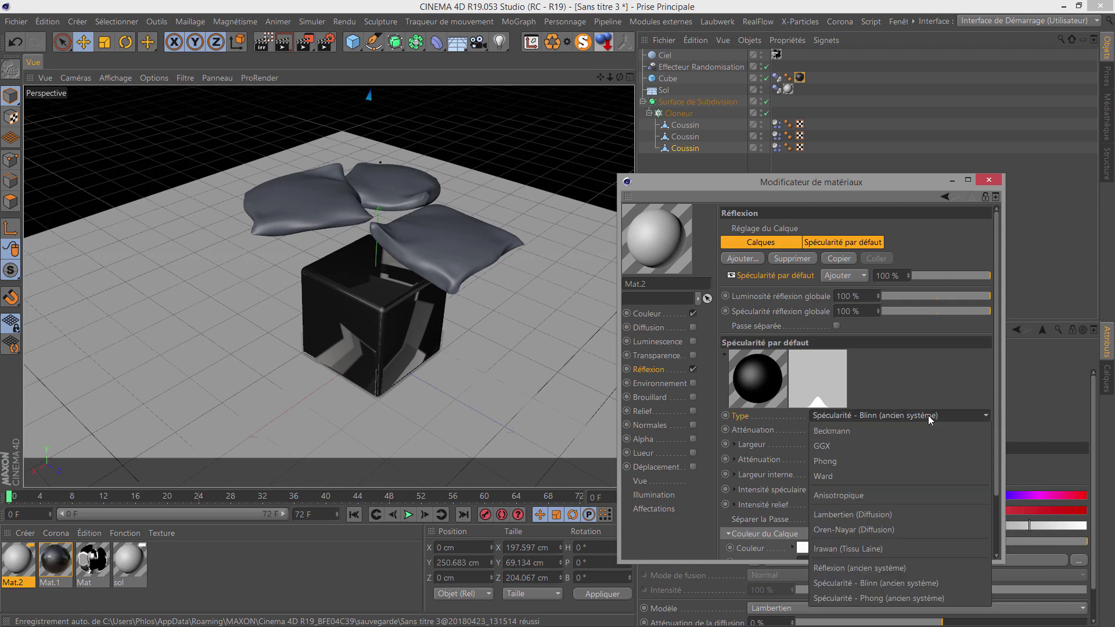
pyautogui.click(869, 552)
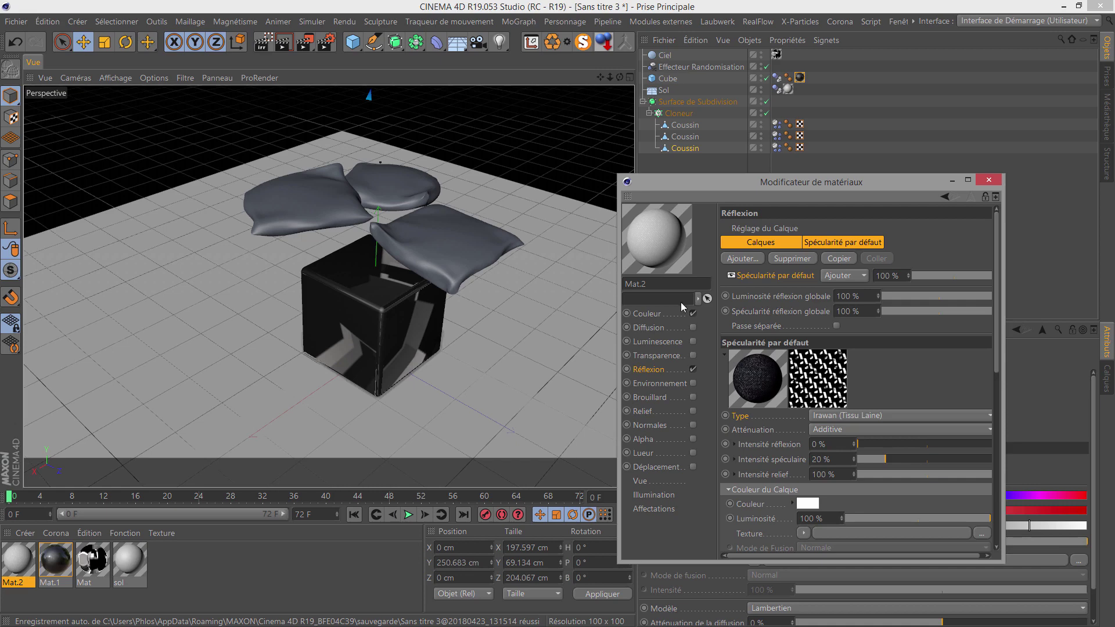
pyautogui.click(645, 313)
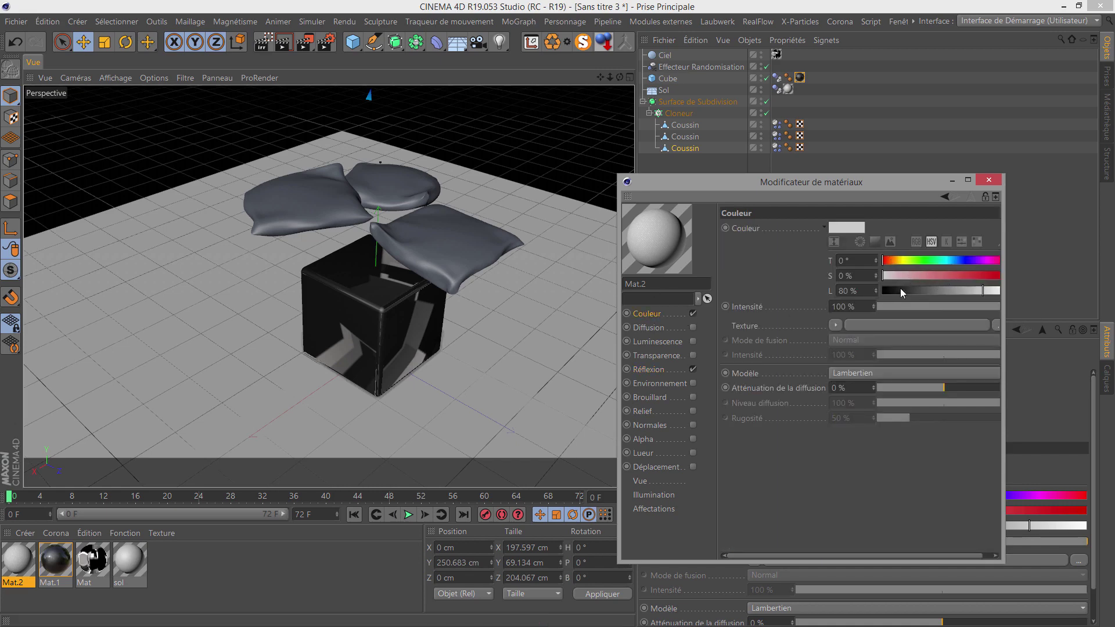
# Step: Lower Mat.2's colour lightness from 80% to 43%, then go back to the Calque Tissu settings
pyautogui.moveTo(915, 294); pyautogui.dragTo(937, 296)
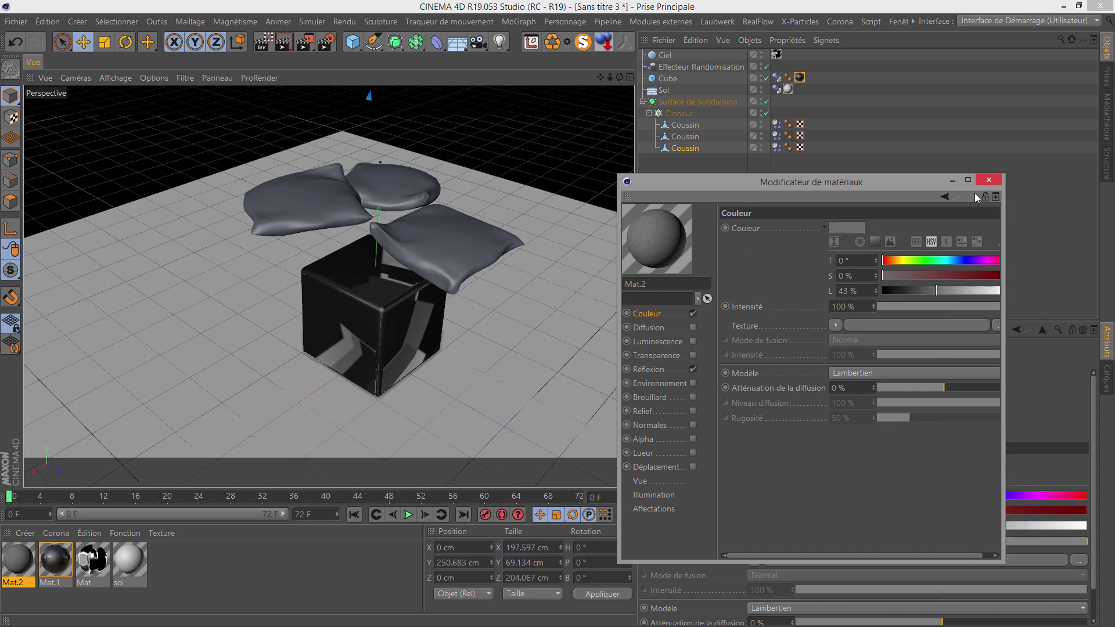
pyautogui.click(648, 370)
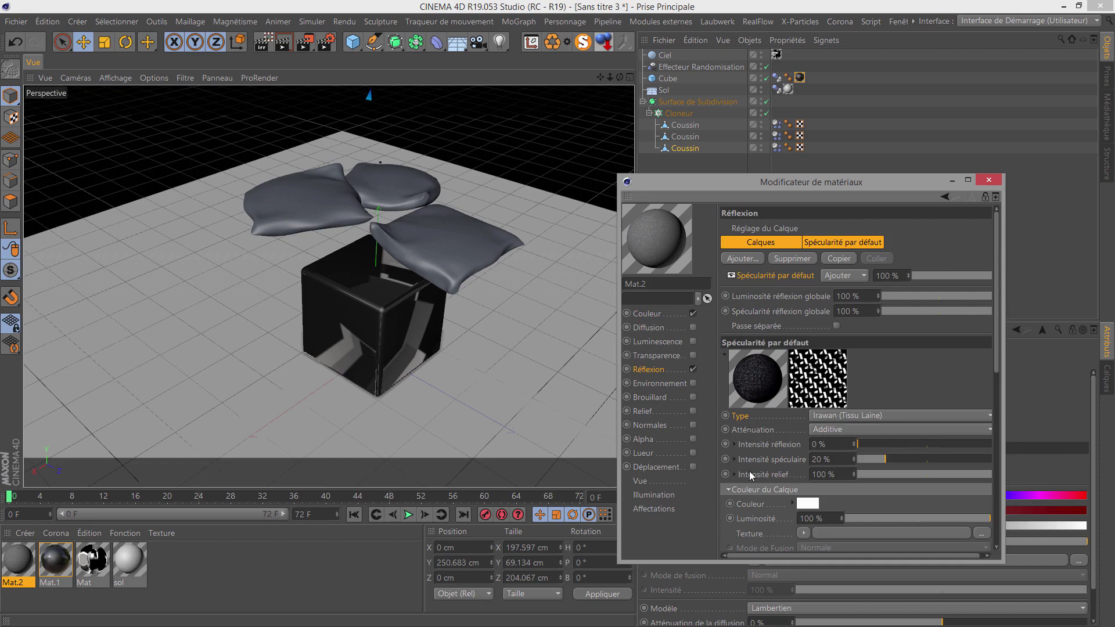
pyautogui.scroll(-5, 749, 472)
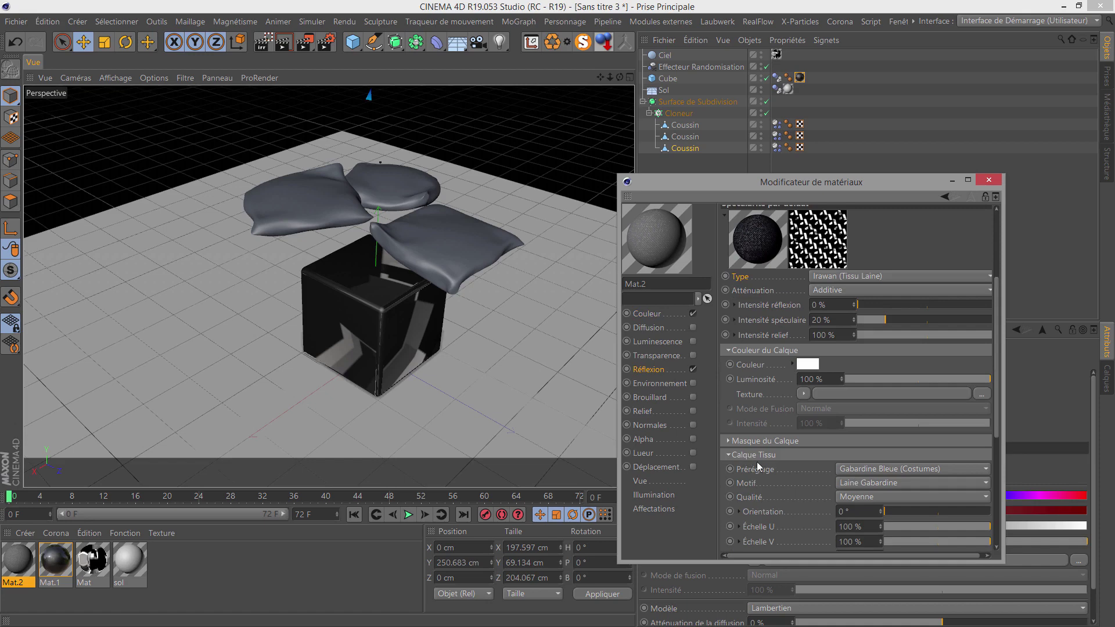
# Step: Try several fabric presets, settle on Polyester Violet (Doublure), and assign Mat.2 to the first Coussin
pyautogui.click(863, 469)
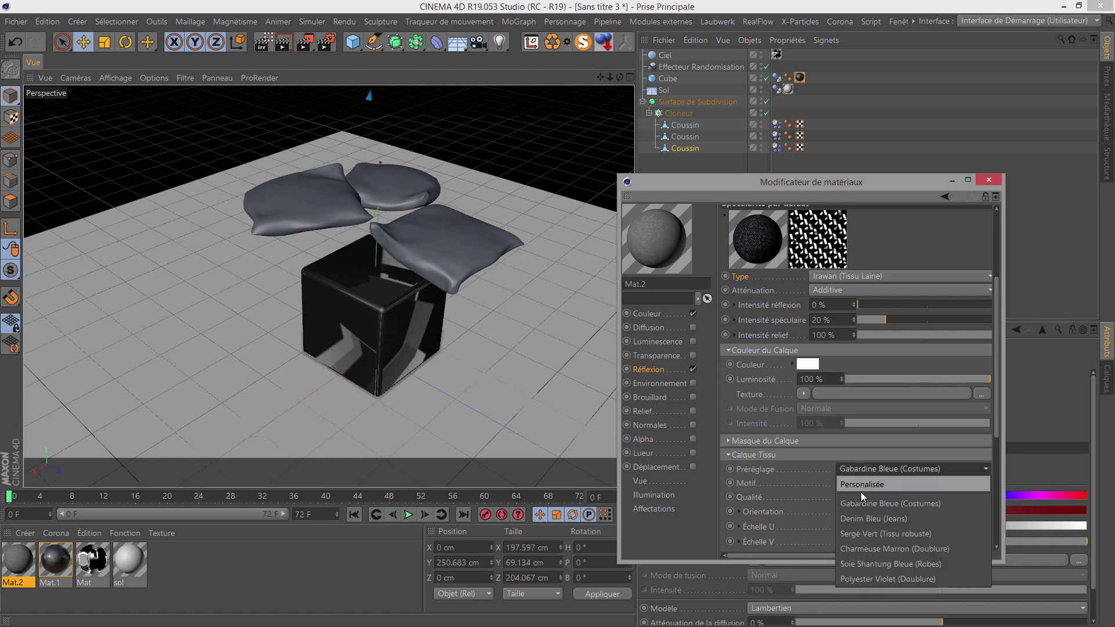
pyautogui.click(859, 518)
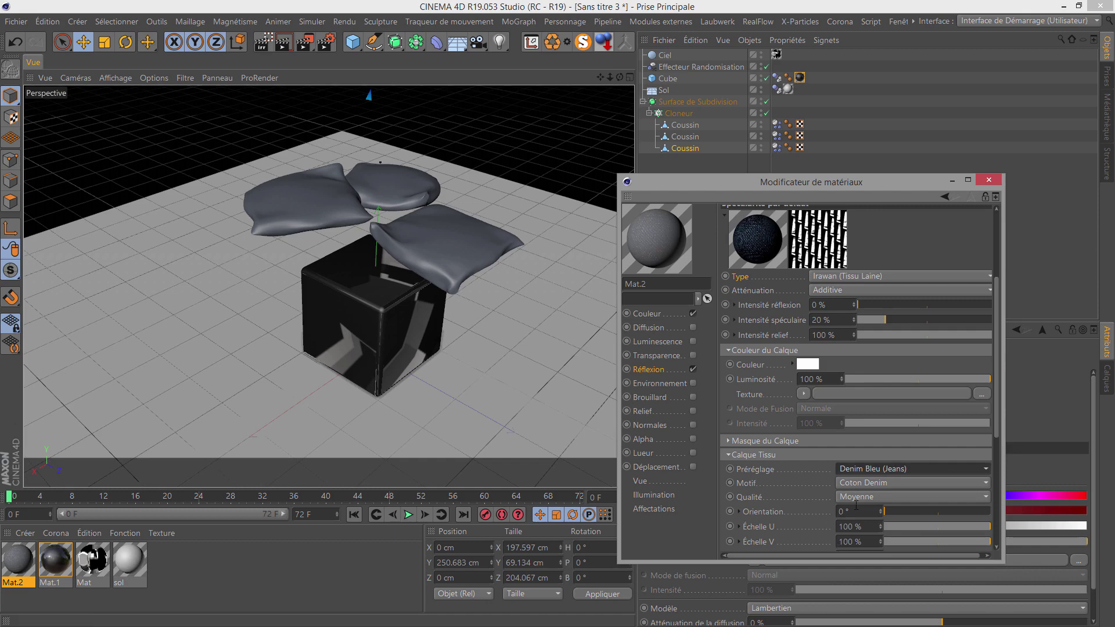
pyautogui.click(849, 471)
pyautogui.click(863, 532)
pyautogui.click(853, 472)
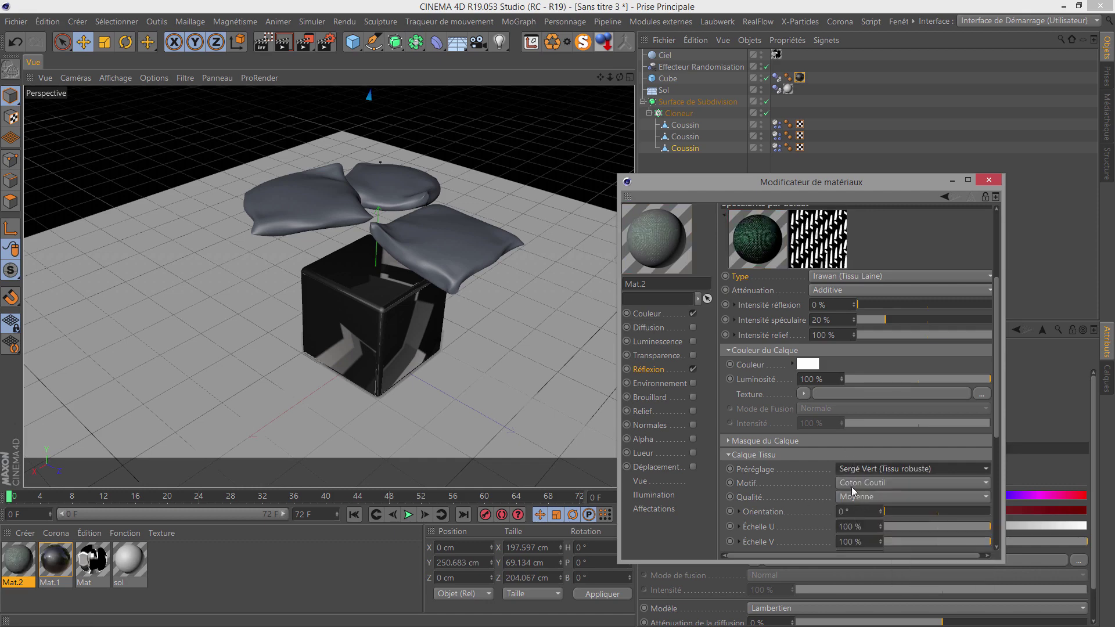
pyautogui.click(851, 473)
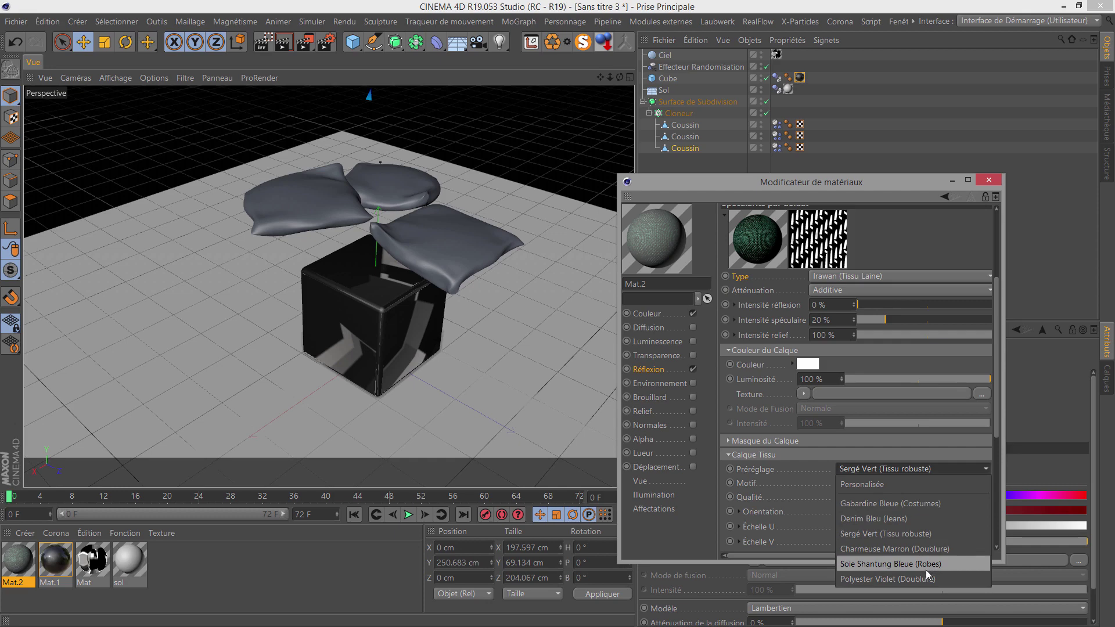
pyautogui.click(905, 580)
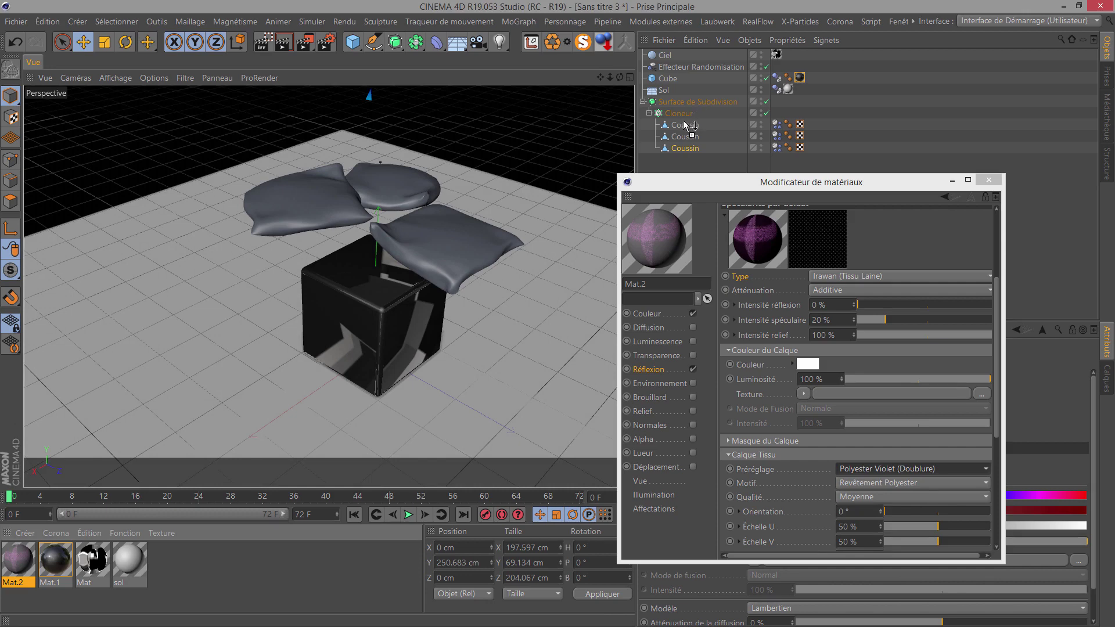
pyautogui.moveTo(685, 125); pyautogui.dragTo(685, 125)
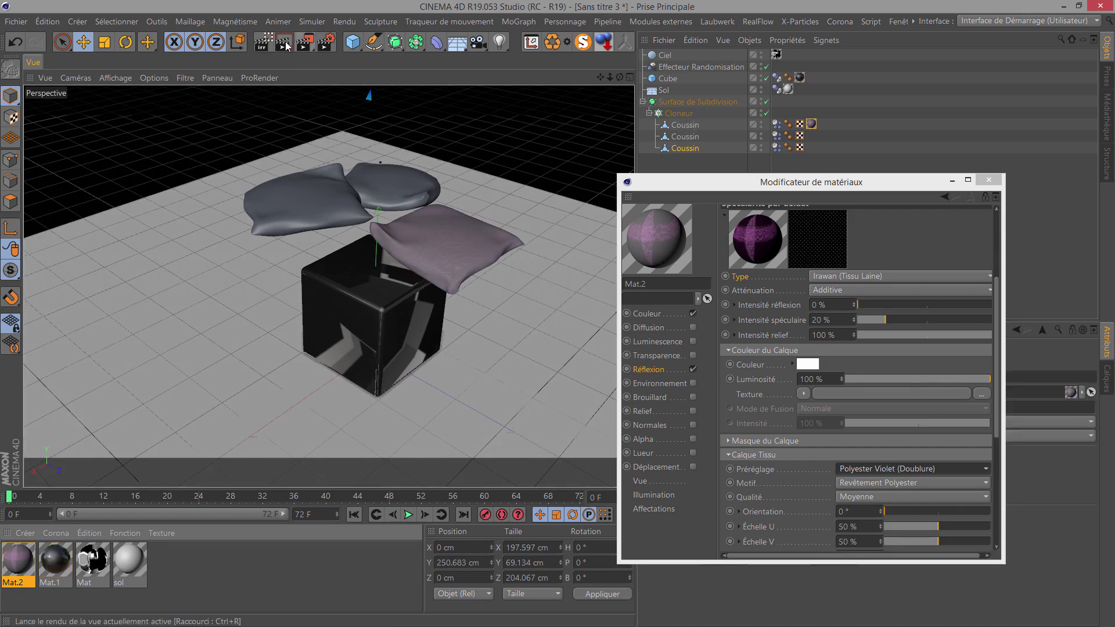
# Step: Return to Mat.2's Réflexion page and confirm the Irawan reflection type is kept
pyautogui.scroll(3, 429, 255)
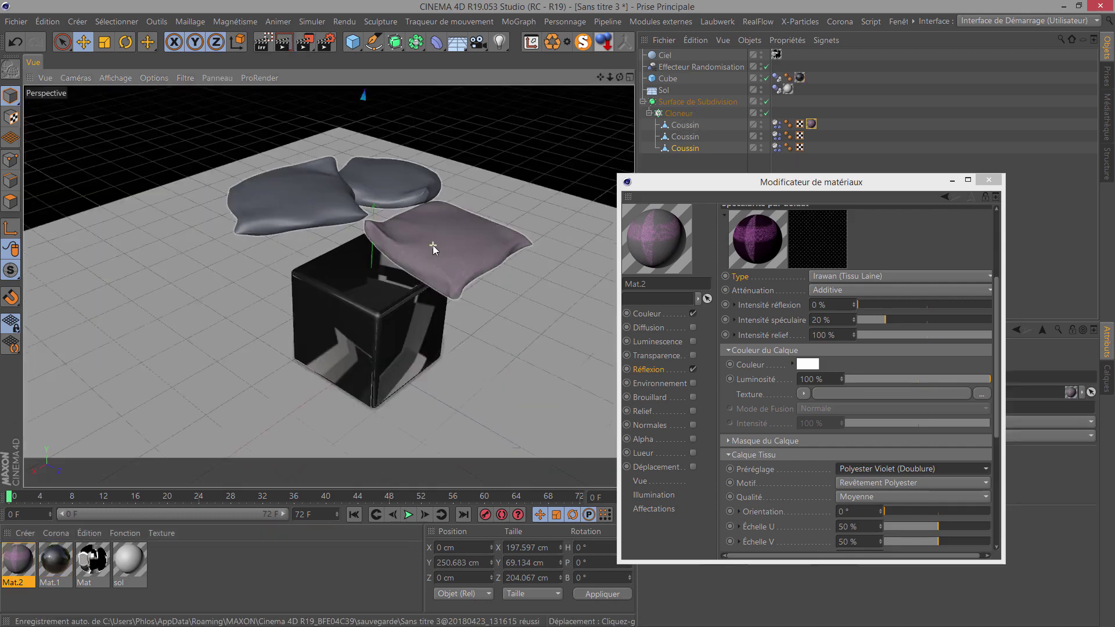
pyautogui.click(653, 317)
pyautogui.click(642, 368)
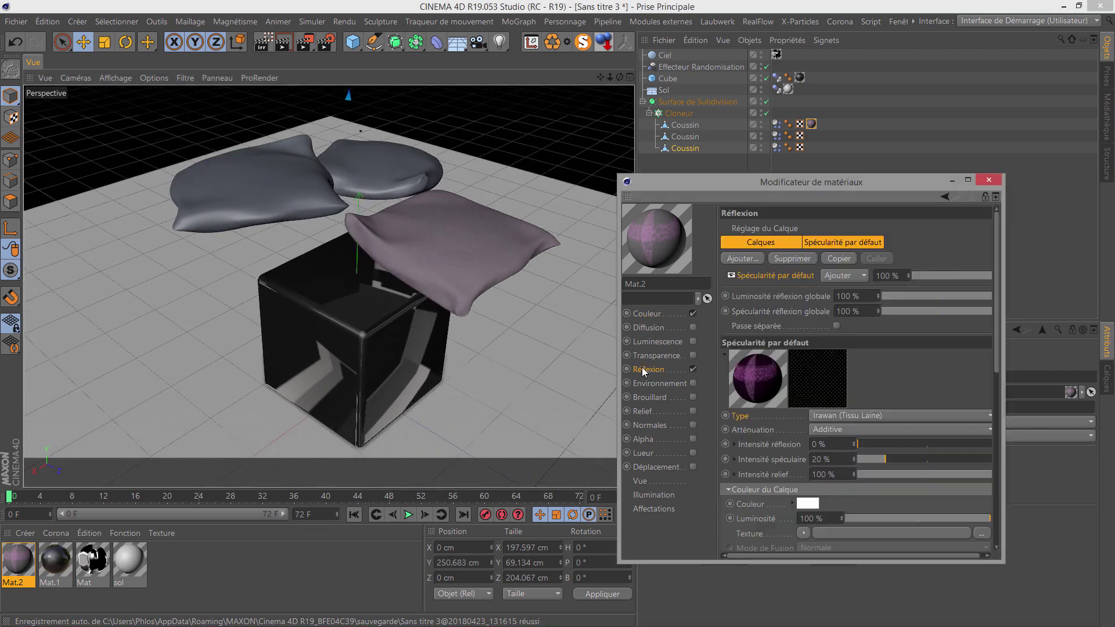
pyautogui.click(838, 417)
pyautogui.click(760, 422)
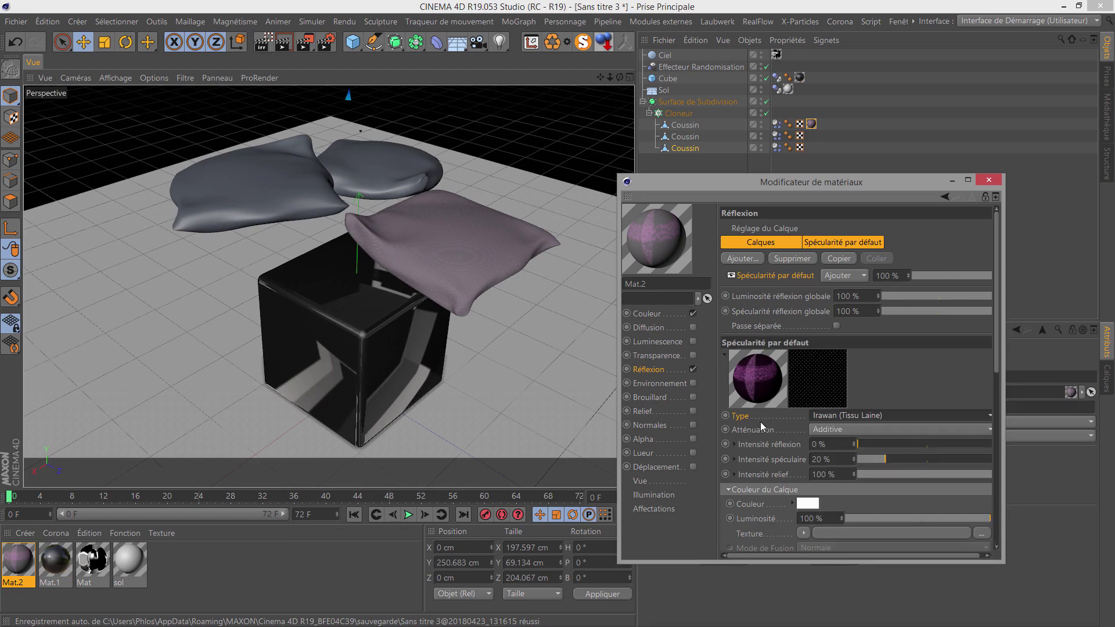
pyautogui.scroll(-2, 813, 424)
pyautogui.scroll(-2, 790, 438)
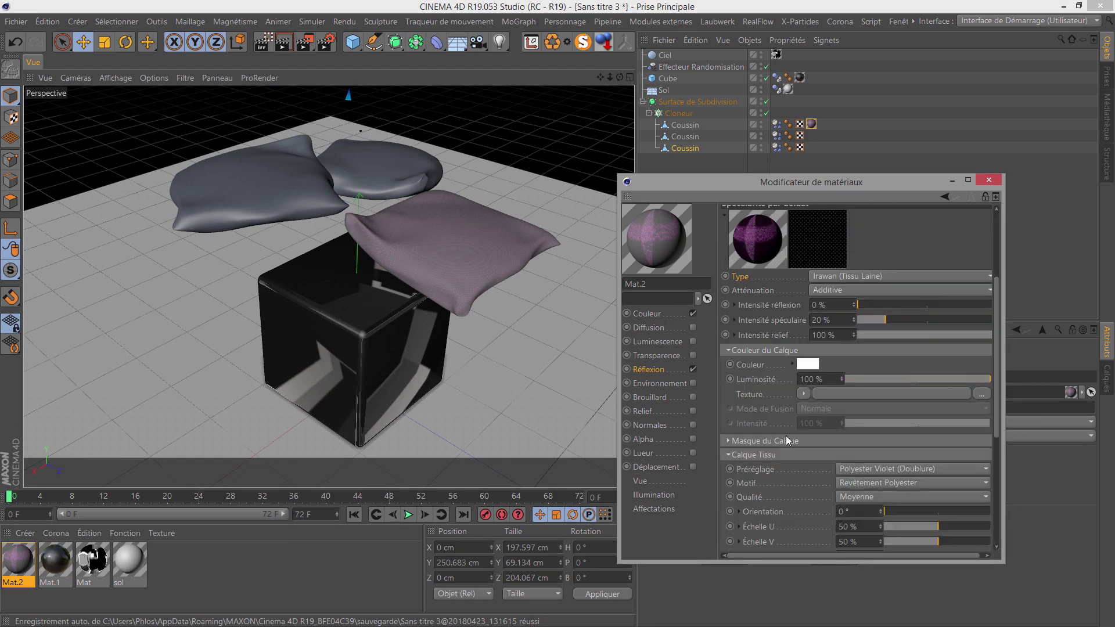
# Step: Switch the fabric preset to Denim Bleu (Jeans) and the weave pattern to Coton Coutil
pyautogui.click(849, 469)
pyautogui.click(853, 519)
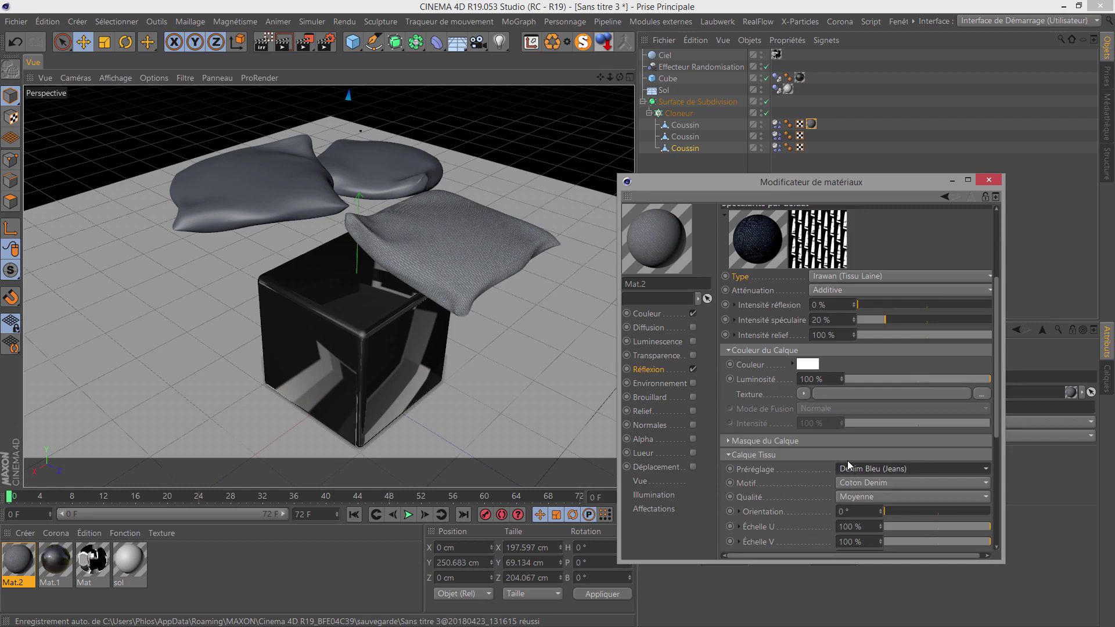
pyautogui.click(858, 482)
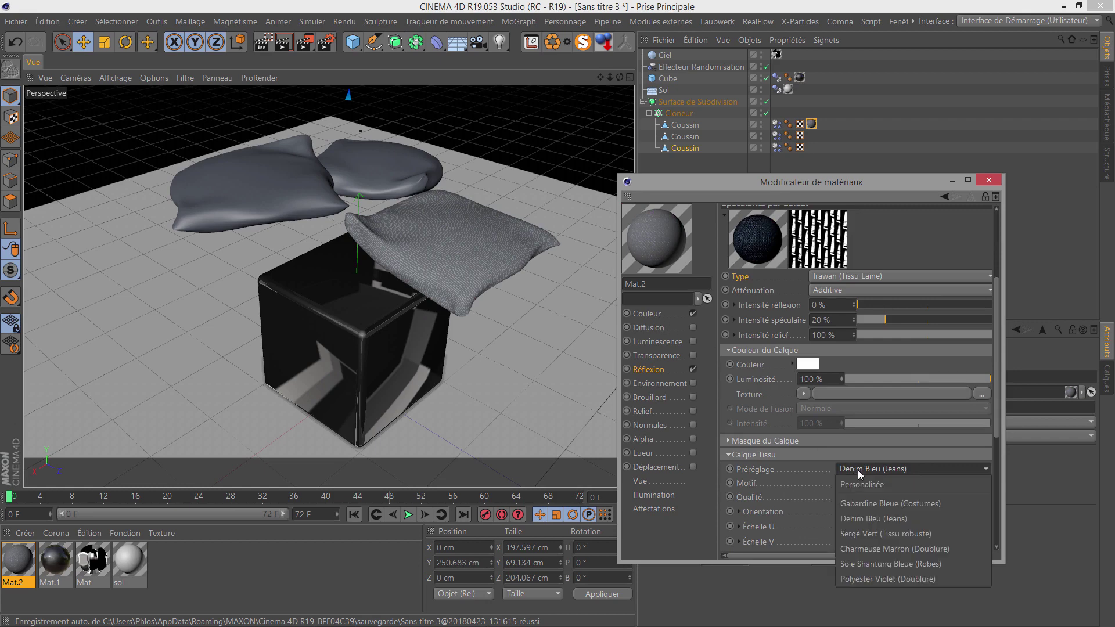
pyautogui.click(867, 530)
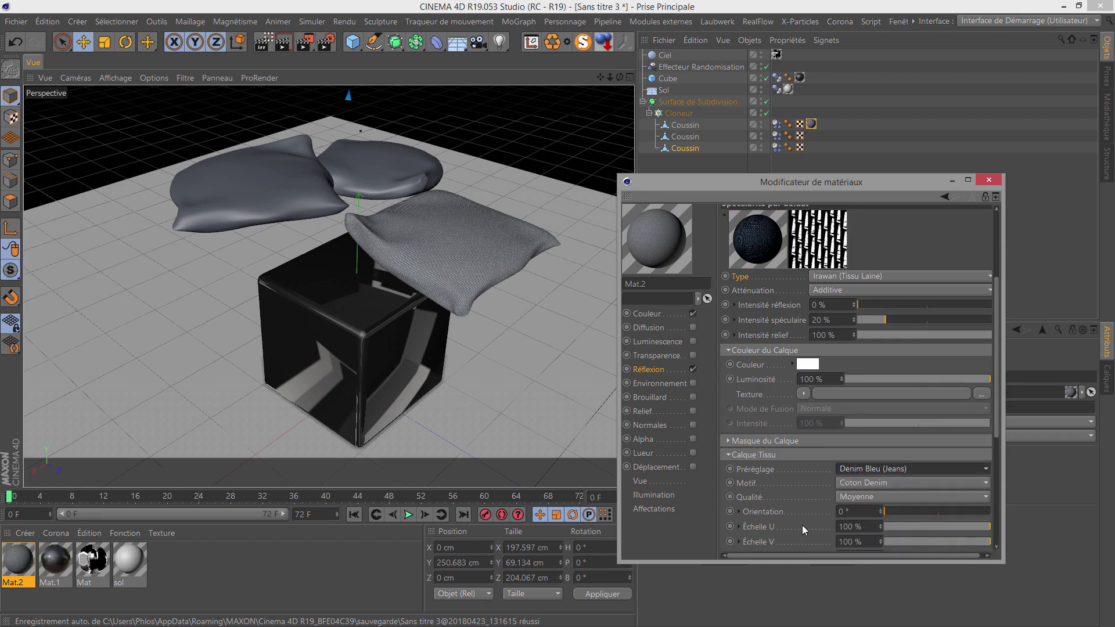
pyautogui.scroll(-3, 805, 529)
pyautogui.click(841, 416)
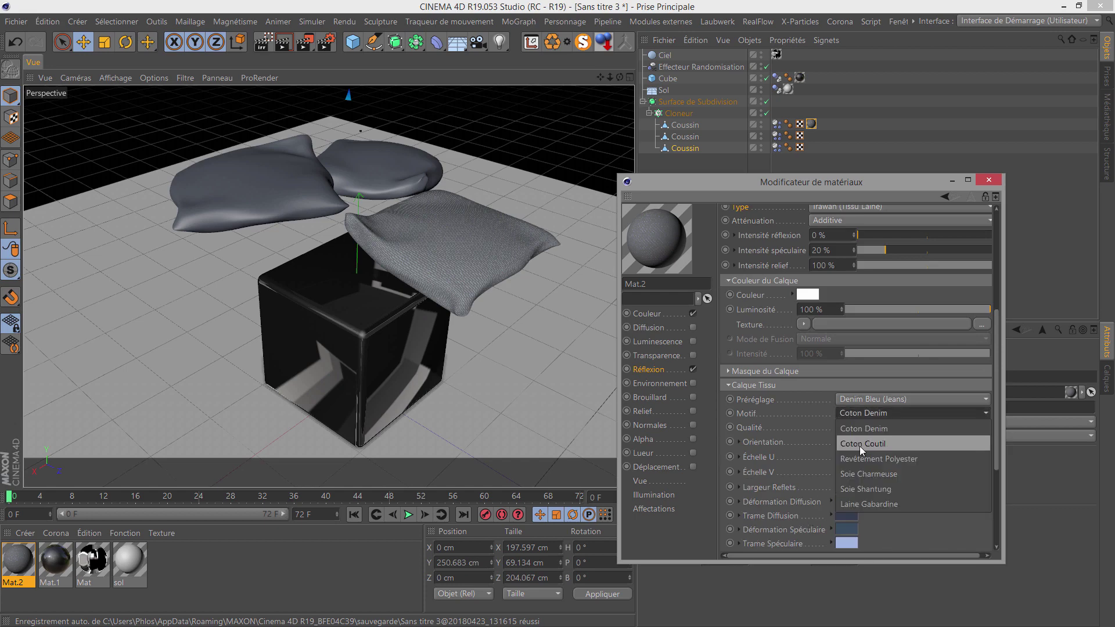
pyautogui.click(860, 444)
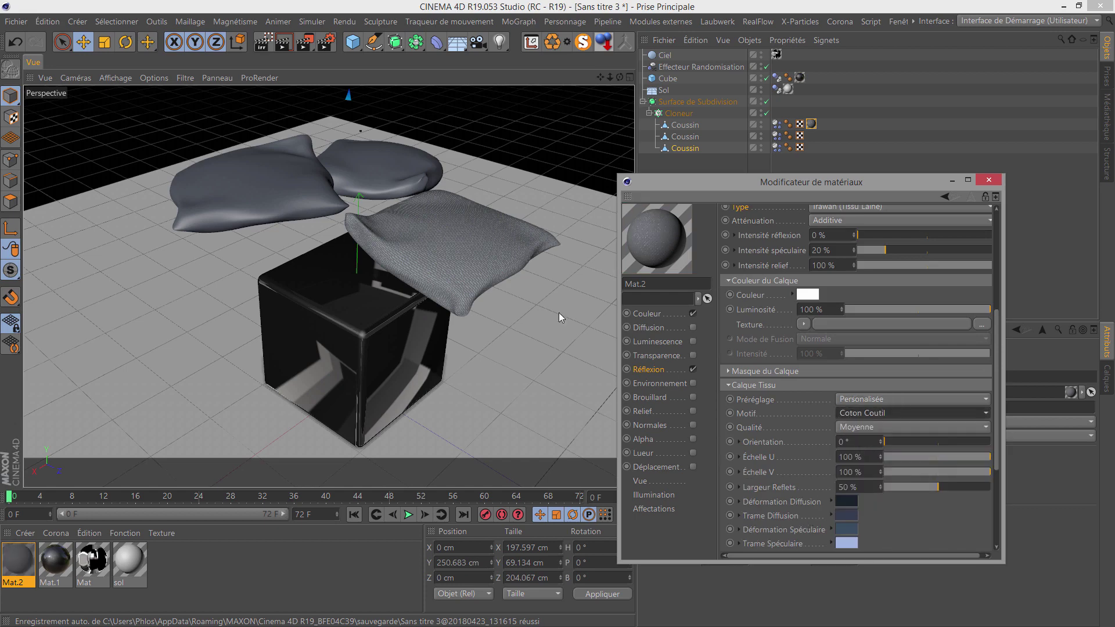
# Step: Render the view to preview the Coton Coutil fabric on the cushions
pyautogui.click(284, 46)
pyautogui.scroll(3, 413, 235)
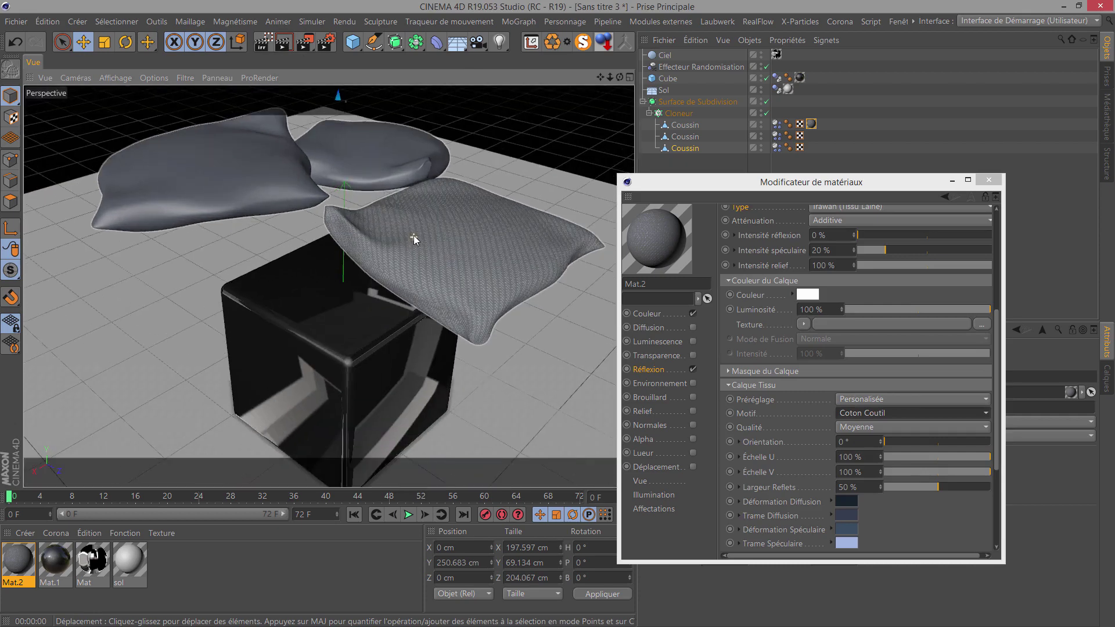
pyautogui.click(291, 47)
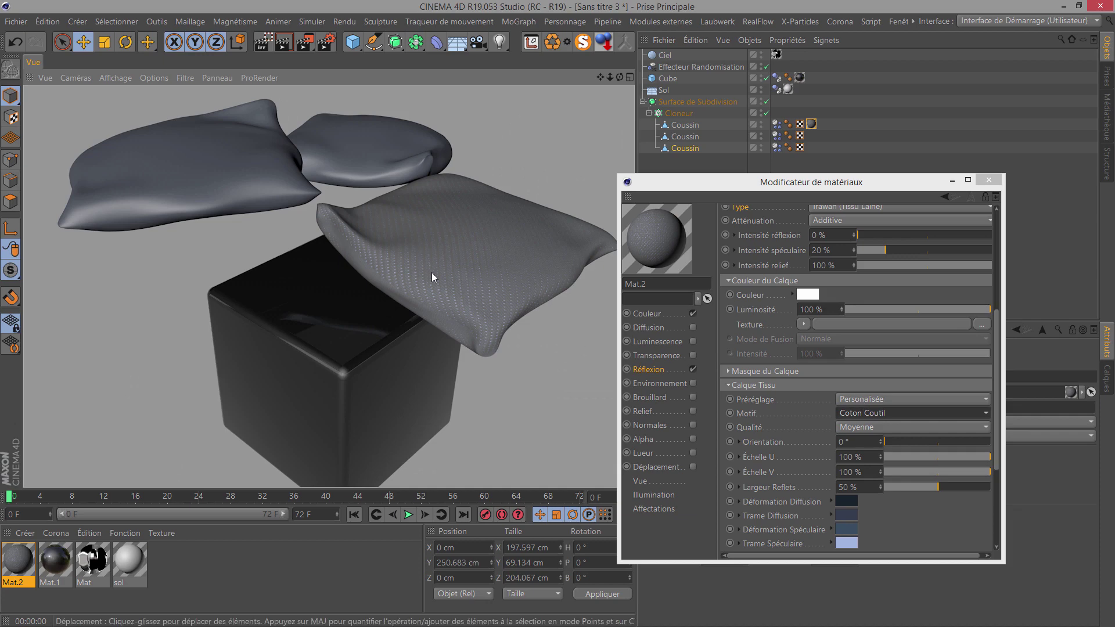
pyautogui.scroll(3, 435, 276)
pyautogui.scroll(3, 438, 275)
# Step: Tint Mat.2 blue at 80% saturation, check it in a render, and reselect Mat.2's reflection settings
pyautogui.click(645, 313)
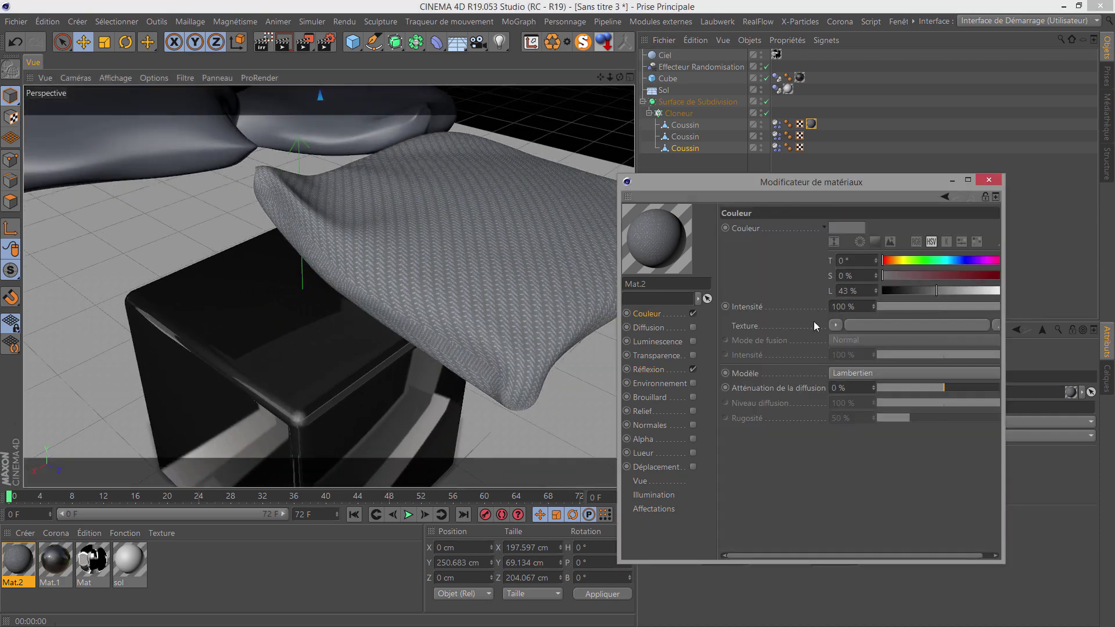
pyautogui.moveTo(946, 276); pyautogui.dragTo(983, 277)
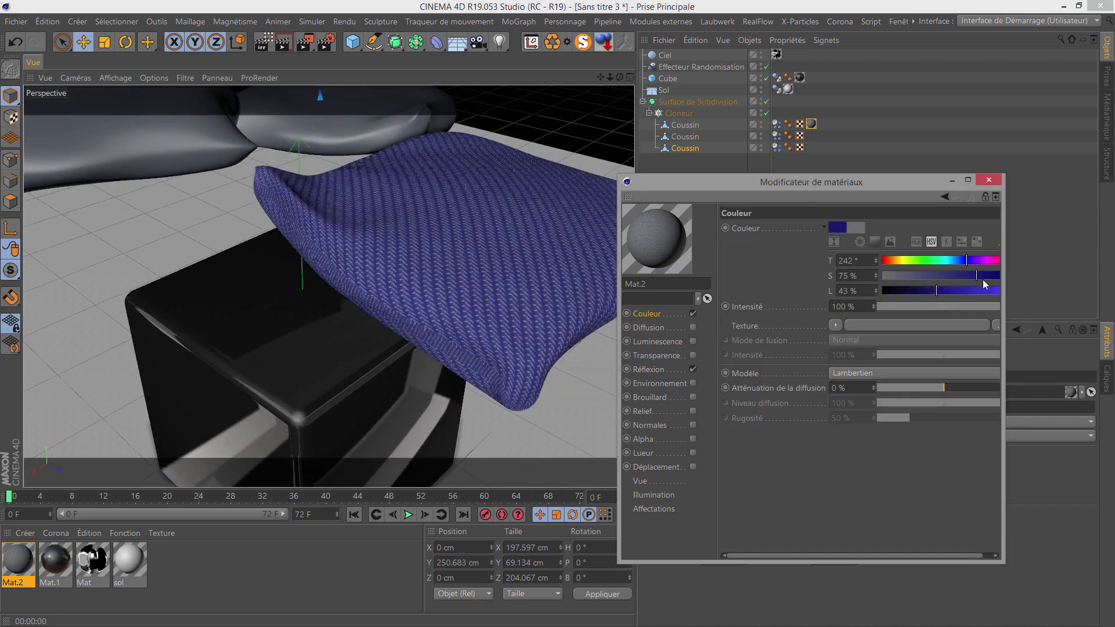
pyautogui.click(289, 47)
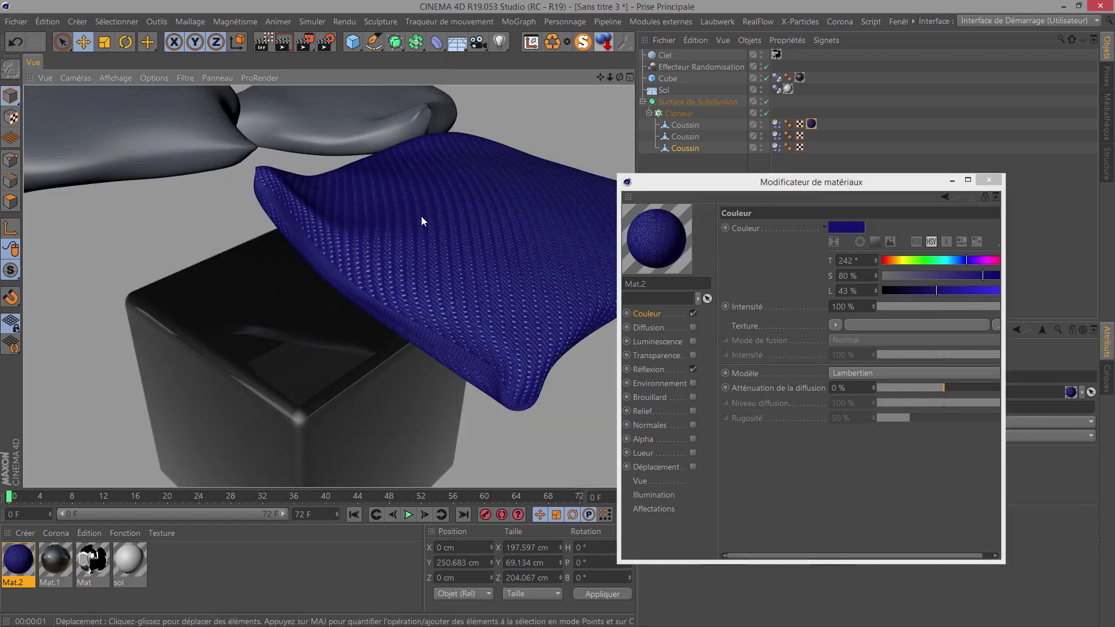
pyautogui.scroll(-4, 423, 220)
pyautogui.scroll(-1, 423, 220)
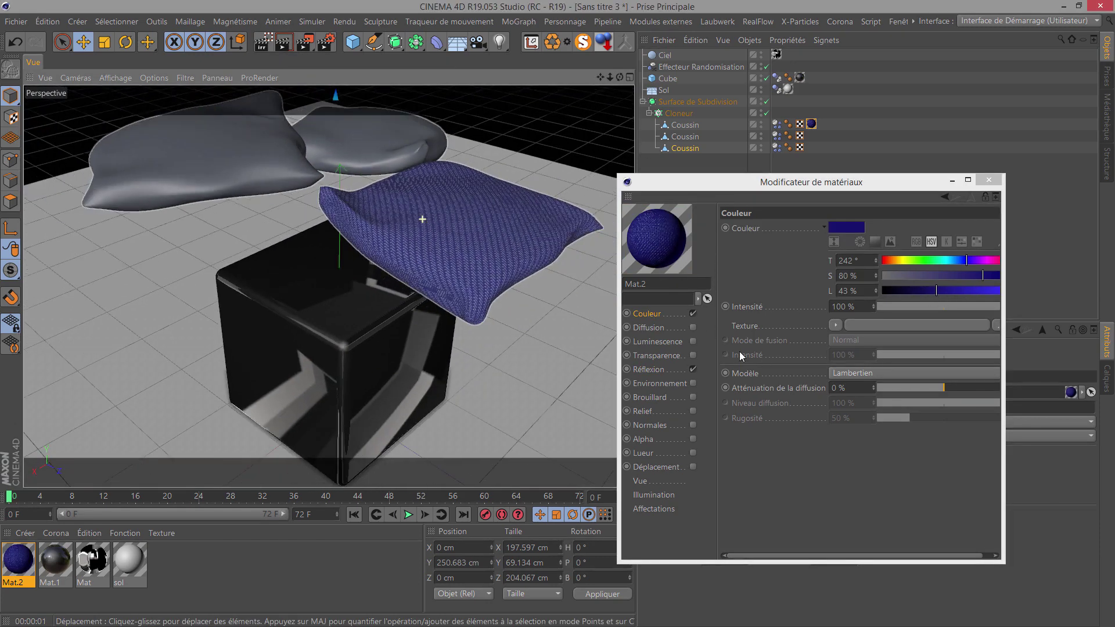
pyautogui.click(654, 370)
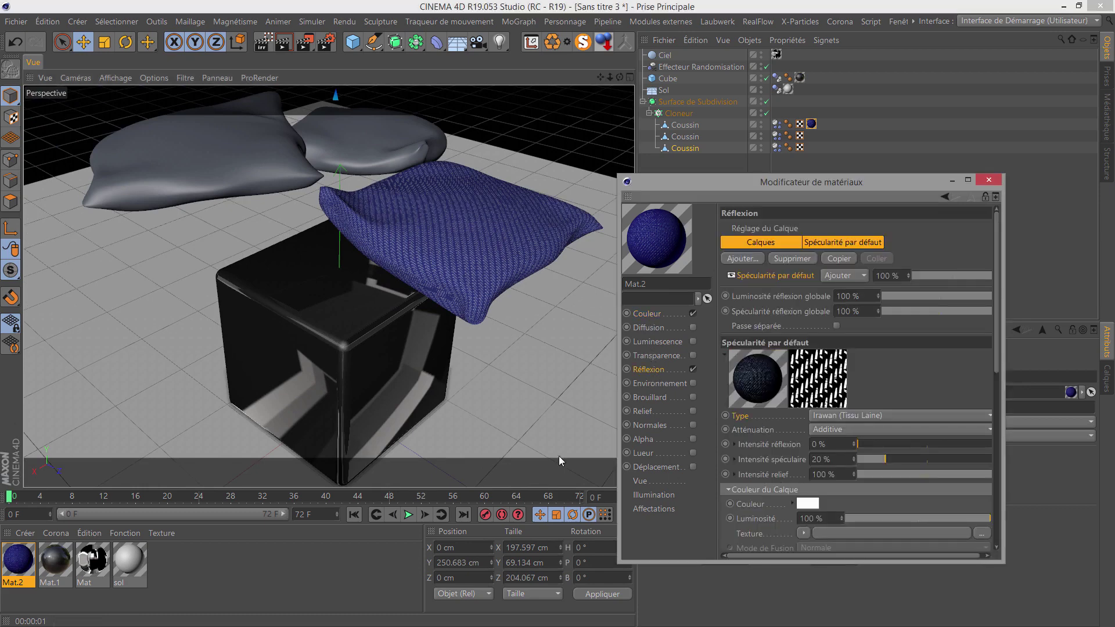
pyautogui.click(26, 565)
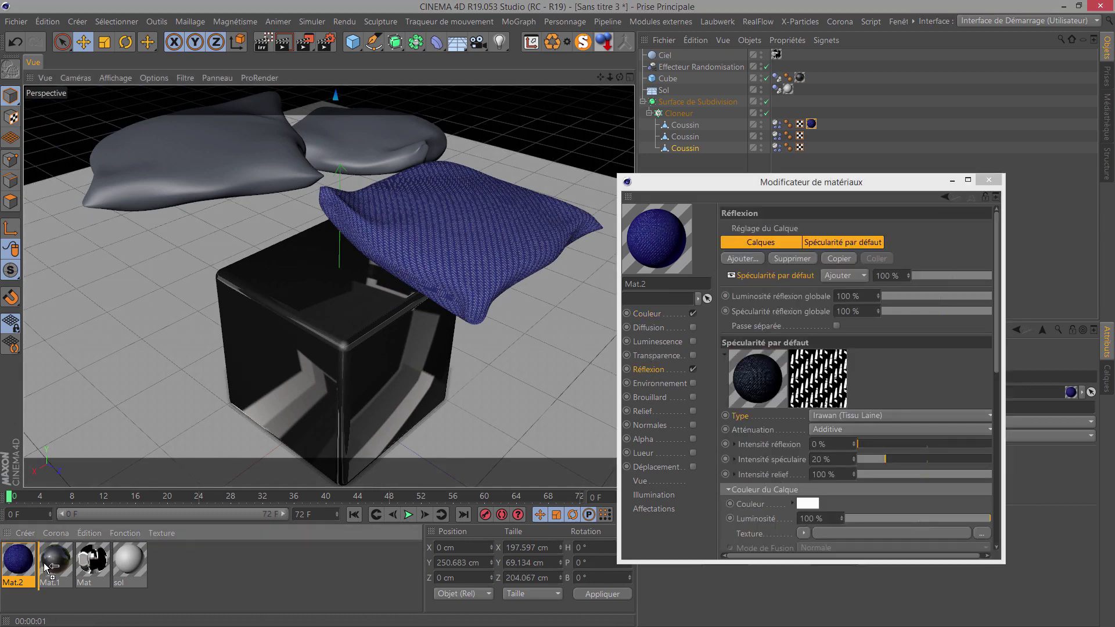
# Step: Duplicate Mat.2 and give the copy the Polyester Violet (Doublure) fabric preset
pyautogui.keyDown('ctrl'); pyautogui.moveTo(49, 566); pyautogui.dragTo(48, 569); pyautogui.keyUp('ctrl')
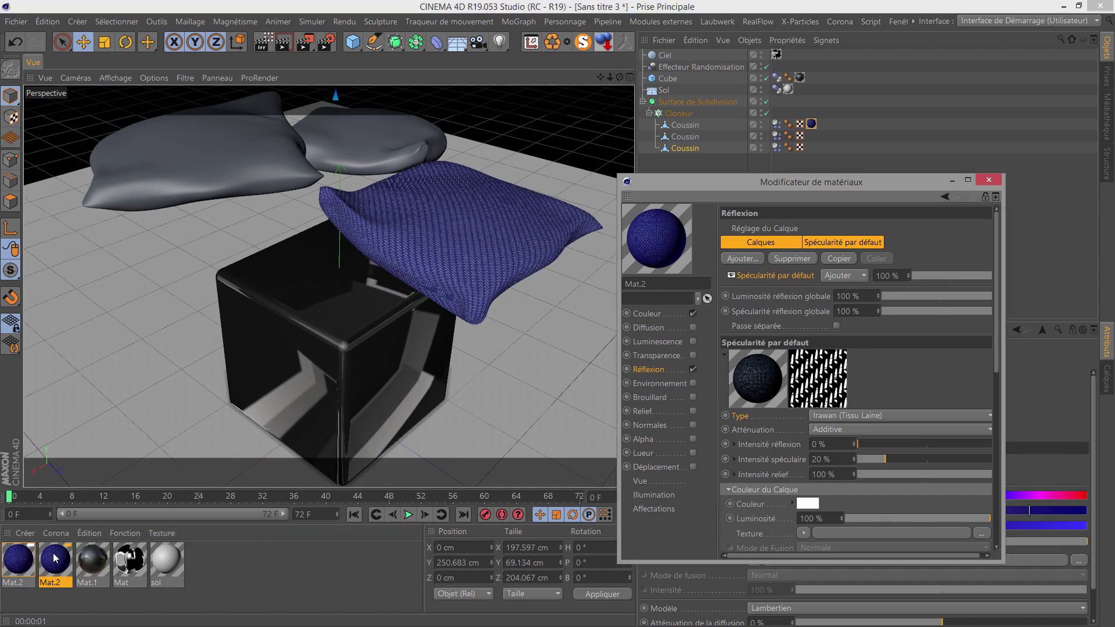
pyautogui.scroll(-5, 749, 485)
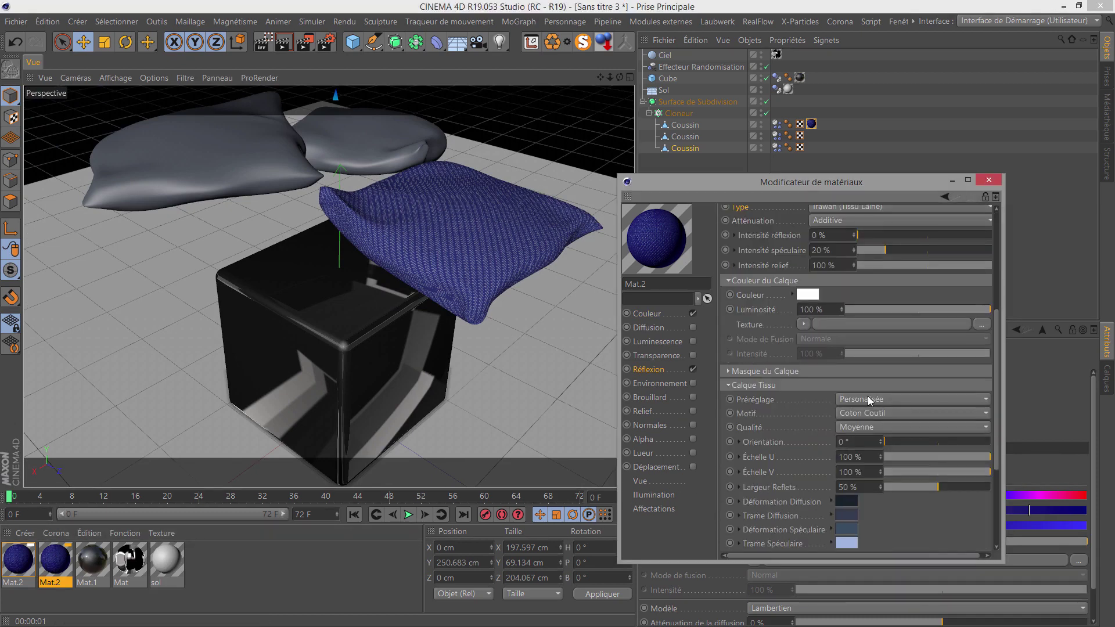
pyautogui.click(869, 399)
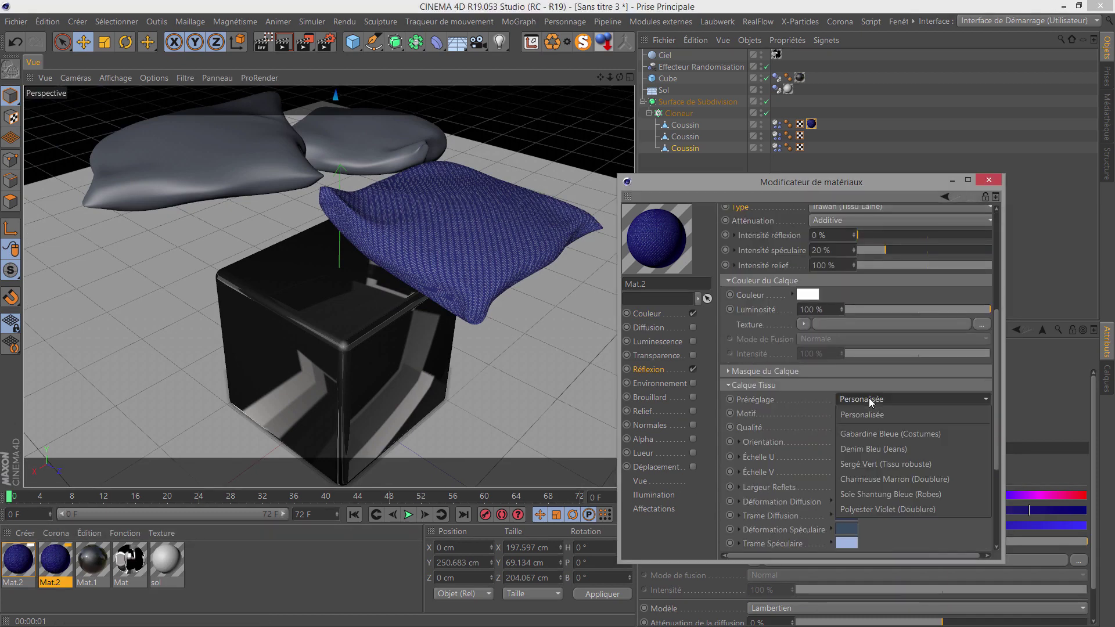
pyautogui.click(873, 510)
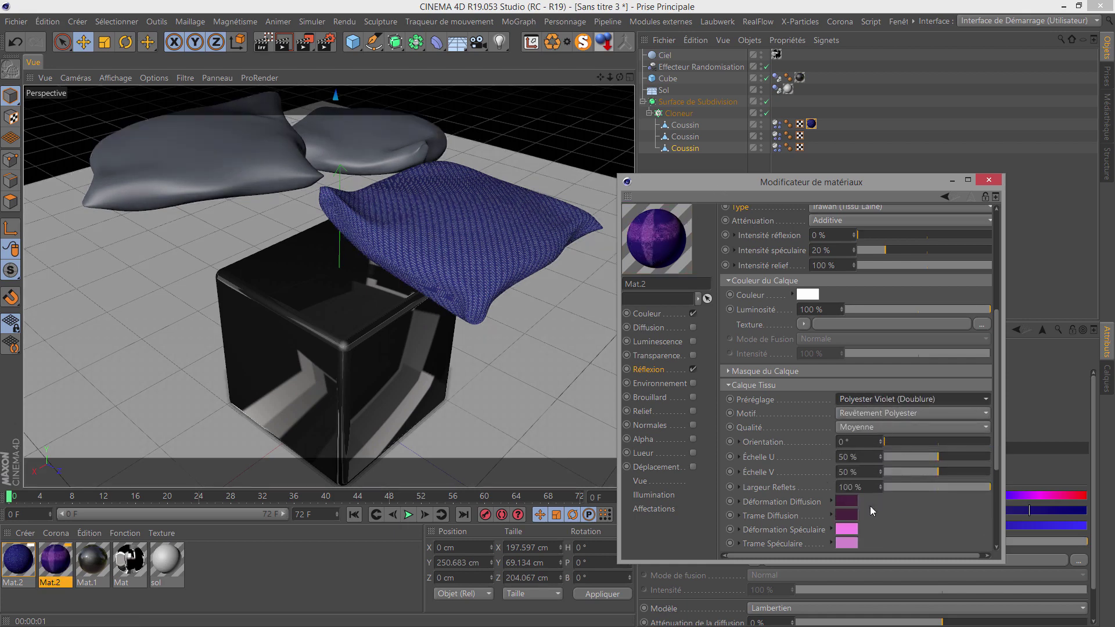
pyautogui.moveTo(700, 178); pyautogui.dragTo(857, 249)
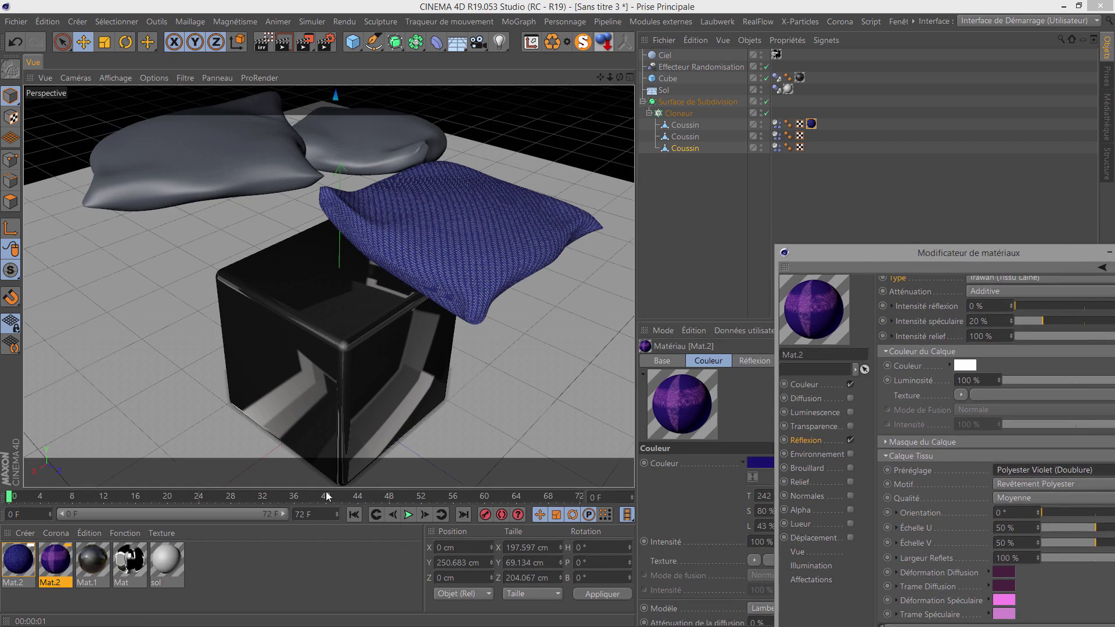
# Step: Apply the purple material to the left cushion, set its weave to Soie Charmeuse, and render
pyautogui.moveTo(56, 580)
pyautogui.mouseDown()
pyautogui.moveTo(692, 151)
pyautogui.moveTo(690, 136)
pyautogui.mouseUp()
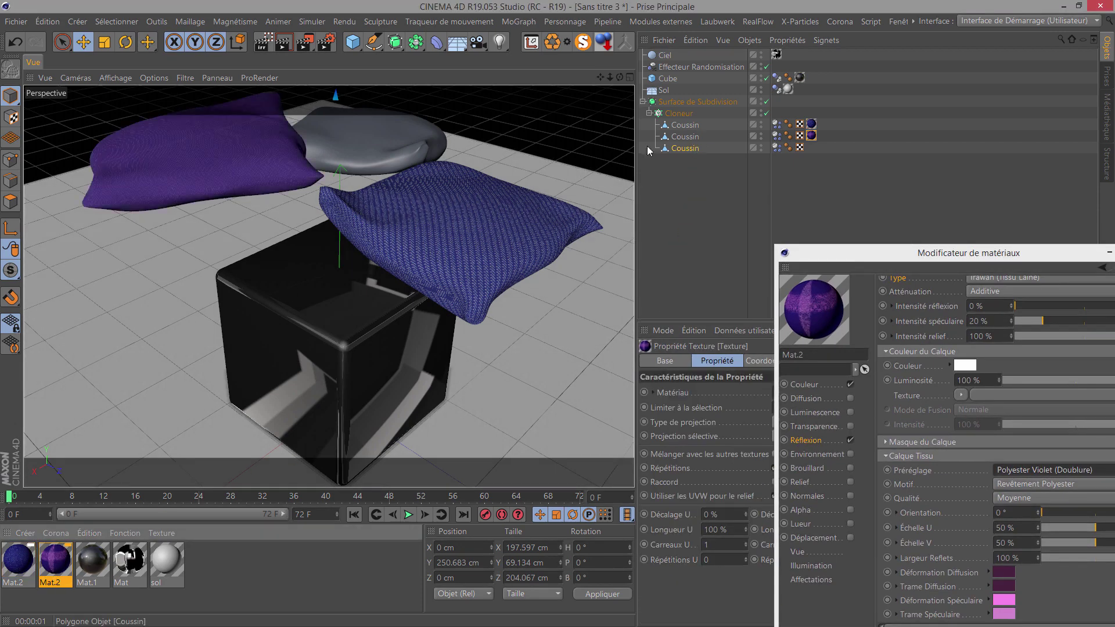
pyautogui.click(282, 40)
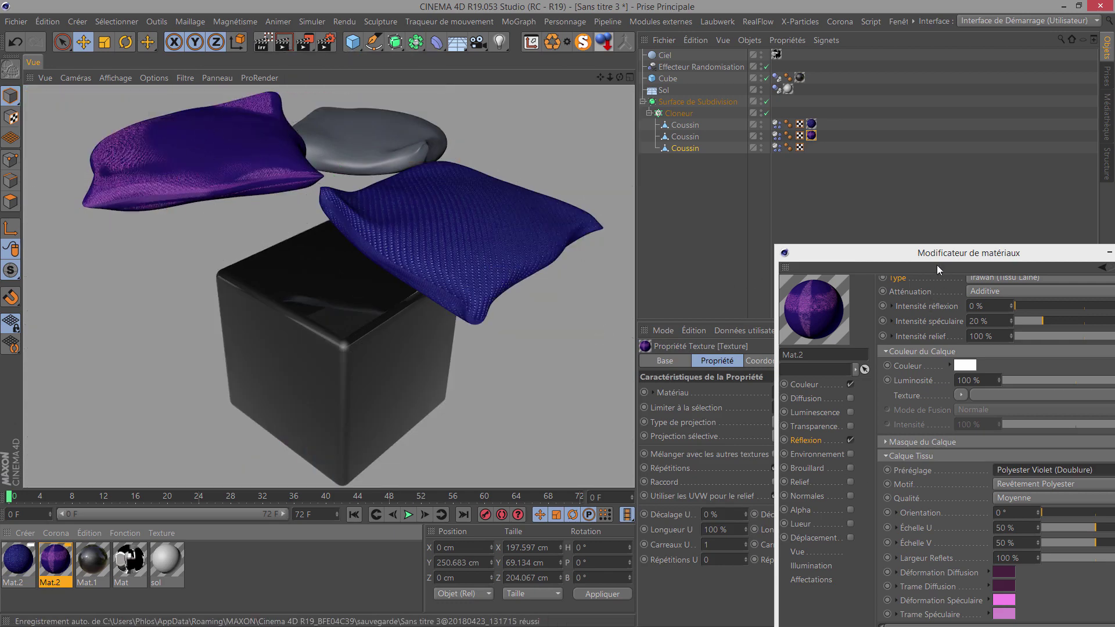
pyautogui.moveTo(937, 266)
pyautogui.mouseDown()
pyautogui.moveTo(839, 123)
pyautogui.moveTo(785, 68)
pyautogui.mouseUp()
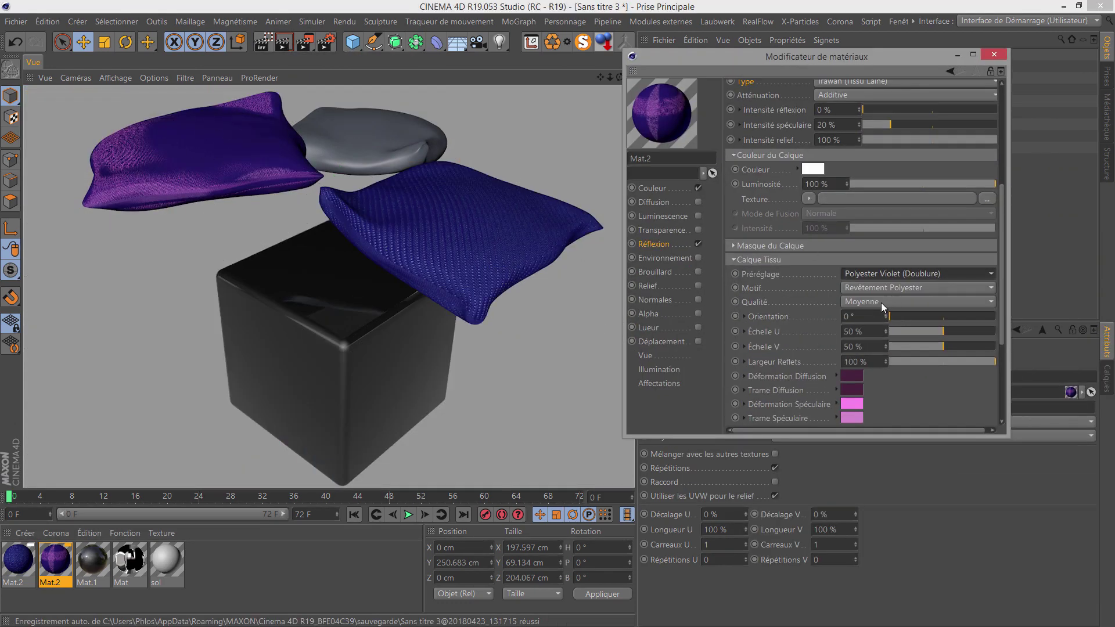
pyautogui.click(880, 288)
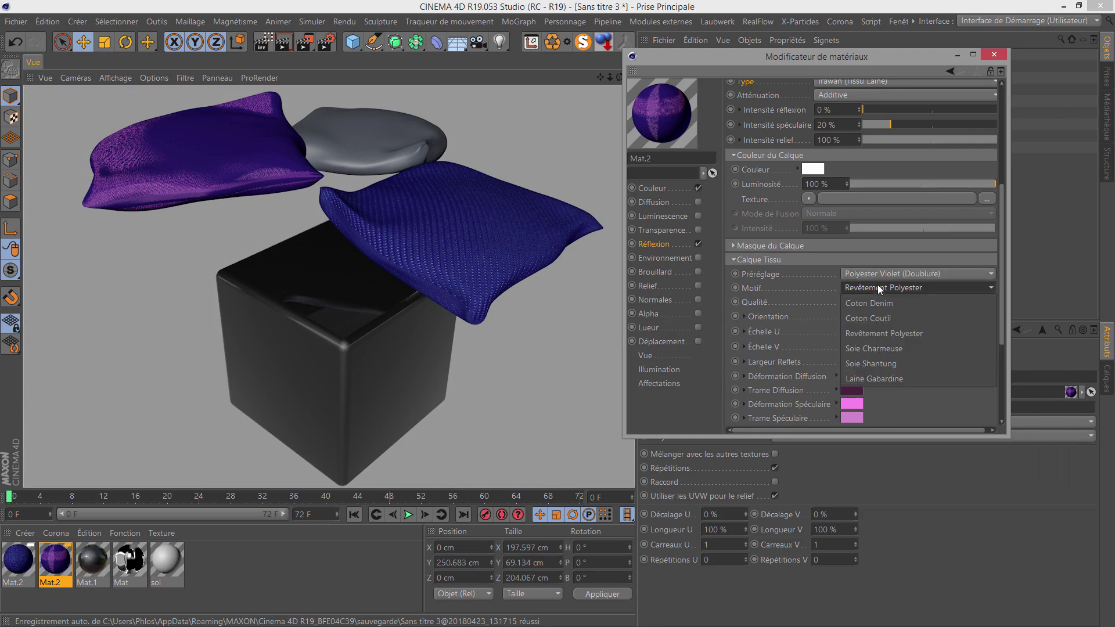
pyautogui.click(876, 351)
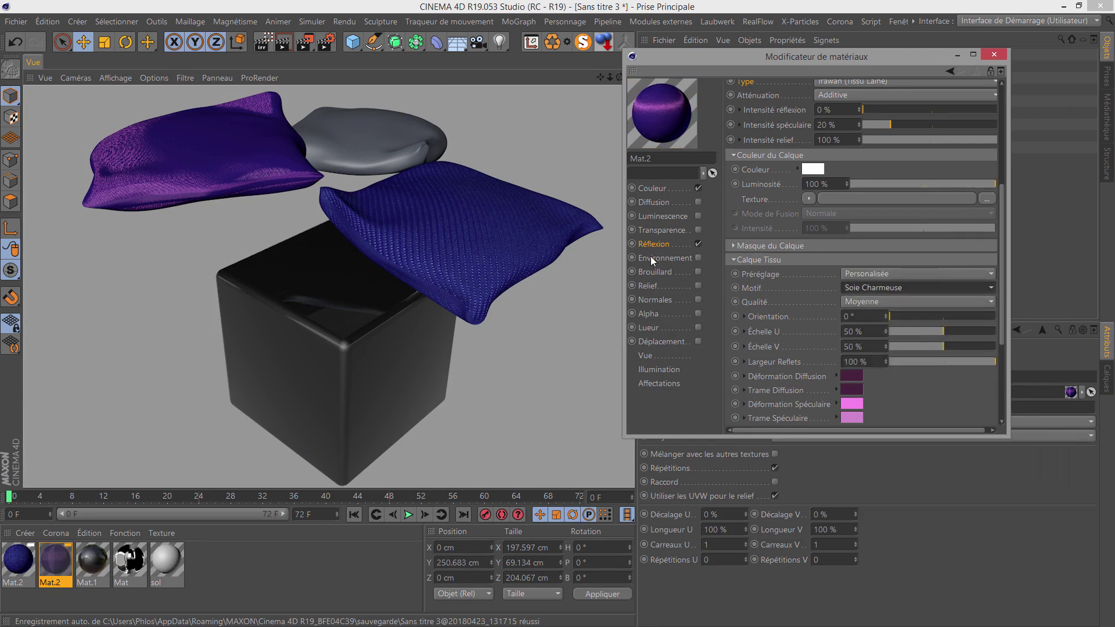
pyautogui.click(291, 47)
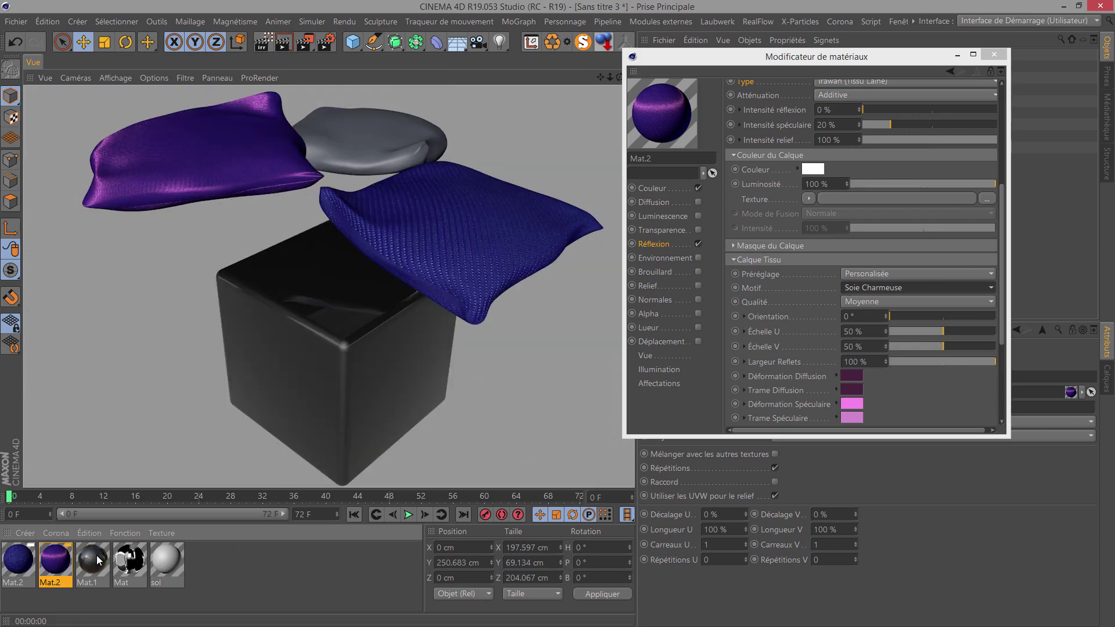
# Step: Copy the purple material again and apply the copy to the third cushion
pyautogui.keyDown('ctrl'); pyautogui.moveTo(76, 566); pyautogui.dragTo(77, 567); pyautogui.keyUp('ctrl')
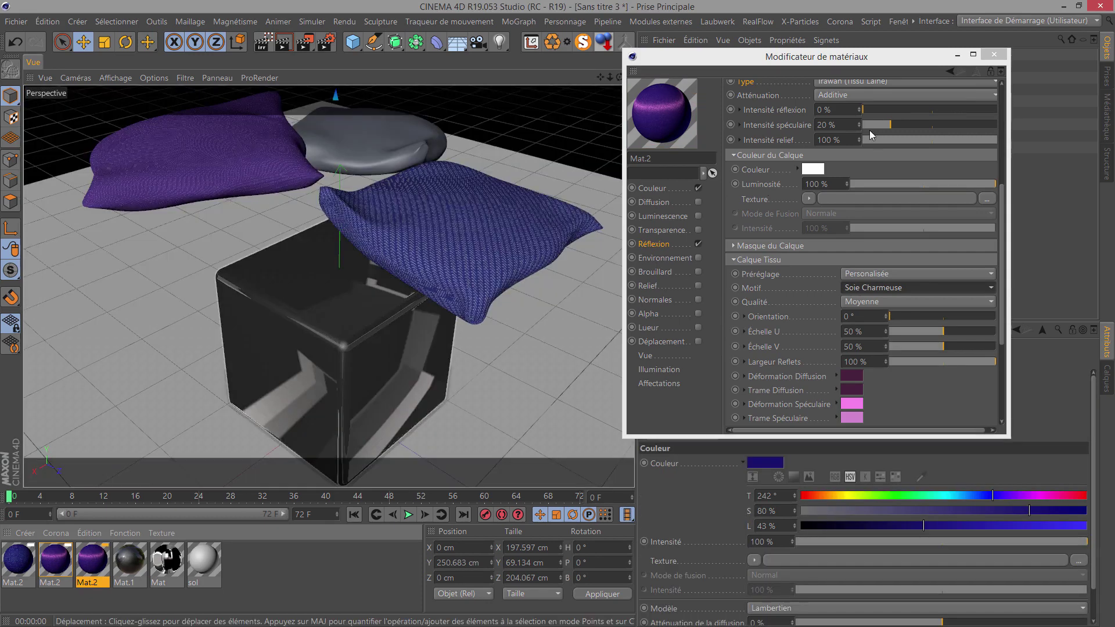
pyautogui.click(994, 54)
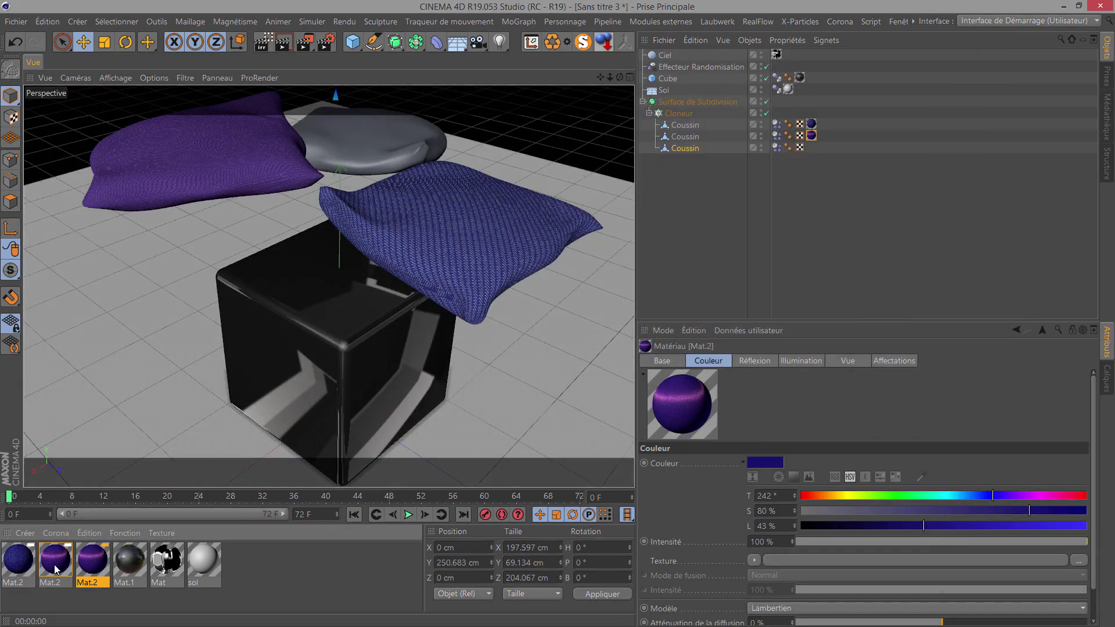
pyautogui.moveTo(226, 502)
pyautogui.mouseDown()
pyautogui.moveTo(735, 148)
pyautogui.moveTo(681, 150)
pyautogui.mouseUp()
pyautogui.click(90, 556)
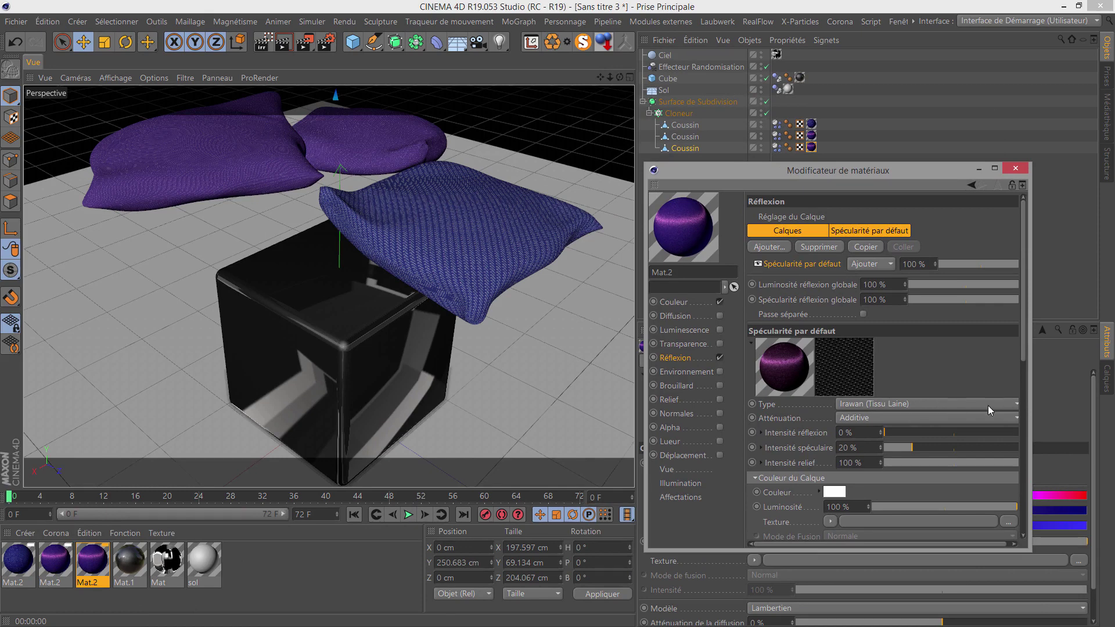
pyautogui.scroll(-4, 901, 474)
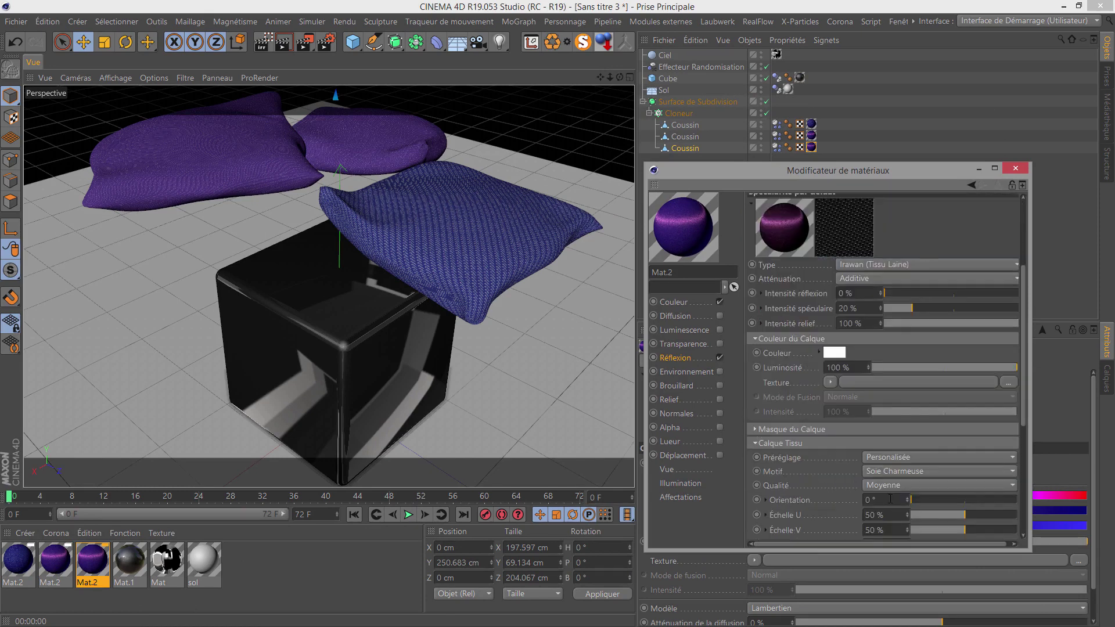
# Step: Give the third material the Charmeuse Marron (Doublure) preset, keeping the Soie Charmeuse weave, and render
pyautogui.click(918, 458)
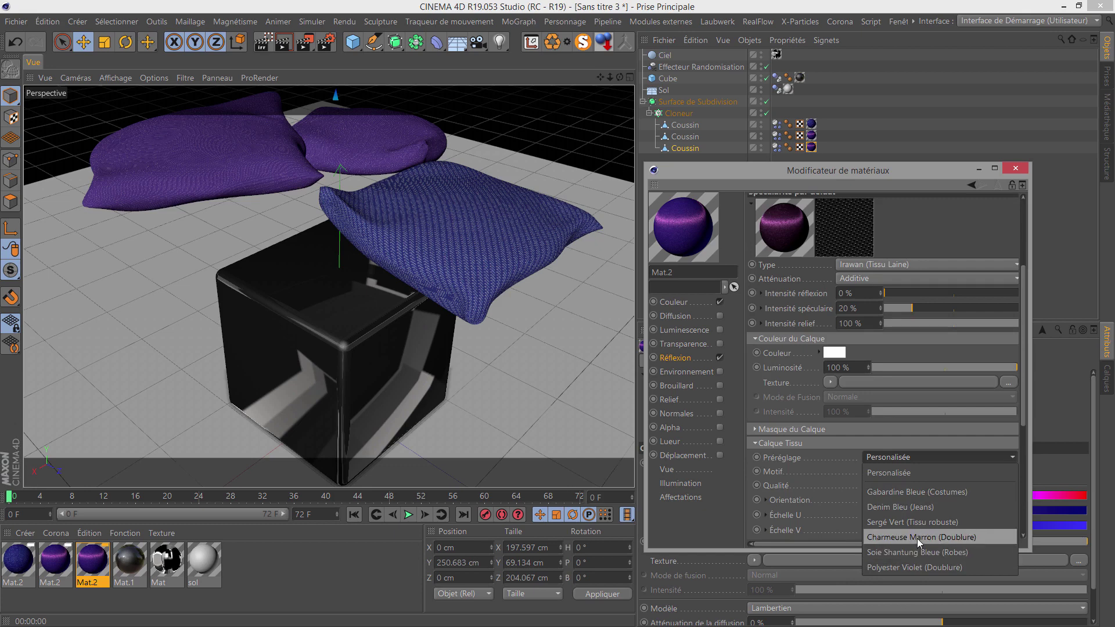
pyautogui.click(917, 539)
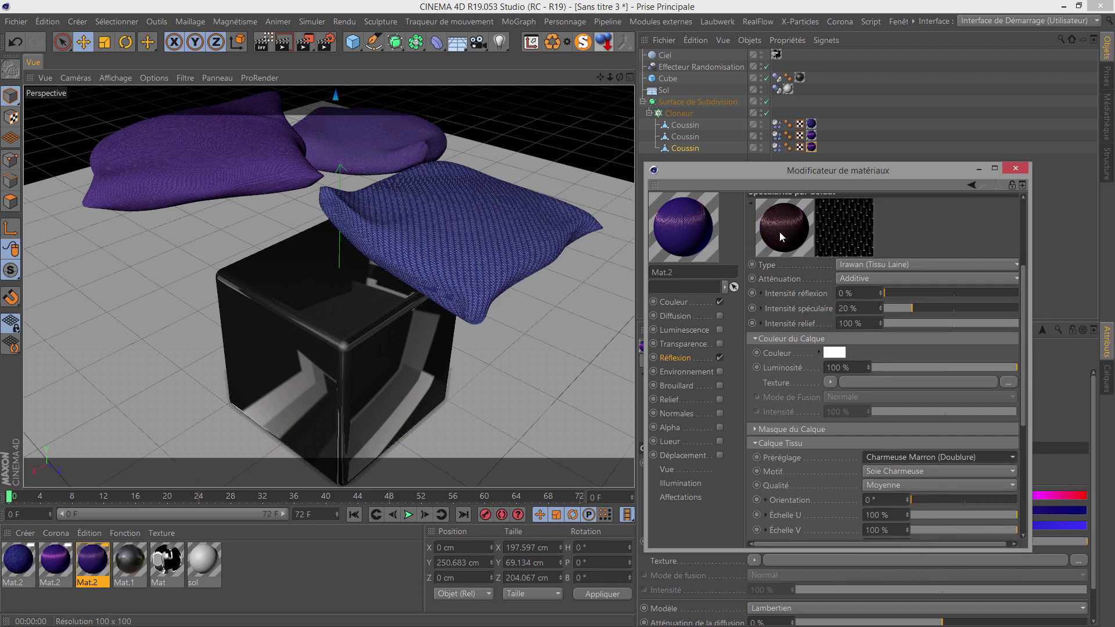
pyautogui.click(878, 469)
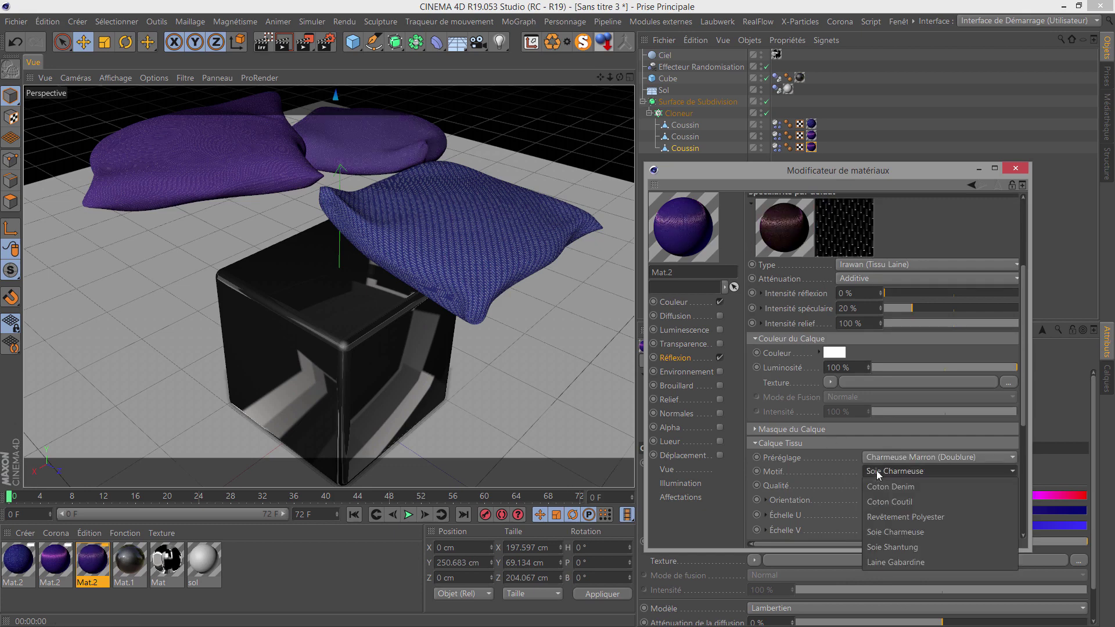
pyautogui.click(884, 534)
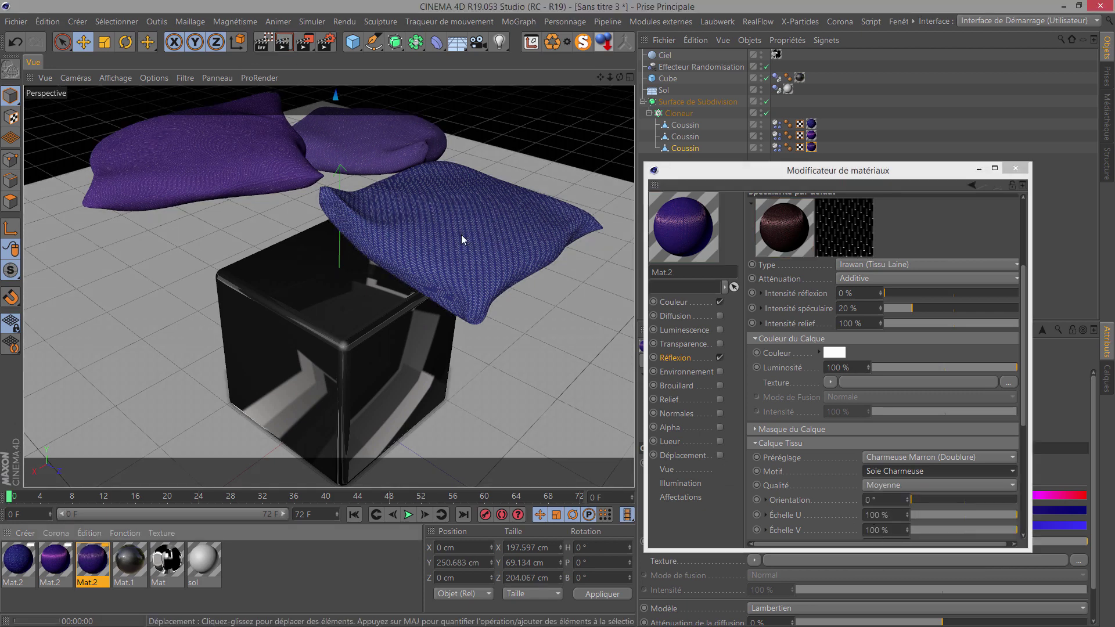
pyautogui.click(285, 42)
# Step: Zoom in and render a close-up preview of the cushions
pyautogui.scroll(3, 375, 170)
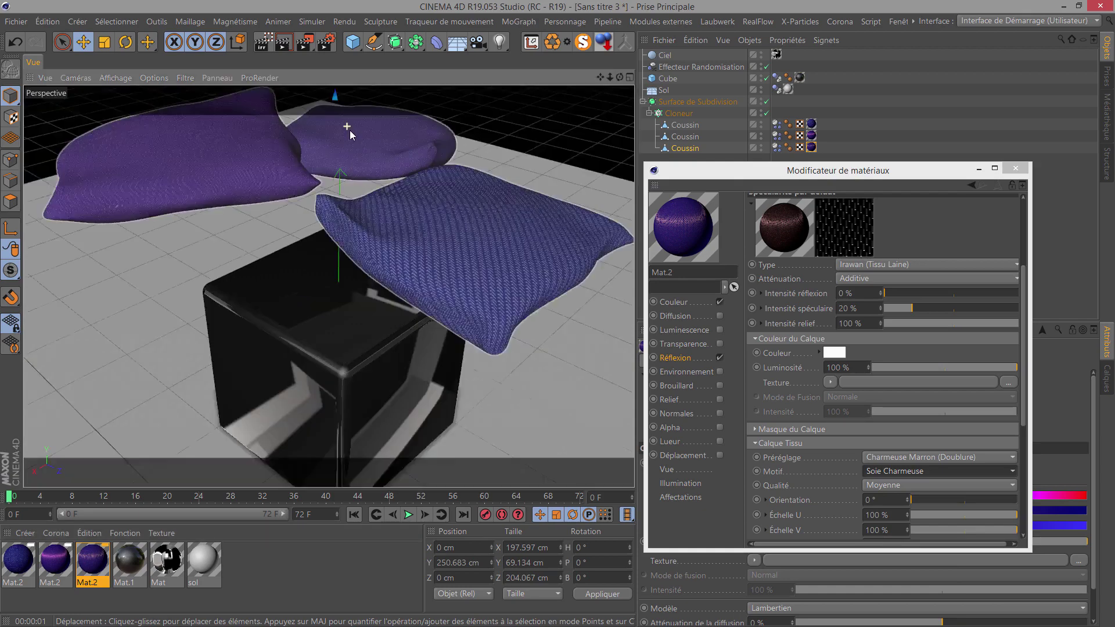
pyautogui.scroll(3, 385, 144)
pyautogui.scroll(3, 390, 143)
pyautogui.scroll(3, 390, 143)
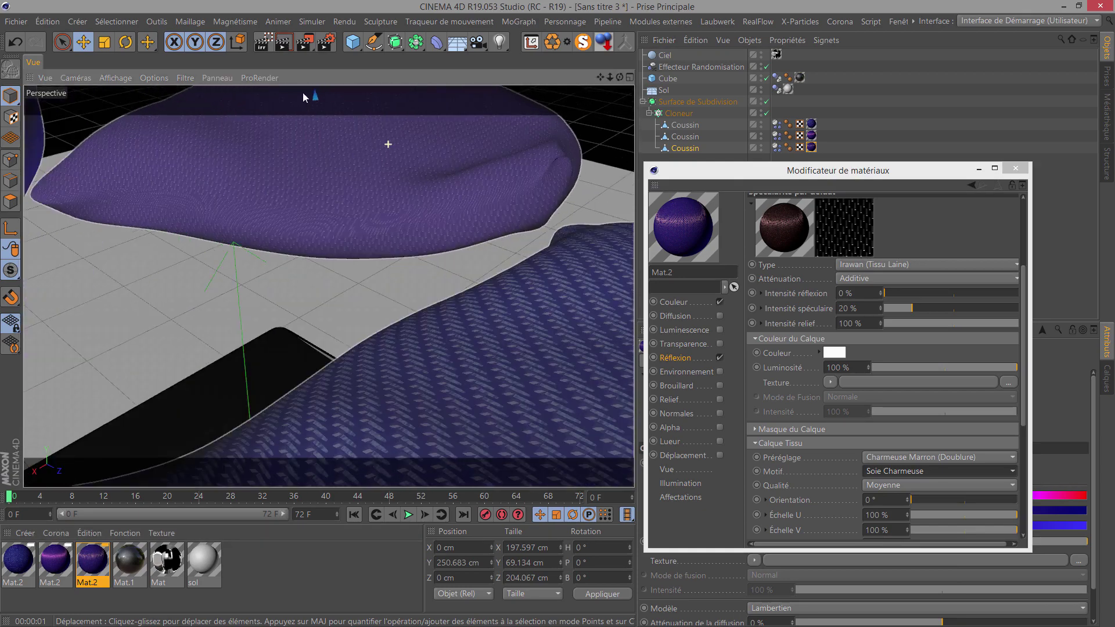
pyautogui.click(283, 42)
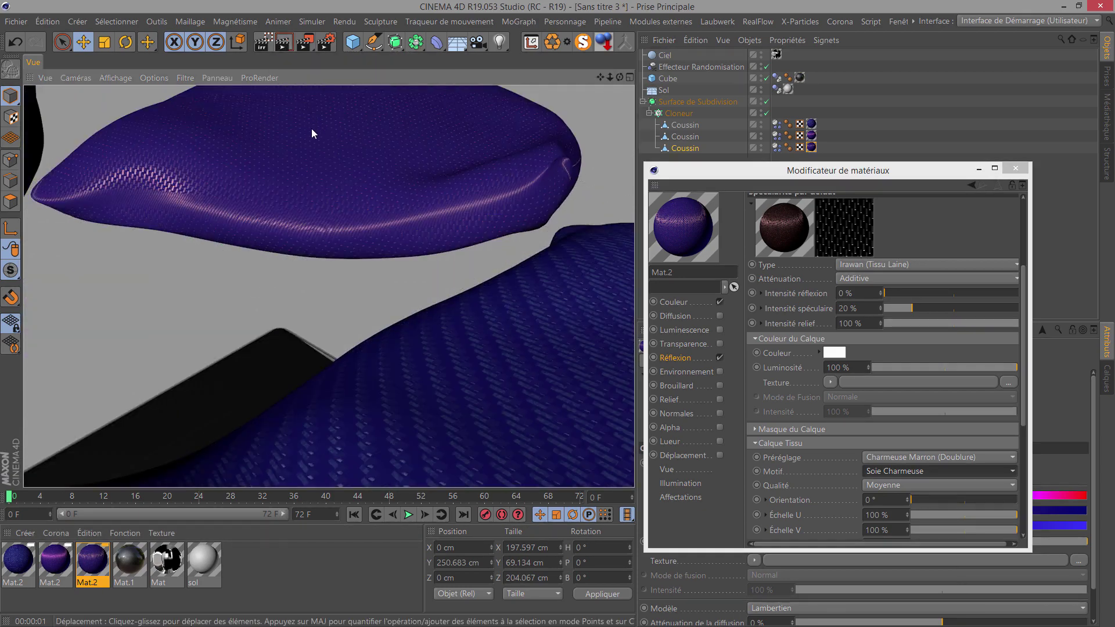
pyautogui.scroll(-3, 298, 144)
pyautogui.scroll(-3, 300, 144)
pyautogui.scroll(-3, 302, 145)
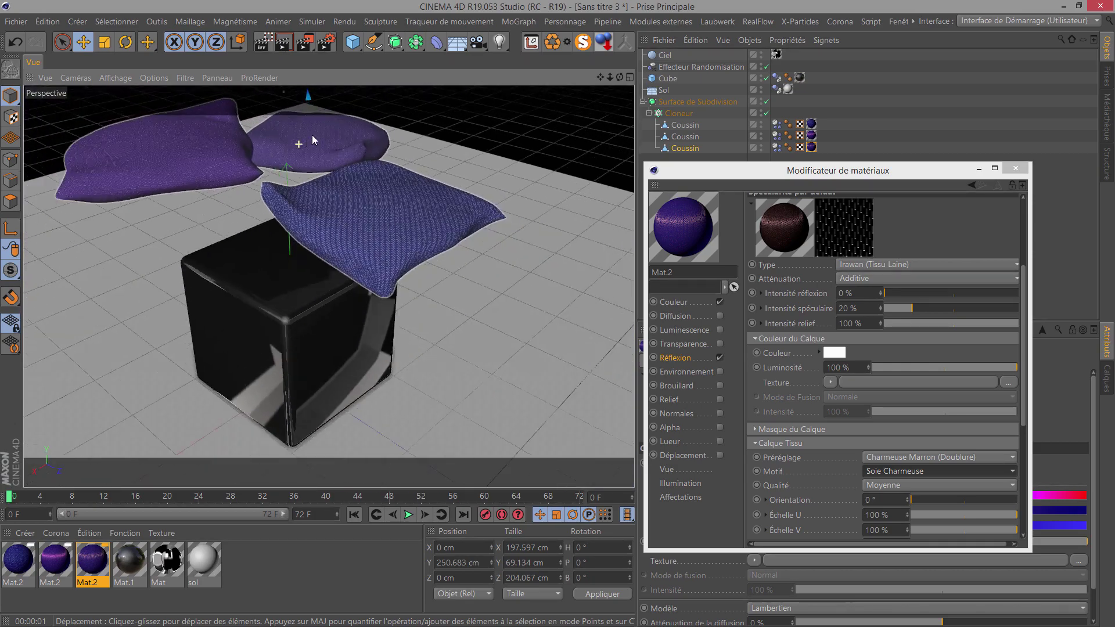
pyautogui.scroll(-2, 312, 135)
# Step: Orbit to a higher view of the cushions and close the Material Editor
pyautogui.moveTo(616, 77); pyautogui.dragTo(558, 314)
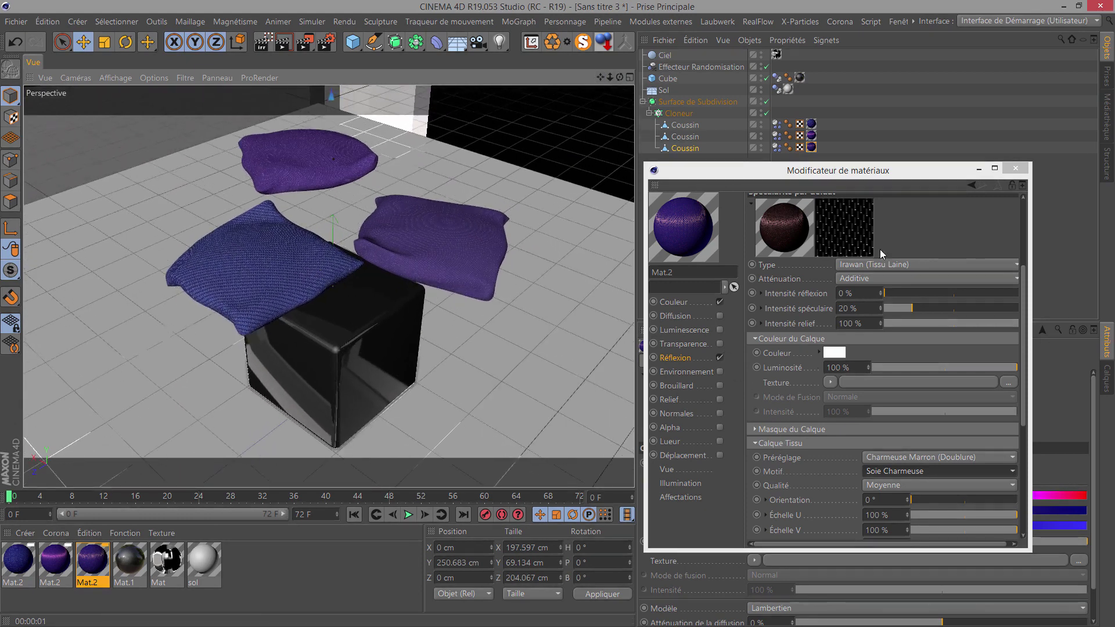
pyautogui.moveTo(971, 178); pyautogui.dragTo(969, 132)
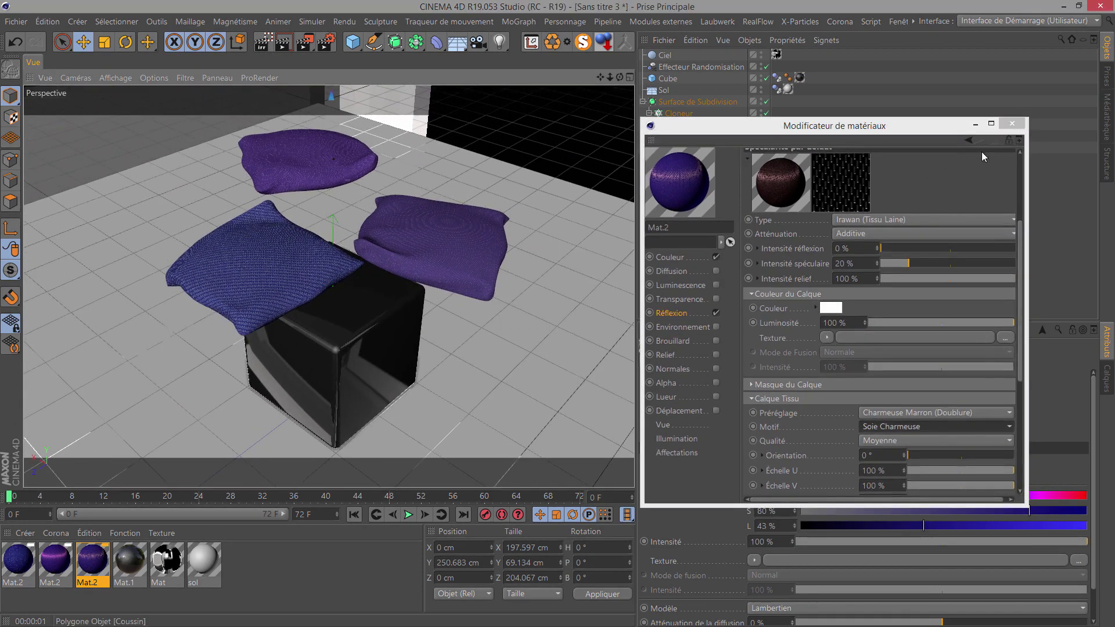
pyautogui.click(1012, 130)
pyautogui.moveTo(621, 78)
pyautogui.mouseDown()
pyautogui.moveTo(559, 314)
pyautogui.moveTo(342, 249)
pyautogui.moveTo(347, 166)
pyautogui.mouseUp()
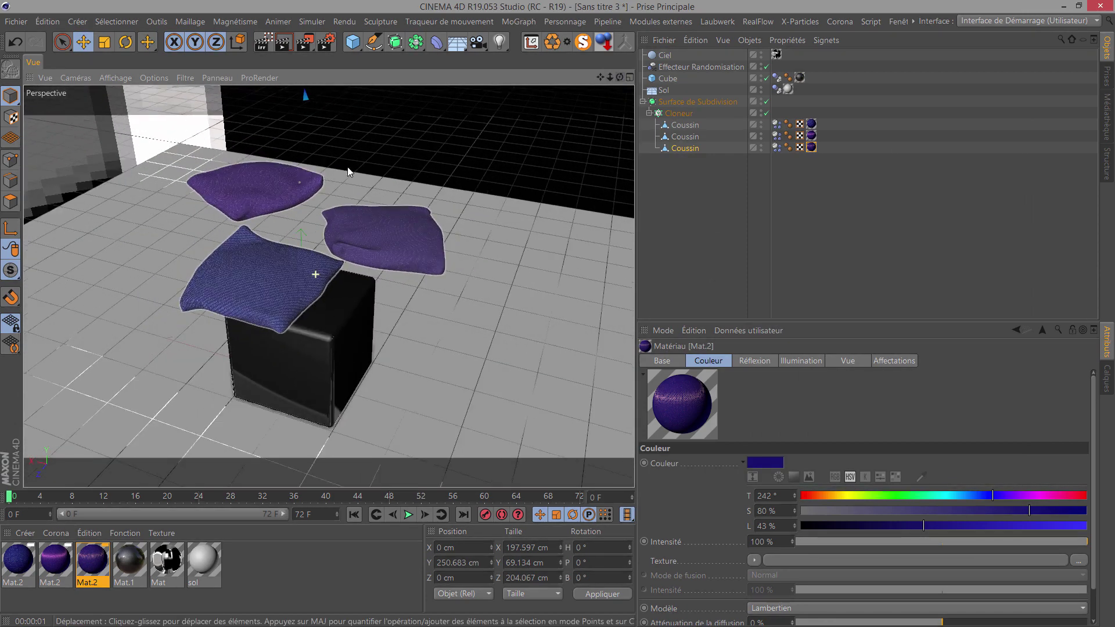
# Step: Select the area light and add a Target (Cible) tag aimed at the Cube
pyautogui.click(500, 42)
pyautogui.click(640, 87)
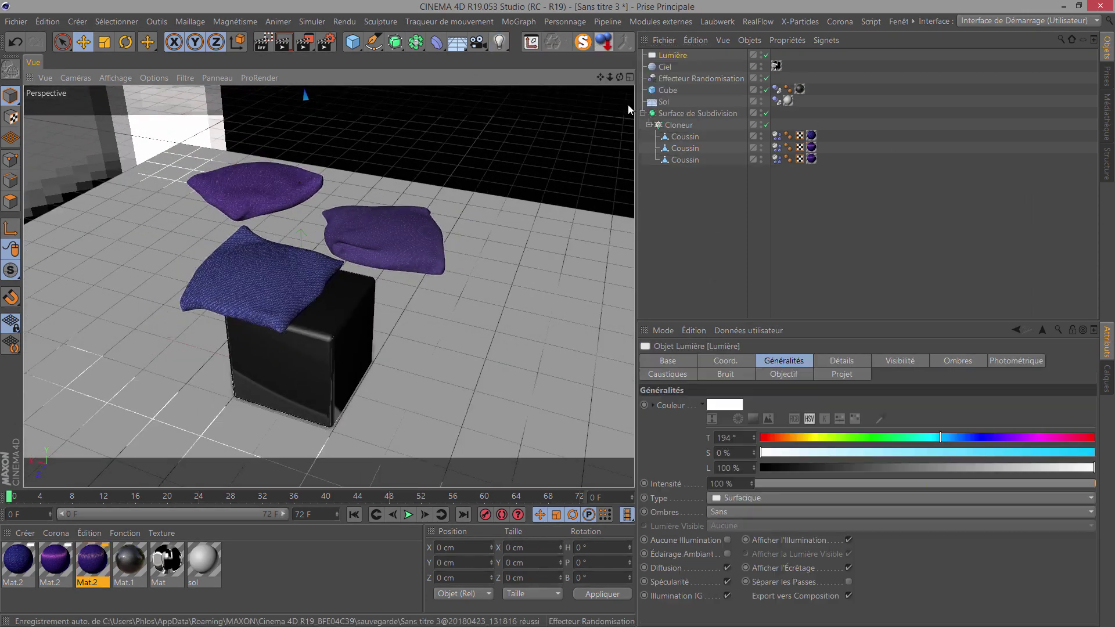
pyautogui.rightClick(679, 55)
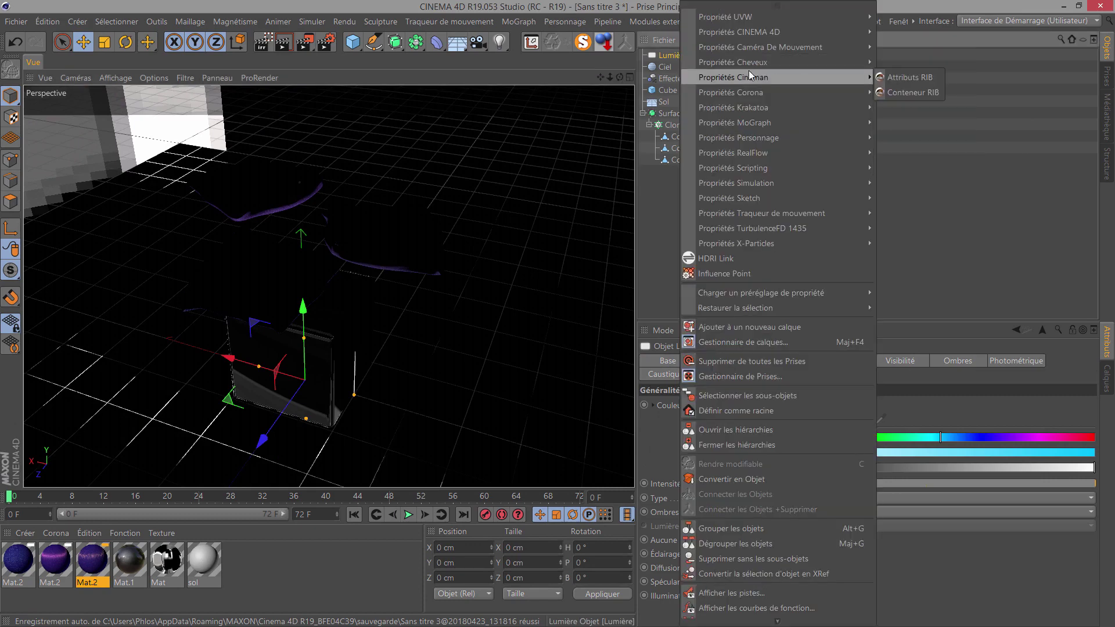
pyautogui.moveTo(738, 33)
pyautogui.click(902, 137)
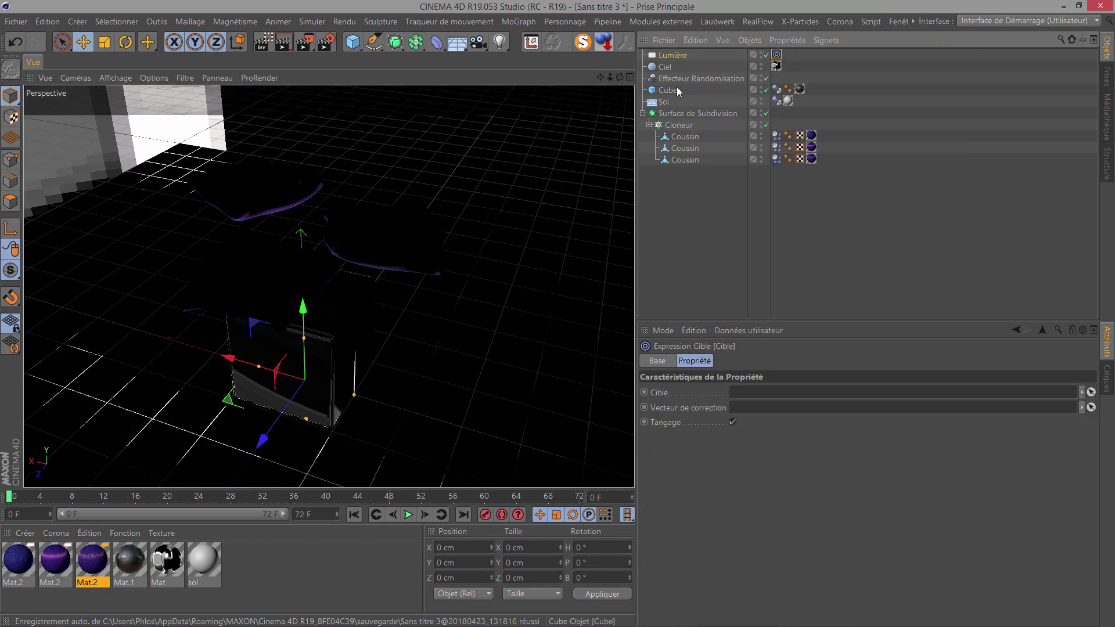
pyautogui.moveTo(770, 393); pyautogui.dragTo(770, 393)
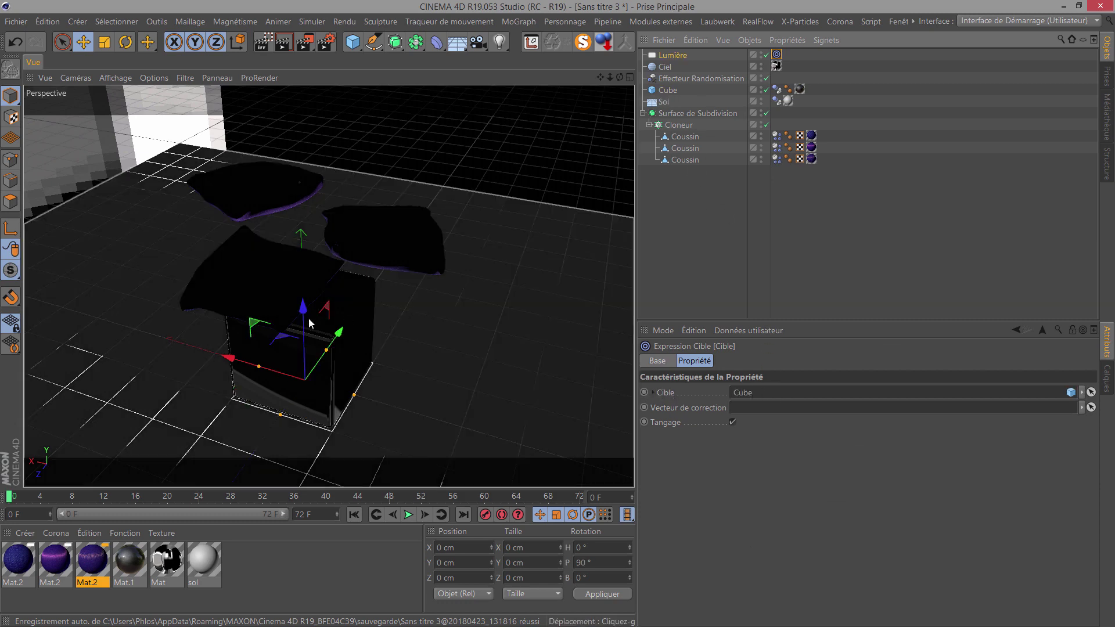
# Step: Move the light beside the cushions to roughly X −515, Y 395, Z −275 cm
pyautogui.moveTo(230, 358); pyautogui.dragTo(411, 421)
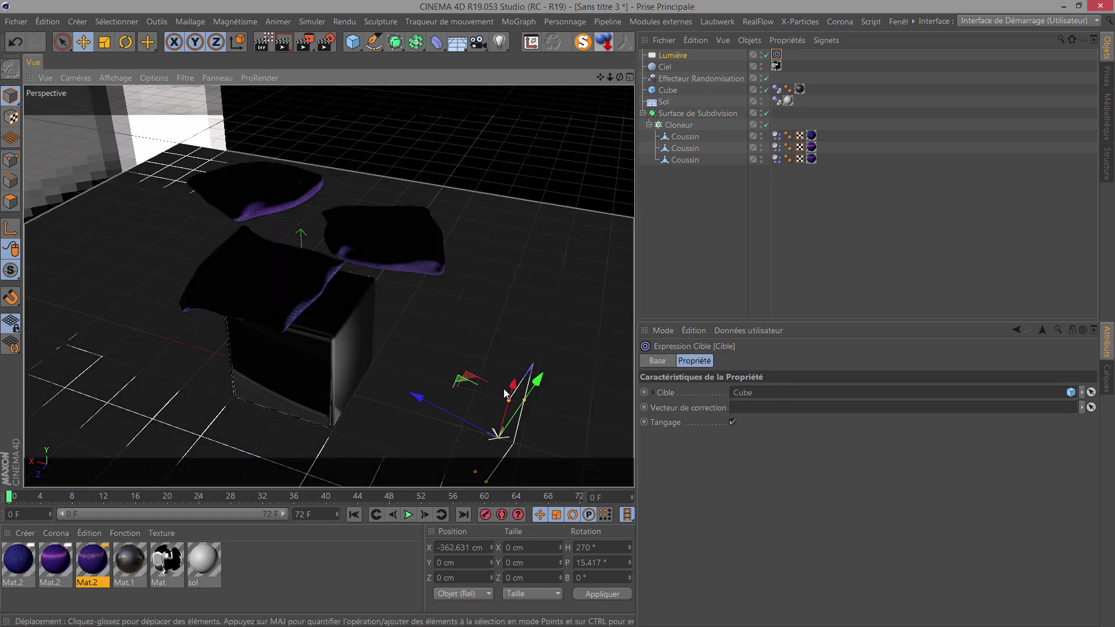
pyautogui.moveTo(517, 450); pyautogui.dragTo(520, 254)
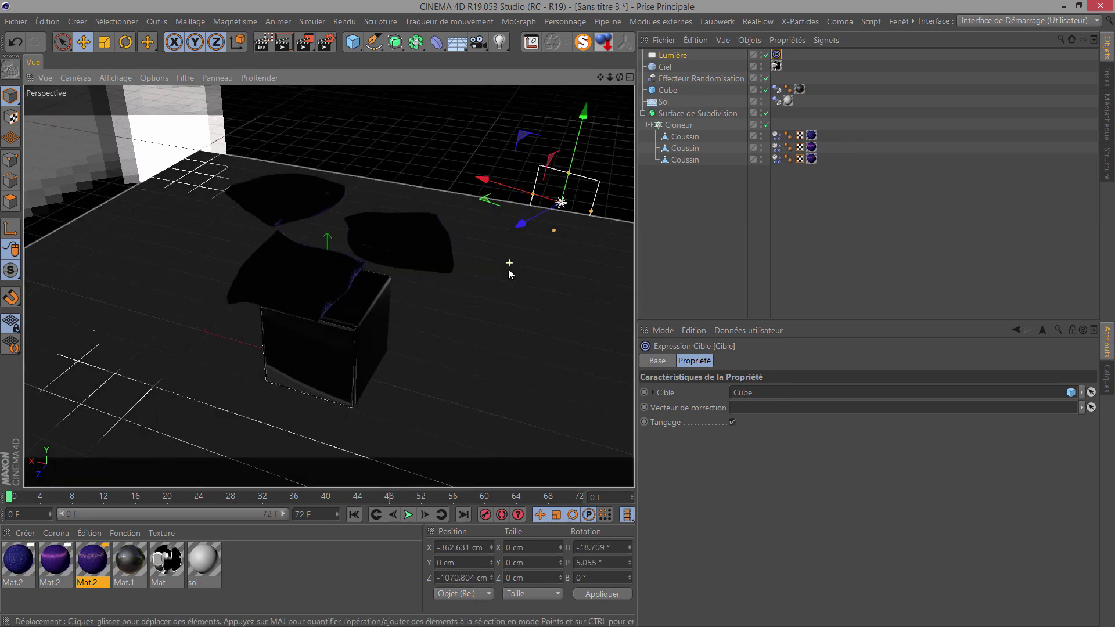
pyautogui.scroll(-3, 508, 274)
pyautogui.moveTo(568, 121)
pyautogui.mouseDown()
pyautogui.moveTo(581, 76)
pyautogui.moveTo(554, 315)
pyautogui.mouseUp()
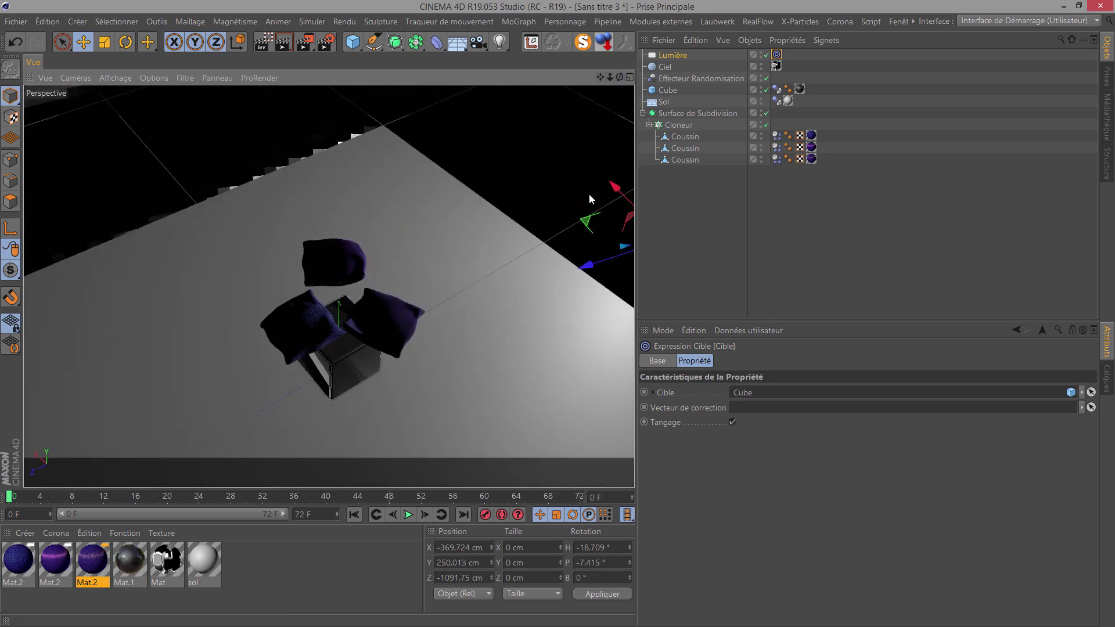
pyautogui.moveTo(589, 193)
pyautogui.mouseDown()
pyautogui.moveTo(445, 277)
pyautogui.moveTo(577, 381)
pyautogui.moveTo(559, 268)
pyautogui.moveTo(483, 285)
pyautogui.moveTo(526, 332)
pyautogui.mouseUp()
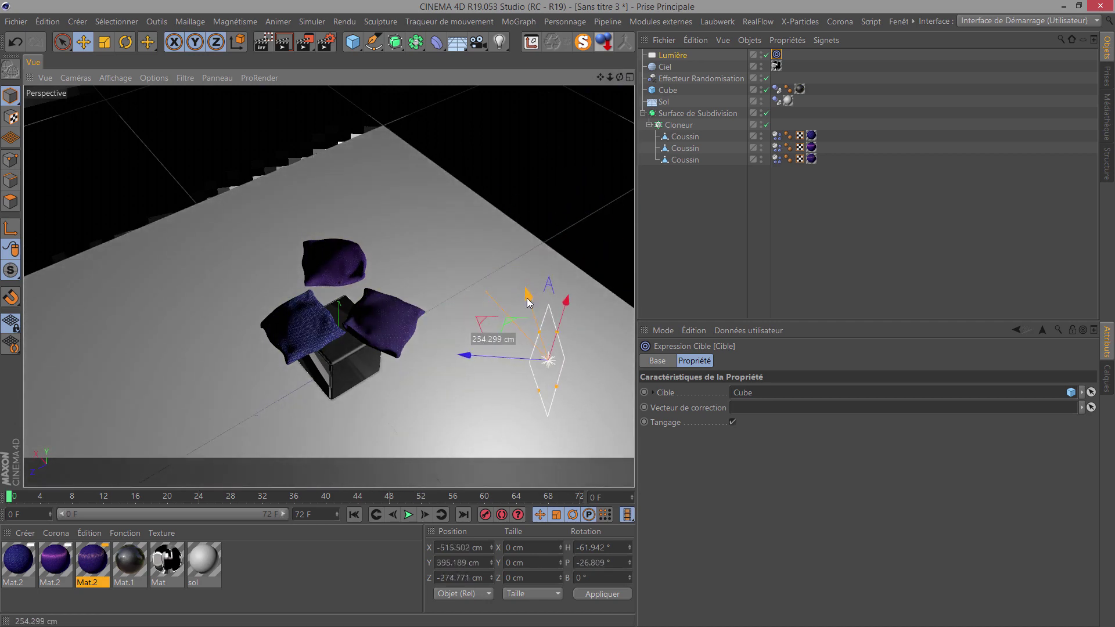
# Step: Set the light's shadows to Surfaciques (area shadows)
pyautogui.rightClick(669, 54)
pyautogui.press('Escape')
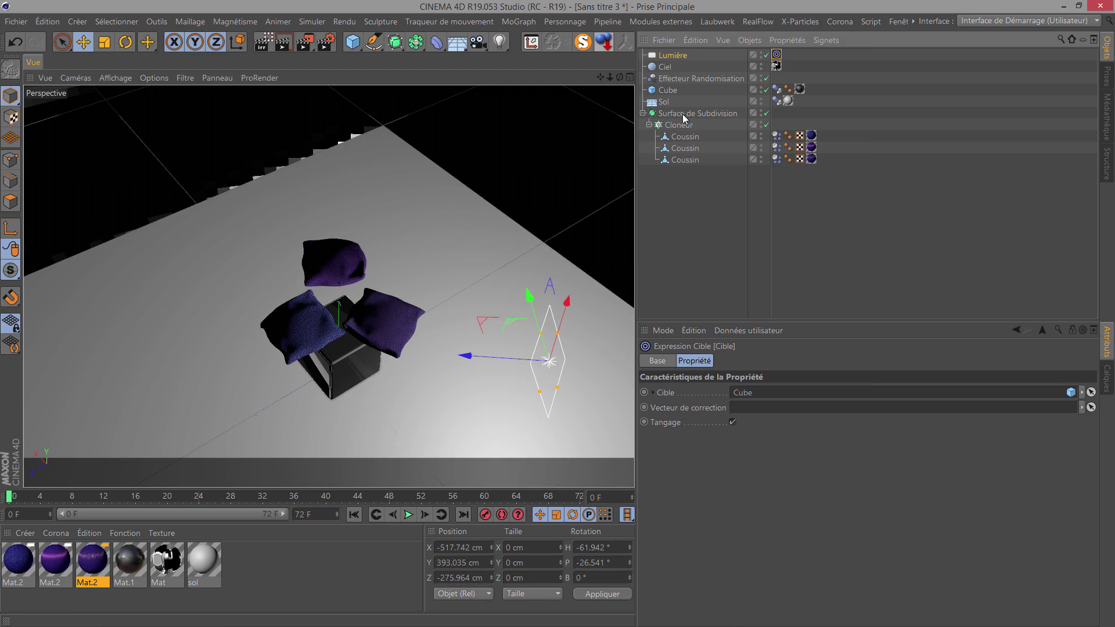
pyautogui.click(673, 55)
pyautogui.keyDown('shift'); pyautogui.click(784, 374); pyautogui.keyUp('shift')
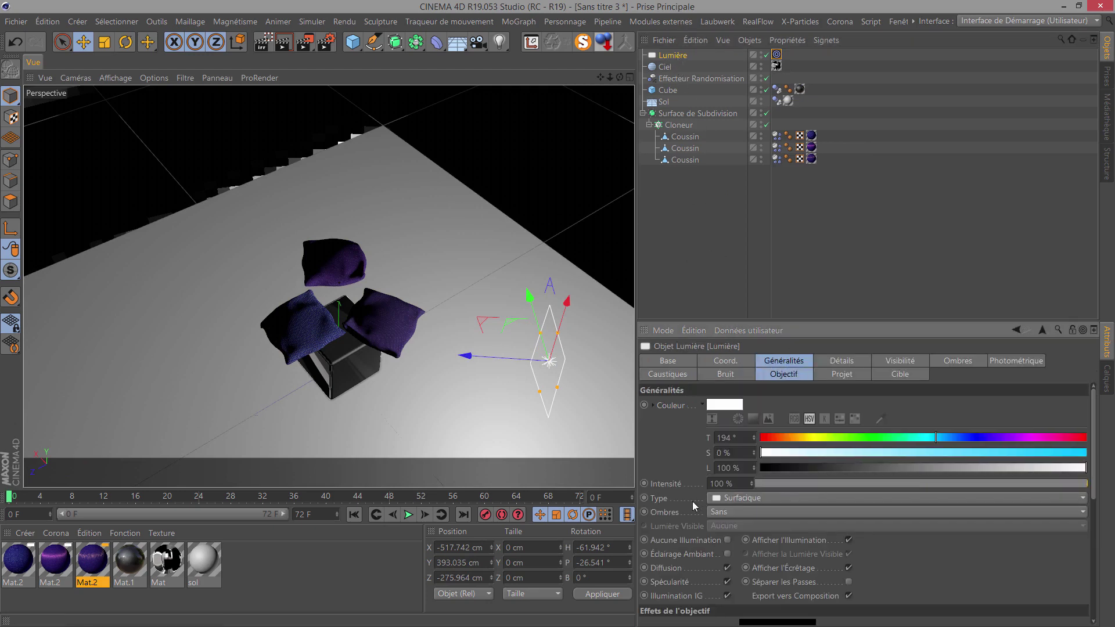
pyautogui.click(730, 514)
pyautogui.click(731, 562)
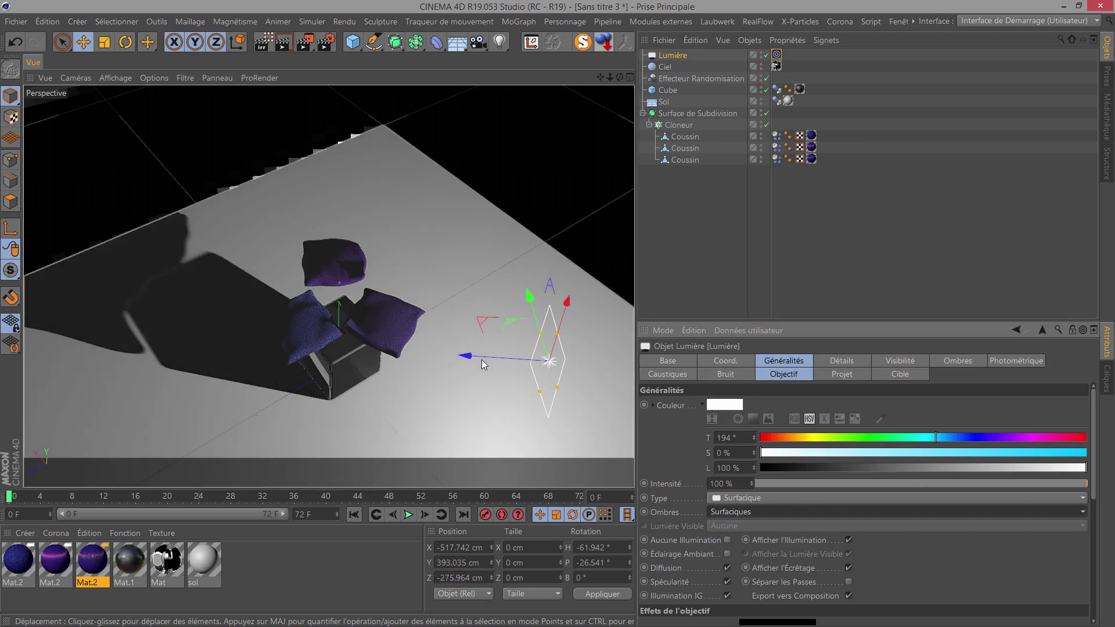
# Step: Duplicate the light and place Lumière.1 upper left, near X 210, Y 665, Z 437 cm
pyautogui.moveTo(482, 356)
pyautogui.keyDown('ctrl'); pyautogui.mouseDown()
pyautogui.moveTo(123, 302)
pyautogui.moveTo(201, 82)
pyautogui.mouseUp(); pyautogui.keyUp('ctrl')
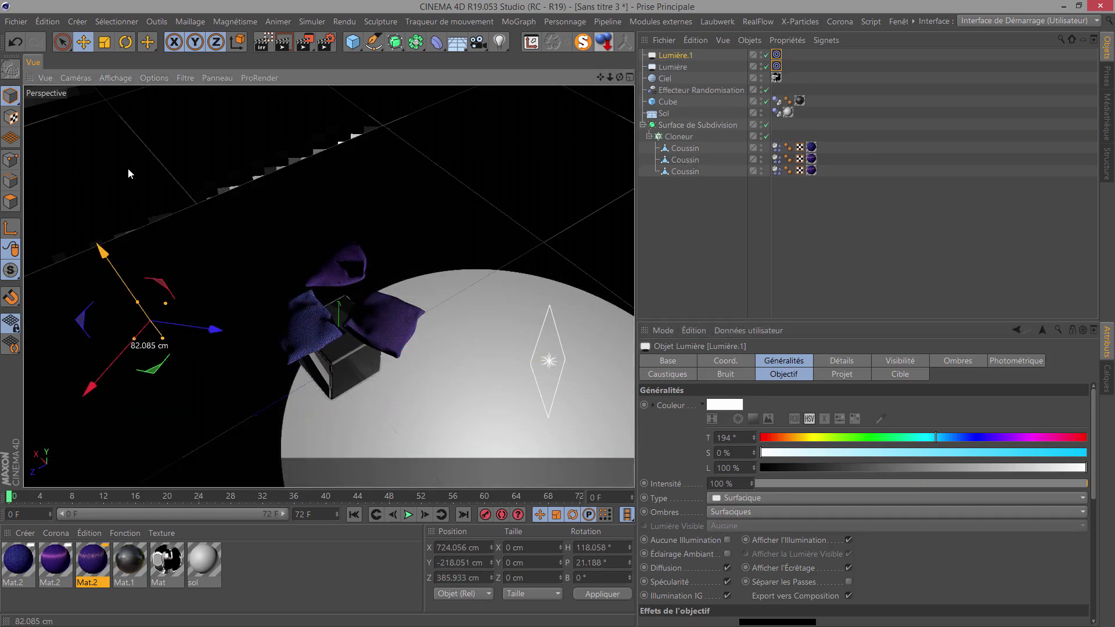
pyautogui.press('w')
pyautogui.moveTo(87, 209); pyautogui.dragTo(86, 166)
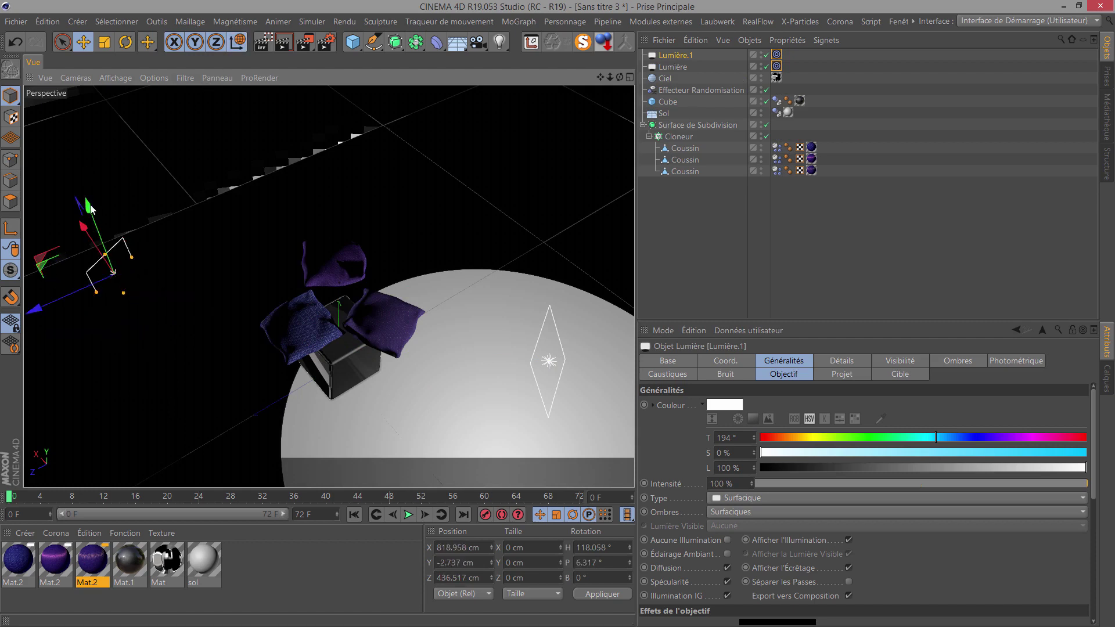
pyautogui.hotkey('ctrl', 'z')
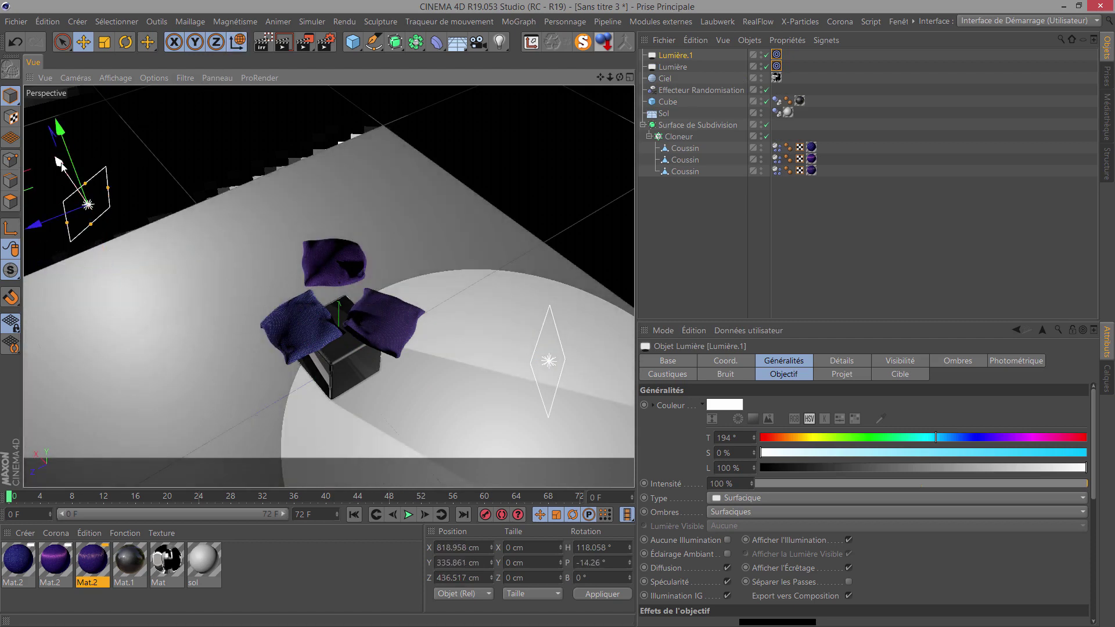
pyautogui.moveTo(138, 244)
pyautogui.mouseDown()
pyautogui.moveTo(152, 257)
pyautogui.moveTo(169, 152)
pyautogui.mouseUp()
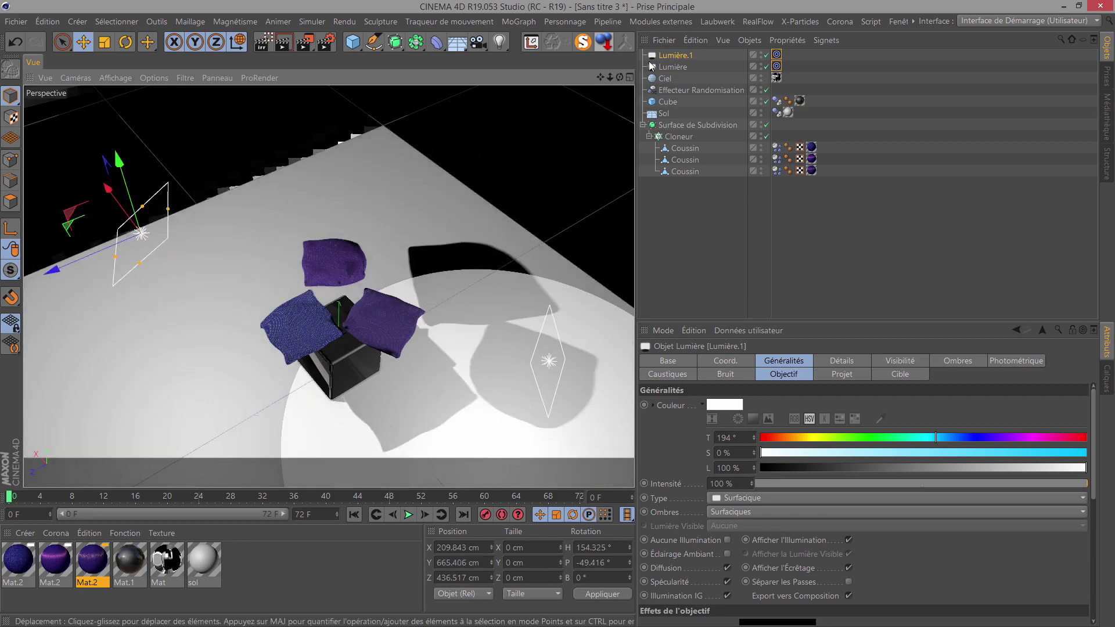
# Step: Turn off shadows on Lumière.1 and tint its colour to saturation 9%, lightness 92%
pyautogui.click(733, 511)
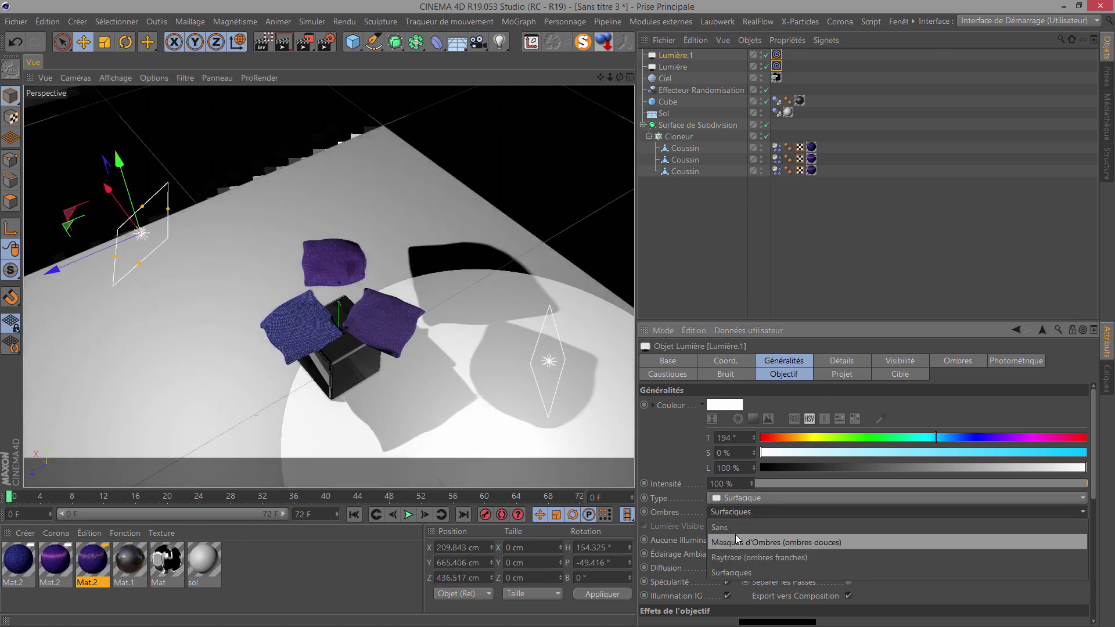
pyautogui.click(732, 525)
pyautogui.write('60')
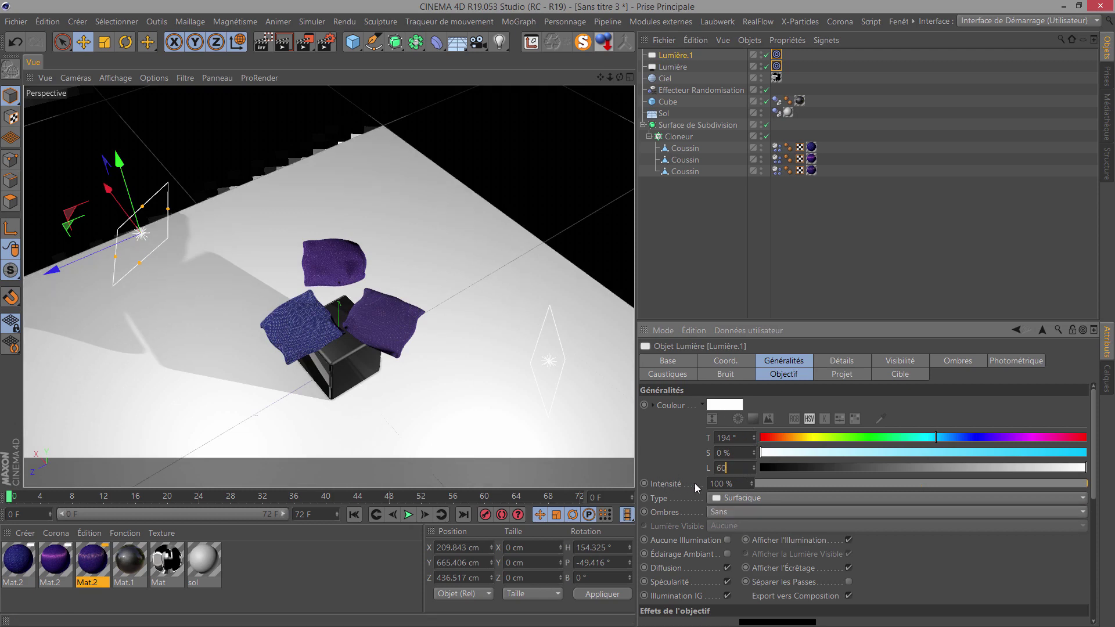
pyautogui.click(831, 453)
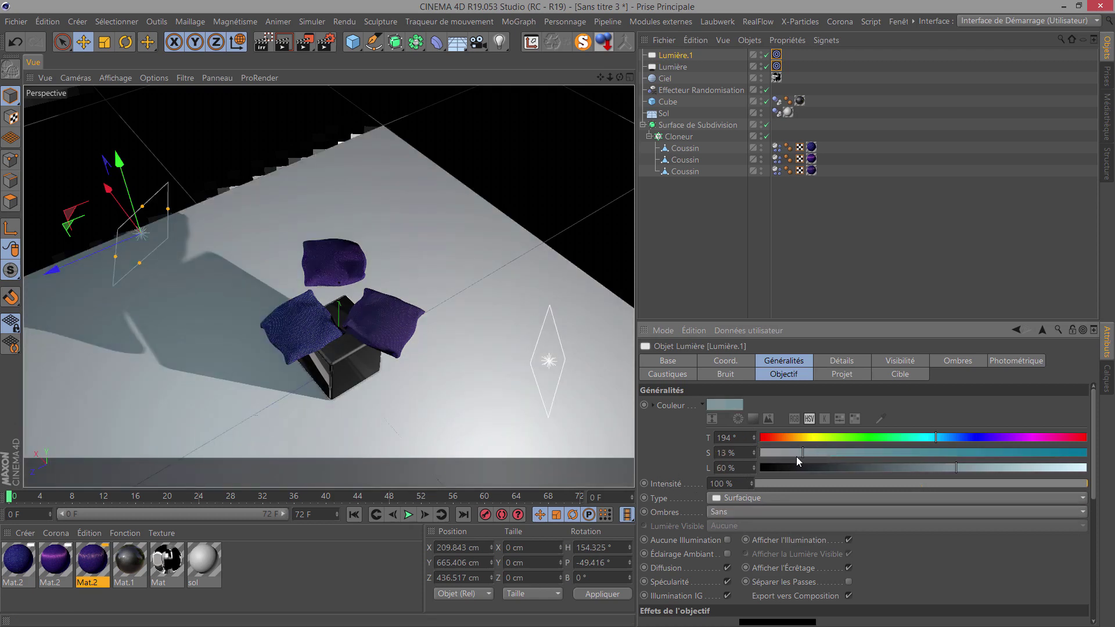
pyautogui.moveTo(975, 477); pyautogui.dragTo(1064, 477)
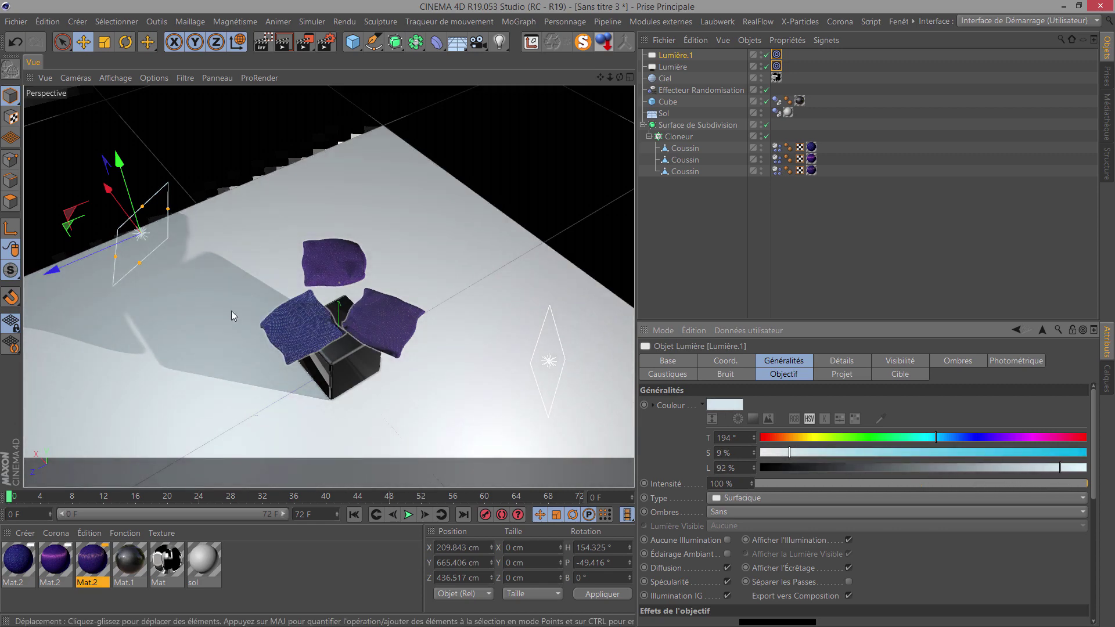
# Step: Zoom in and orbit the viewport to see the cube from another angle
pyautogui.scroll(2, 305, 419)
pyautogui.scroll(2, 305, 420)
pyautogui.scroll(2, 307, 420)
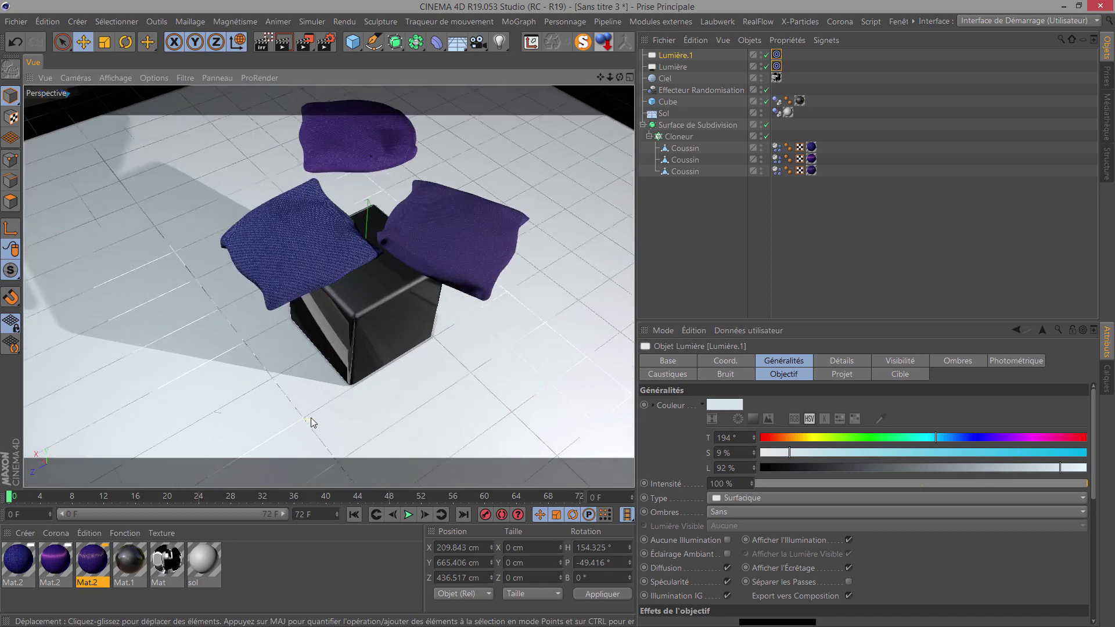
pyautogui.scroll(2, 311, 417)
pyautogui.moveTo(620, 79); pyautogui.dragTo(558, 312)
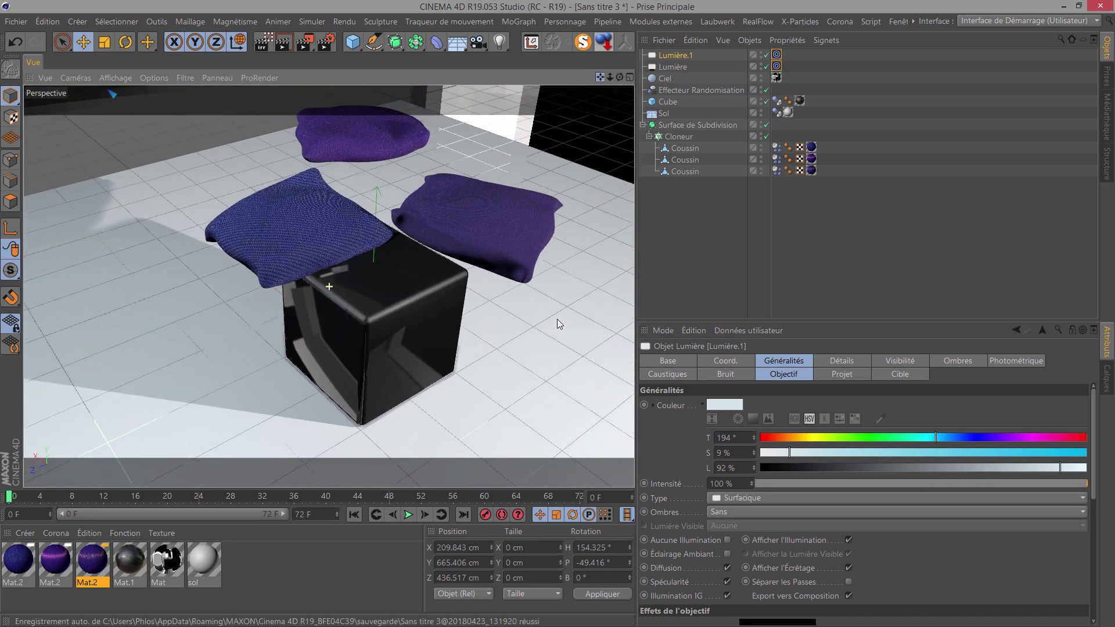
# Step: Preview-render the scene, then play the cushion fall and pause at frame 61
pyautogui.hotkey('ctrl', 'r')
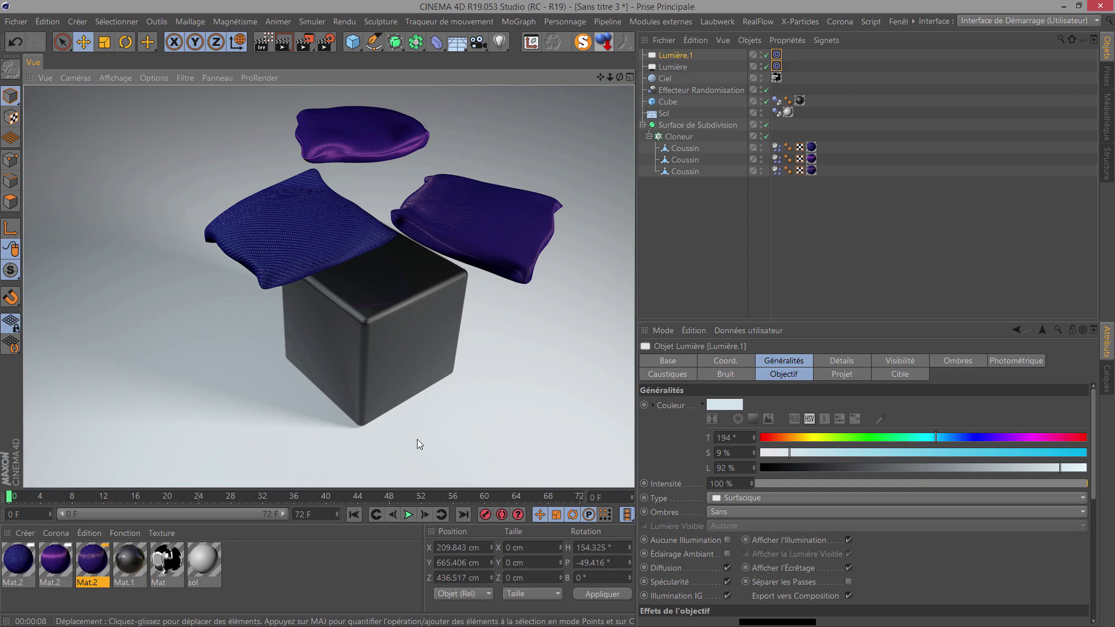
pyautogui.click(409, 514)
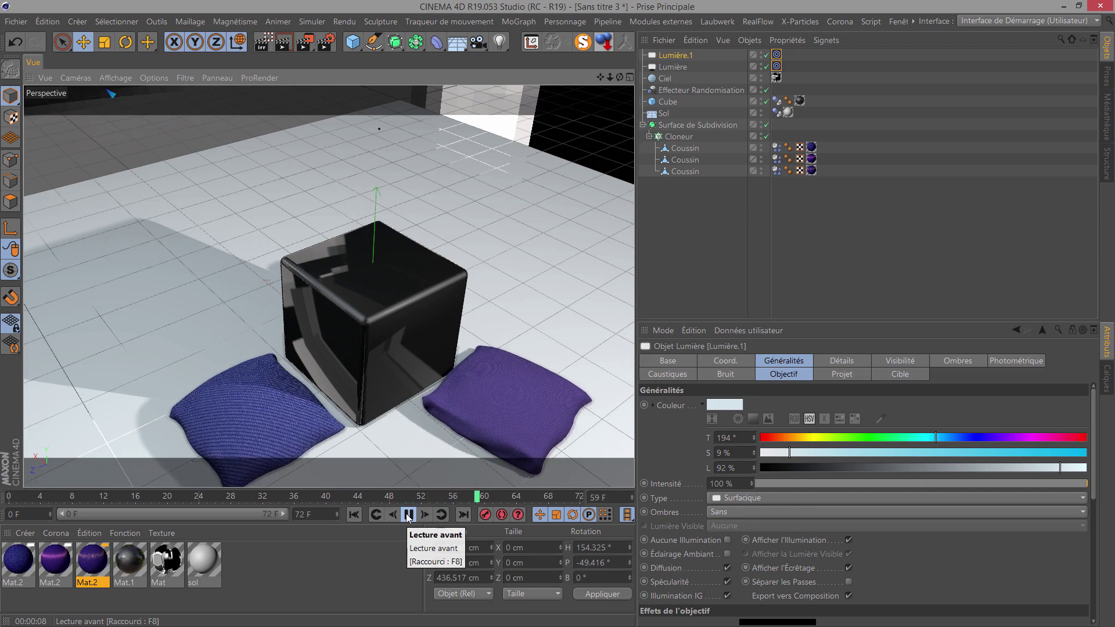
pyautogui.click(408, 515)
# Step: Orbit and zoom to a close-up of the landed cushions and render the view
pyautogui.moveTo(622, 77); pyautogui.dragTo(558, 313)
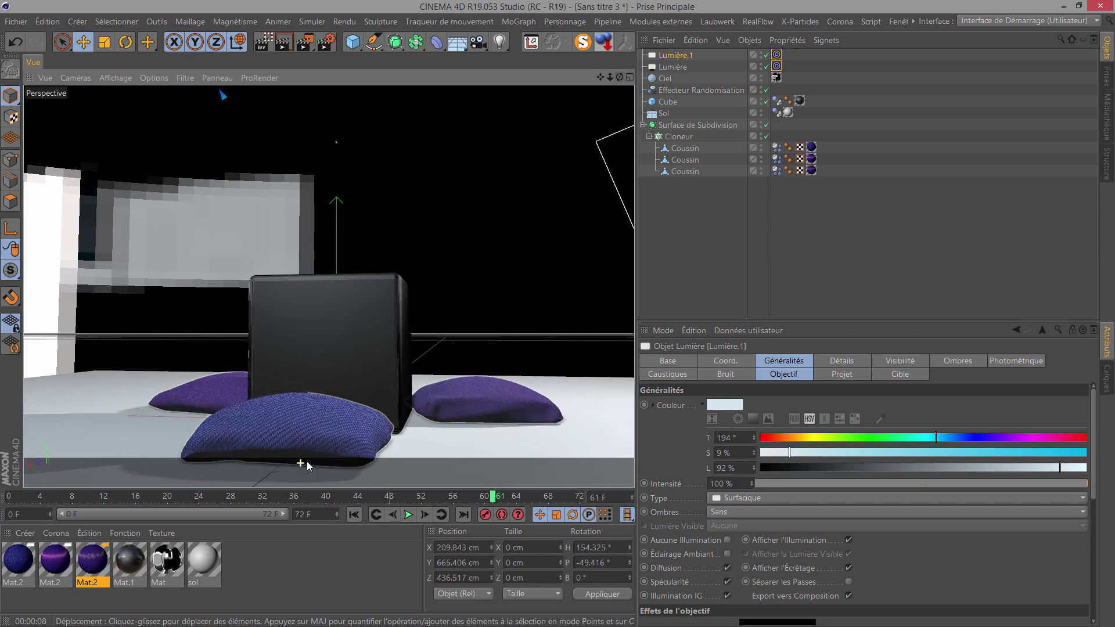
pyautogui.scroll(5, 450, 420)
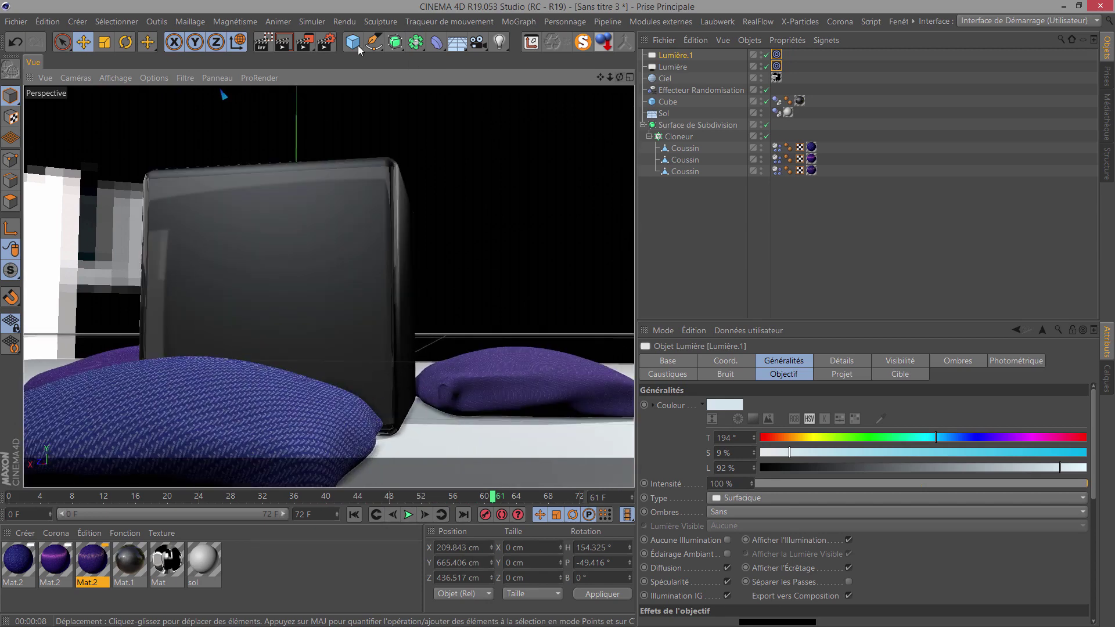
pyautogui.click(283, 42)
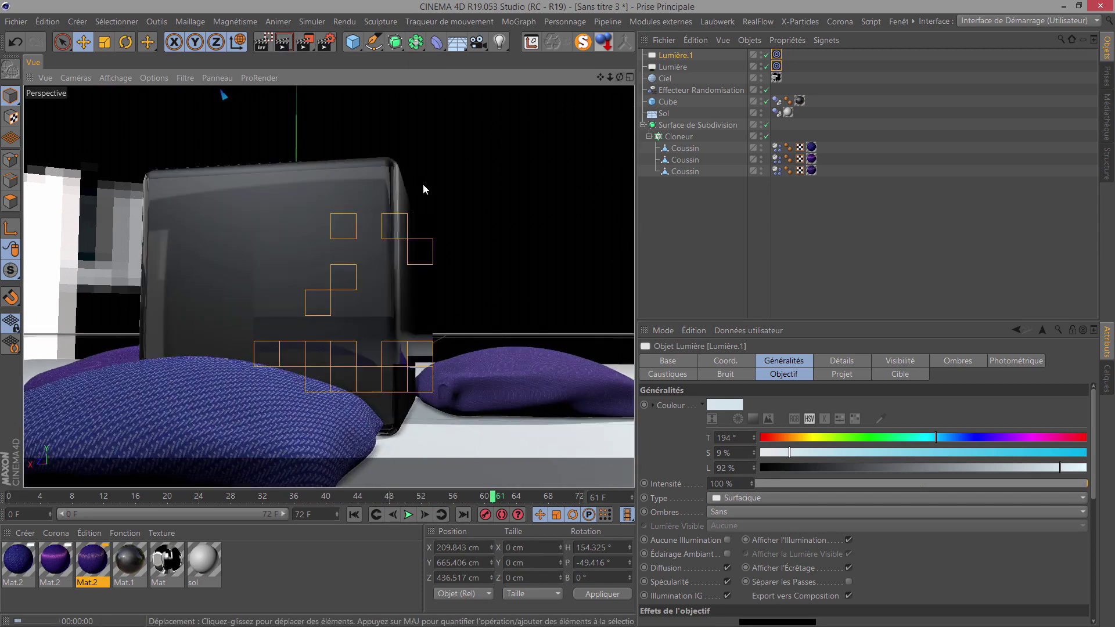